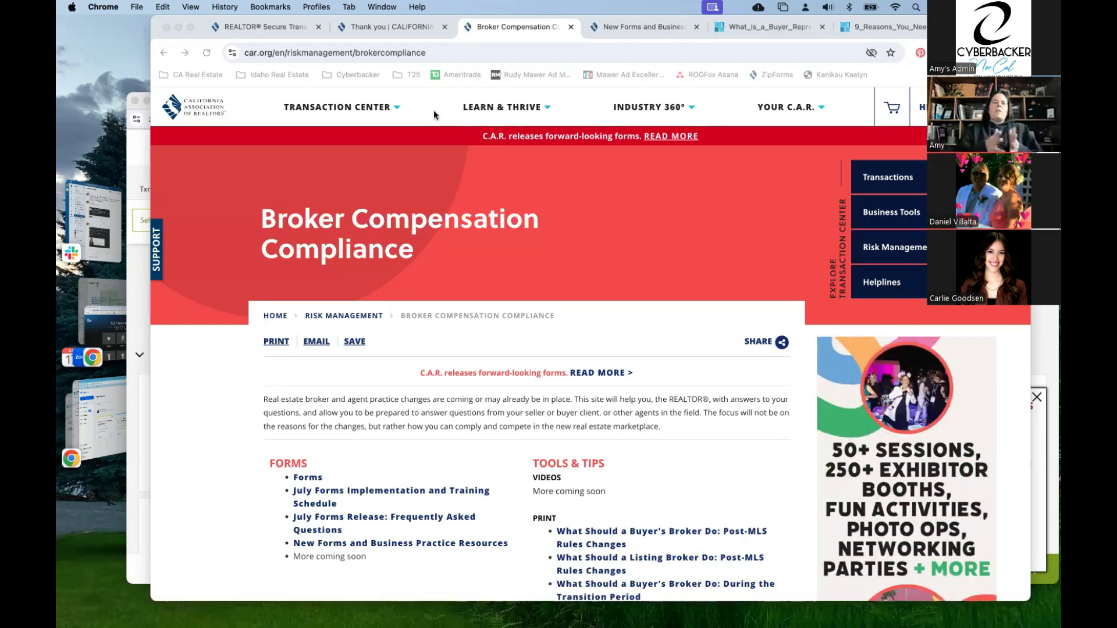
Browse the Secure Transaction and Broker Compensation pages, ending on NAR Latest Updates' consumer guides
click(295, 30)
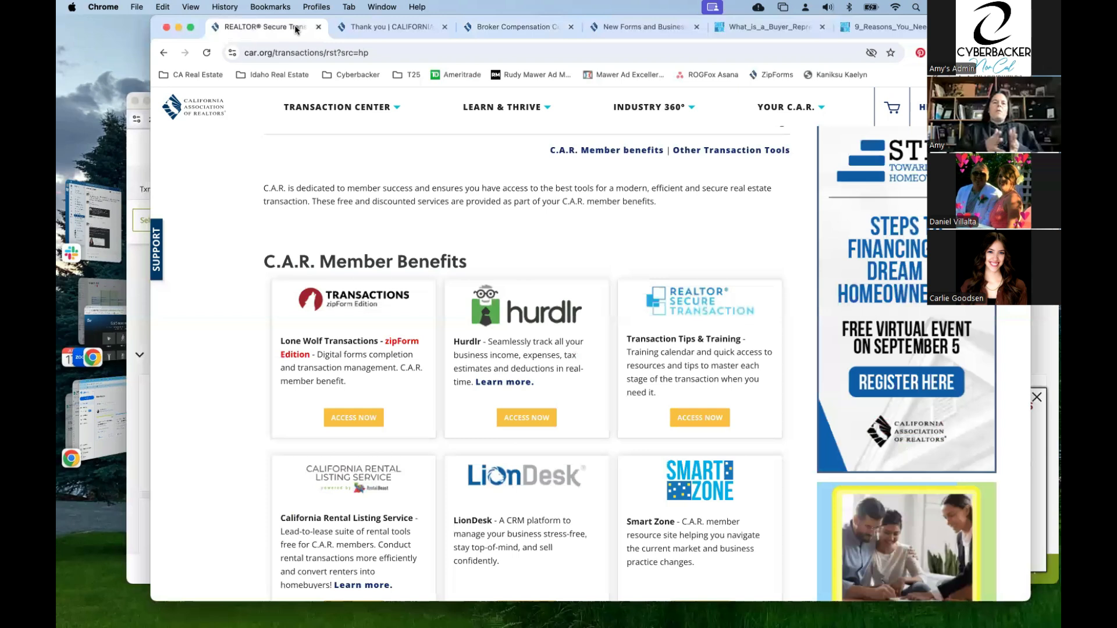
scroll(641, 170, up, 4)
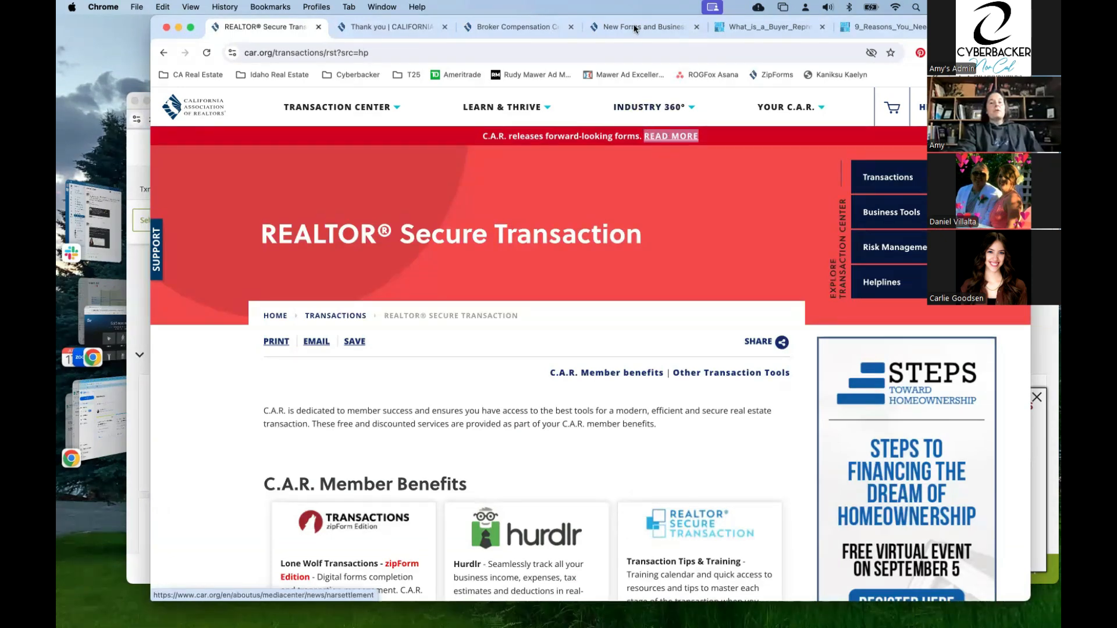
click(512, 29)
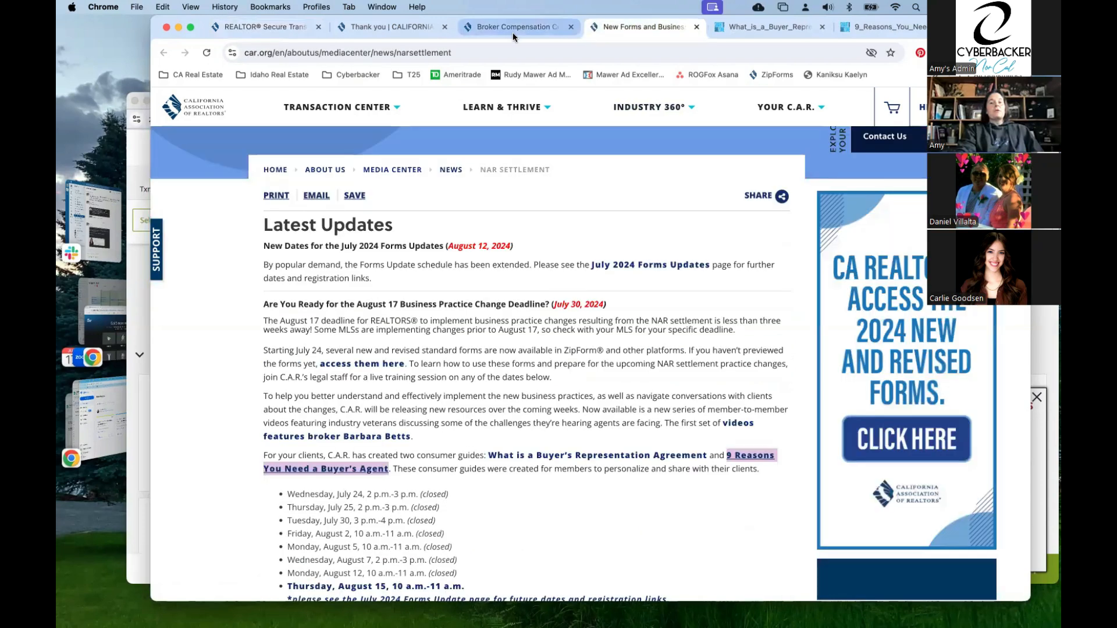
click(513, 30)
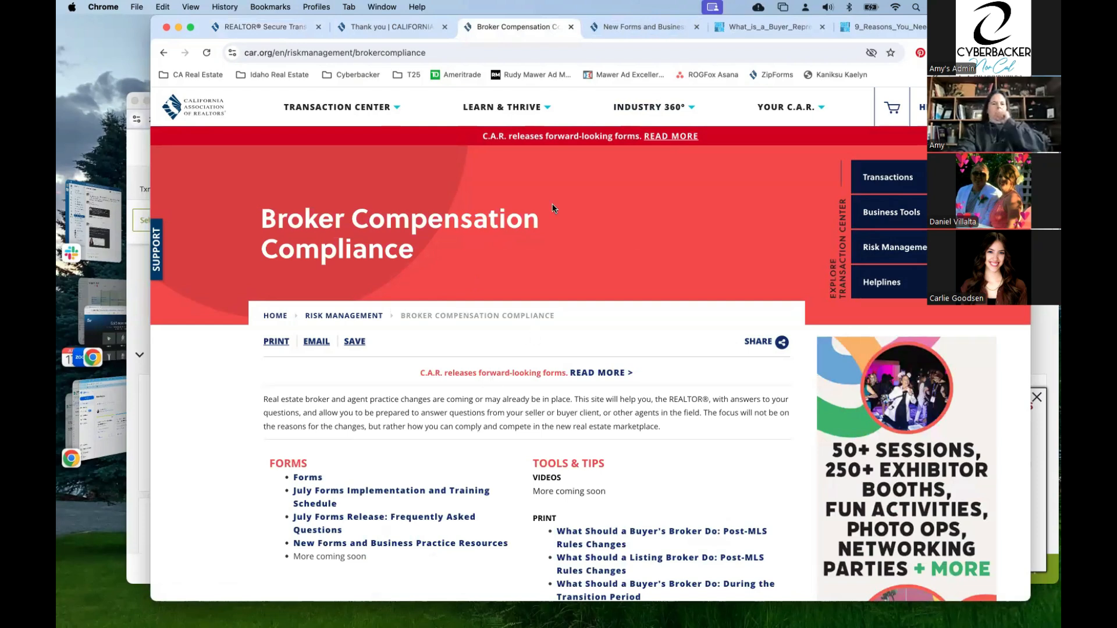
click(655, 29)
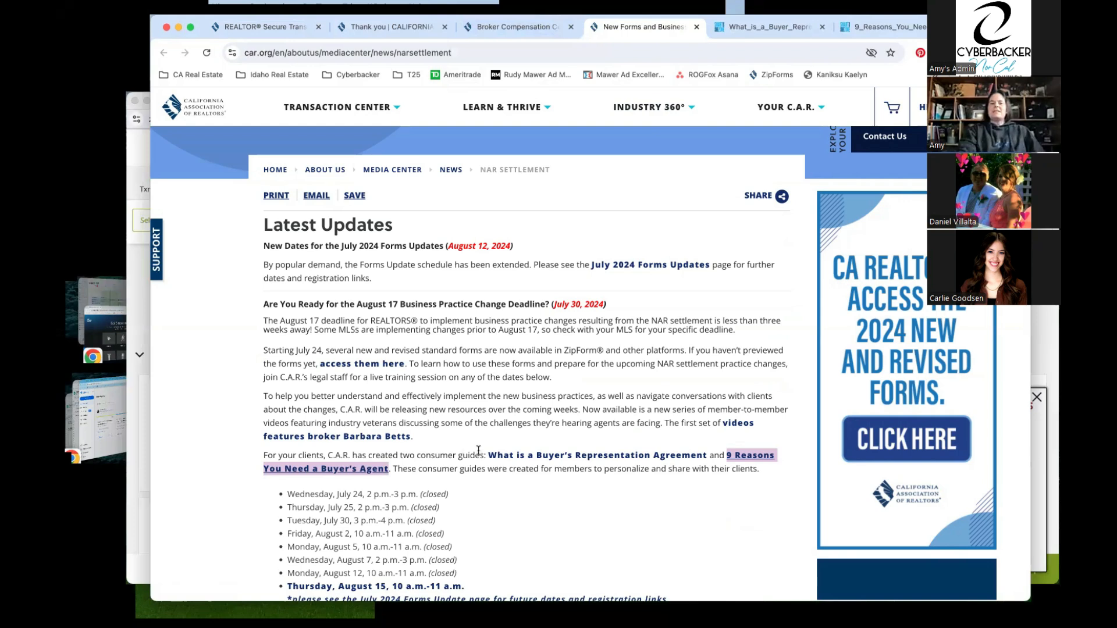
scroll(478, 451, down, 2)
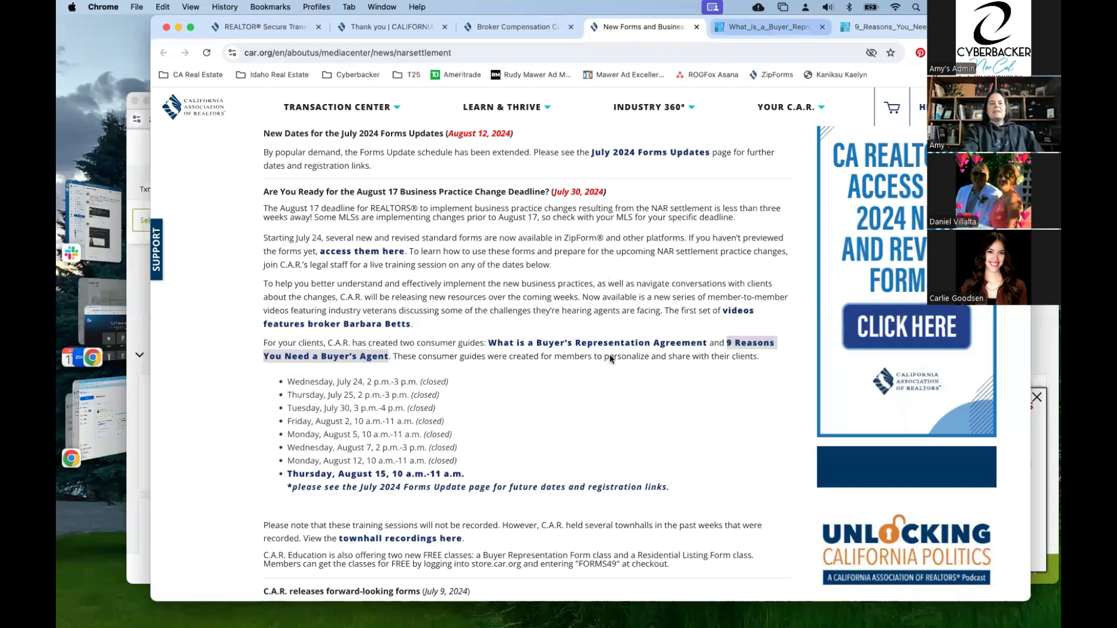
Read the 'What Is a Buyer Representation Agreement' guide, then open the '9 Reasons You Need a Buyer's Agent' PDF
click(769, 27)
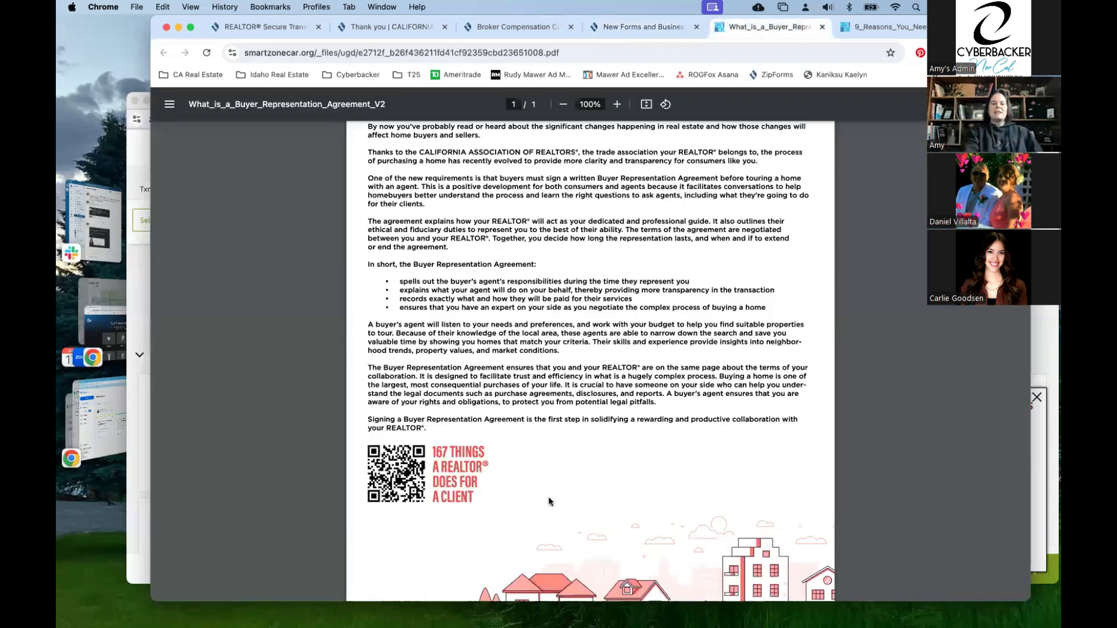
scroll(472, 454, up, 3)
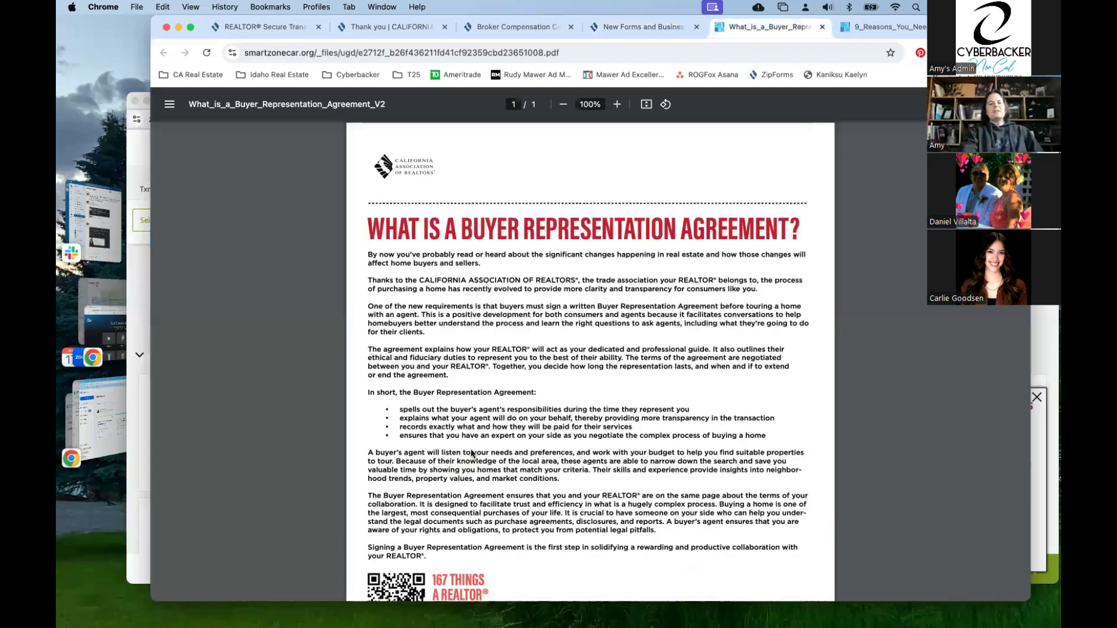
scroll(575, 367, down, 2)
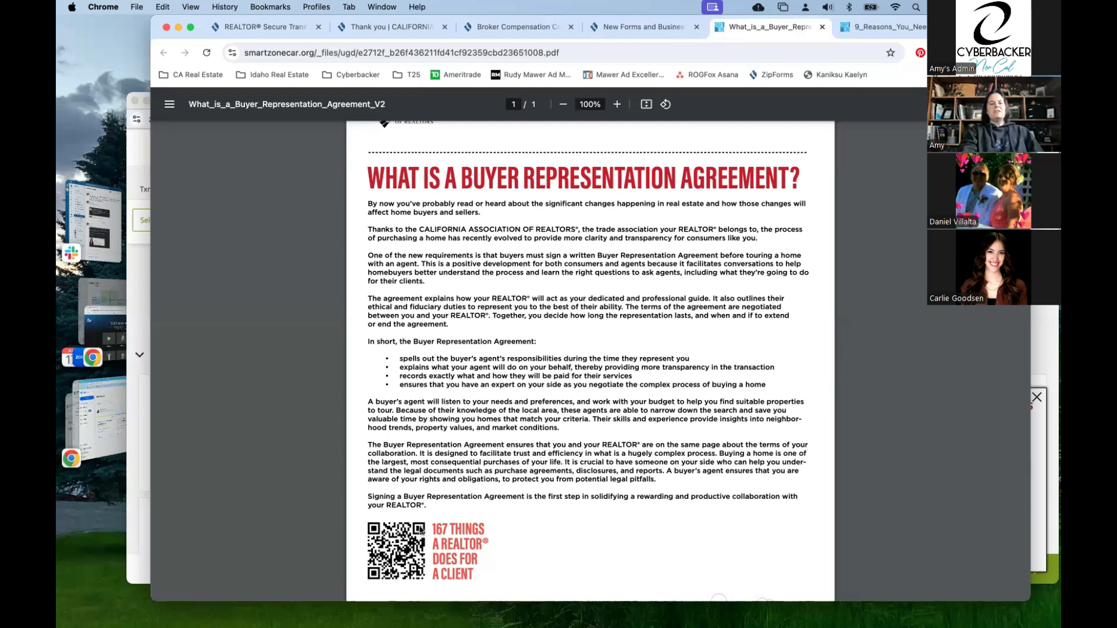
click(878, 27)
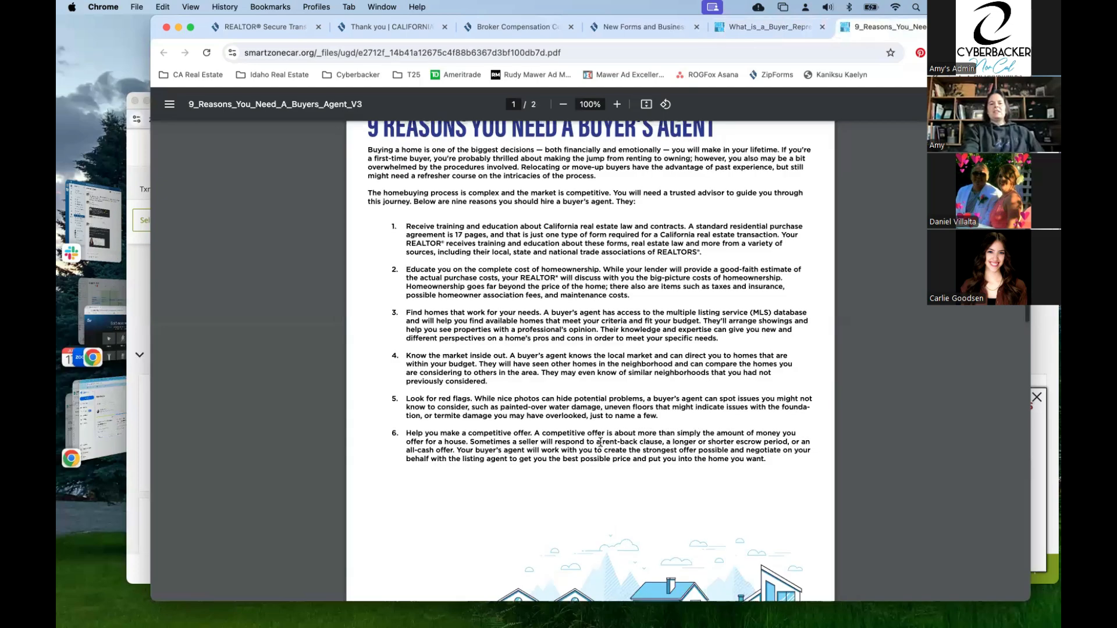
Scroll through the 9 Reasons You Need A Buyer's Agent PDF
scroll(601, 442, up, 2)
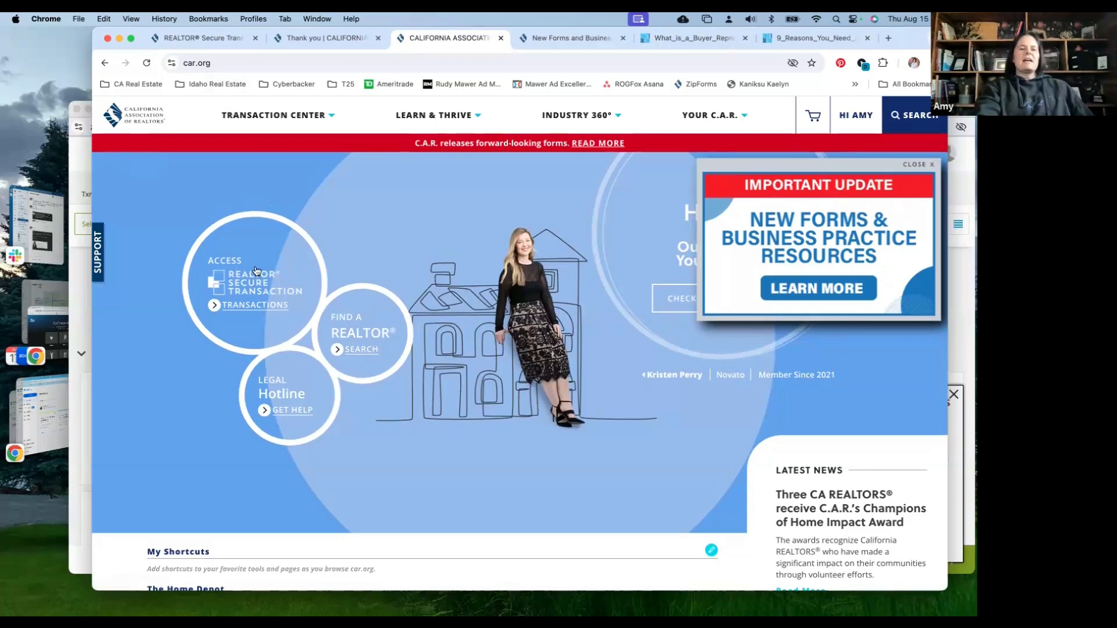
Look over the Secure Transaction page, NAR updates and new forms and business practice resources
click(268, 293)
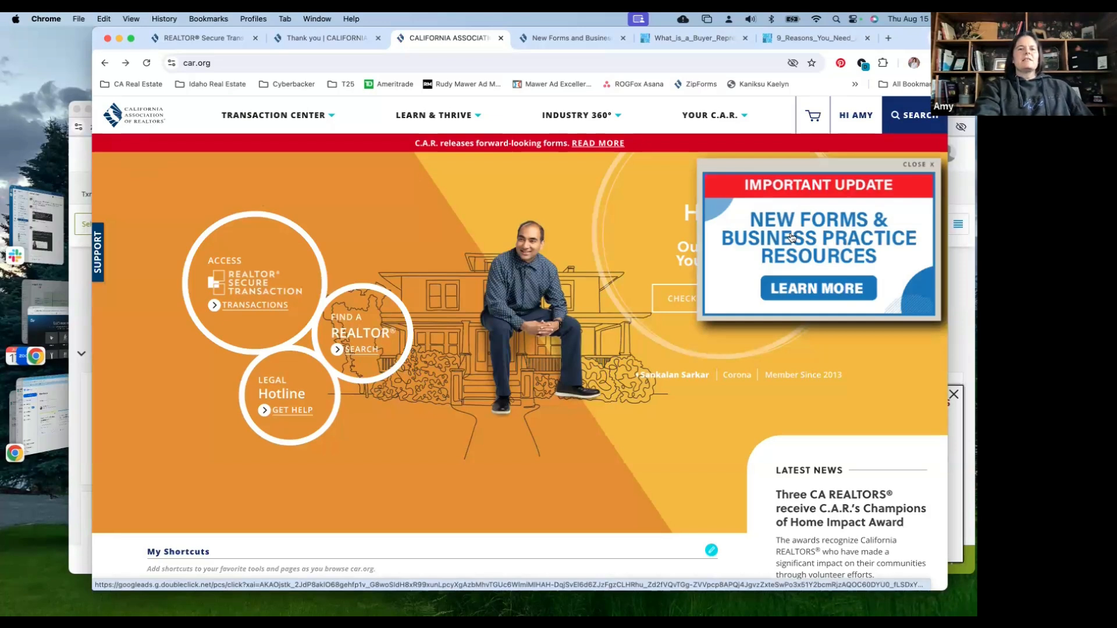
click(337, 38)
click(551, 40)
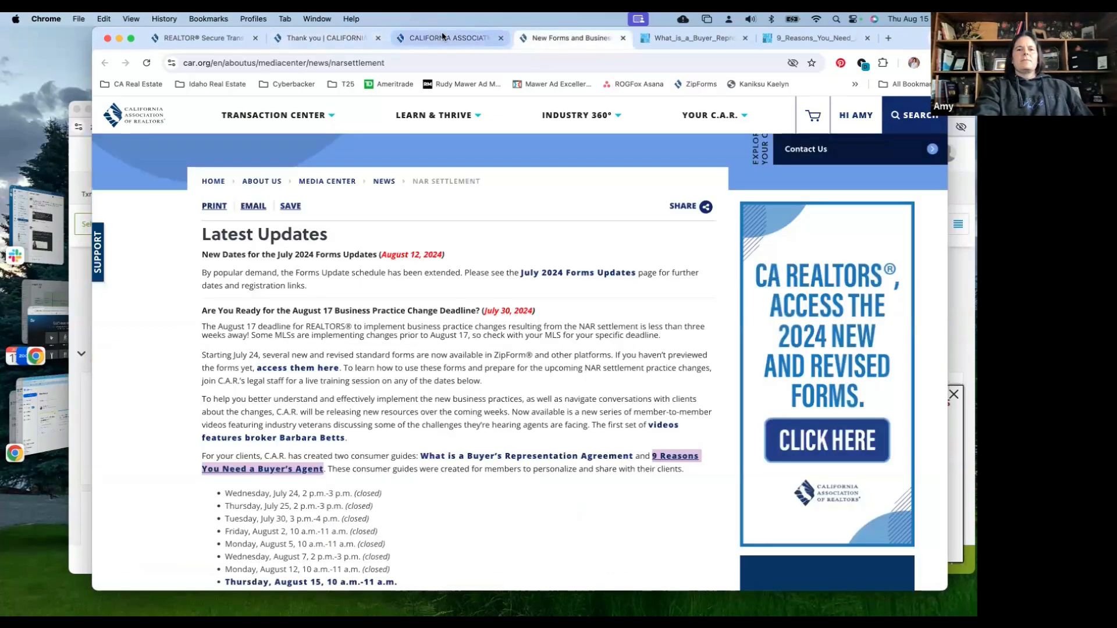
click(442, 38)
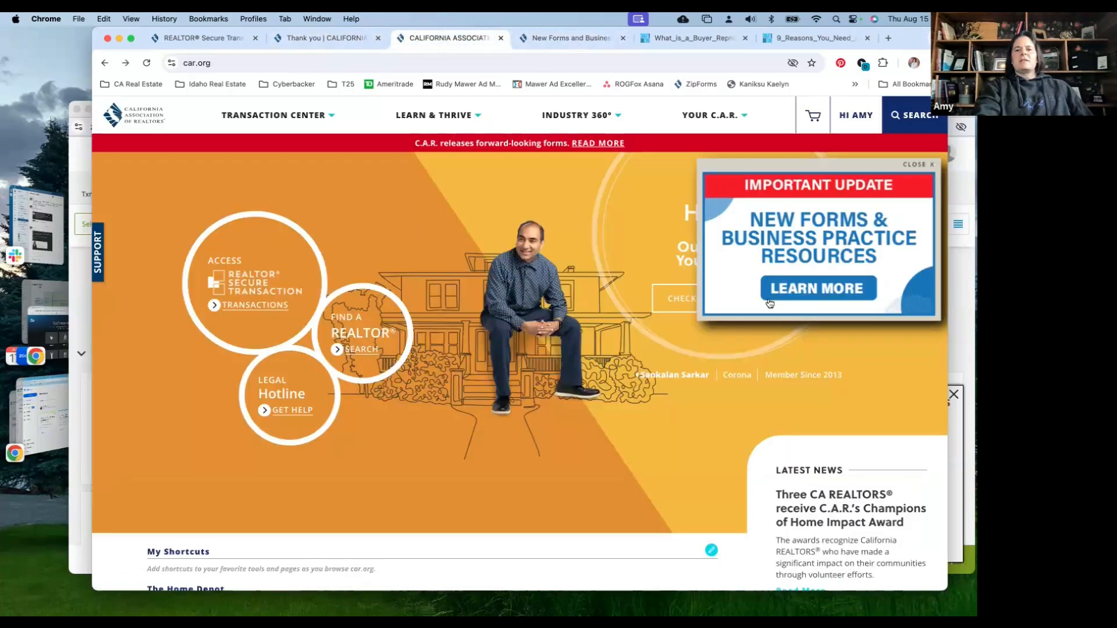
click(806, 288)
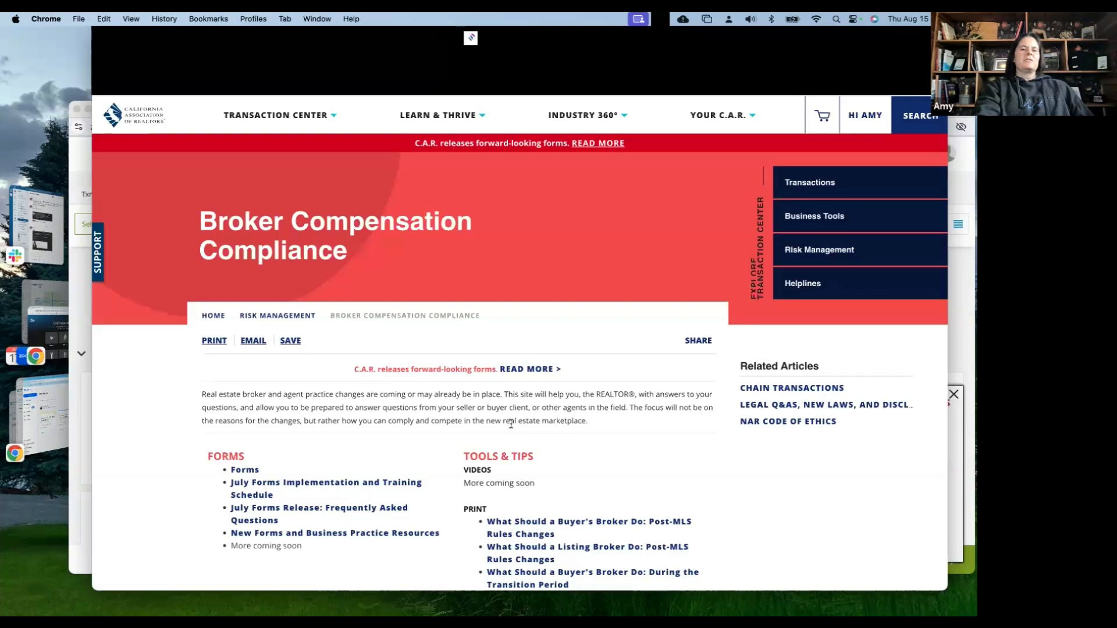
scroll(510, 424, down, 2)
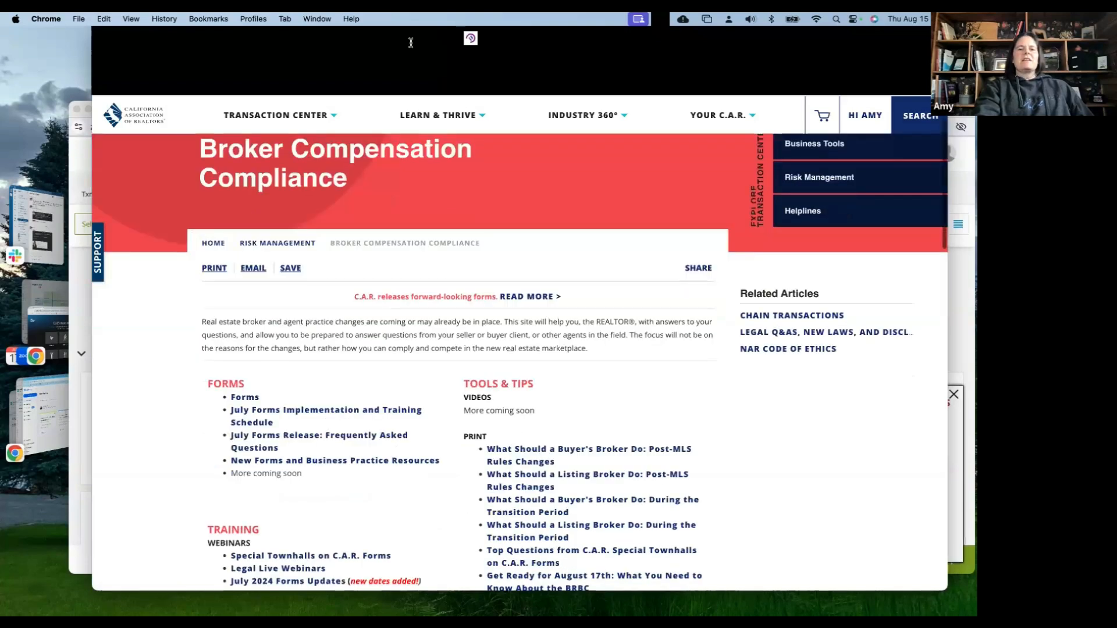
scroll(512, 428, down, 4)
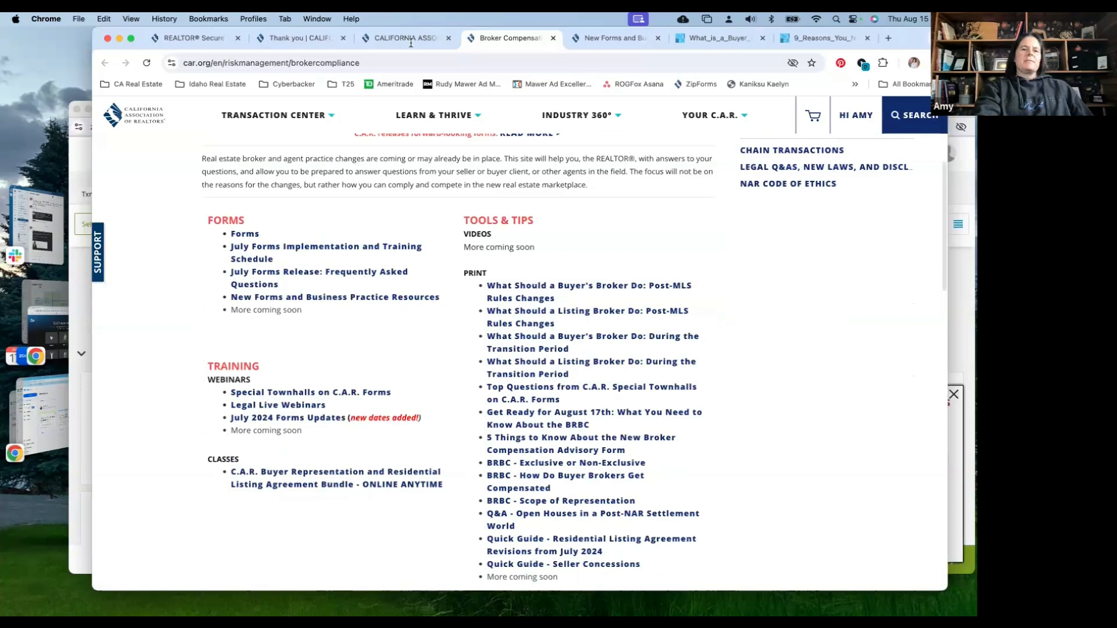
From the car.org home page, launch Lone Wolf Transactions zipForm Edition via REALTOR® Secure Transaction
click(406, 40)
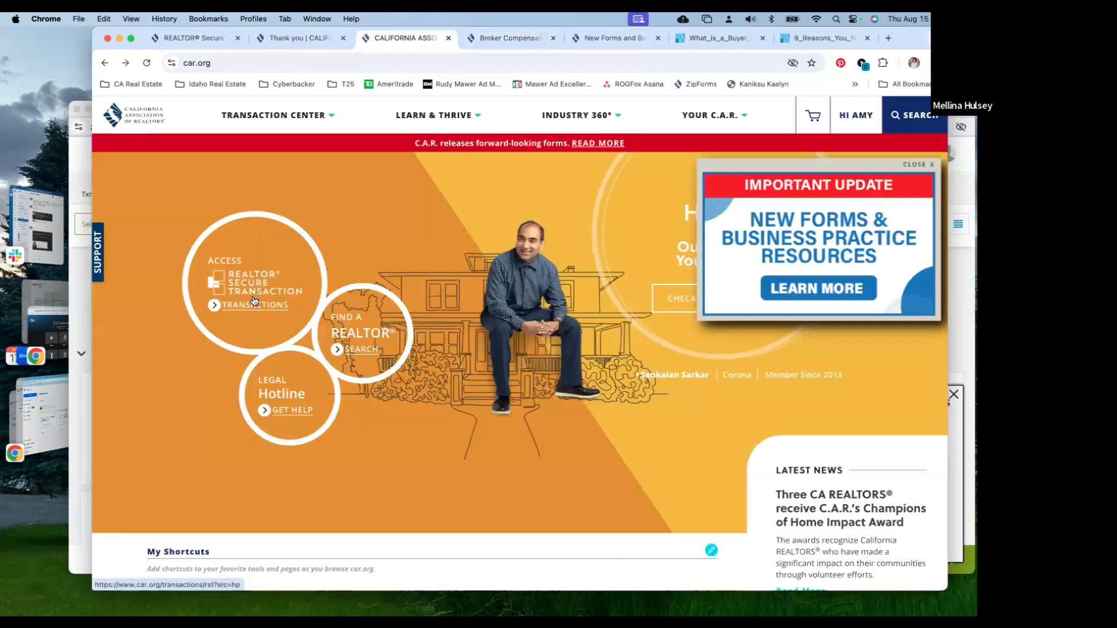
click(254, 301)
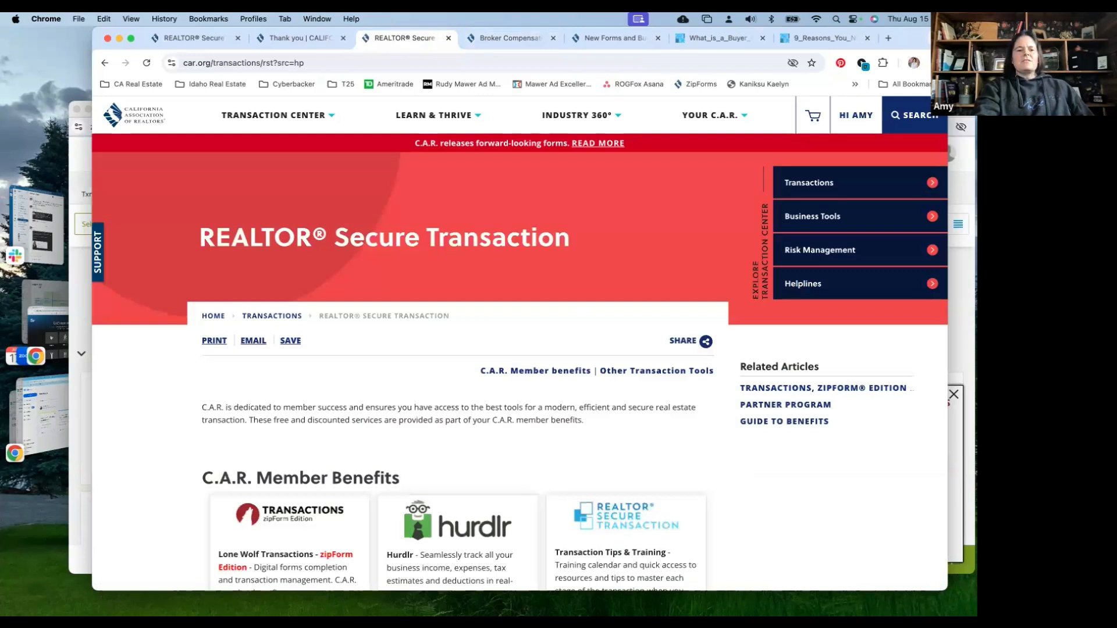
scroll(290, 394, down, 1)
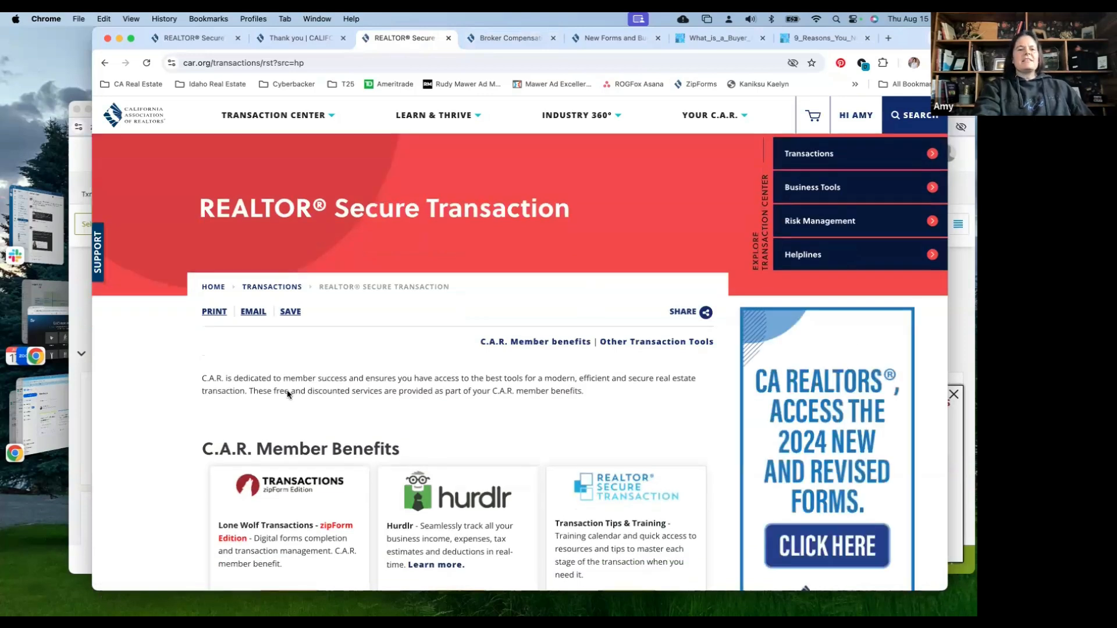
click(296, 392)
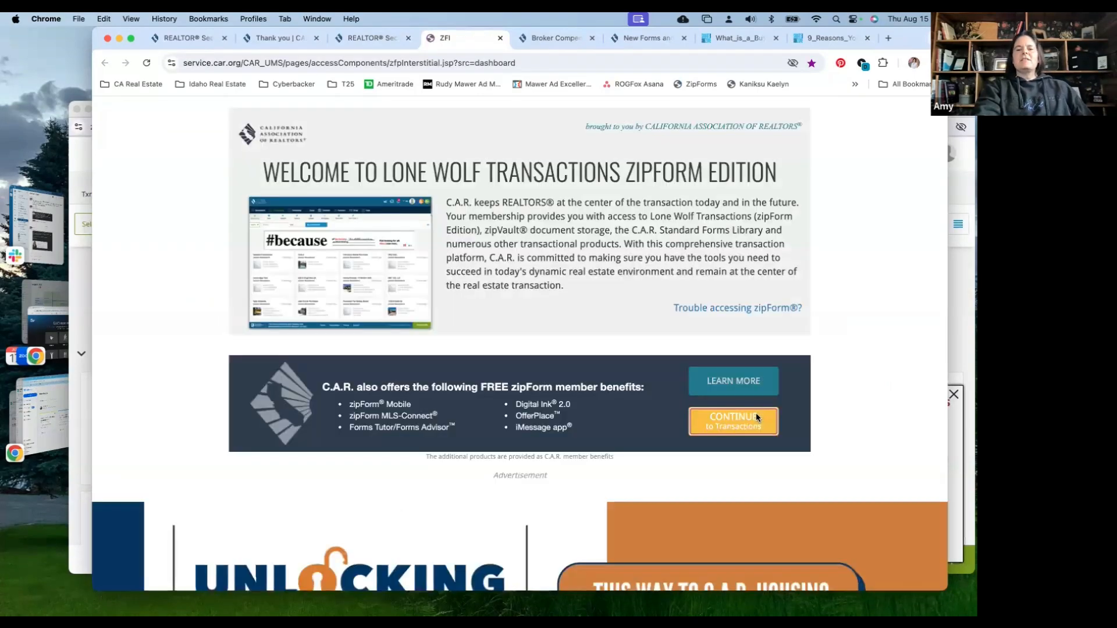
Continue into Transactions, dismiss the natural hazard disclosure notice, and show Forms and Checklists templates
click(756, 415)
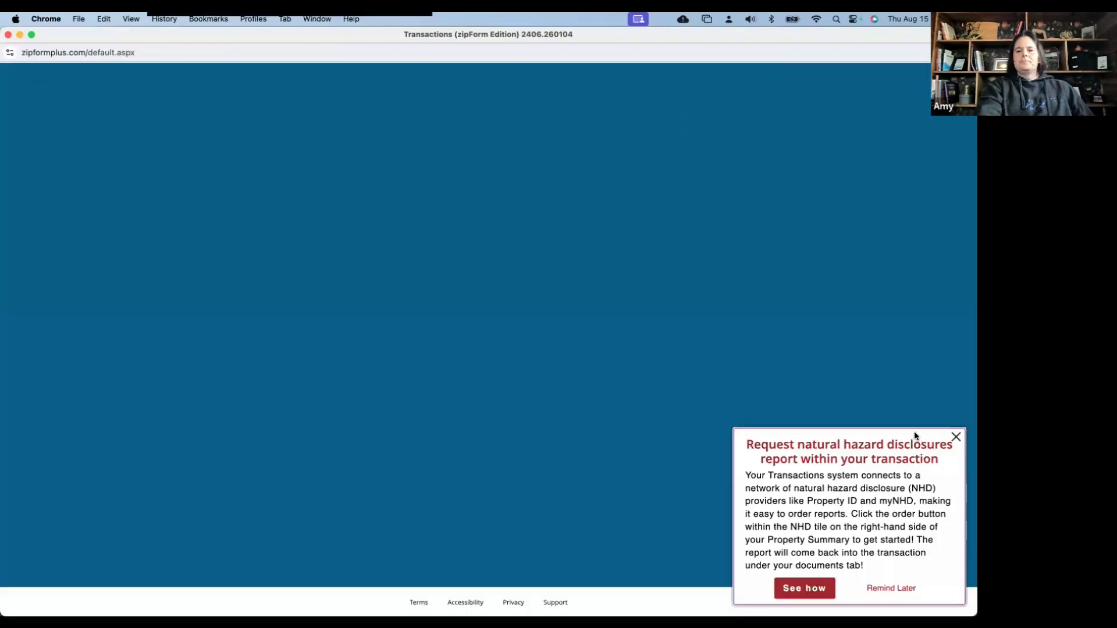
click(955, 438)
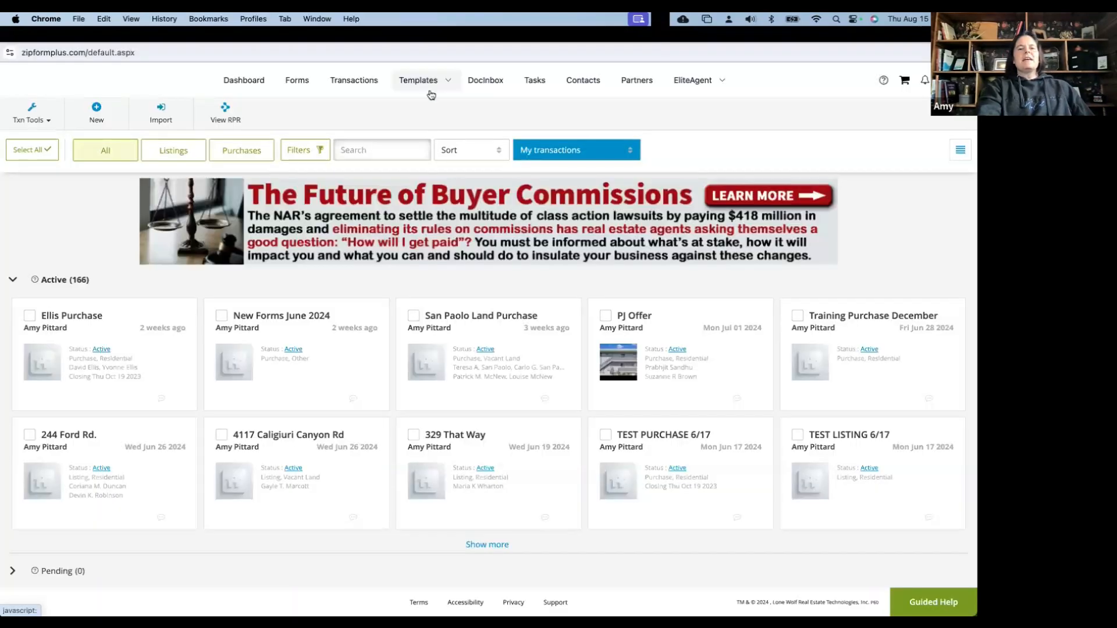
click(432, 84)
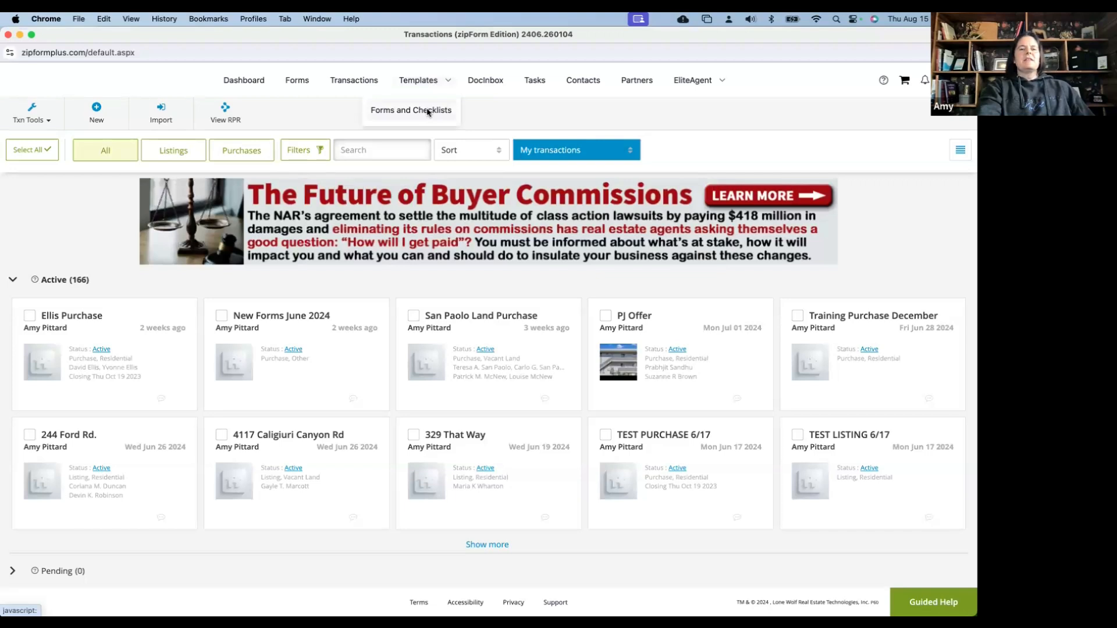
click(427, 111)
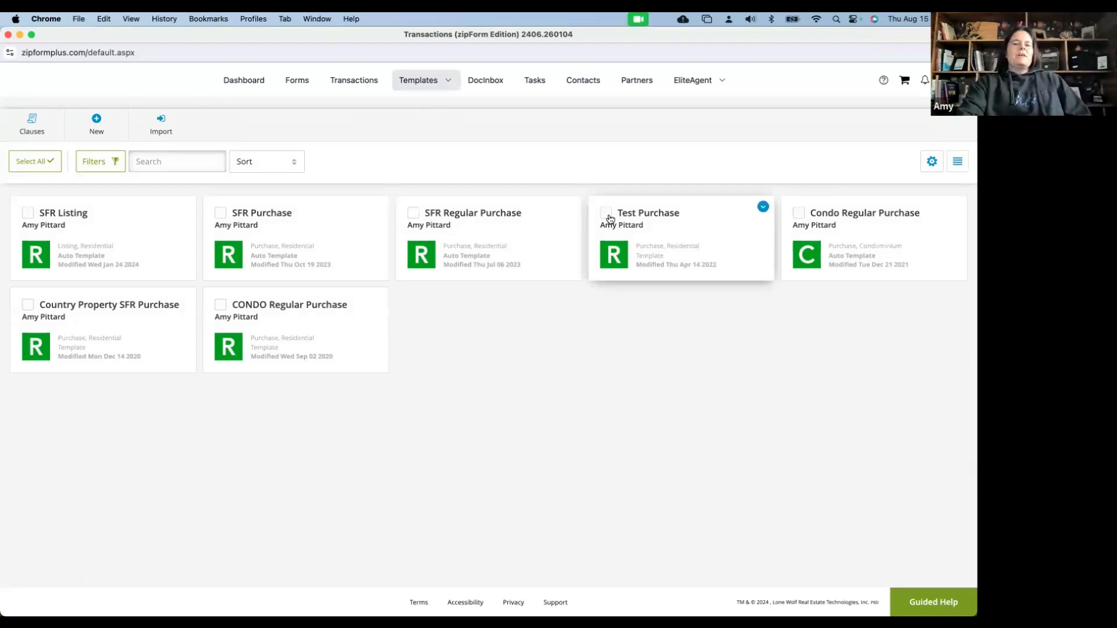
Delete the Test Purchase template and bring up Condo Regular Purchase's details and actions
click(608, 216)
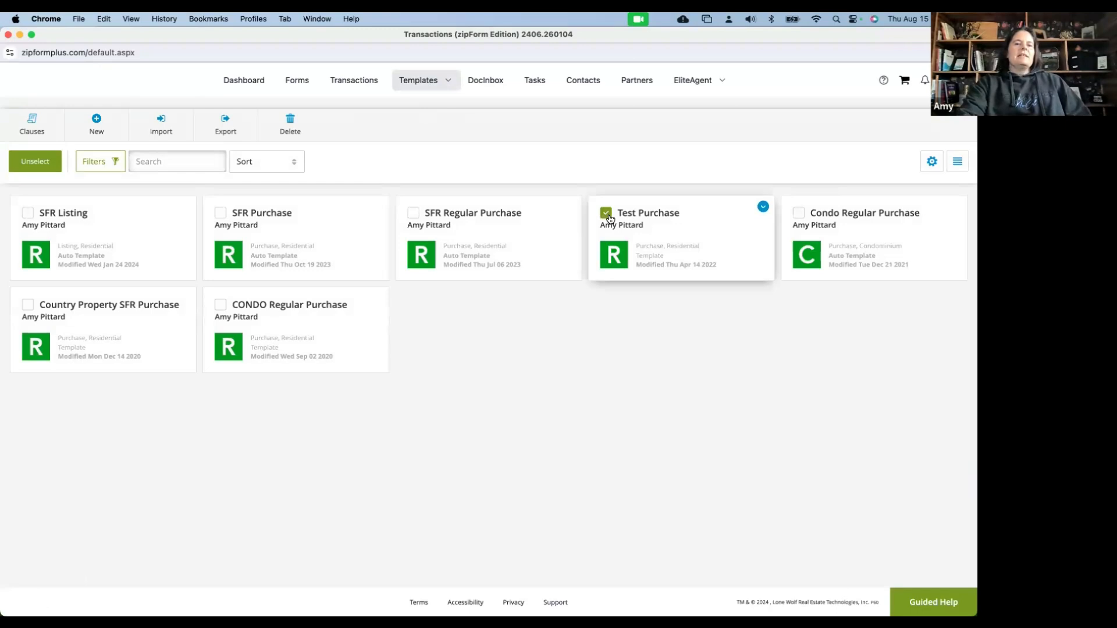
click(290, 125)
click(623, 153)
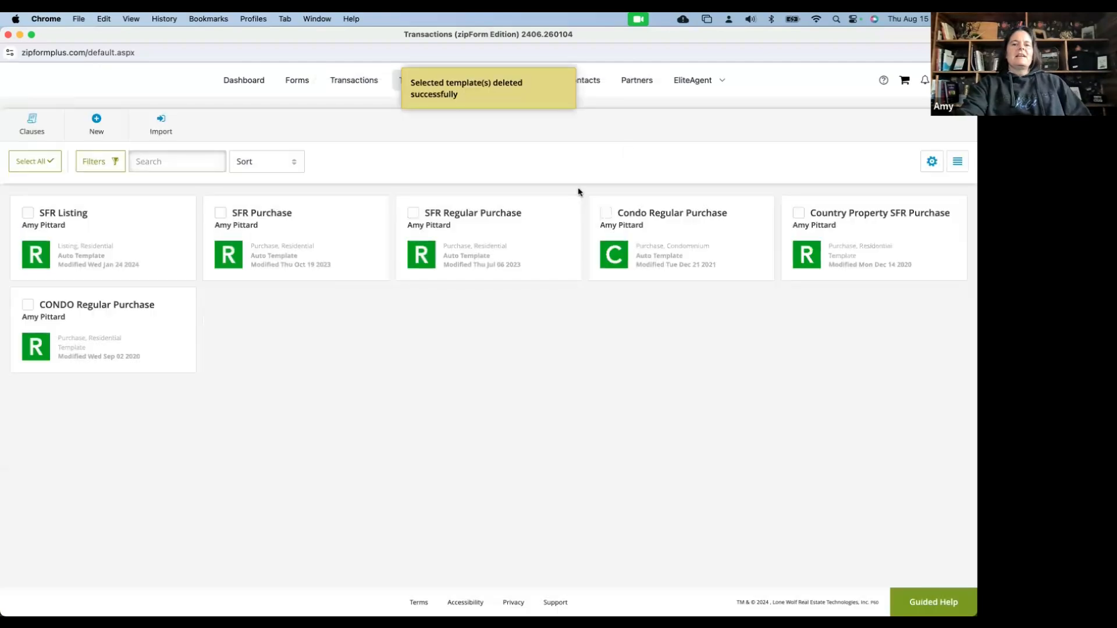
click(762, 207)
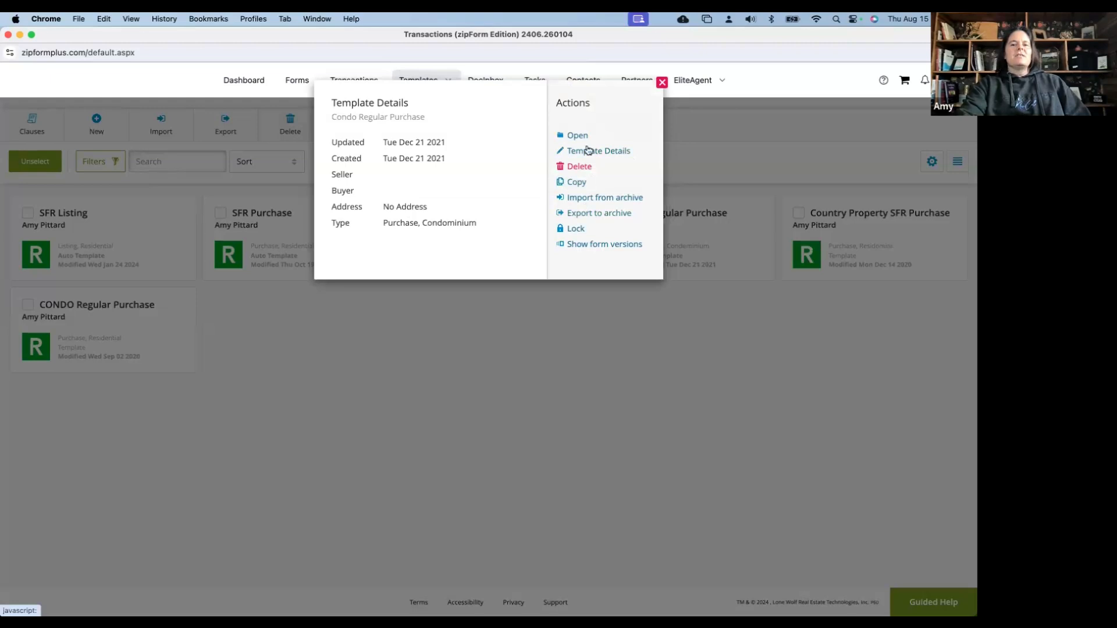
Review Condo Regular Purchase's info, keeping auto-apply to Purchase/Condominium, then check its card
click(588, 149)
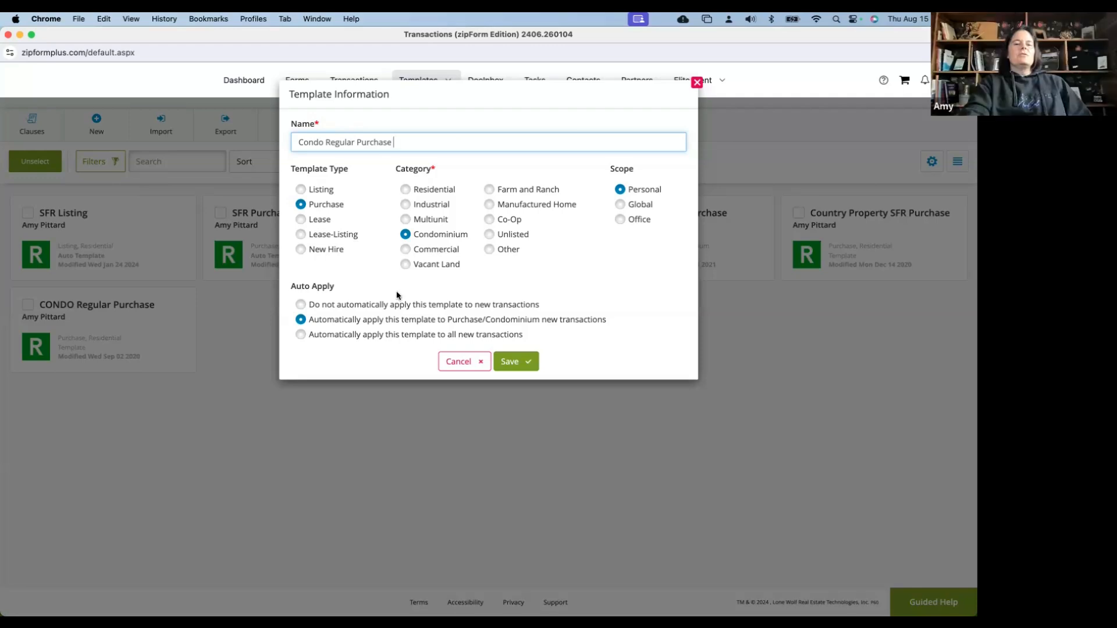
click(301, 305)
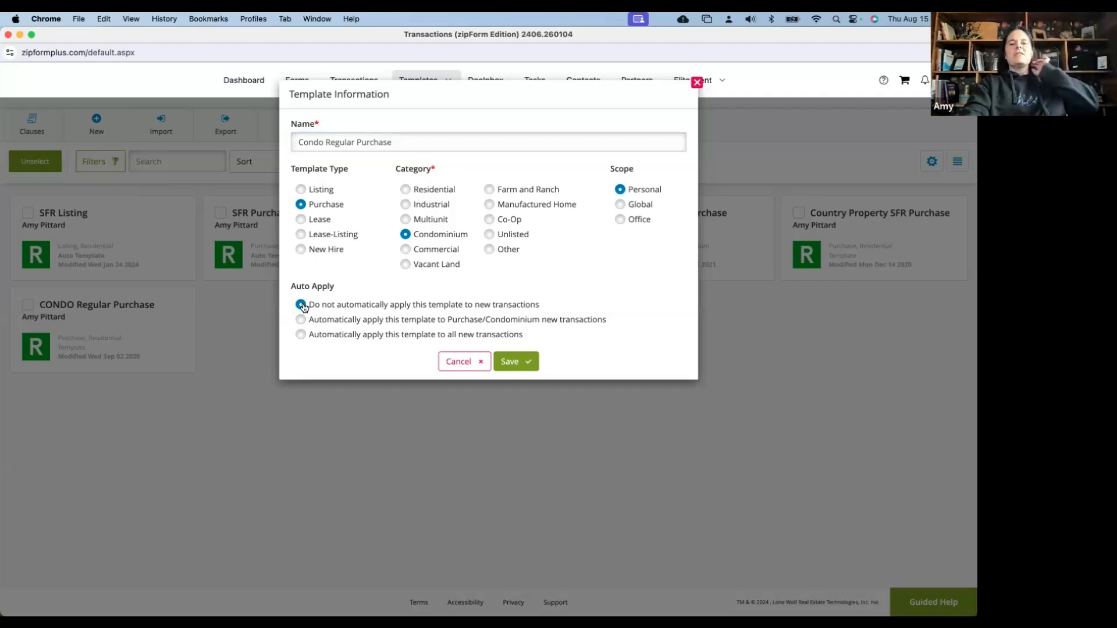
click(302, 320)
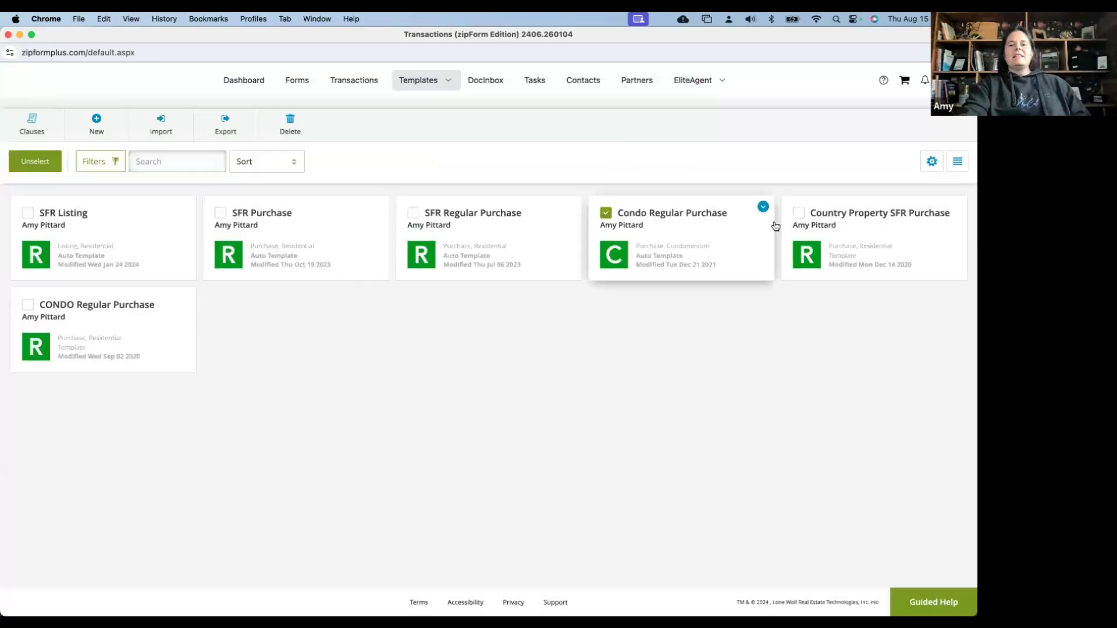
click(778, 227)
Delete the Condo Regular Purchase, Country Property SFR Purchase and CONDO Regular Purchase templates
click(28, 305)
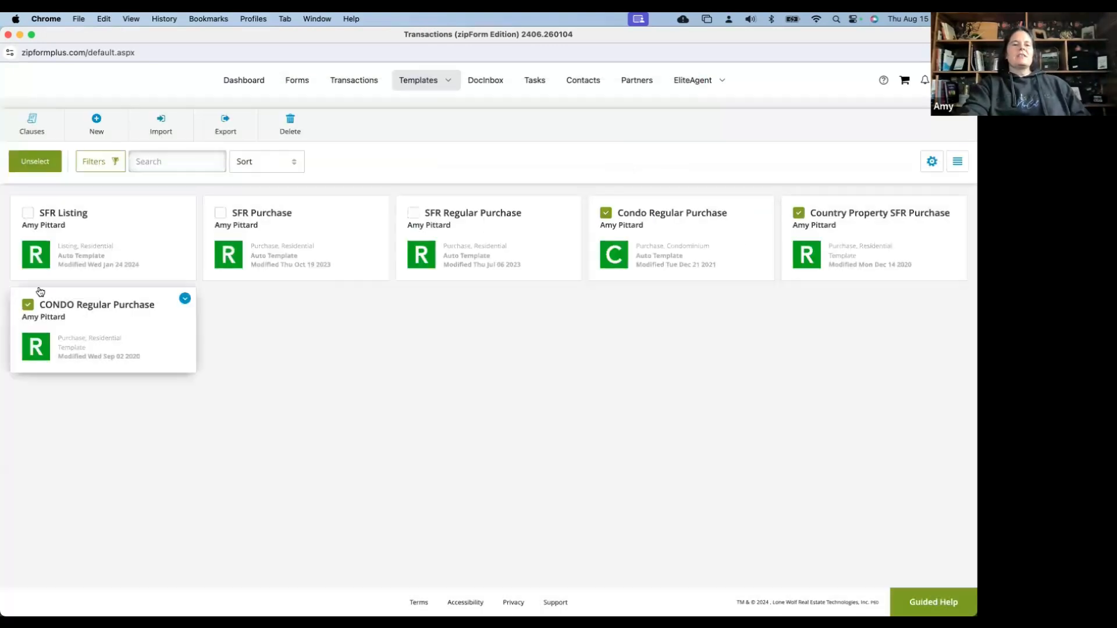
click(289, 124)
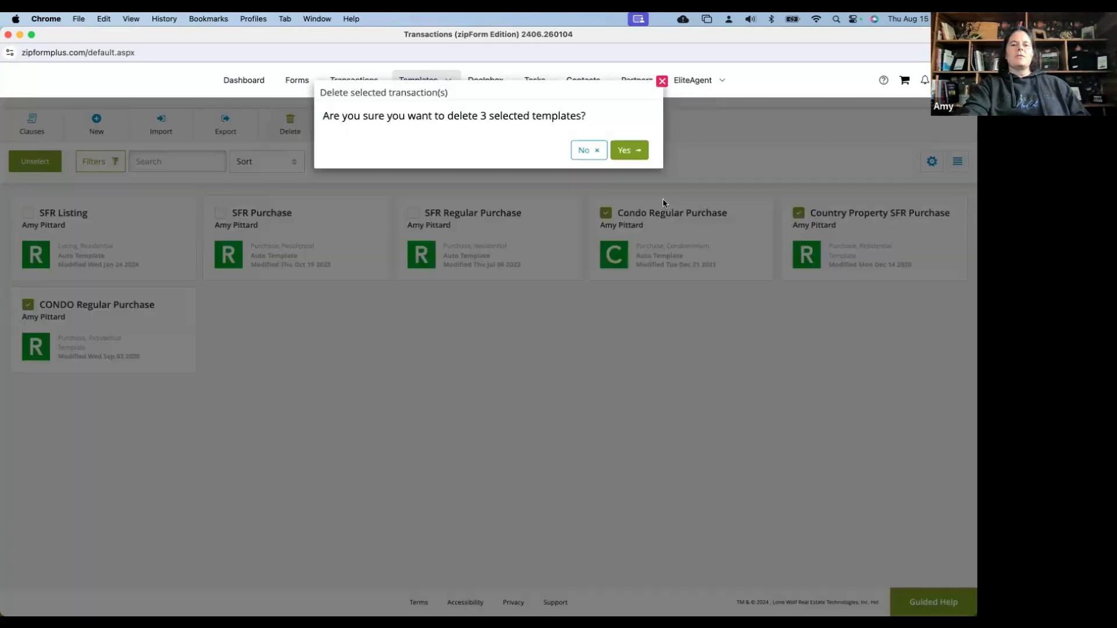
click(628, 150)
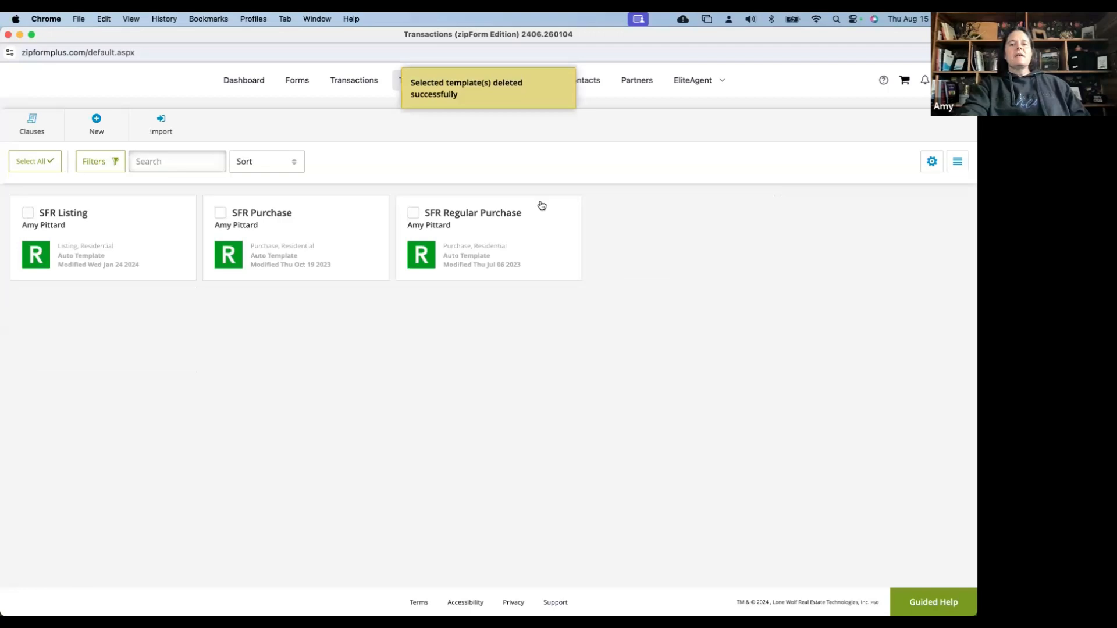
click(571, 209)
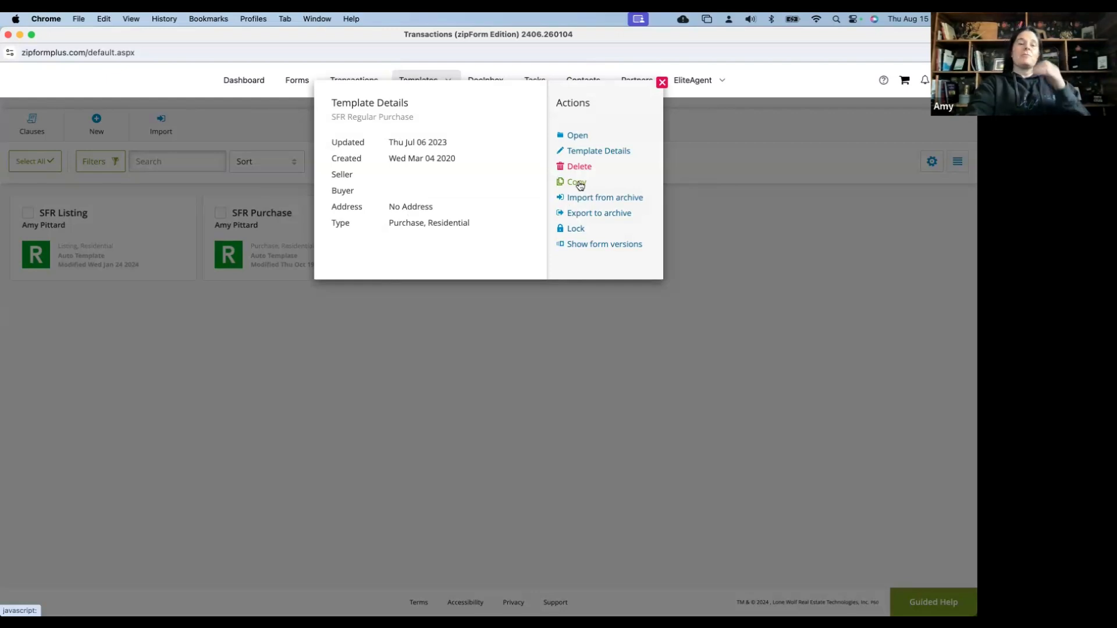
click(663, 83)
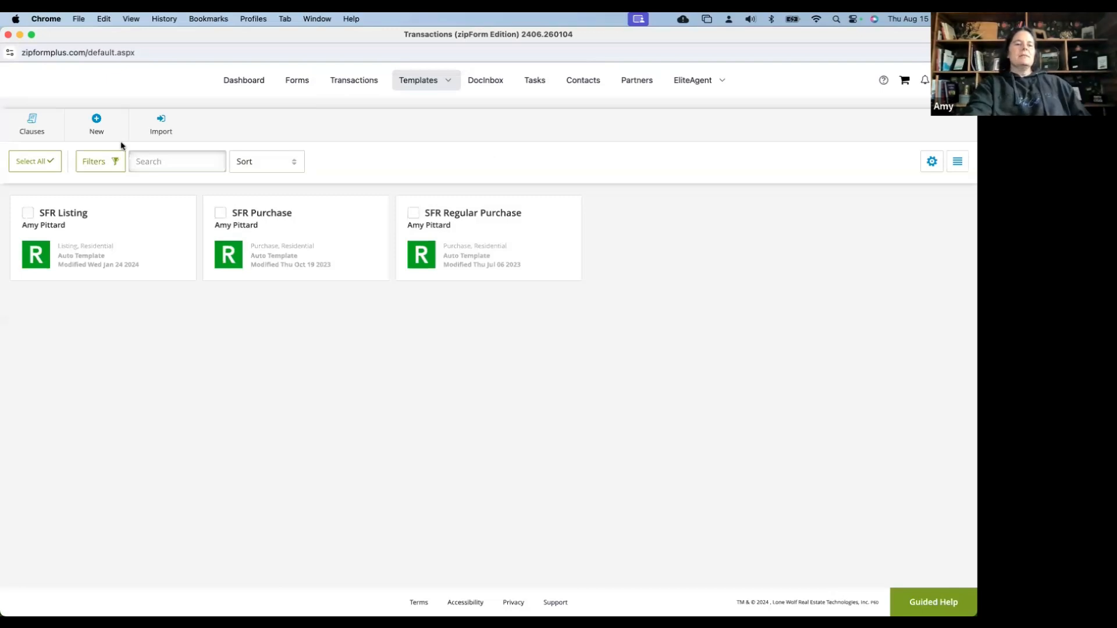
Create Residential purchase template 'July 2024 SFR Buyer', auto-applied to new Purchase/Residential transactions
click(96, 122)
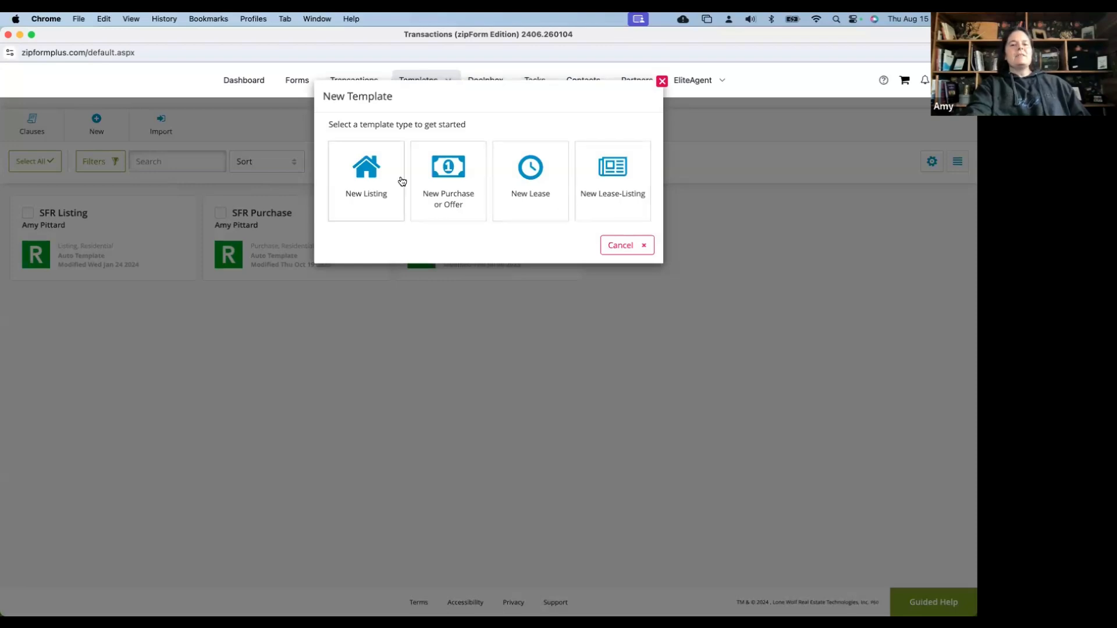
click(459, 188)
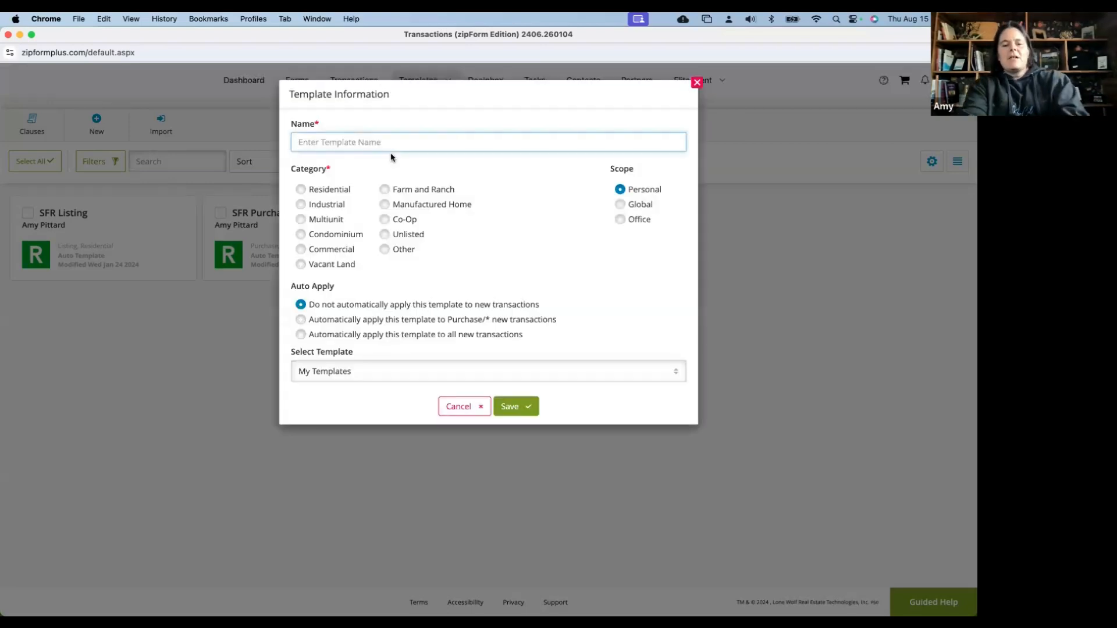
text(July )
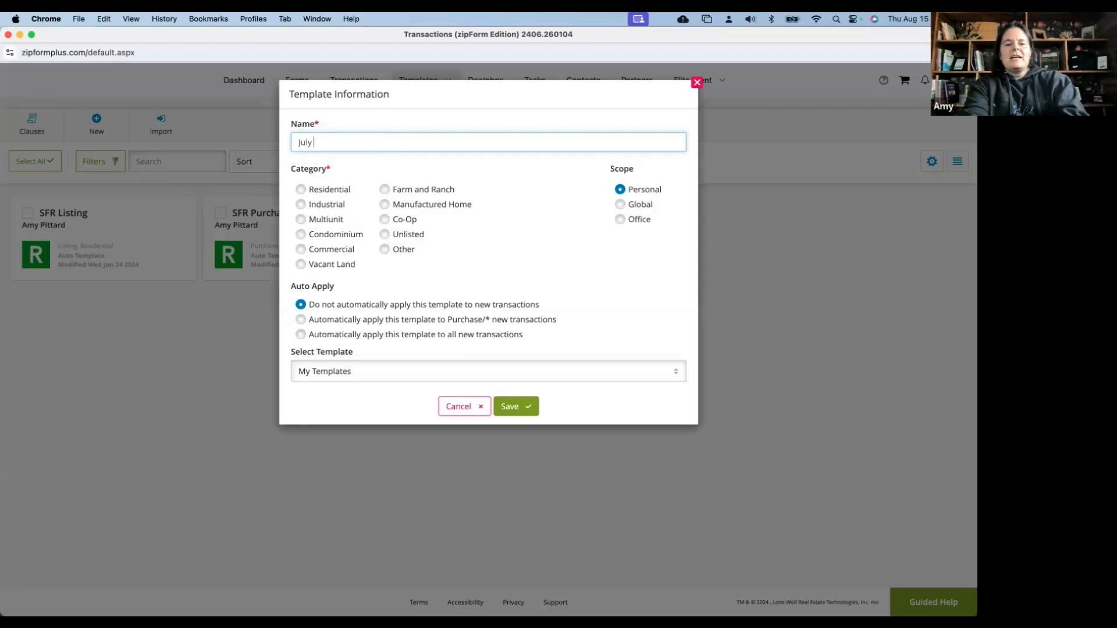
text(2024)
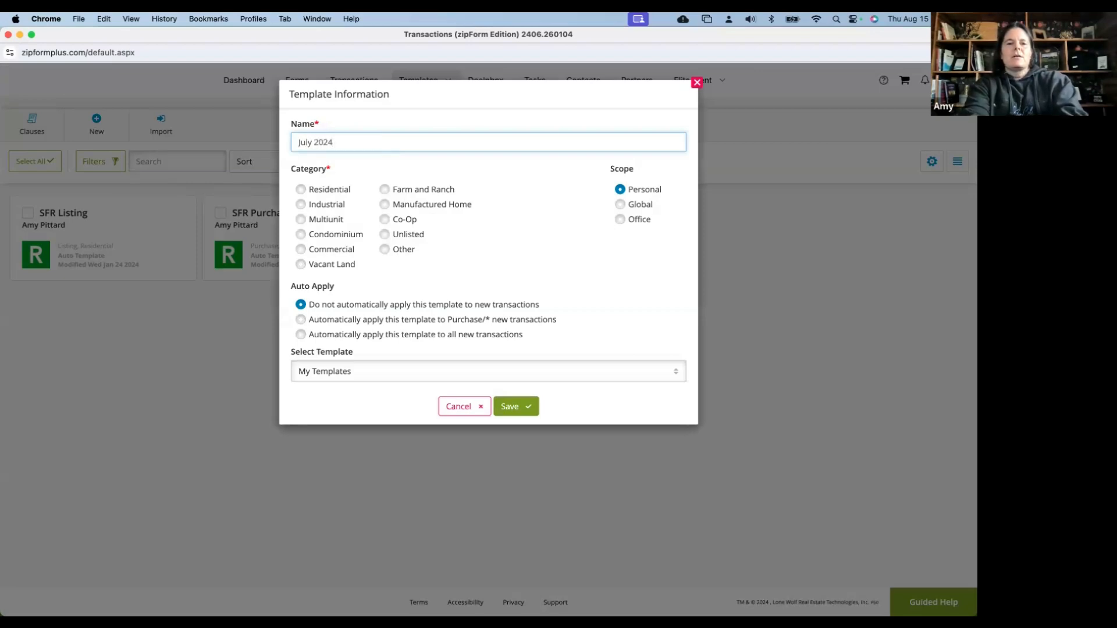
text( Purchase)
key(BackSpace)
key(BackSpace)
key(BackSpace)
key(BackSpace)
key(BackSpace)
key(BackSpace)
key(BackSpace)
key(BackSpace)
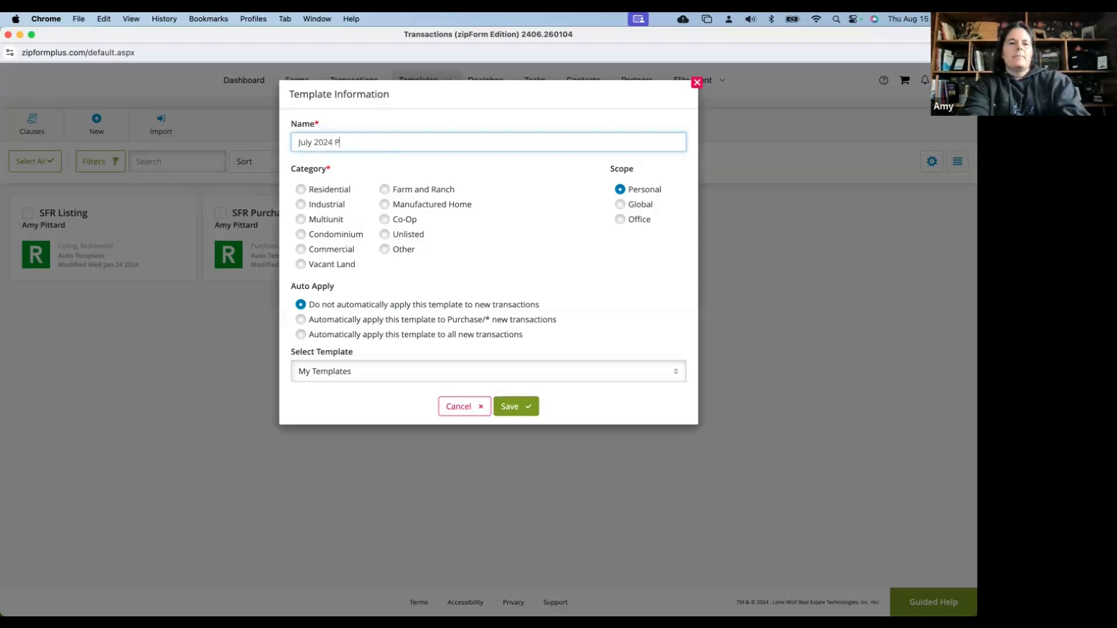
text(SFR )
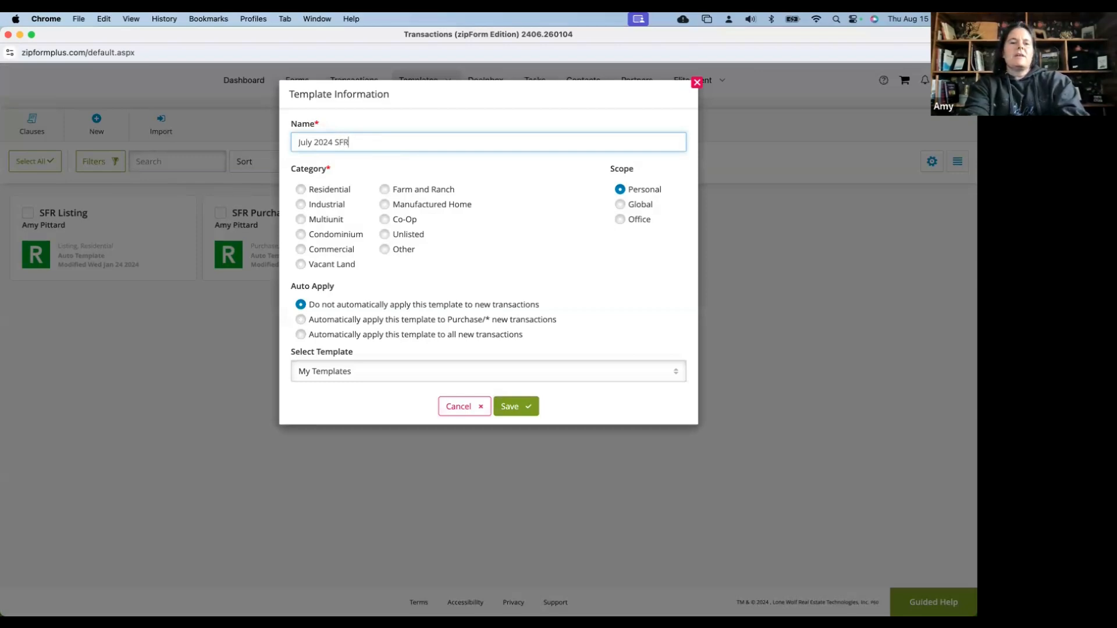
text(Buyer Tr)
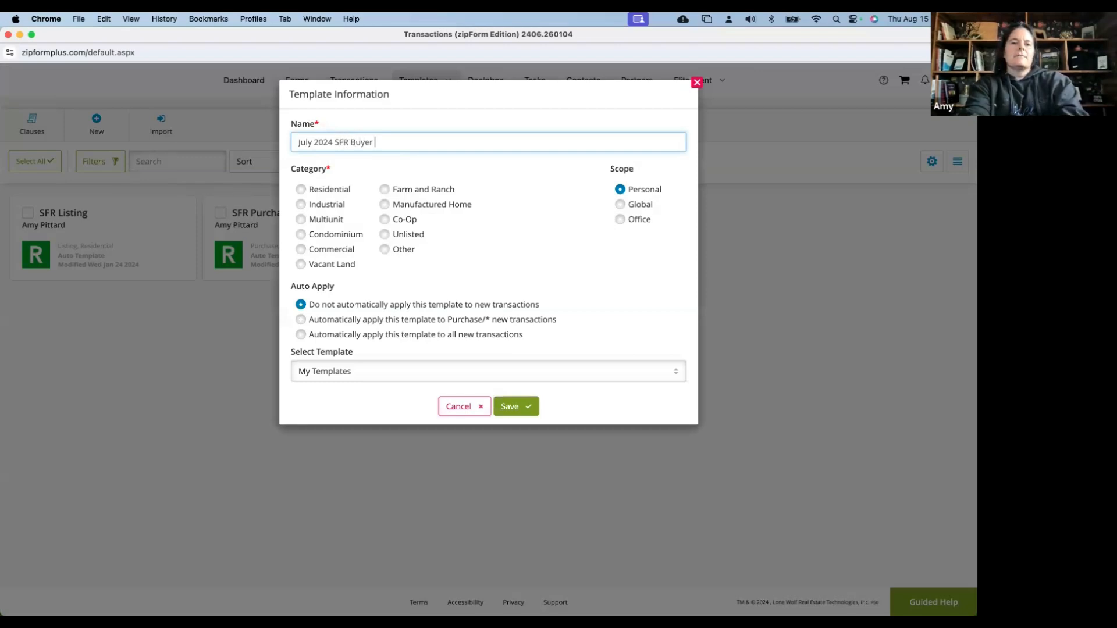
key(BackSpace)
key(BackSpace)
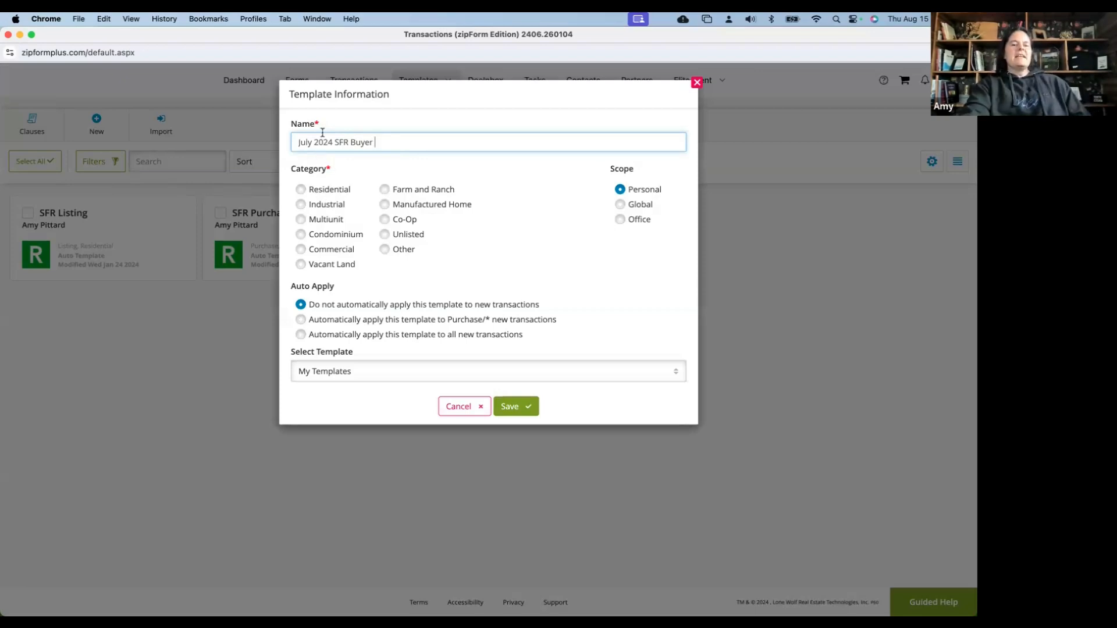
click(301, 191)
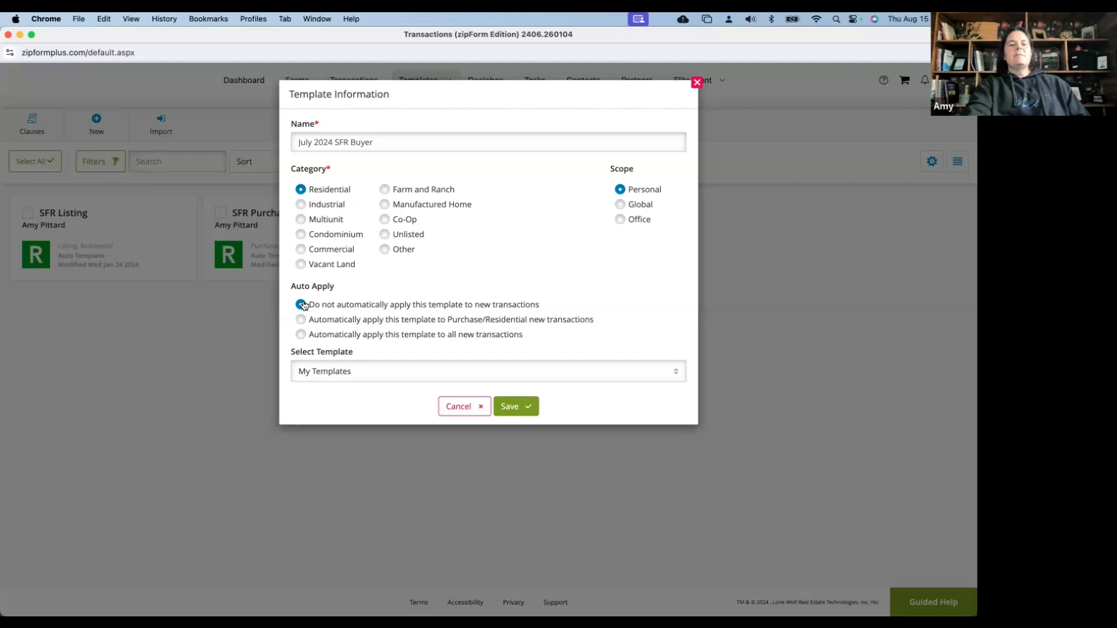
click(301, 320)
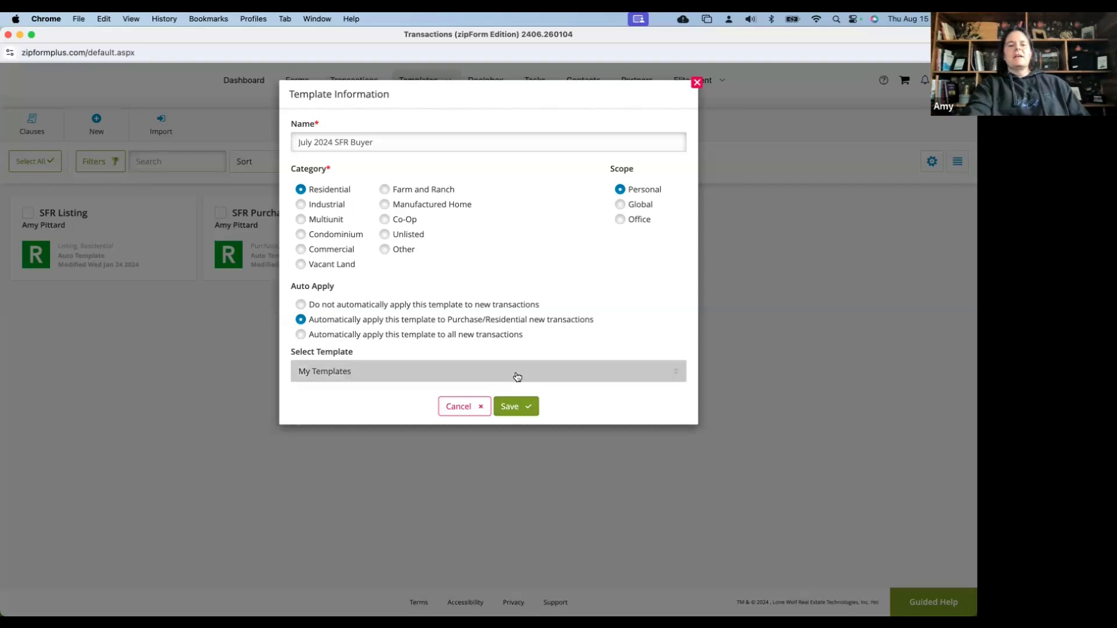
click(517, 377)
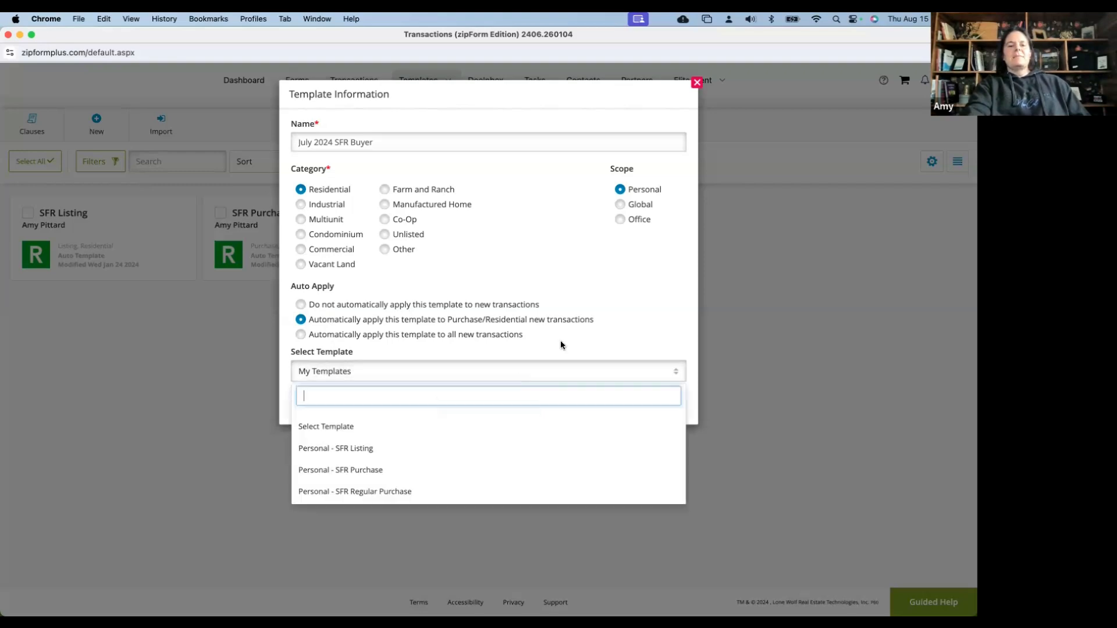
click(524, 372)
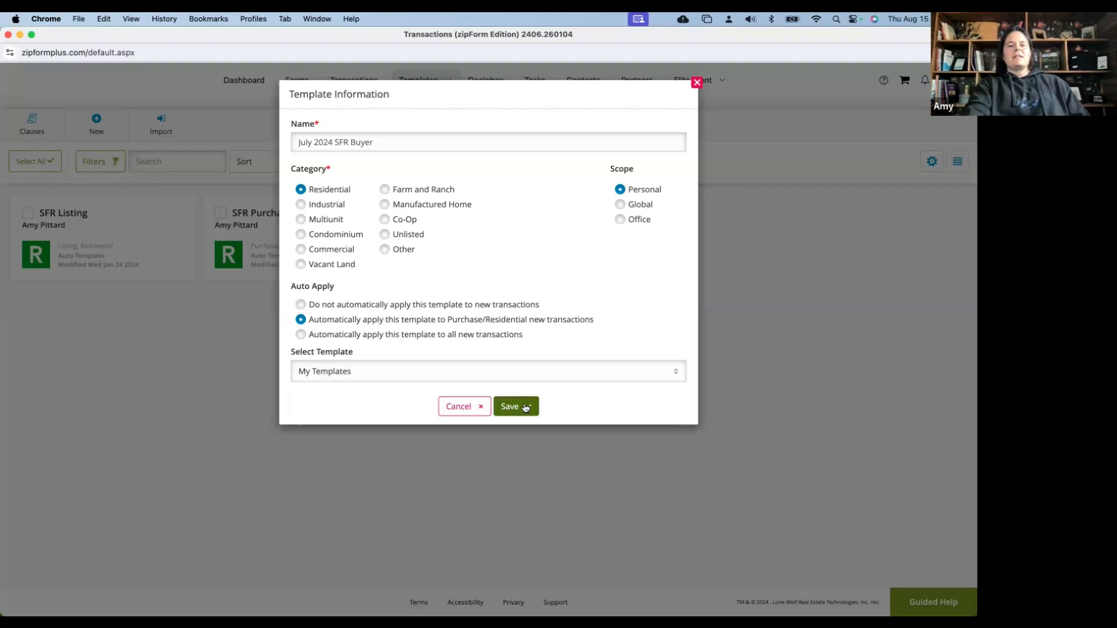
click(525, 407)
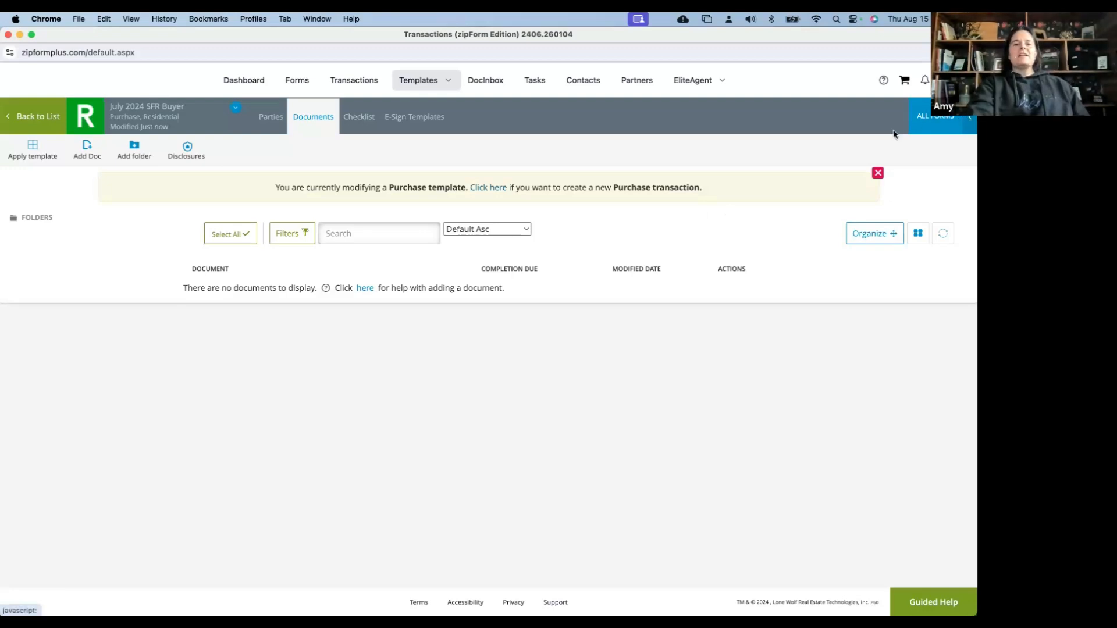
Add the BRBC Buyer Representation and Broker Compensation Agreement from the CAR library
click(943, 119)
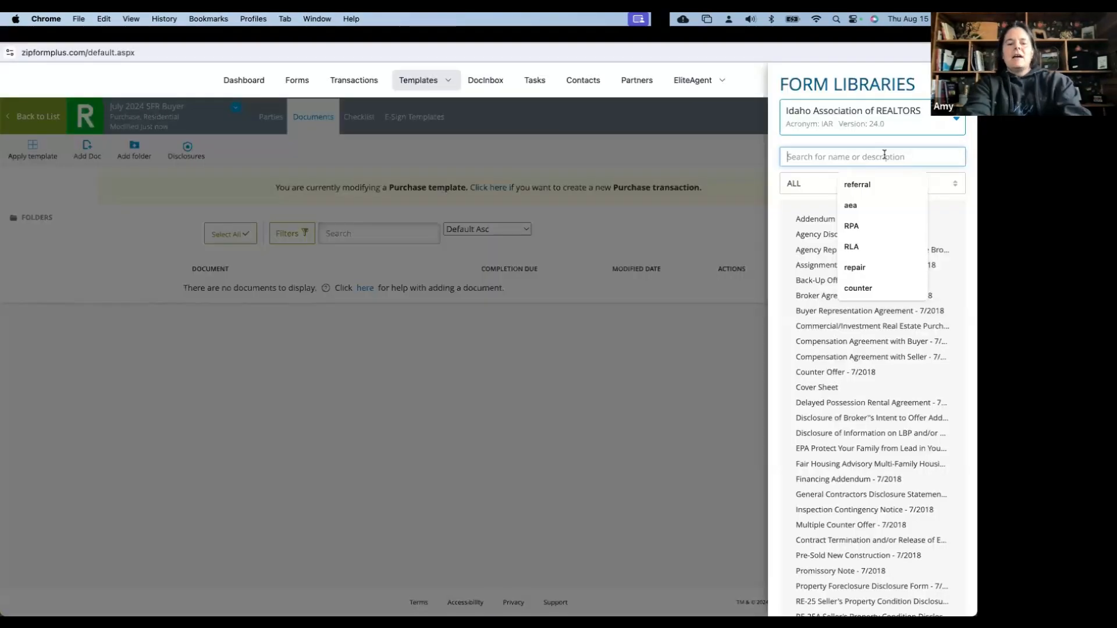
text(BRBC)
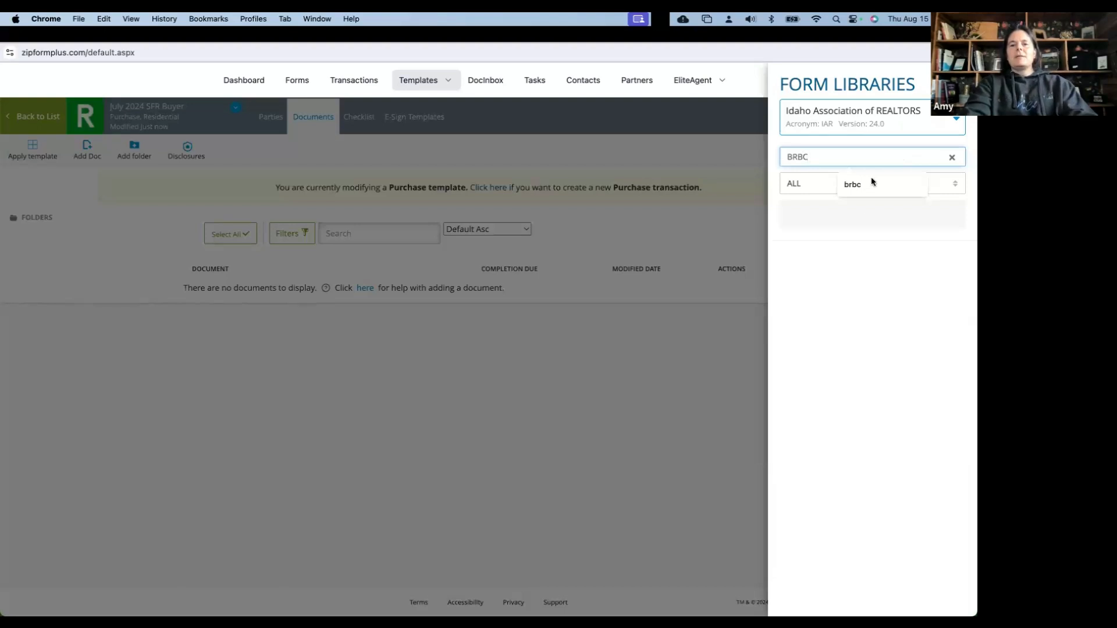
click(833, 121)
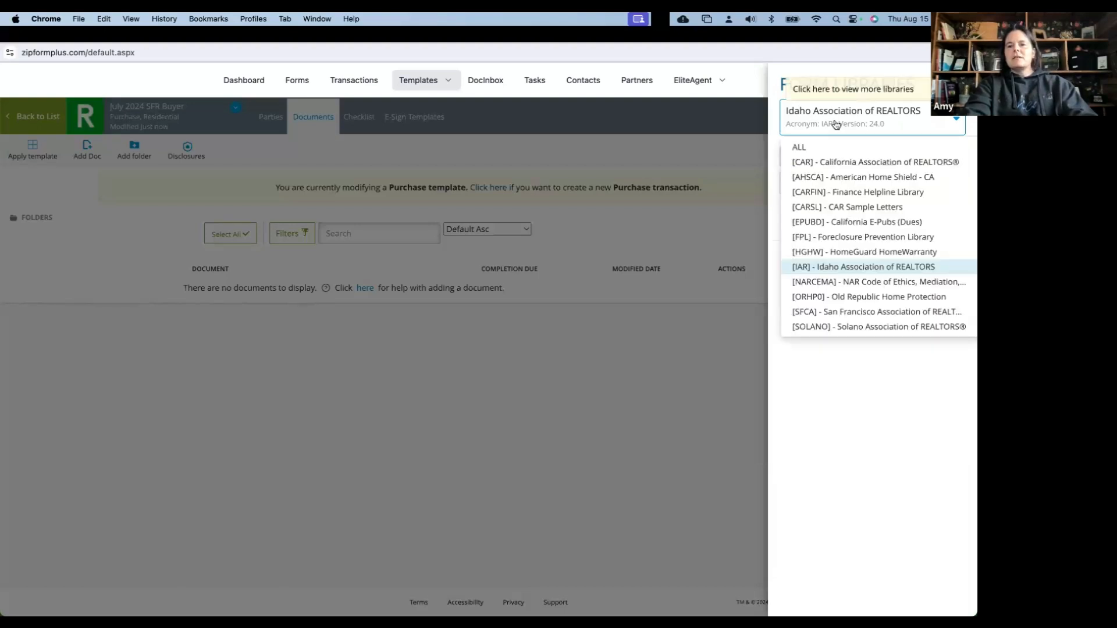
click(836, 163)
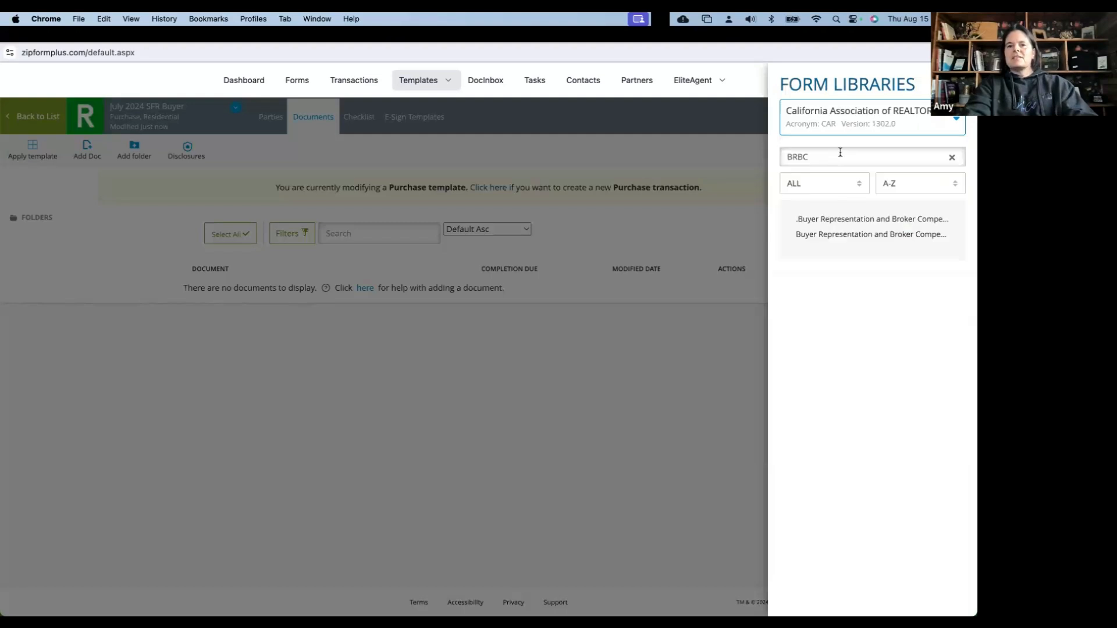
click(838, 157)
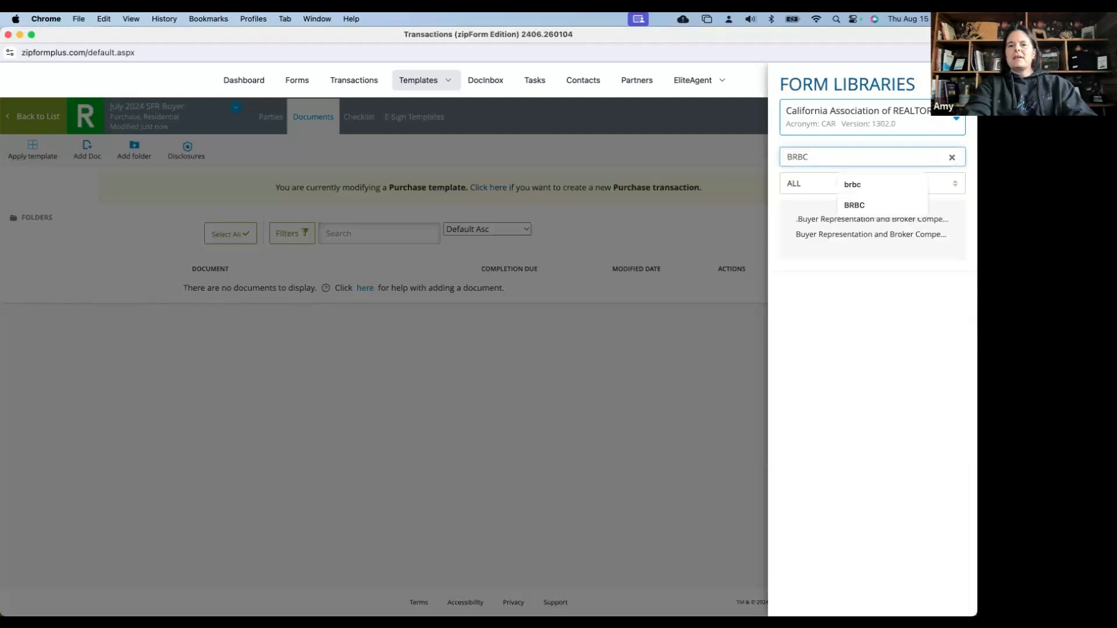
mouse_move(804, 221)
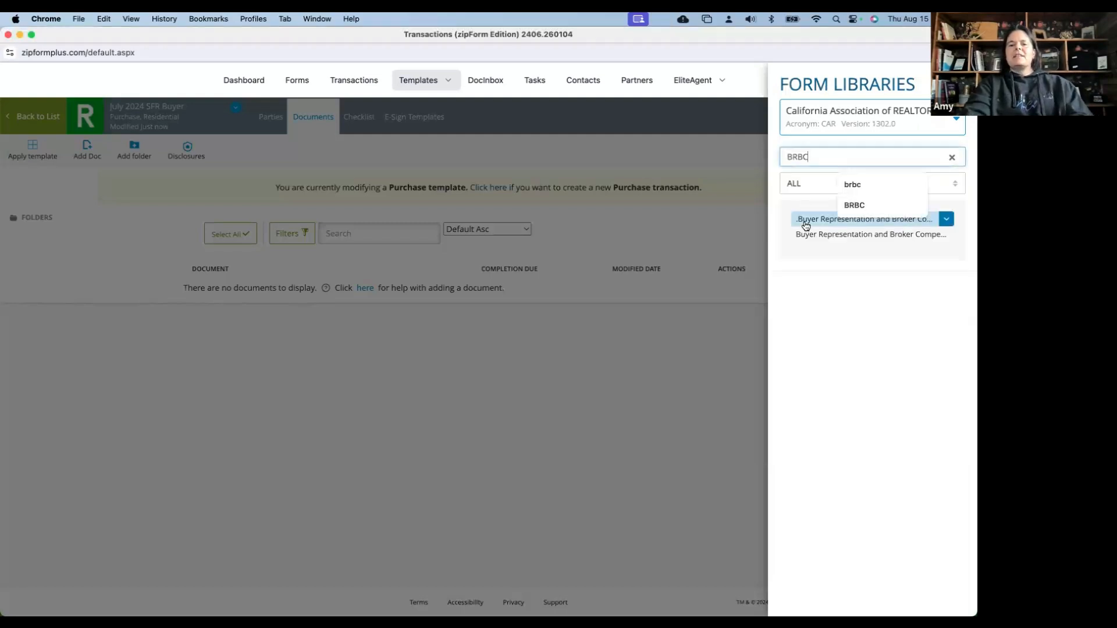
click(805, 225)
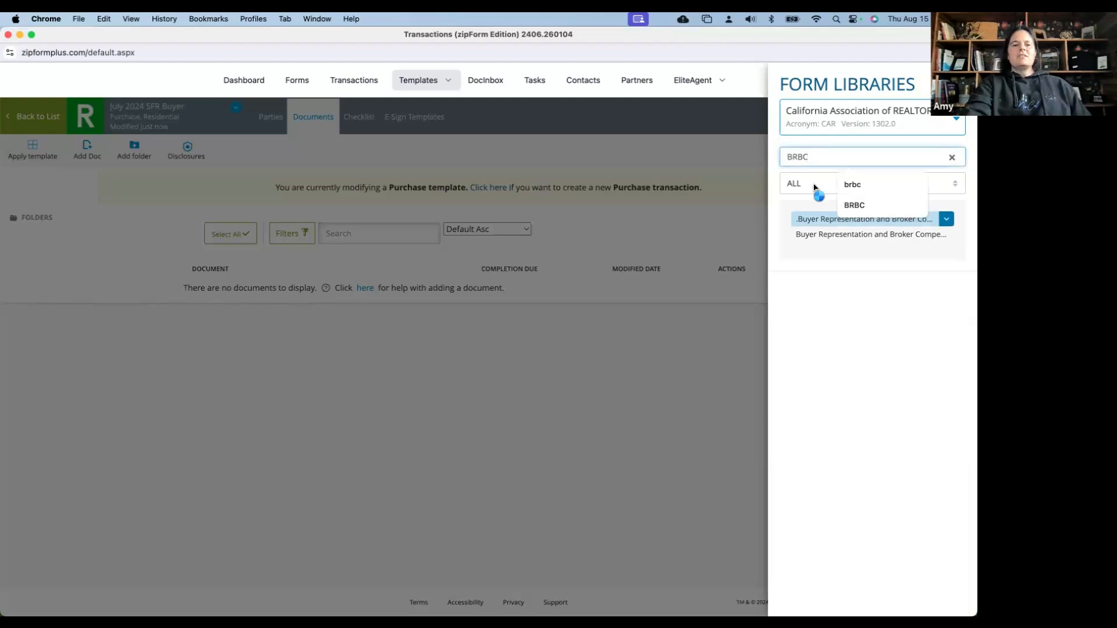
Add the MCA Market Conditions and SBSA Statewide Buyer and Seller advisories
double_click(824, 158)
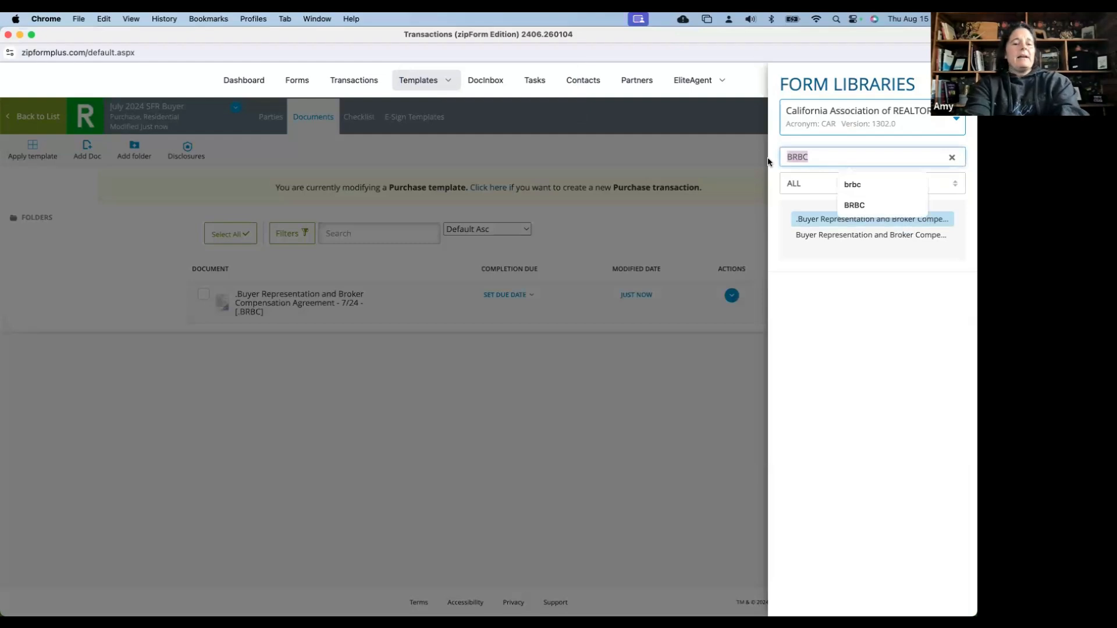
text(MCA)
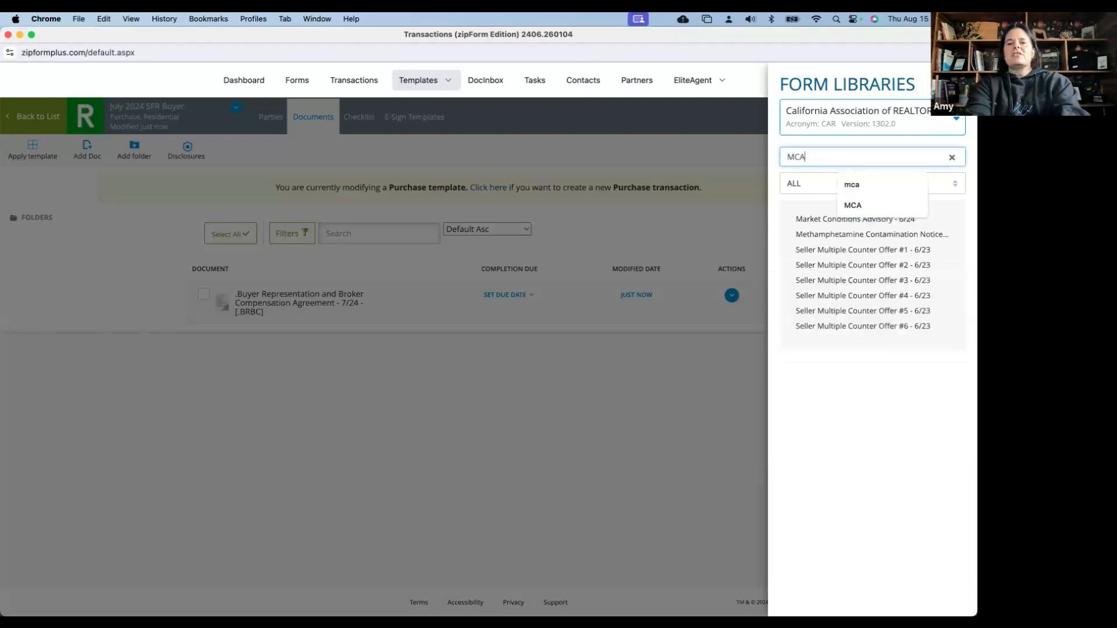
click(806, 224)
click(814, 157)
key(BackSpace)
key(BackSpace)
key(BackSpace)
text(SBSA)
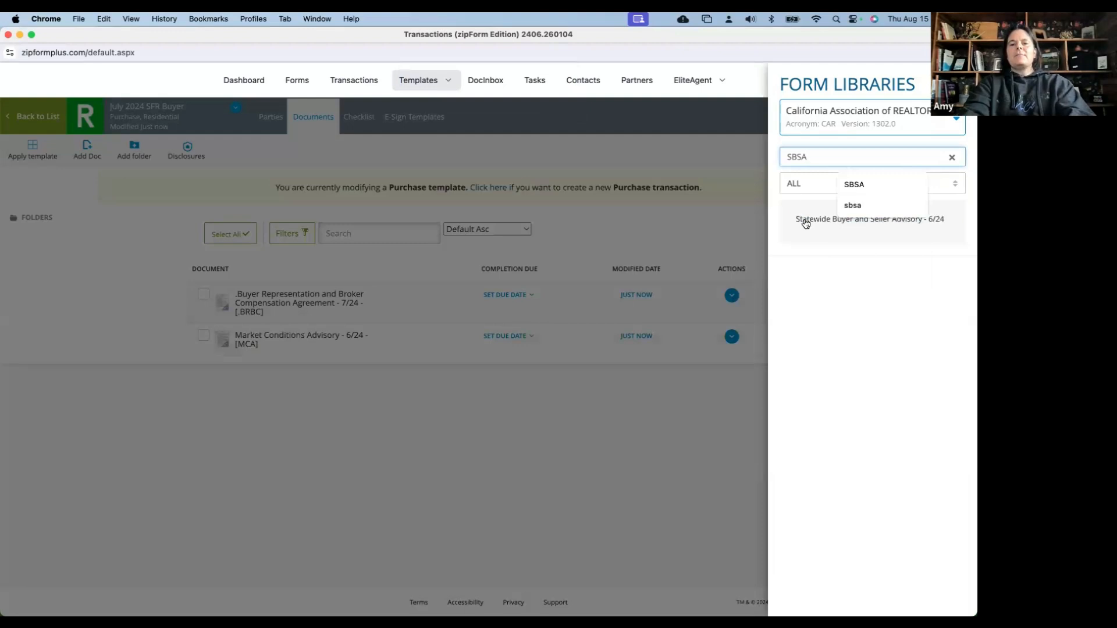
click(805, 224)
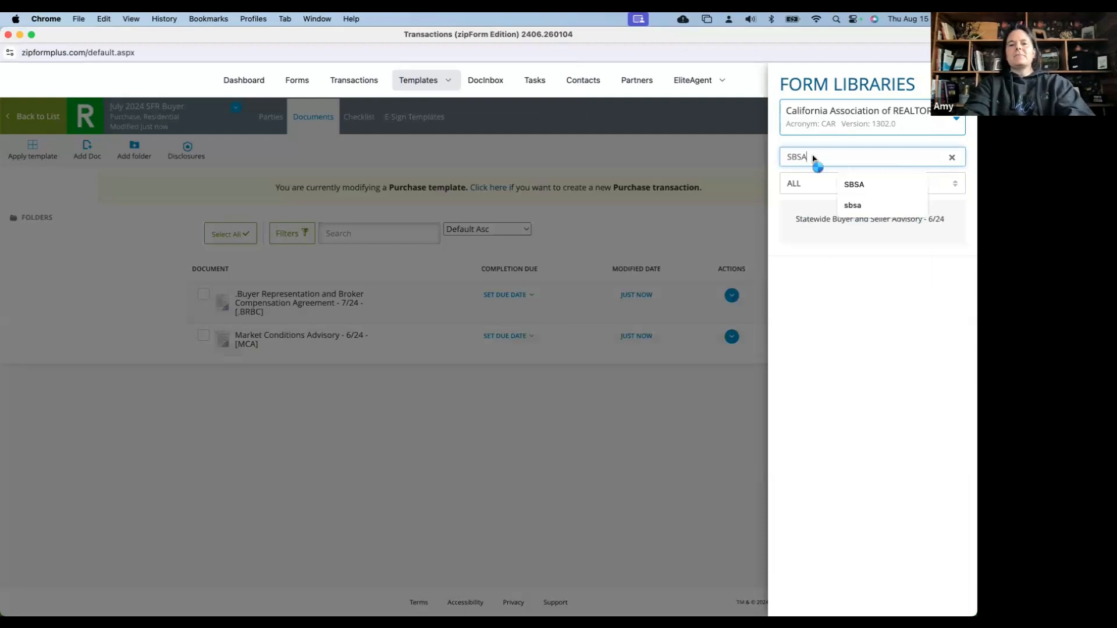
Add the WFDA Wildfire Disaster Advisory, then enter RPA as the next form search
click(813, 156)
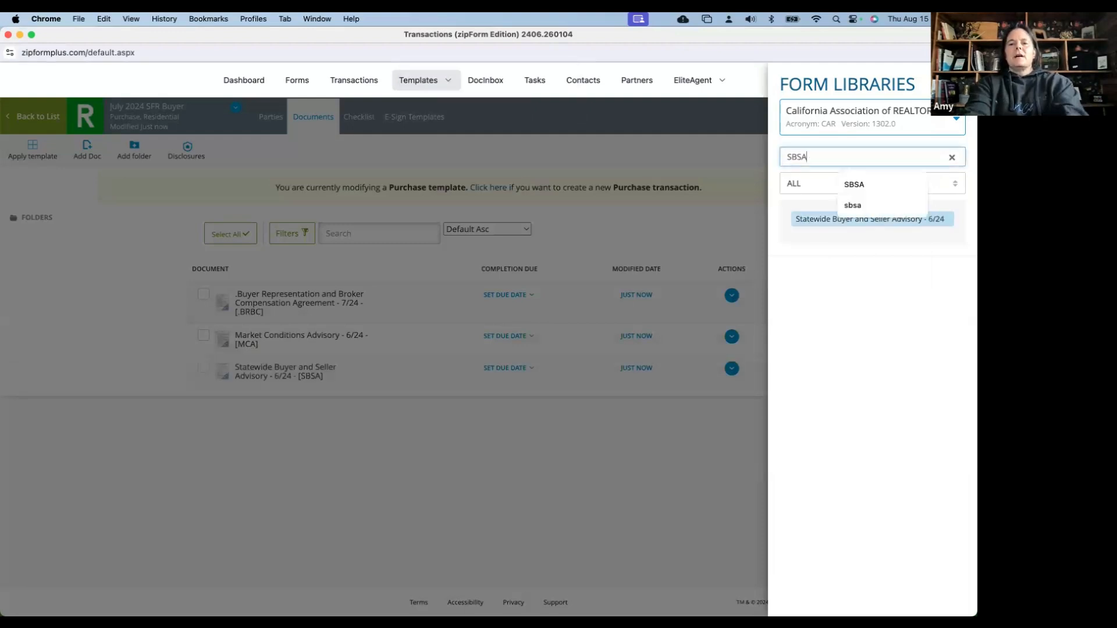
key(BackSpace)
key(BackSpace)
key(BackSpace)
key(BackSpace)
text(WFCA)
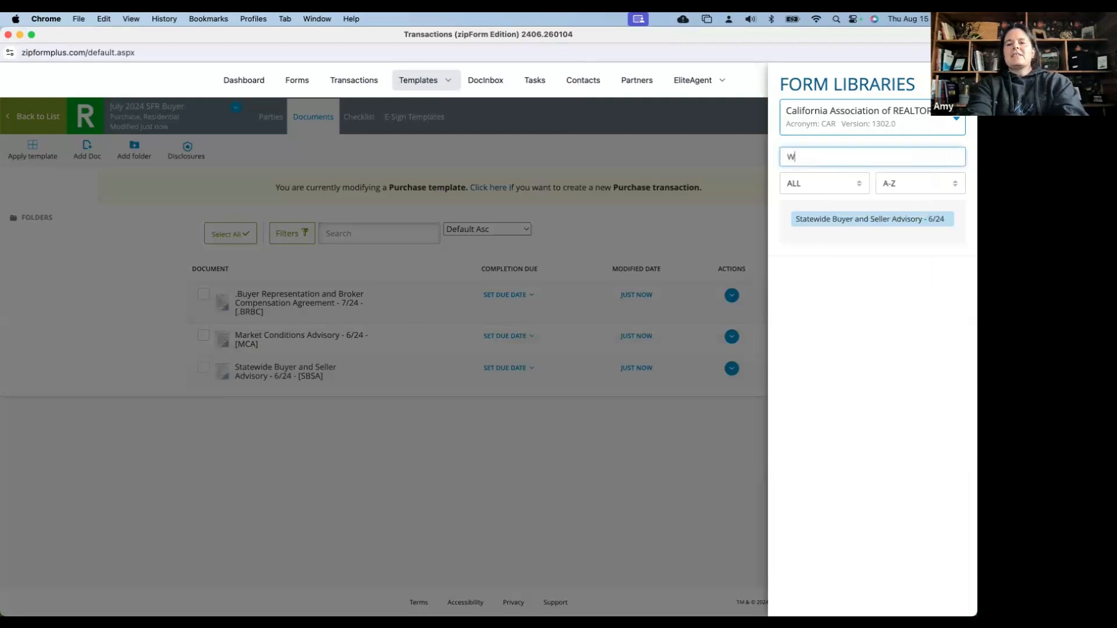
key(BackSpace)
key(BackSpace)
text(DA)
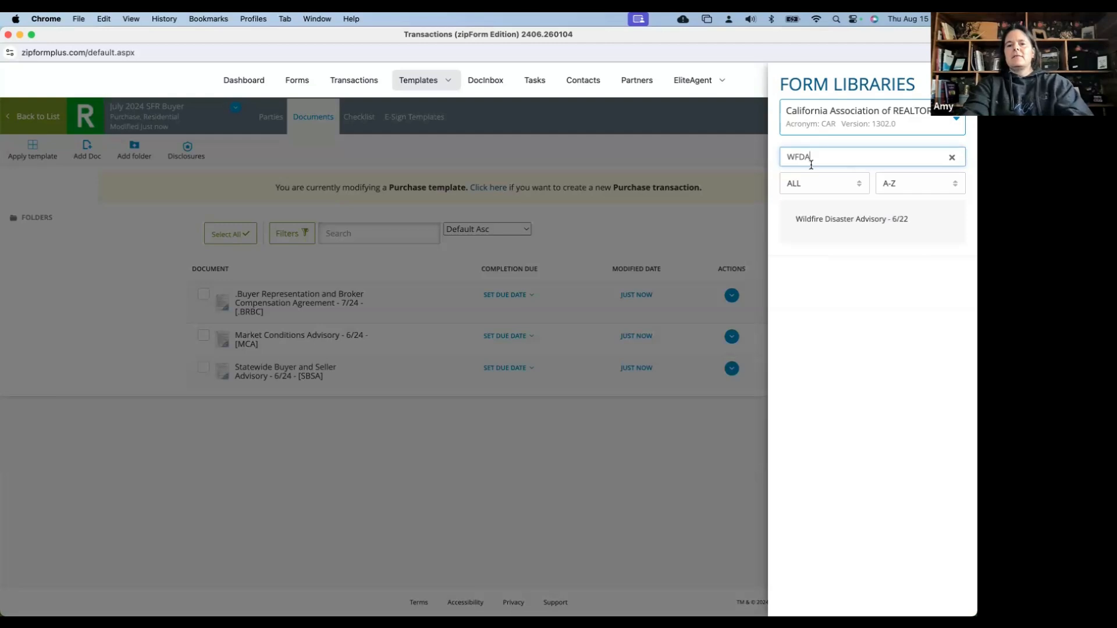
double_click(812, 220)
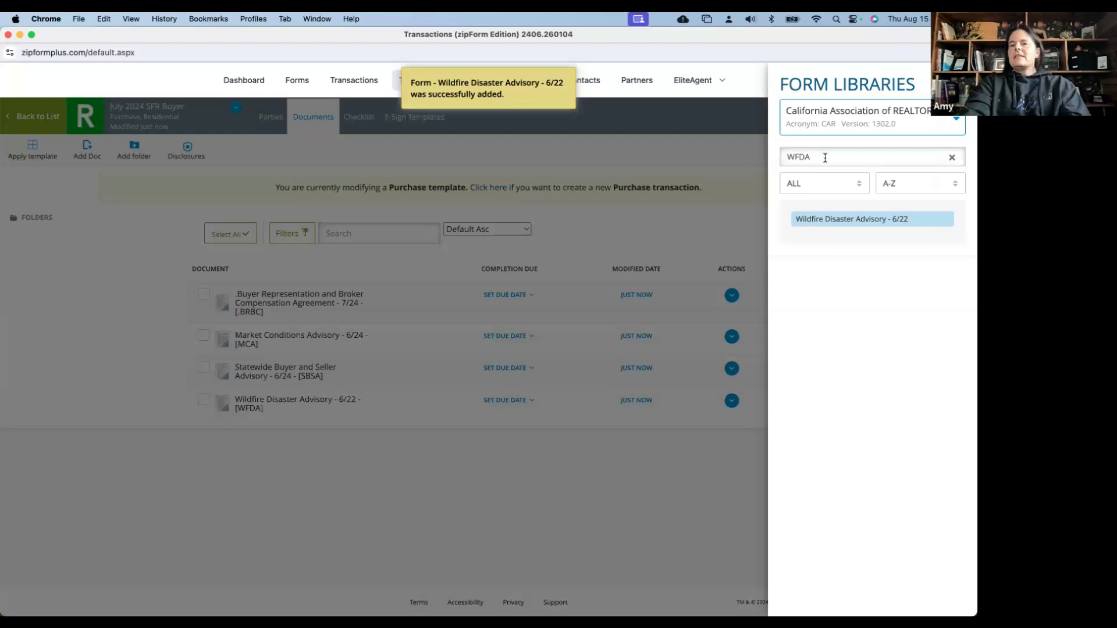
drag(822, 156, 763, 162)
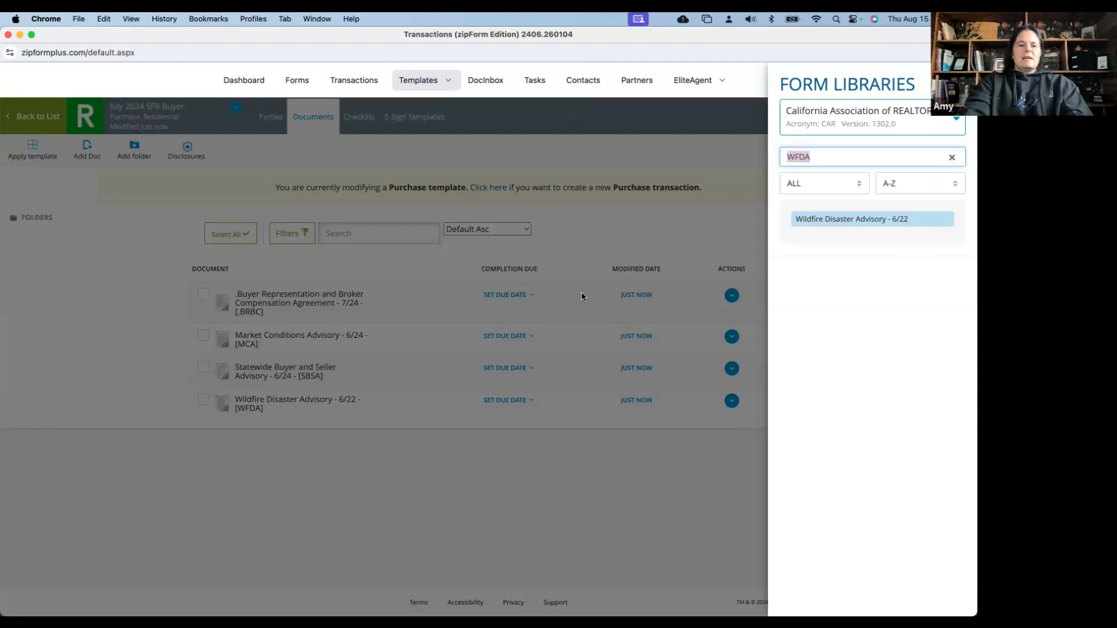
text(RPA)
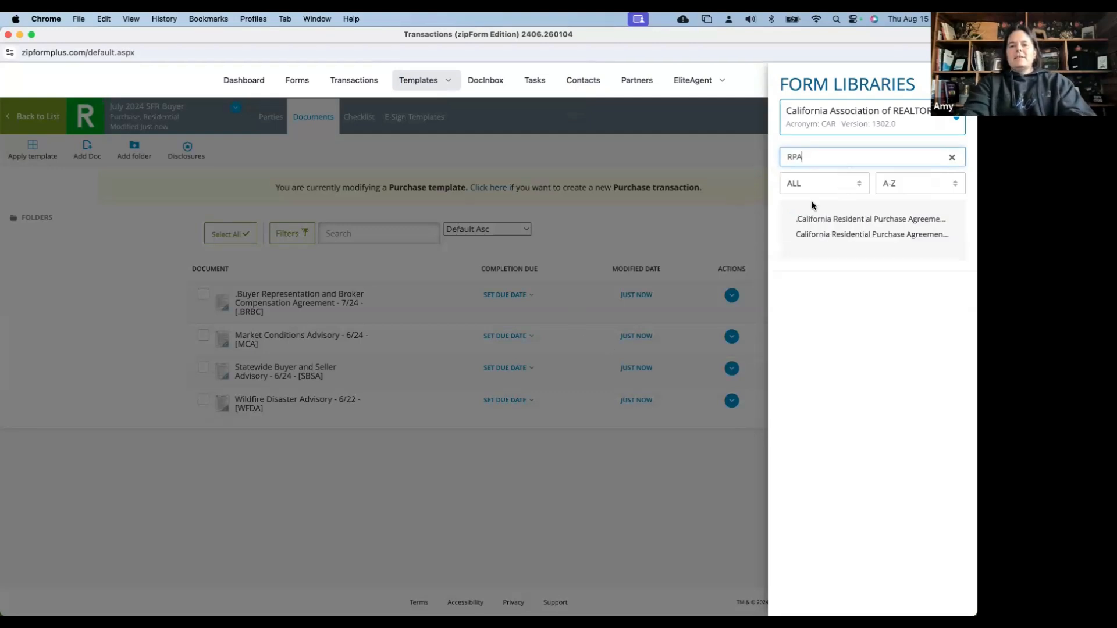
Add the California Residential Purchase Agreement (RPA) and Seller Payment (SPBB) forms, then close the form library
click(813, 220)
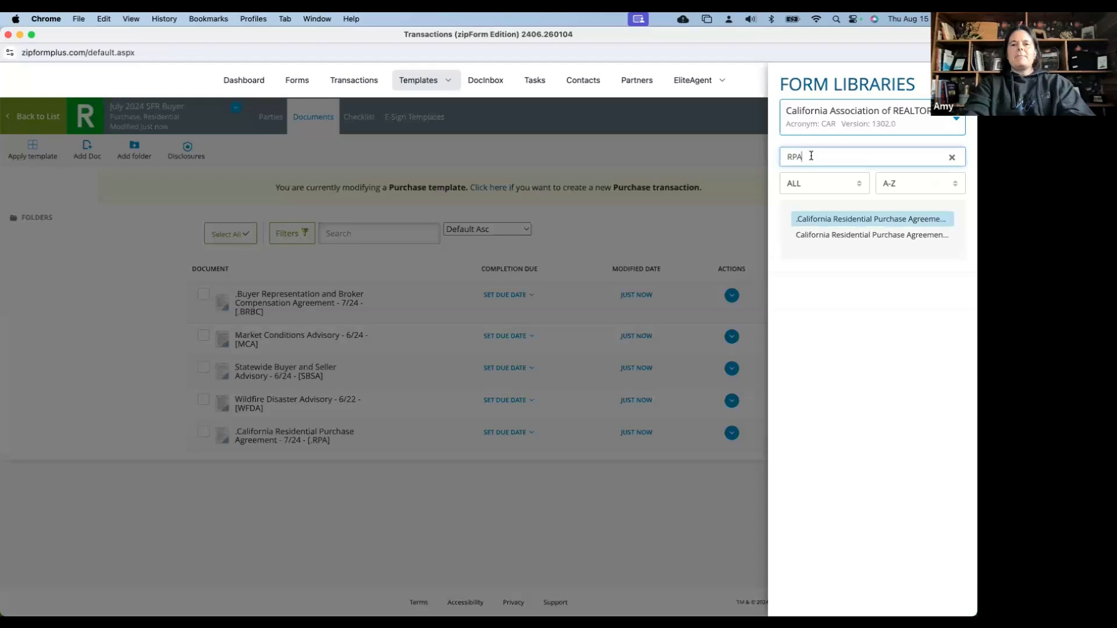
double_click(781, 156)
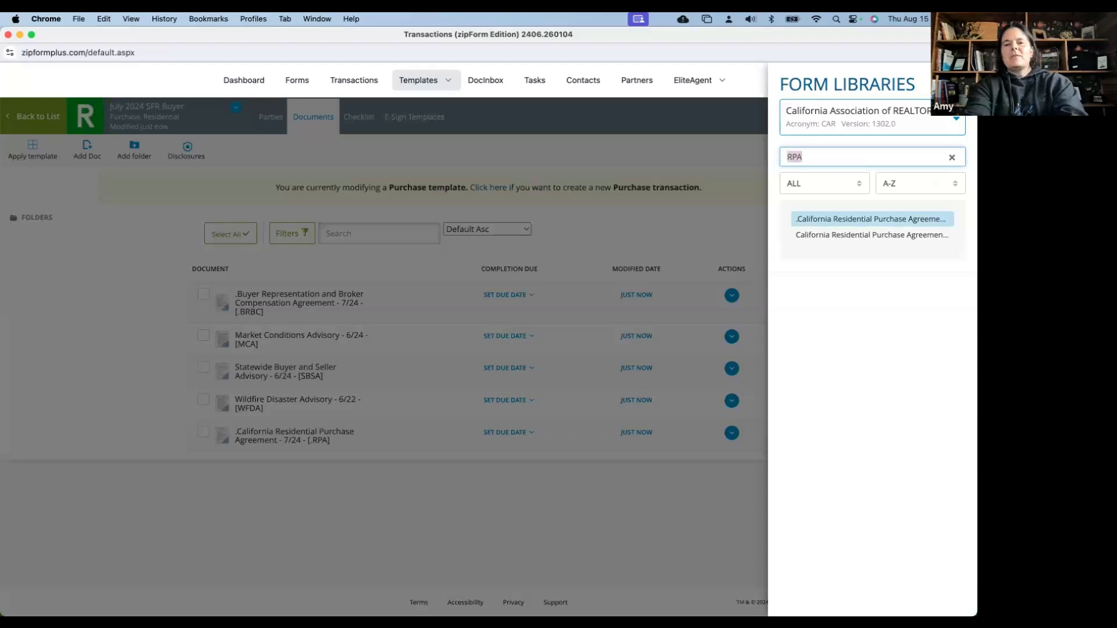
text(SPBB)
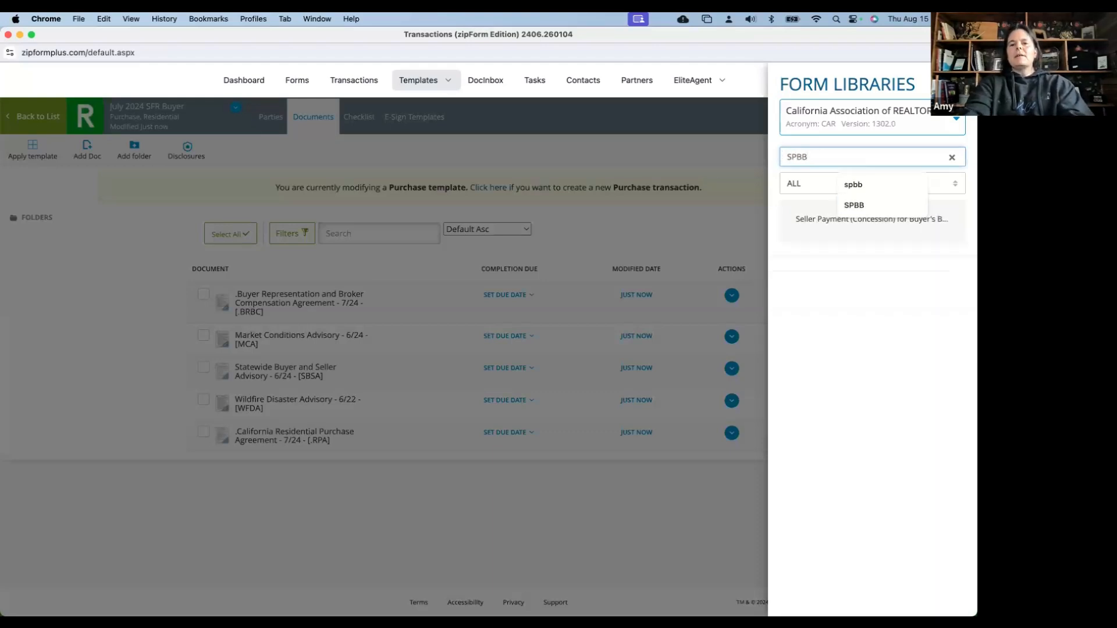
click(804, 223)
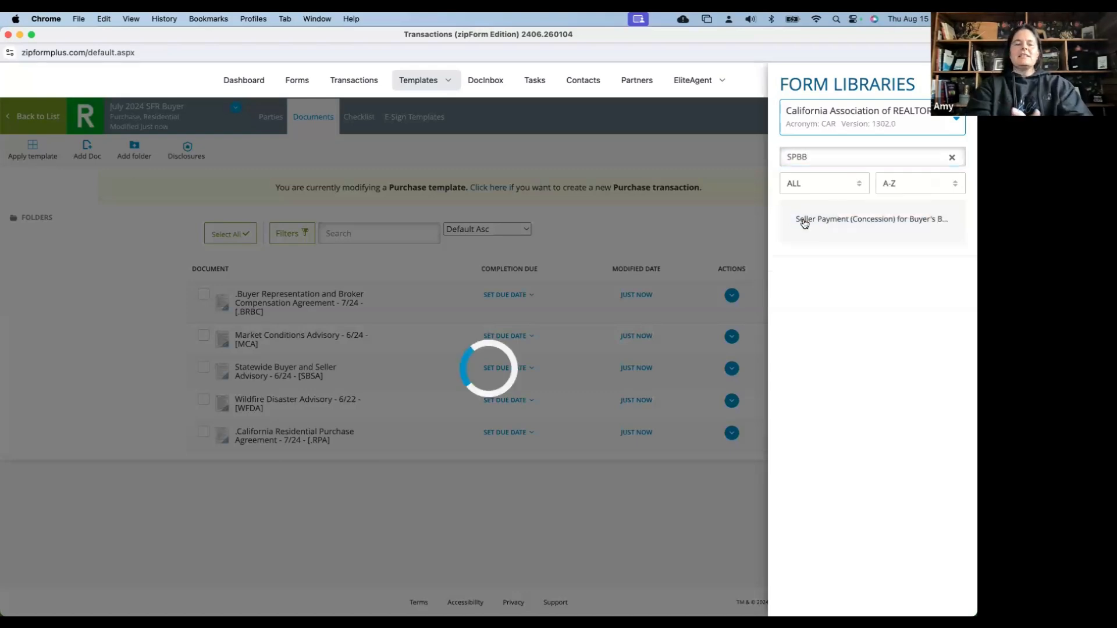
click(701, 241)
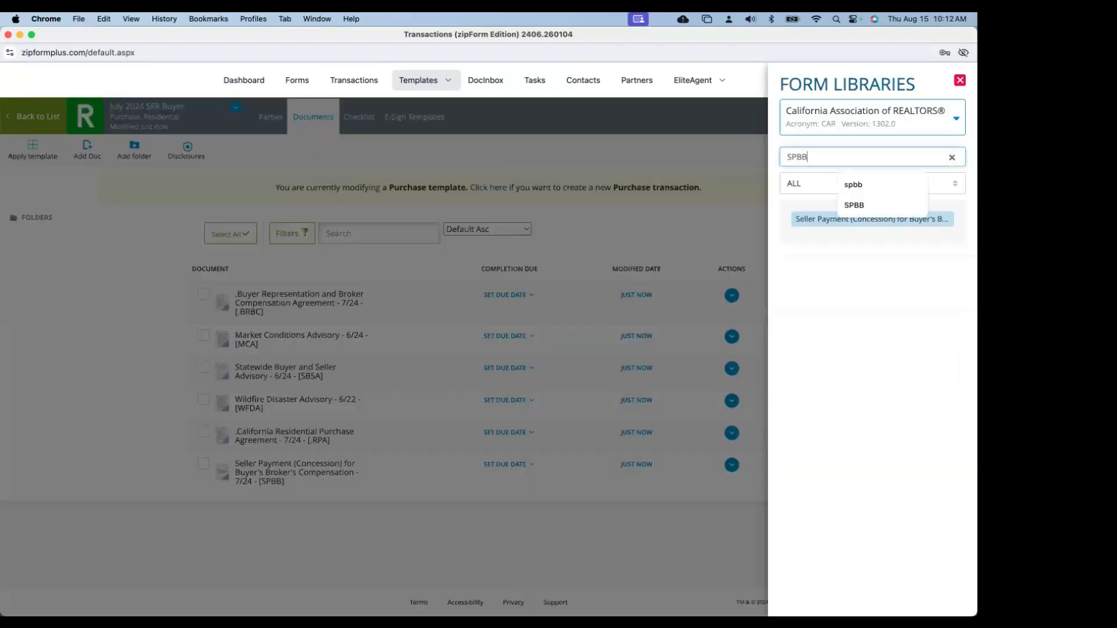
key(BackSpace)
key(BackSpace)
key(BackSpace)
key(BackSpace)
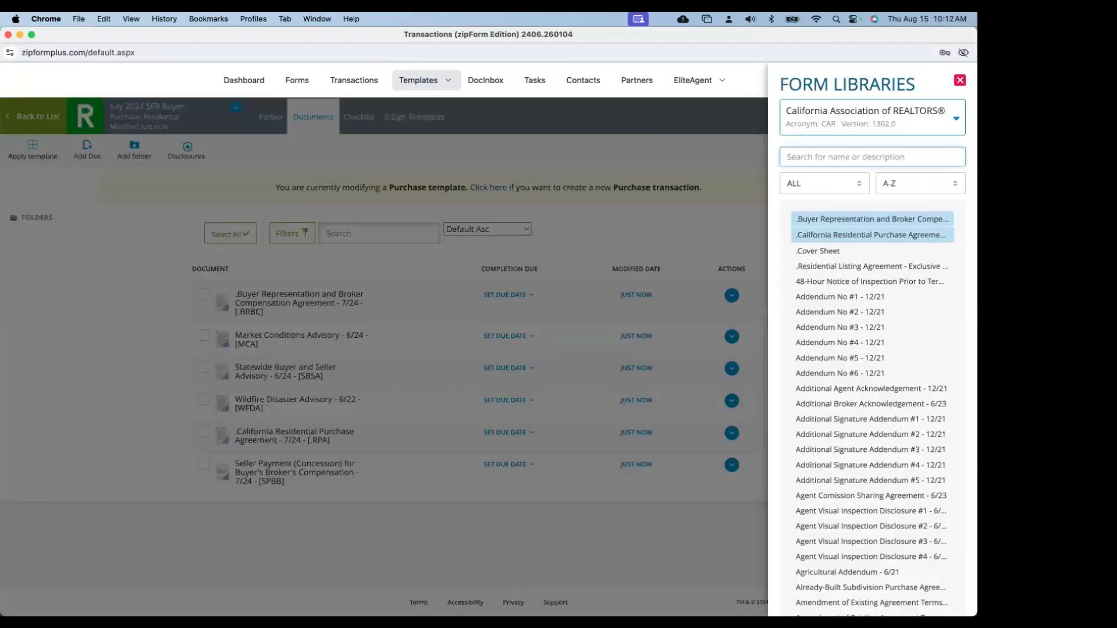
text(brbc)
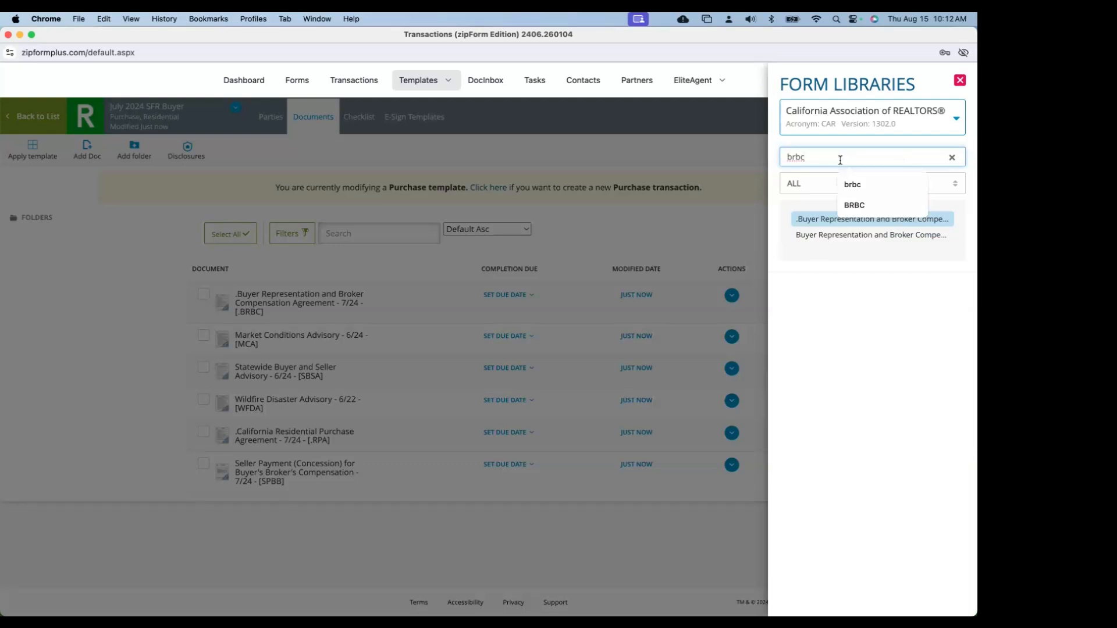
mouse_move(809, 226)
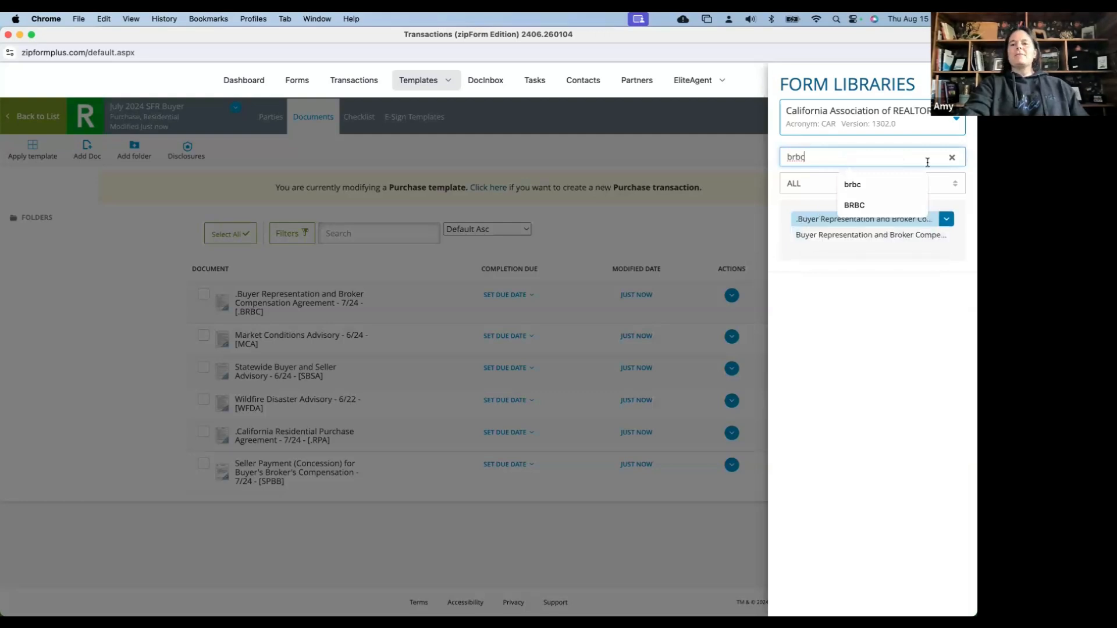
click(951, 158)
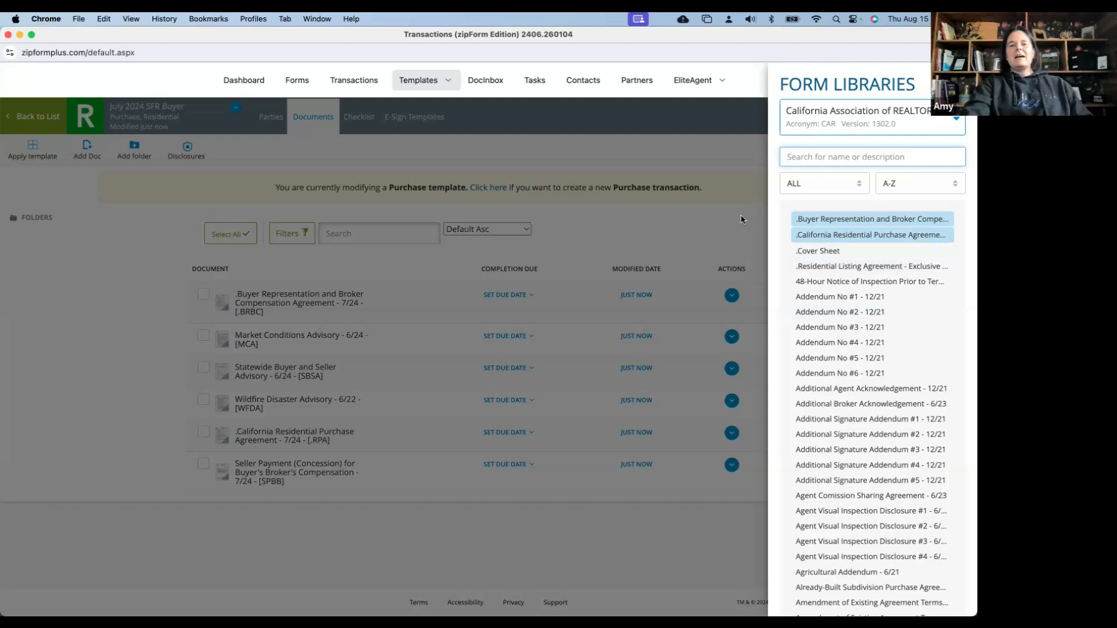
click(378, 274)
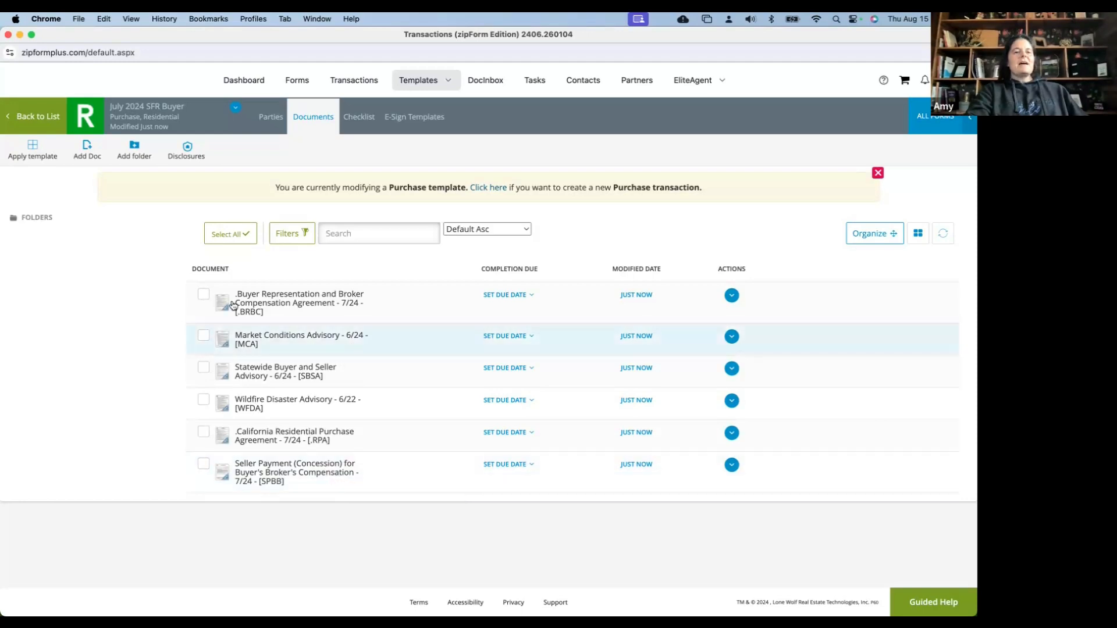
Select all six template documents, from the BRBC to the Seller Payment form, and open them in the forms editor
click(203, 295)
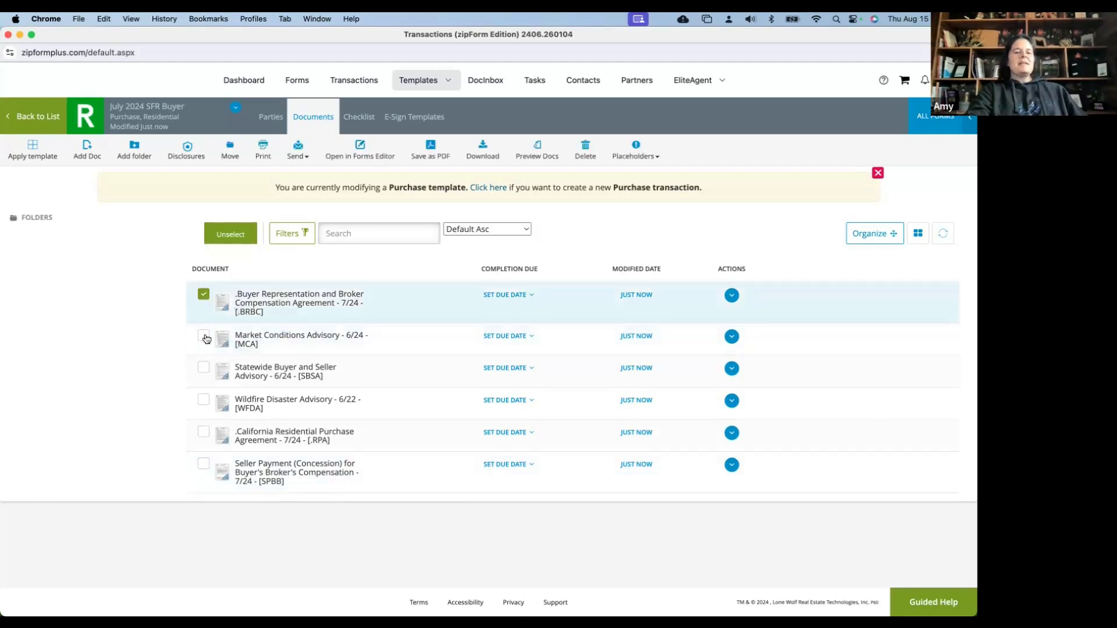
click(204, 335)
click(203, 368)
click(204, 399)
click(203, 432)
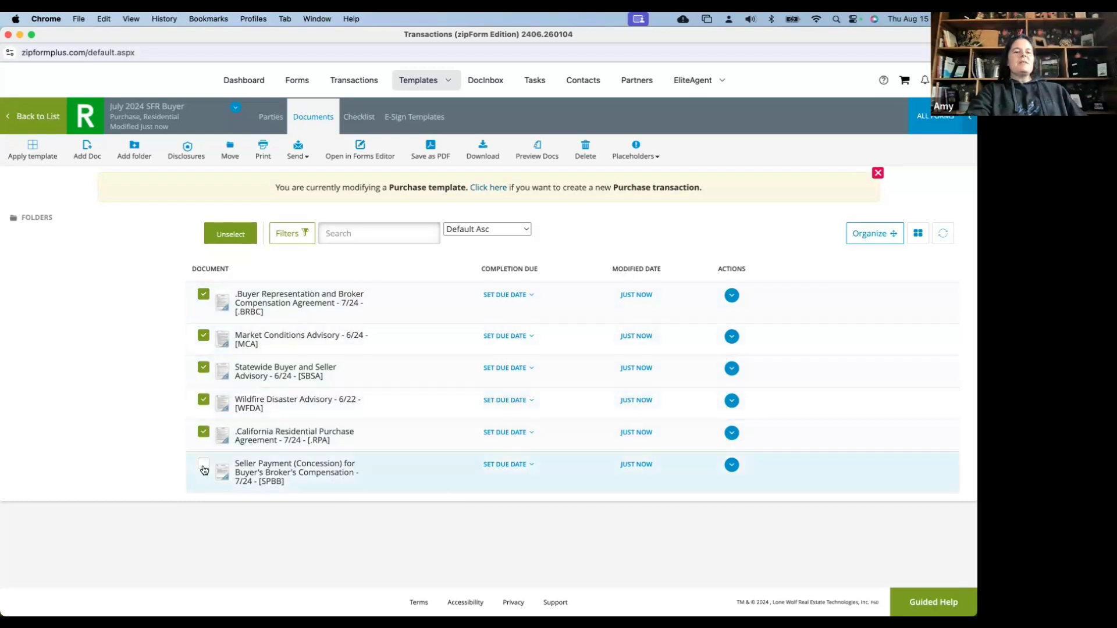
click(204, 469)
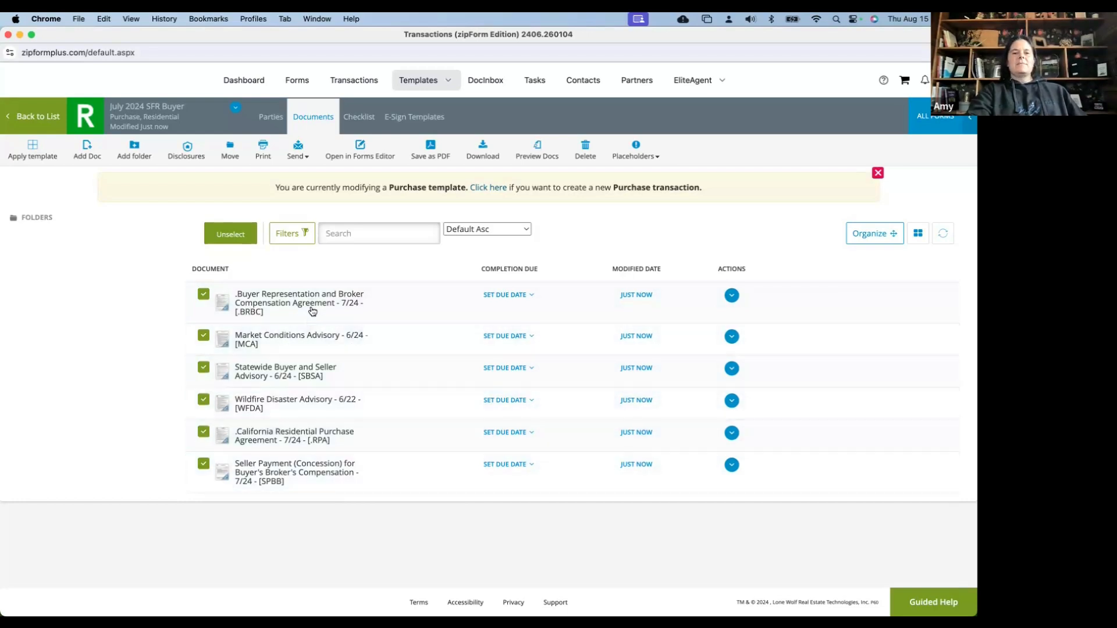
click(360, 150)
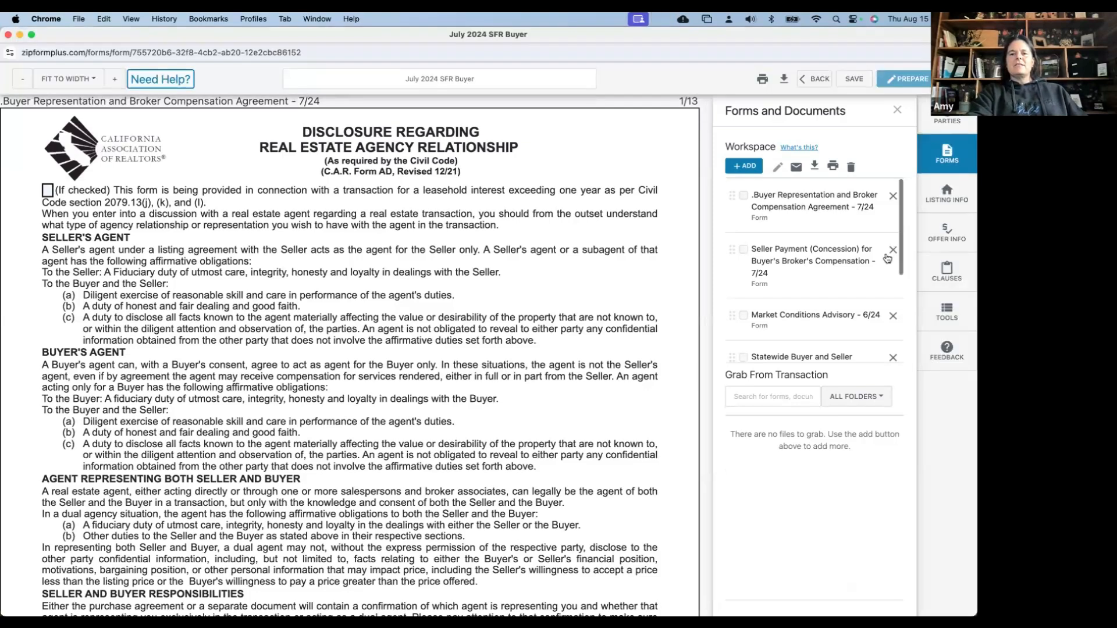
Move the Seller Payment (Concession) form from second place to the bottom of the Workspace list
scroll(887, 258, down, 2)
scroll(892, 226, up, 2)
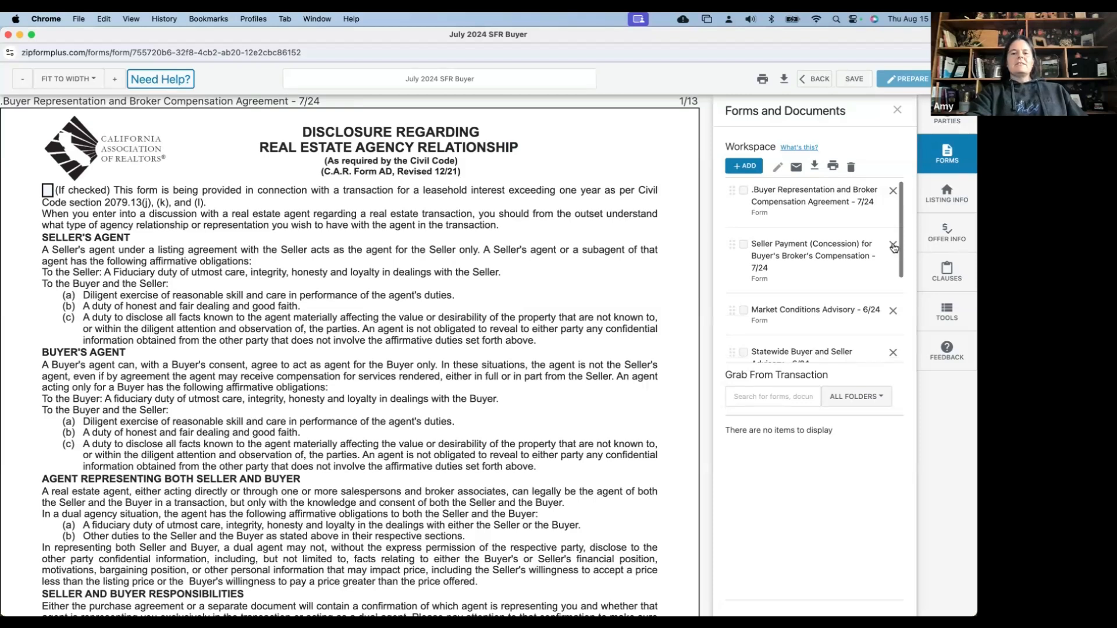
click(893, 245)
drag(785, 432, 782, 460)
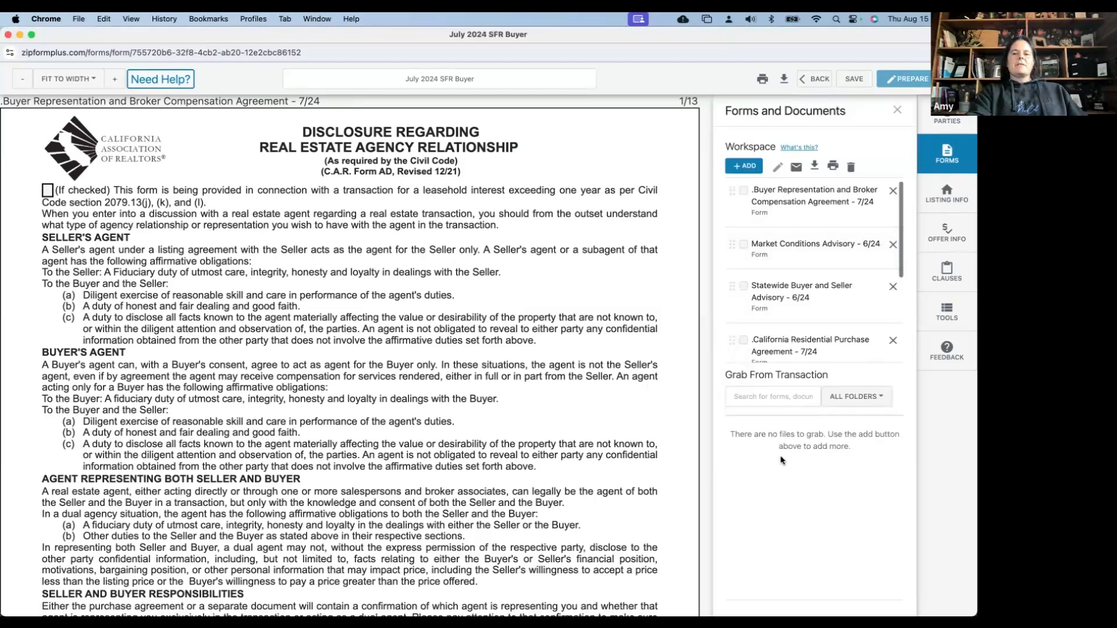
scroll(855, 270, down, 3)
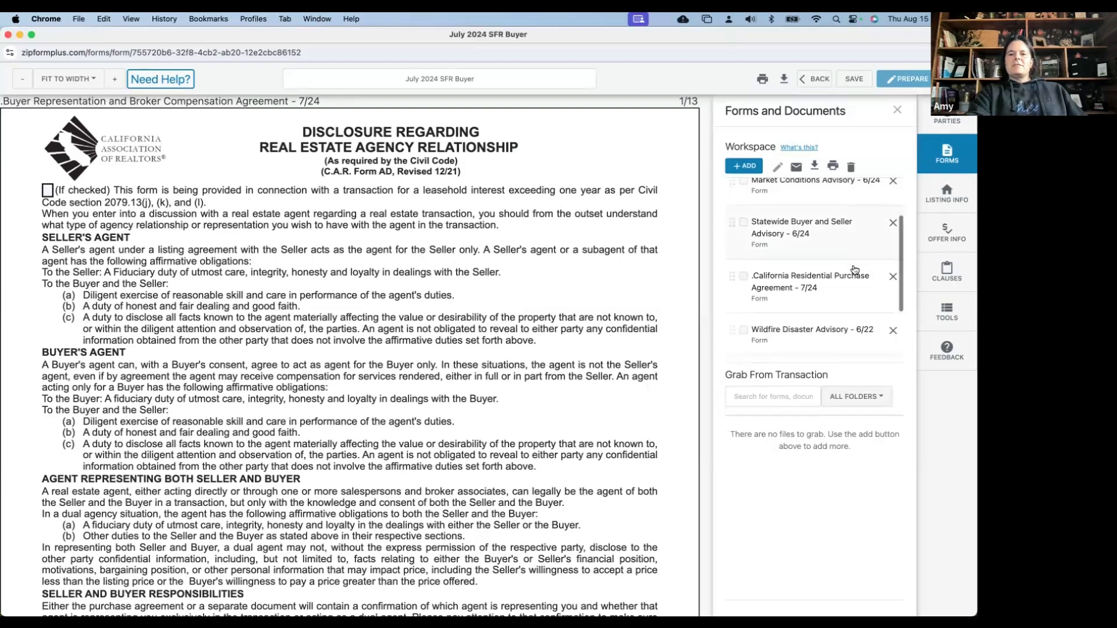
scroll(854, 270, up, 3)
scroll(854, 271, down, 6)
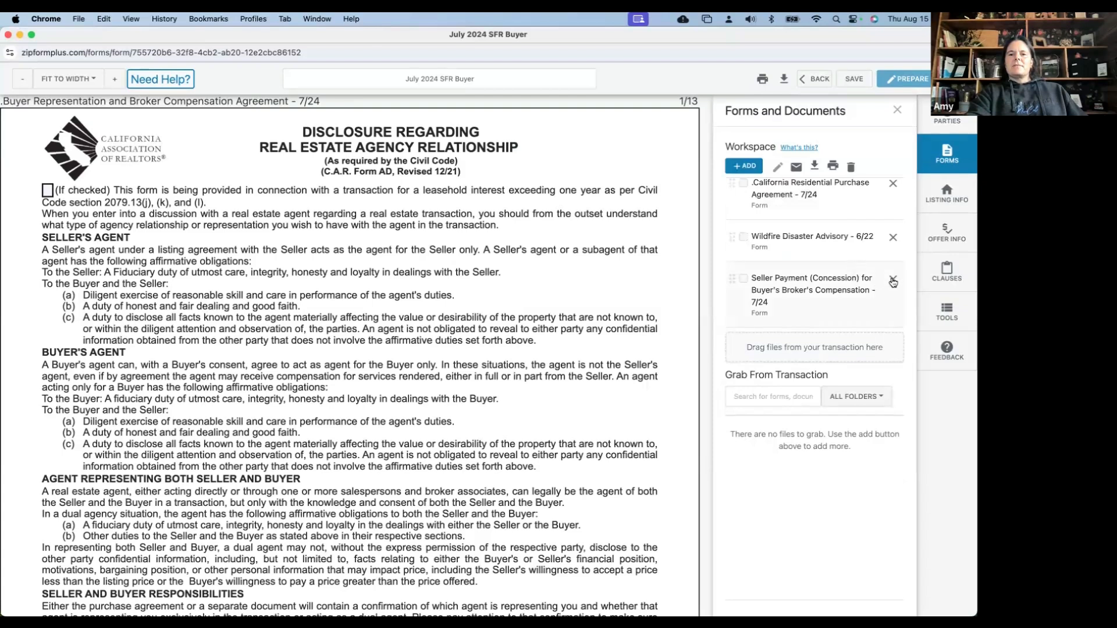
scroll(893, 283, up, 3)
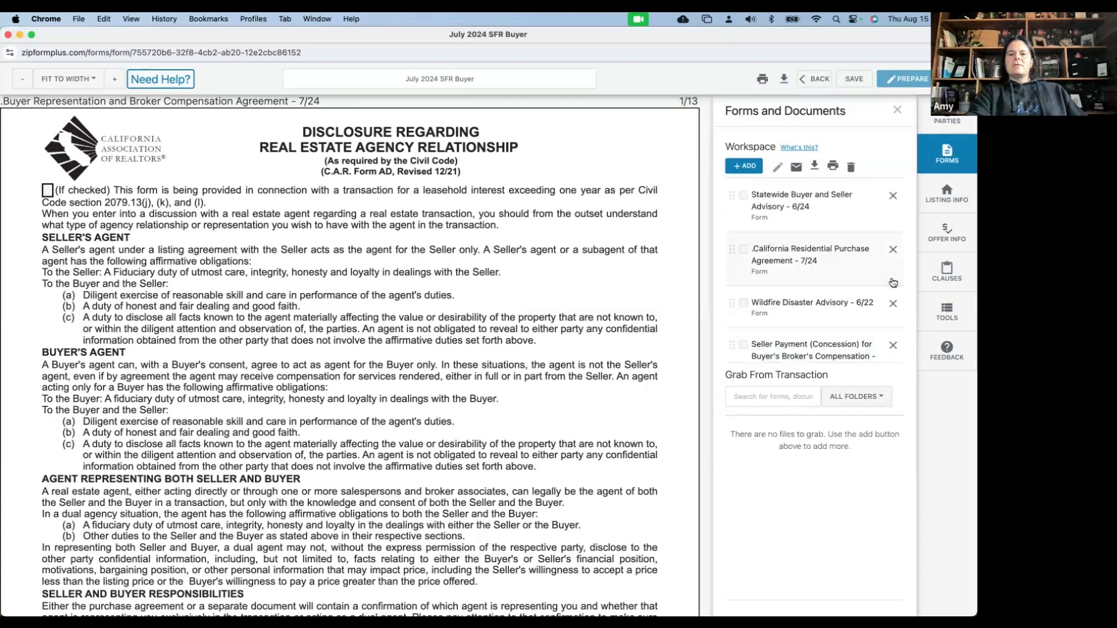
scroll(837, 326, down, 3)
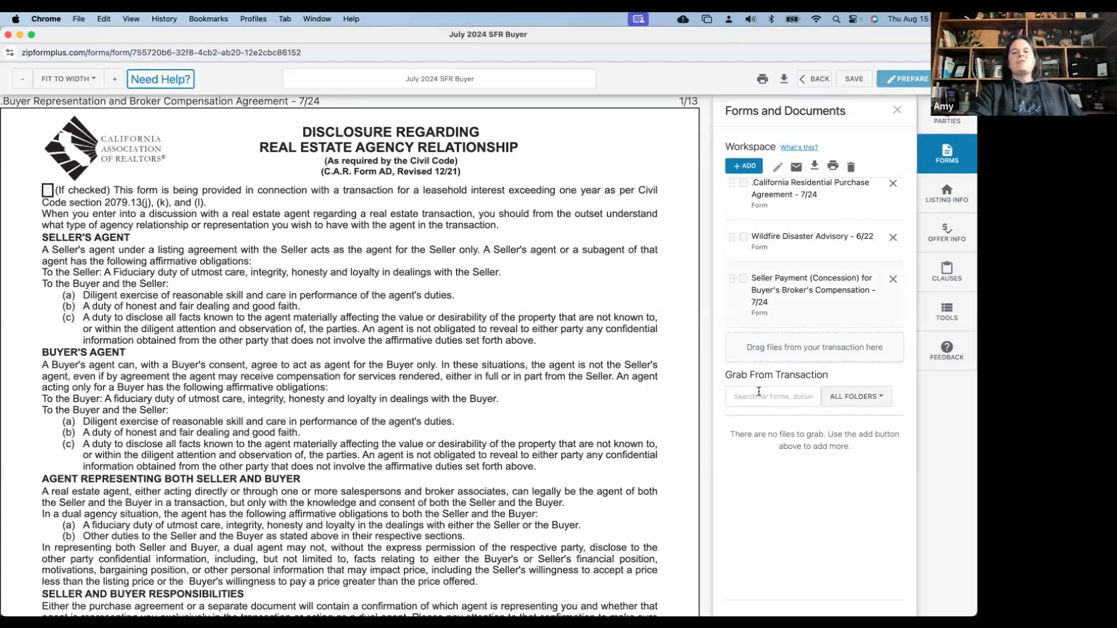
Add the .Cover Sheet form from the CAR form library to the July 2024 SFR Buyer workspace
scroll(748, 302, up, 5)
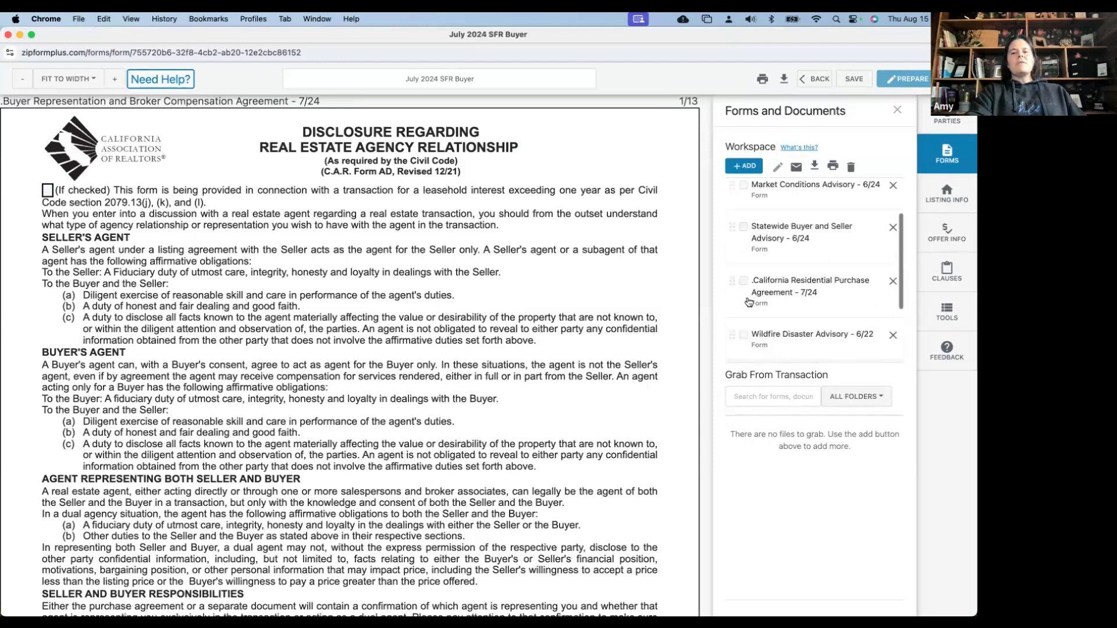
click(752, 167)
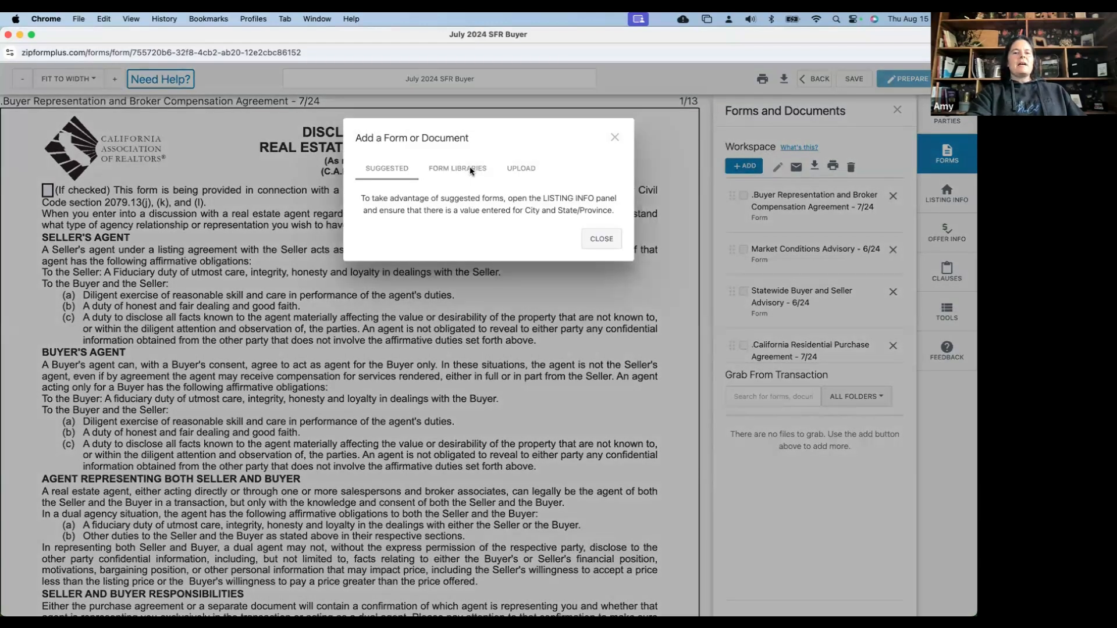
click(470, 169)
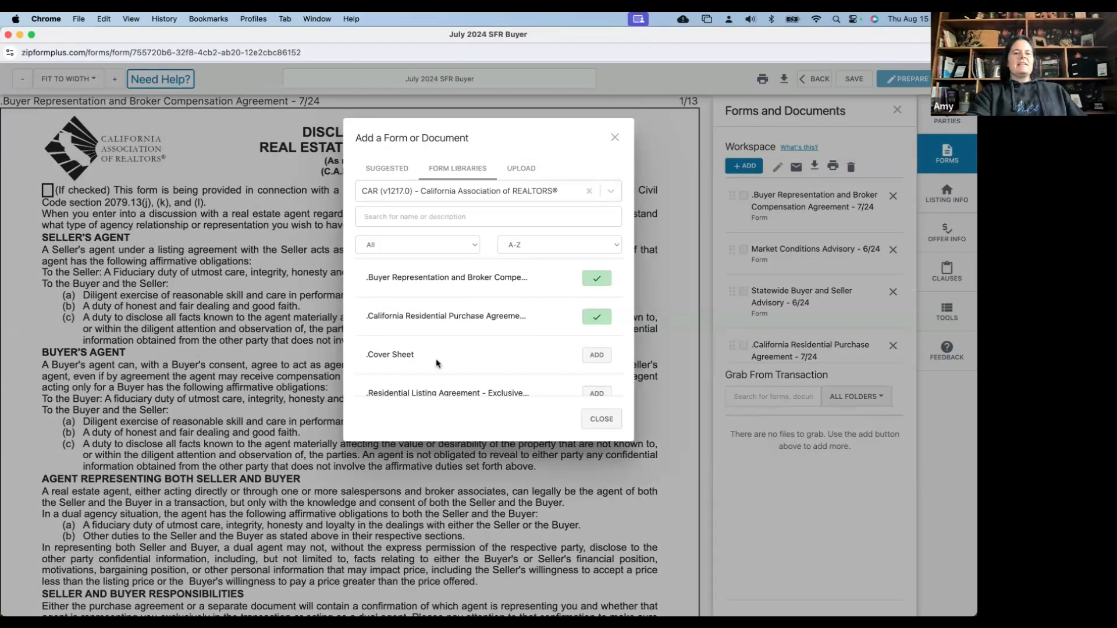
scroll(436, 363, down, 1)
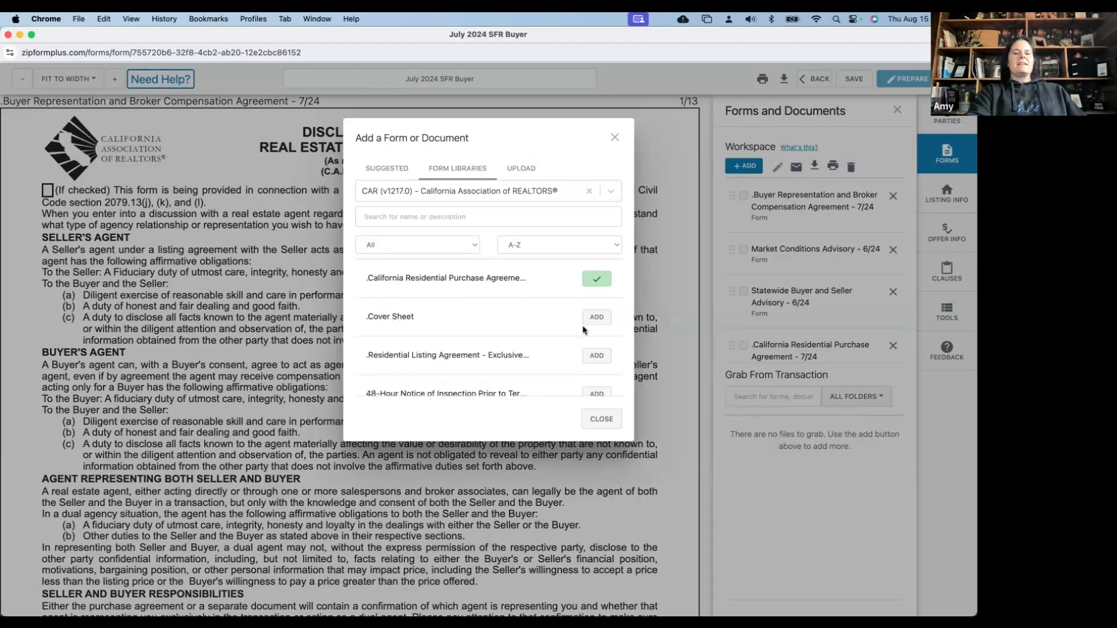
click(597, 317)
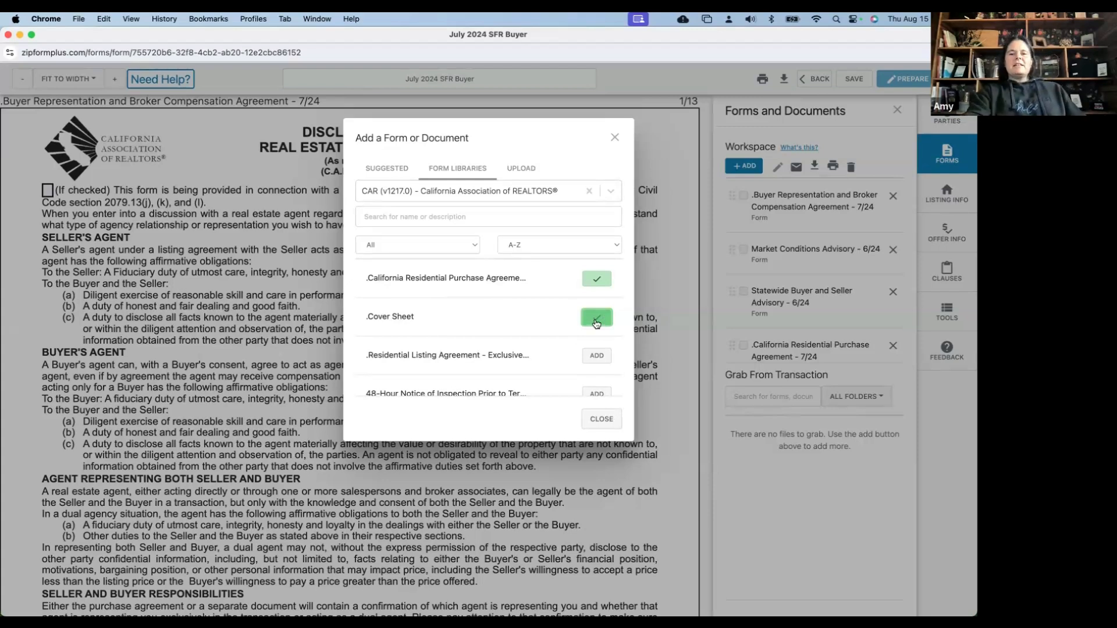
click(601, 418)
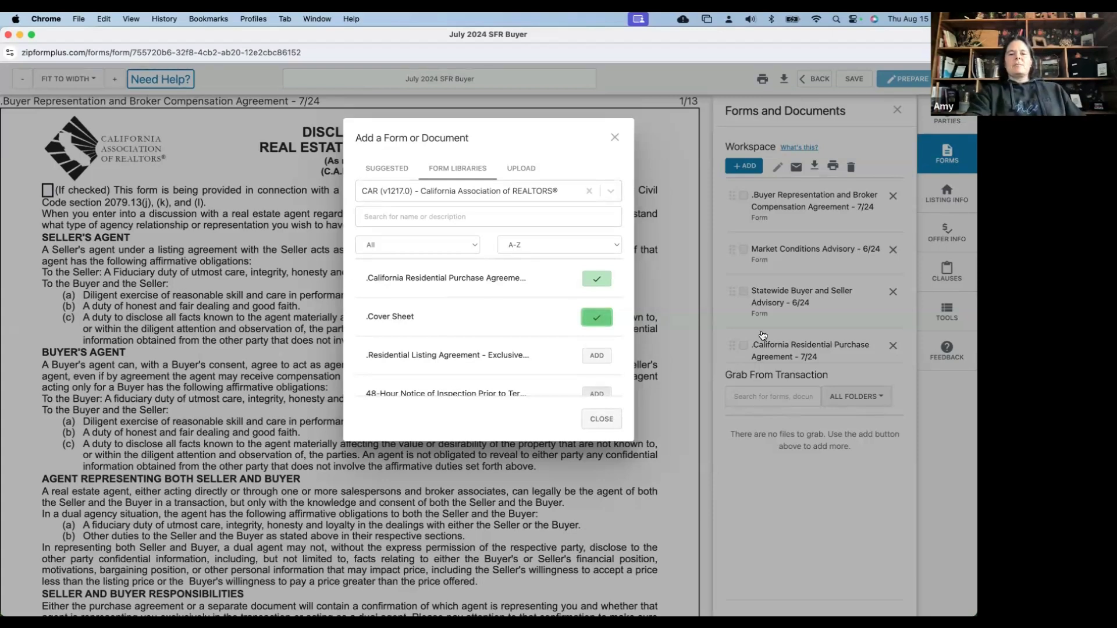
scroll(763, 336, down, 4)
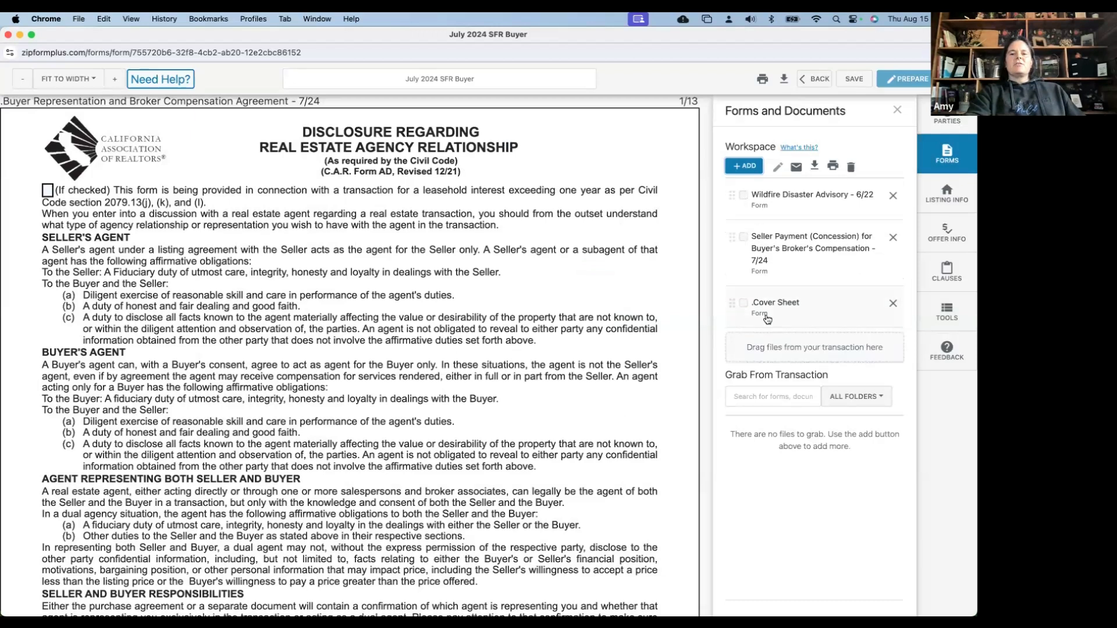
scroll(765, 326, up, 10)
Open the BRBC and mark both signers as Buyer on the agency disclosure
click(786, 205)
scroll(461, 226, down, 1)
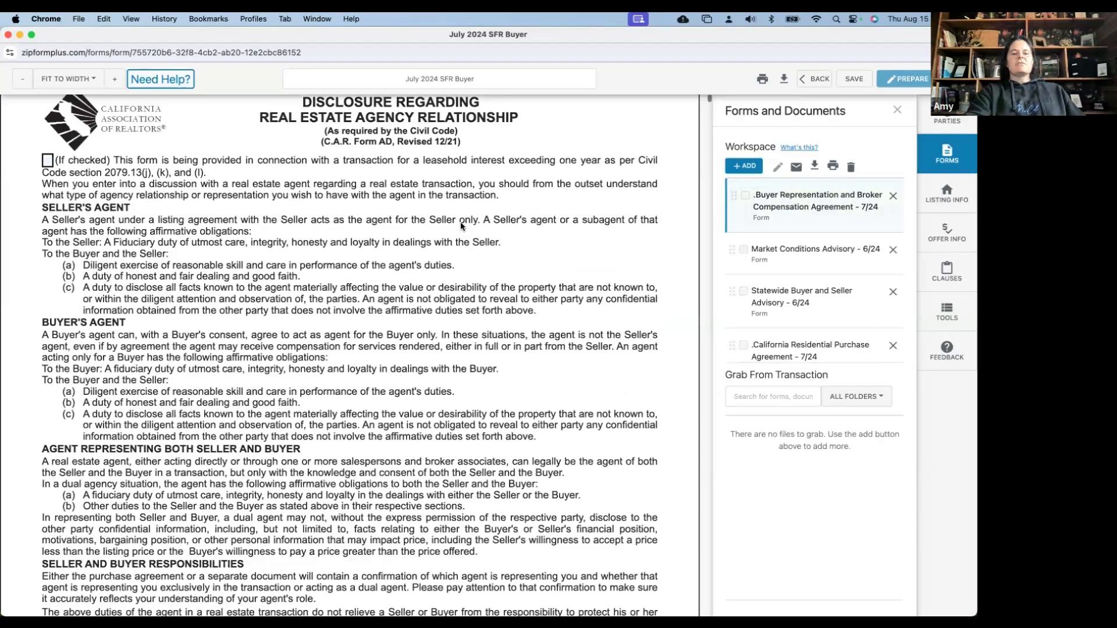
scroll(460, 226, down, 10)
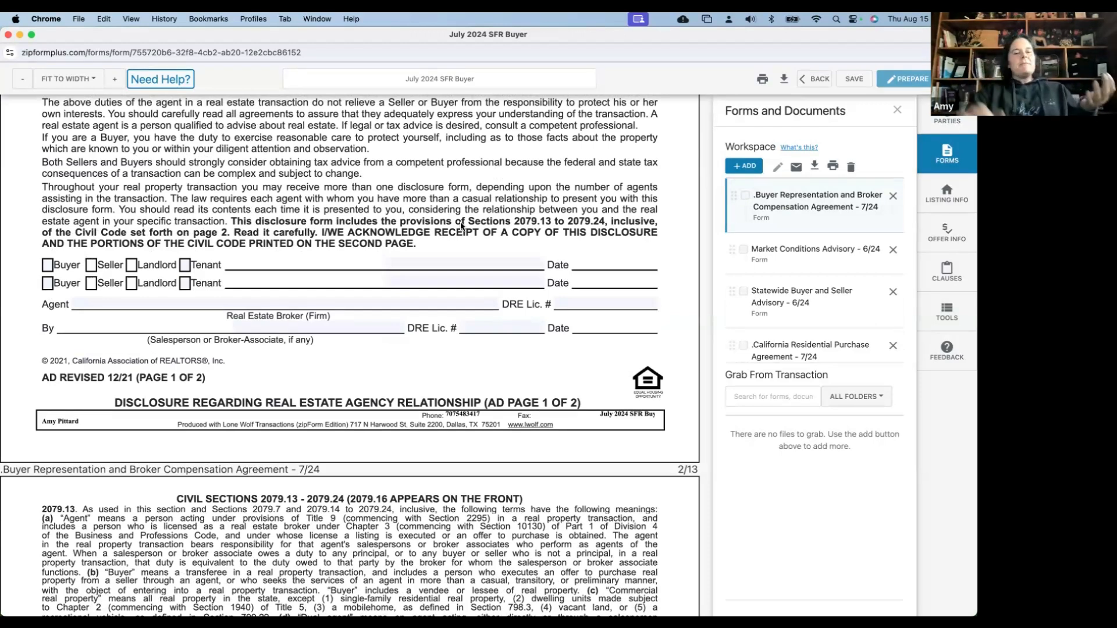
click(47, 269)
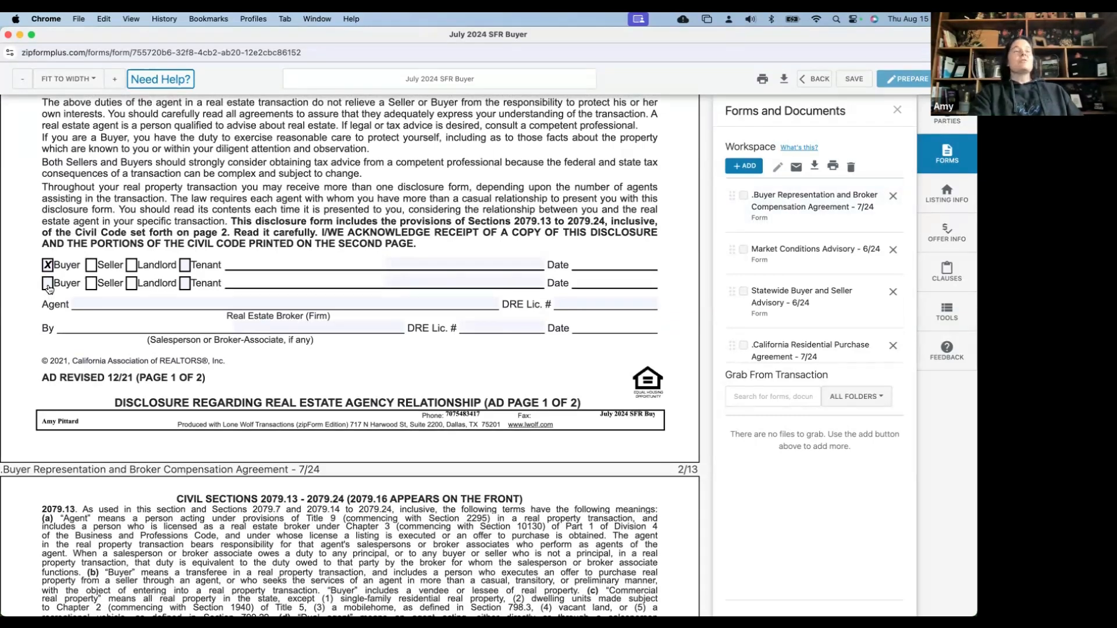
click(49, 286)
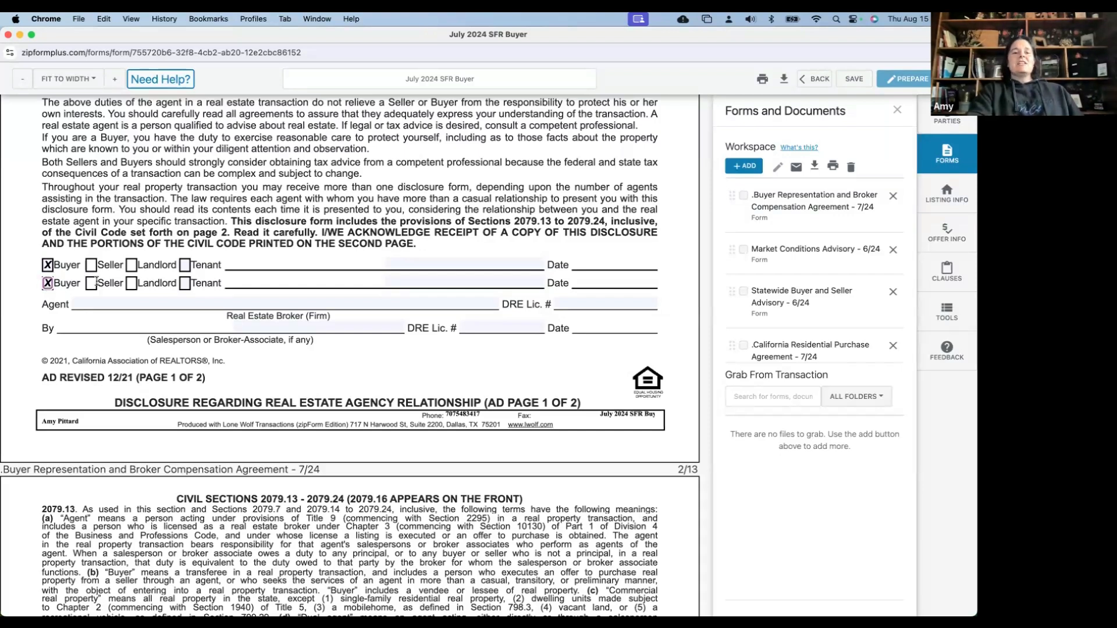
Set the Agent broker to Realty ONE Group Fox with its saved DRE licence number
key(Tab)
text(Realty)
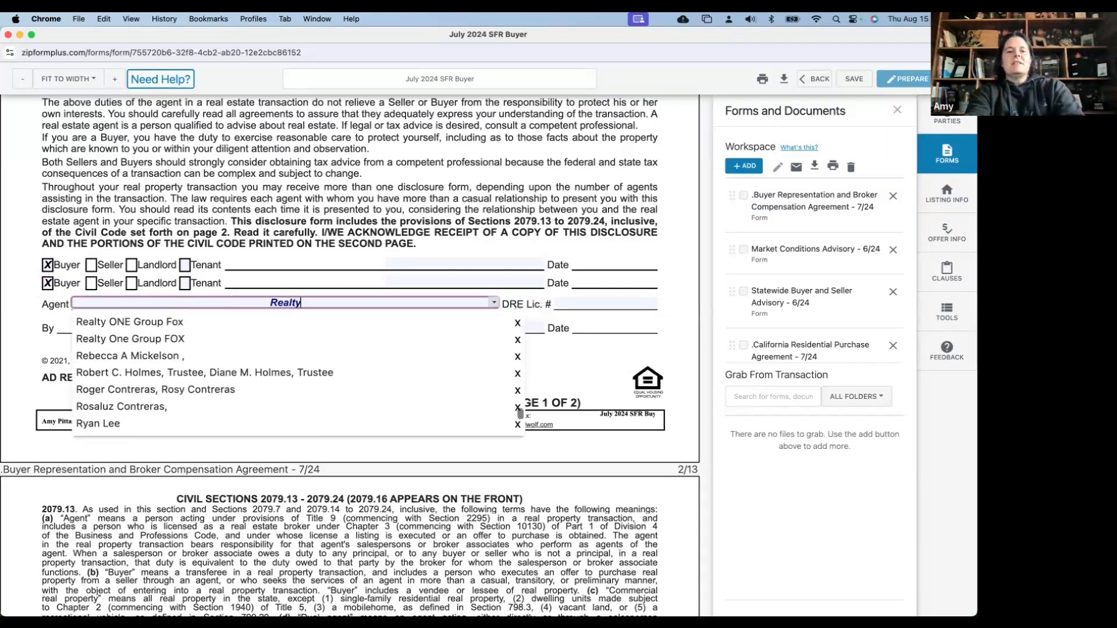
text( ONE Group Fox)
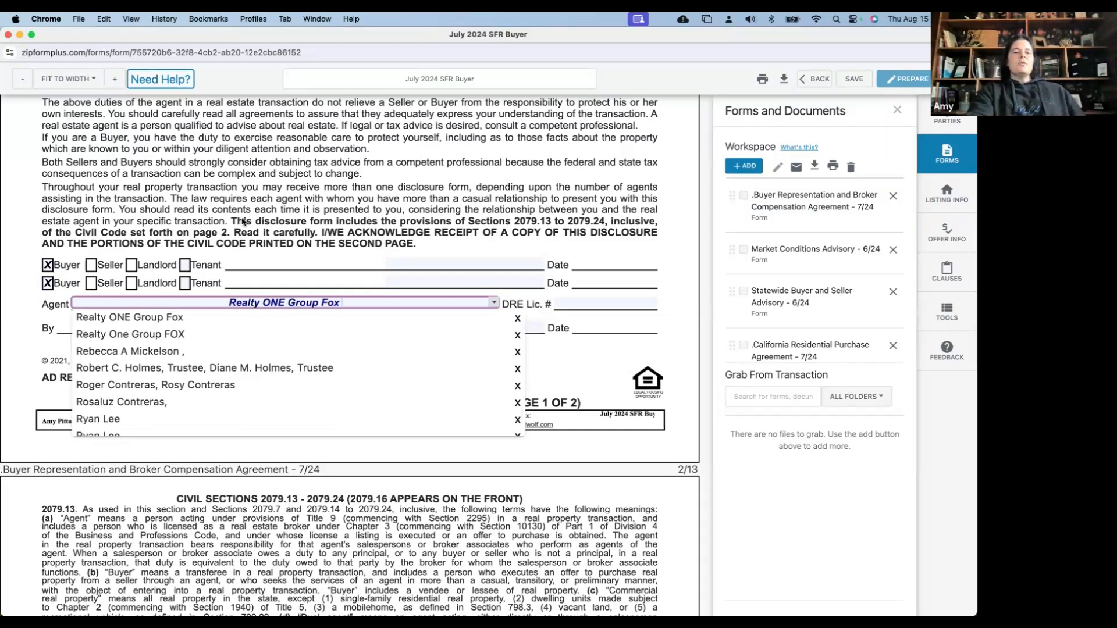
click(290, 289)
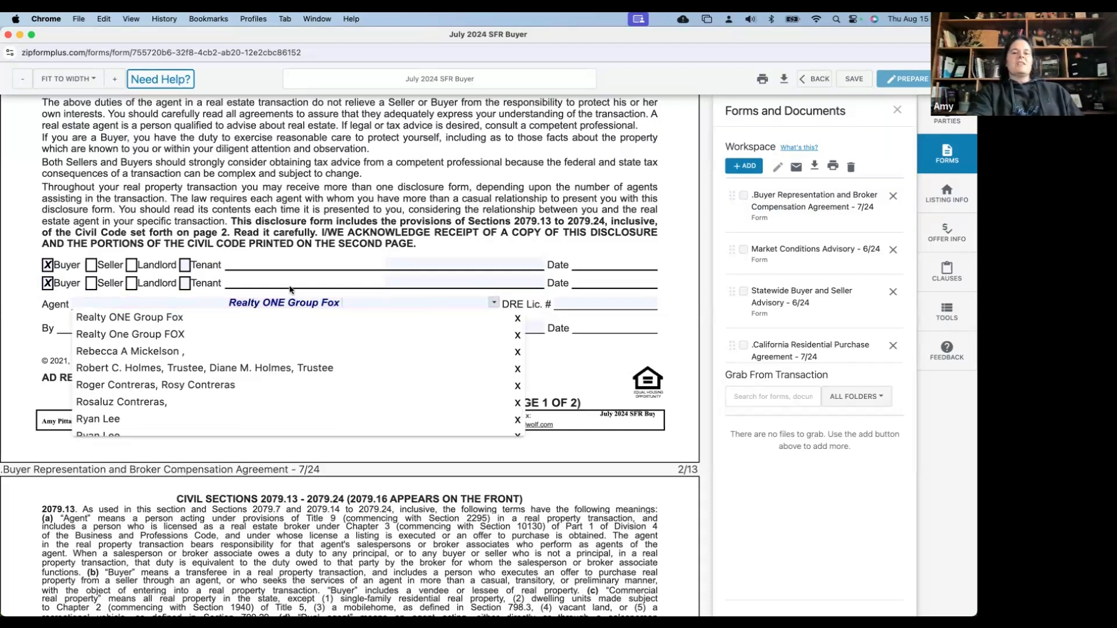
click(575, 301)
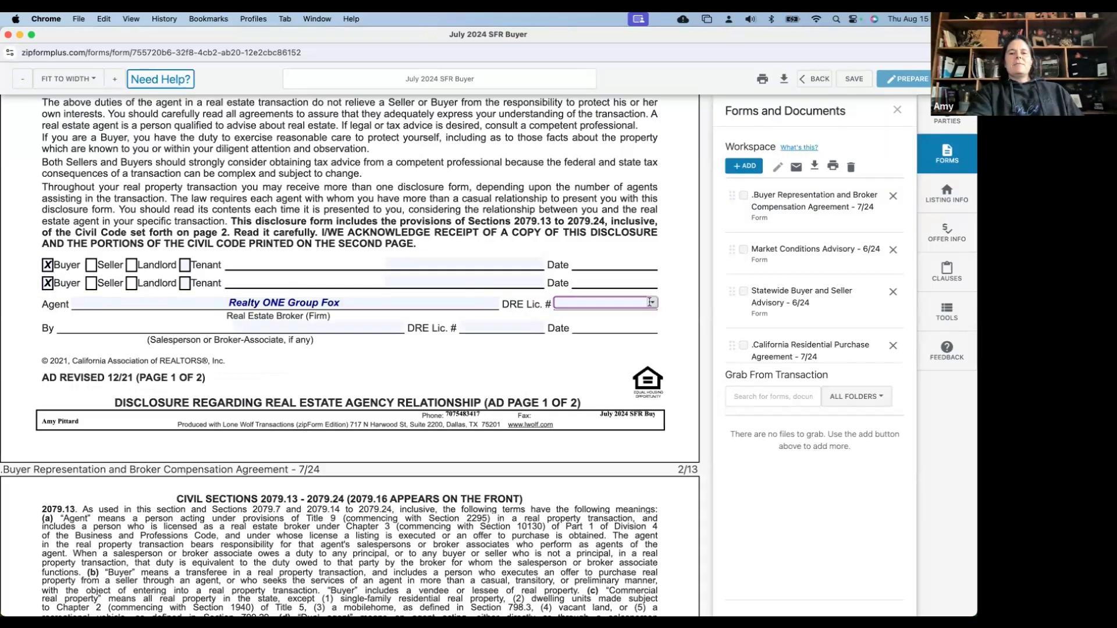
click(651, 303)
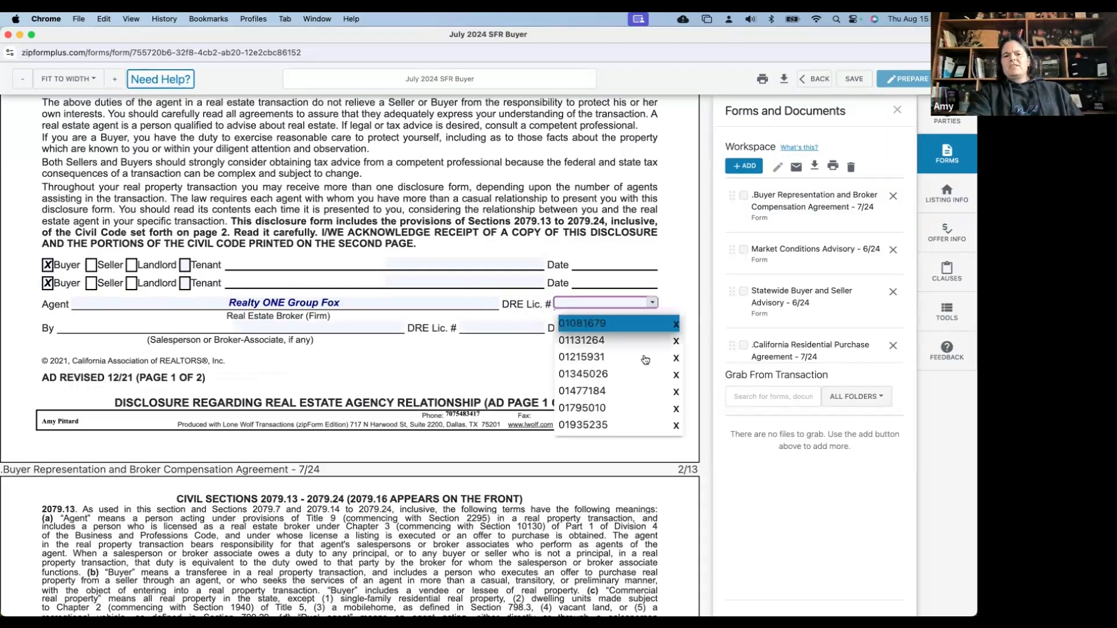
scroll(619, 395, down, 2)
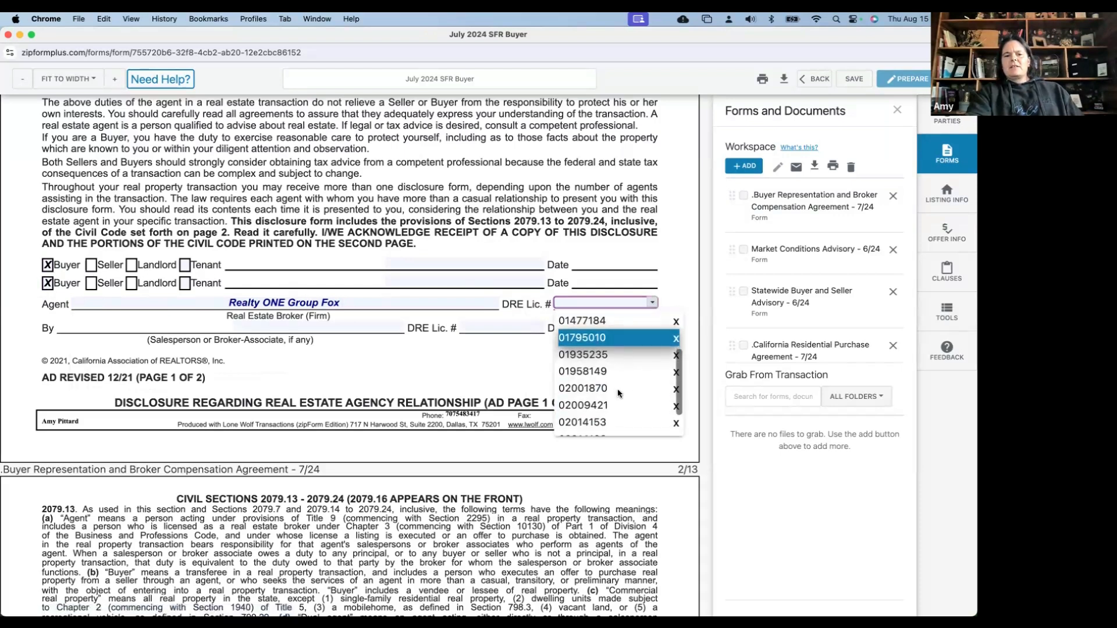
click(618, 390)
click(583, 346)
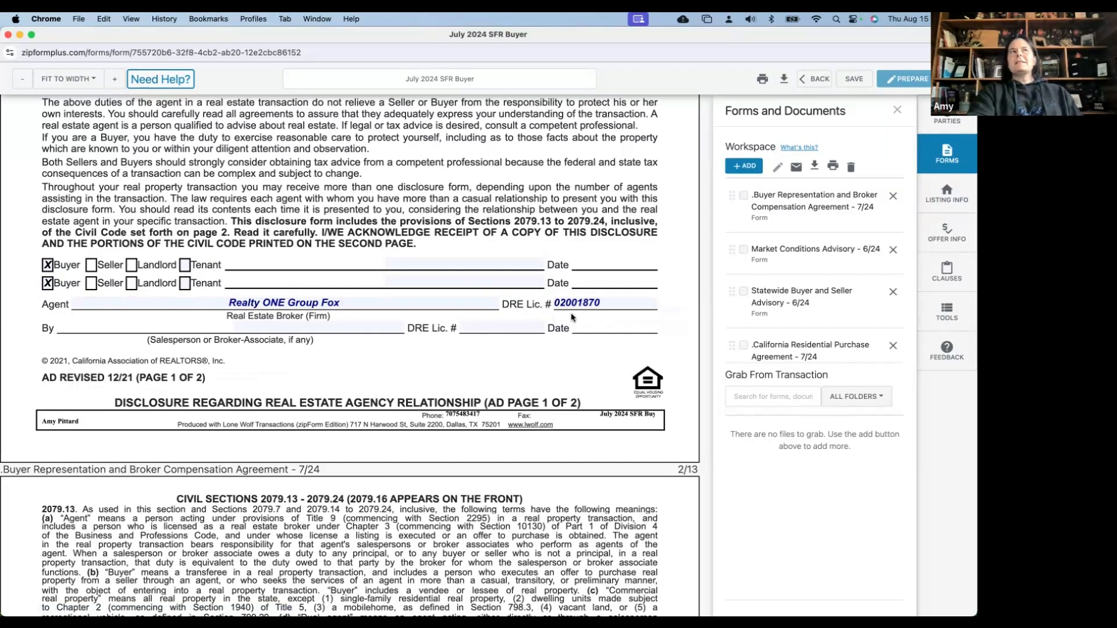
Fill in the salesperson's name and their DRE licence number in the By fields
click(353, 325)
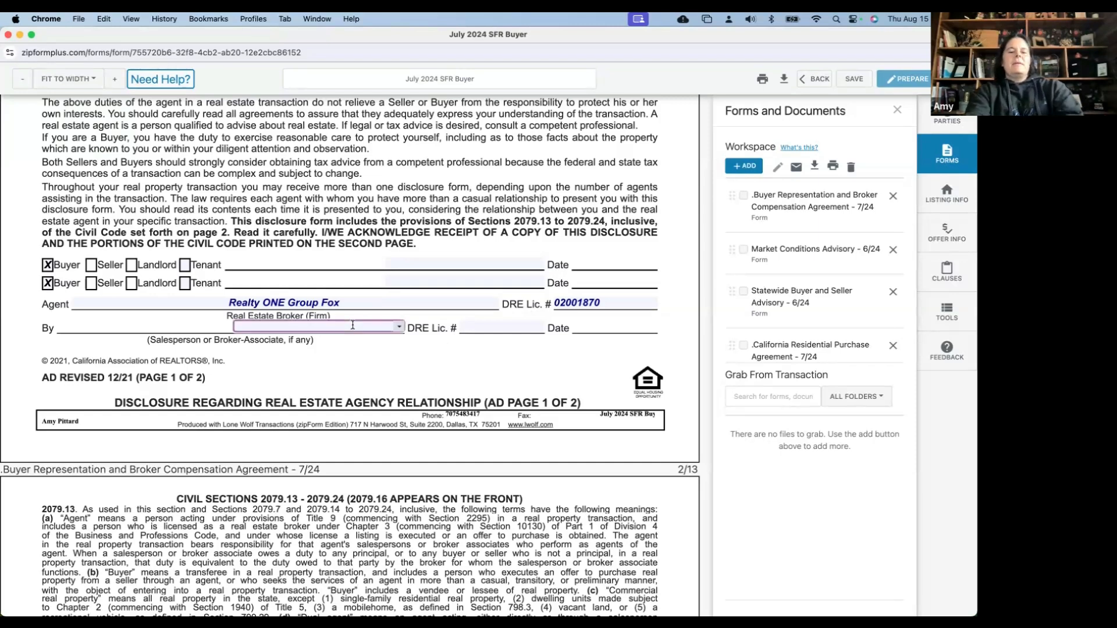
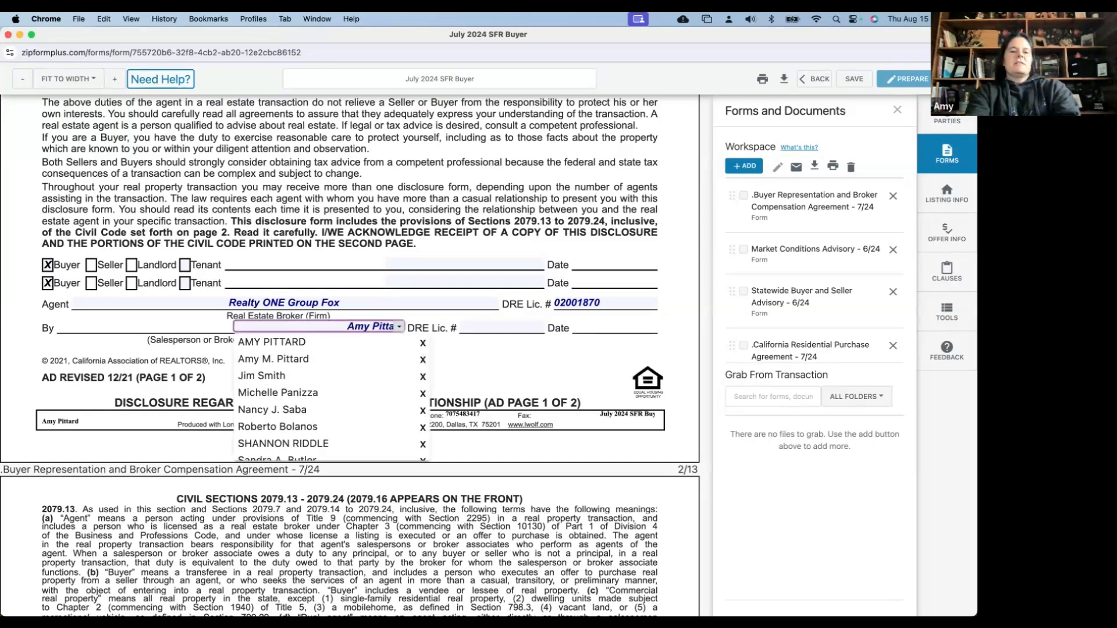
key(Return)
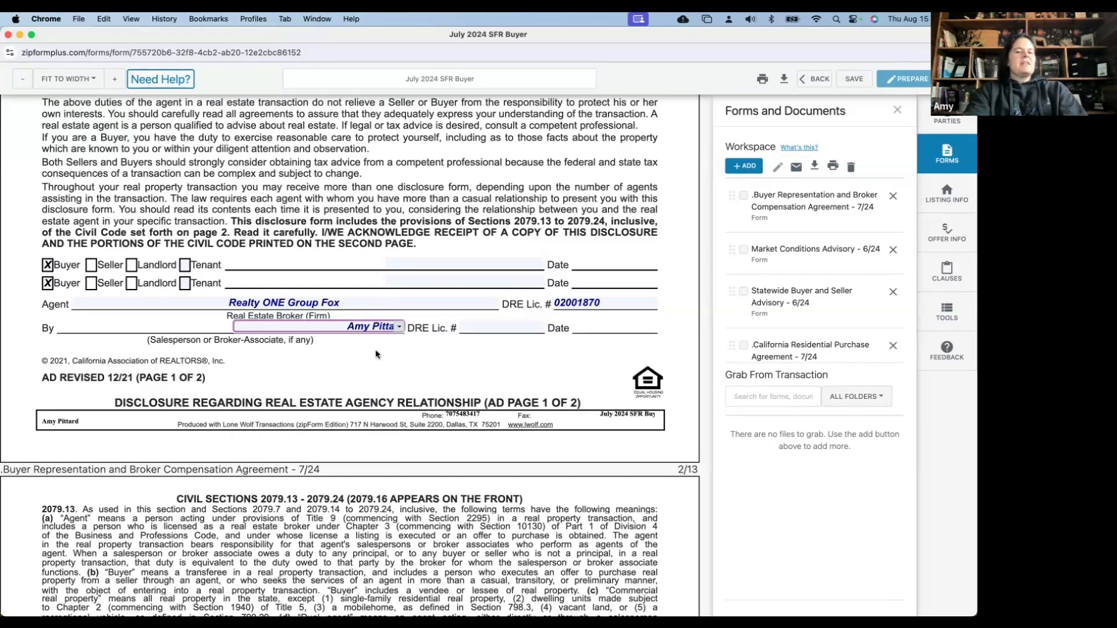
click(481, 328)
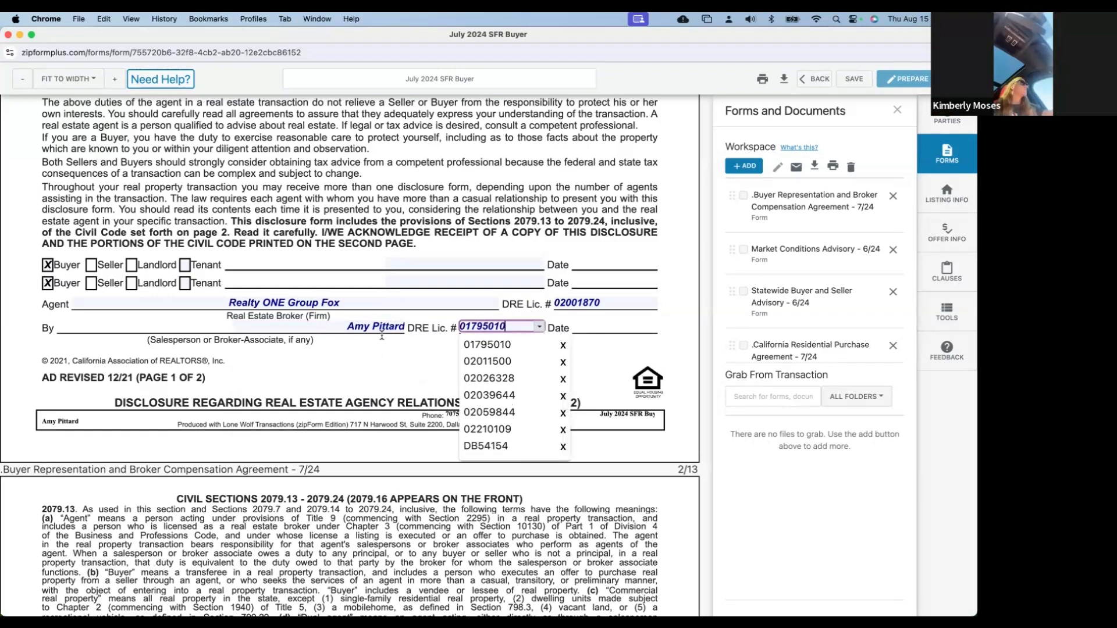
click(362, 388)
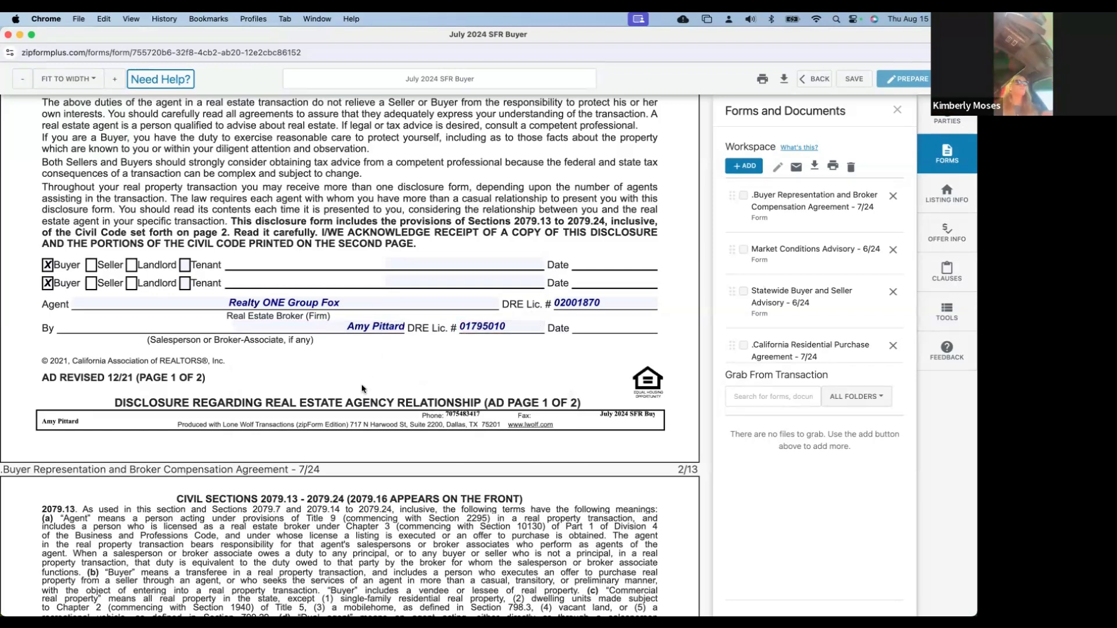
scroll(362, 388, down, 1)
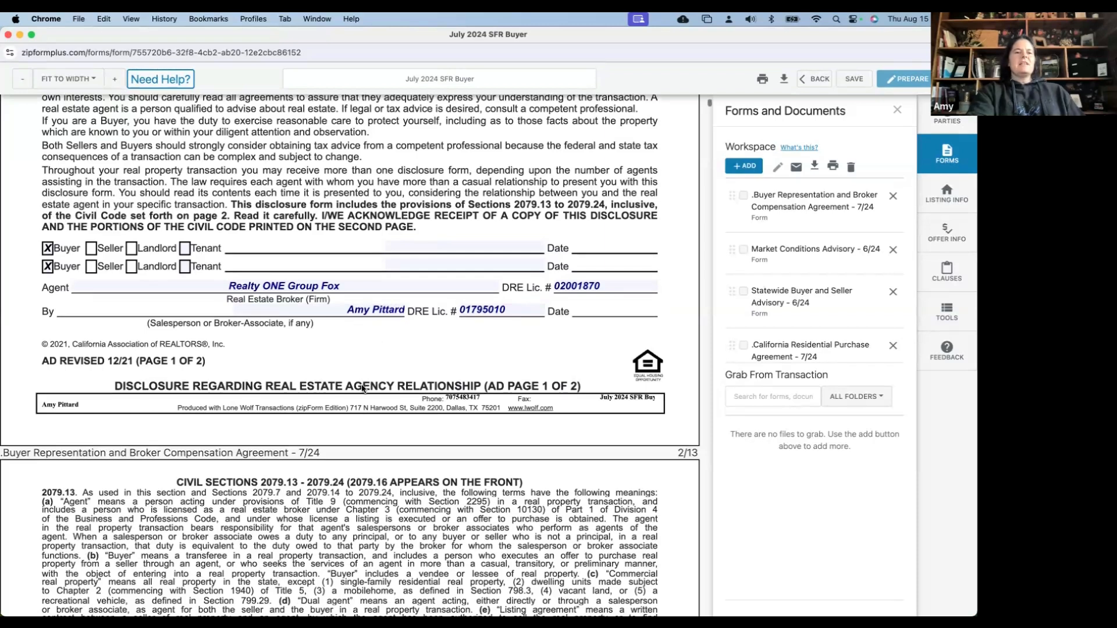
Check Exclusive for the Type of Representation in row A(2) of the BRBC
scroll(160, 111, down, 5)
scroll(178, 132, down, 10)
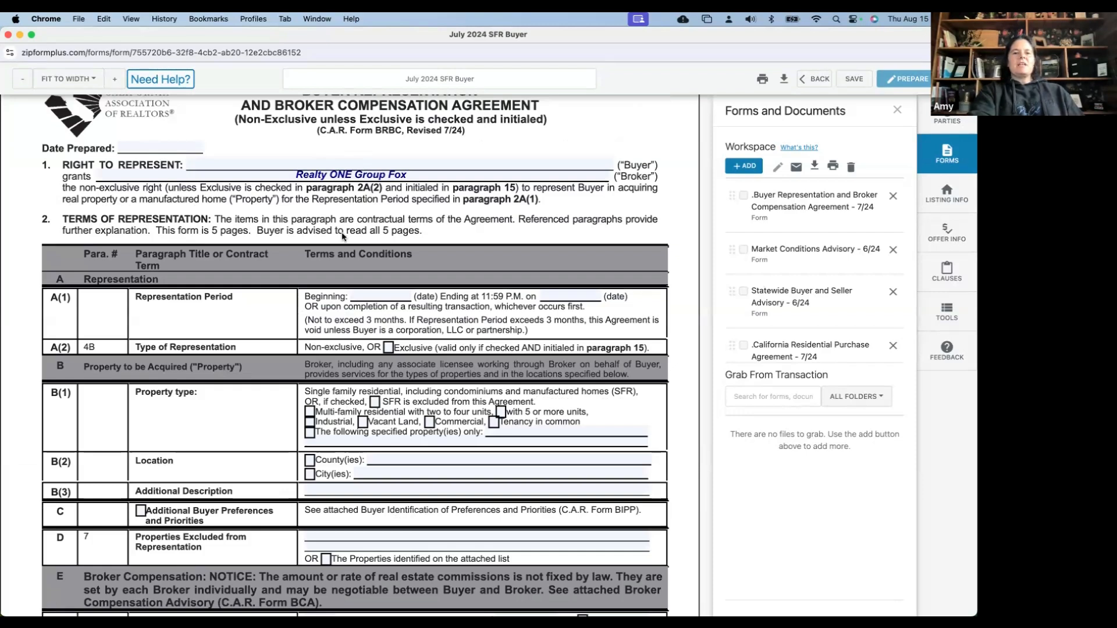
scroll(343, 236, down, 1)
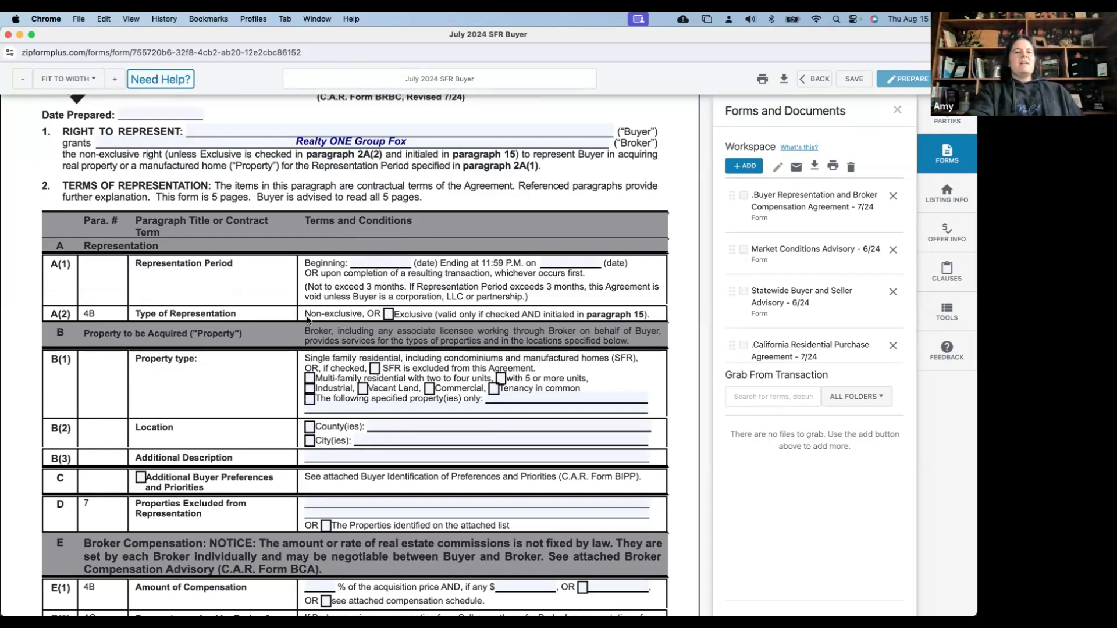
click(389, 314)
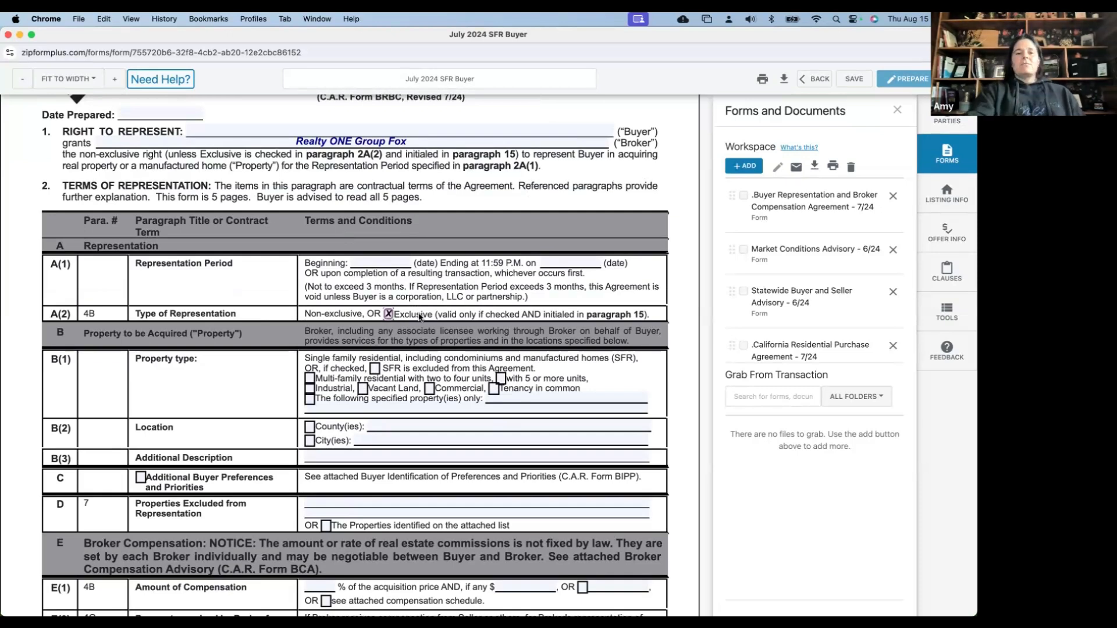
scroll(420, 317, down, 1)
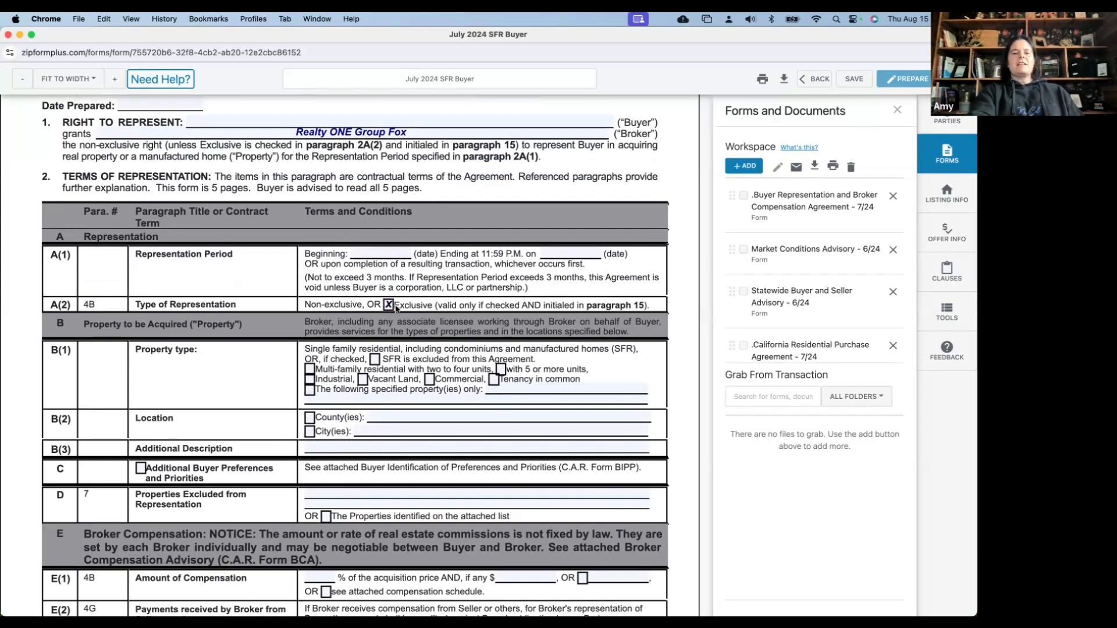
scroll(395, 308, down, 1)
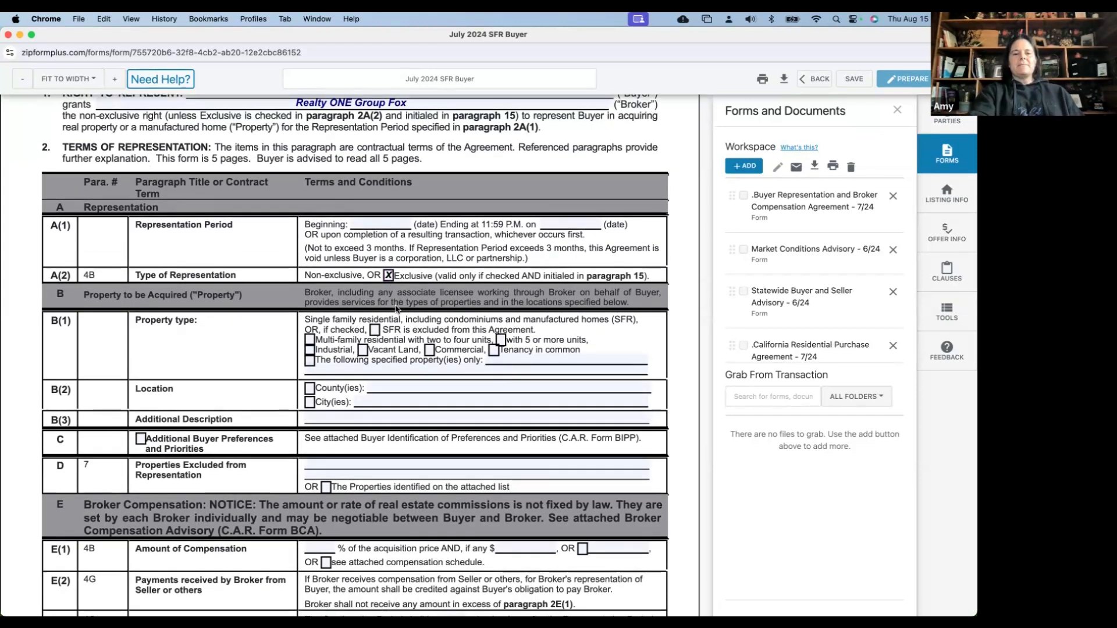
scroll(396, 309, down, 2)
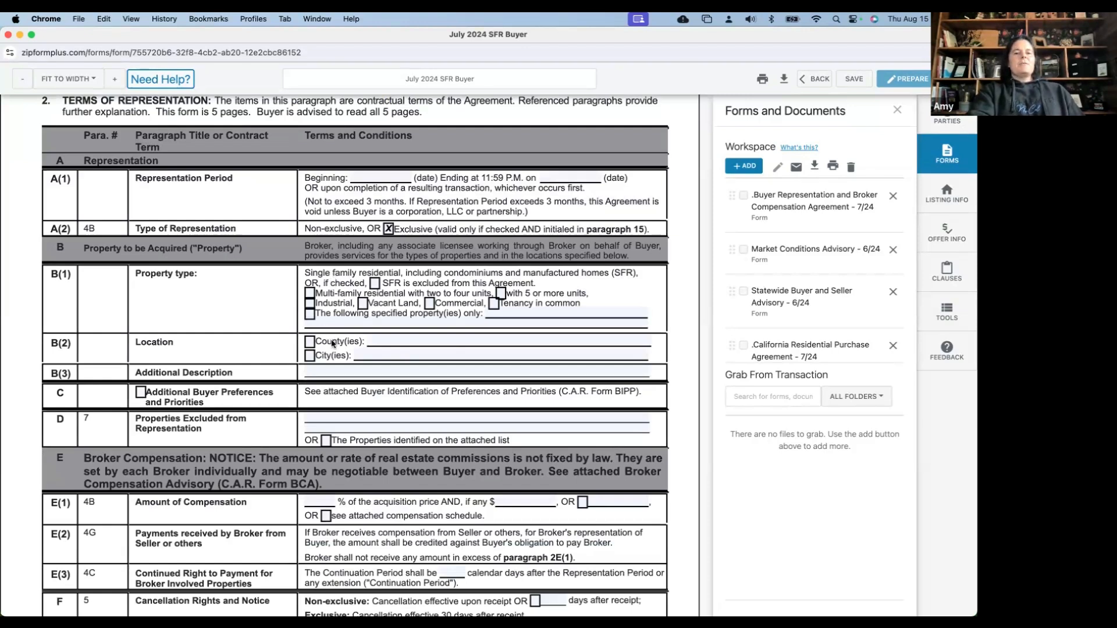
Check the B(2) County(ies) box and list Solano, Yolo, Sacramento, Napa, Sonoma, Placer, El Dorado
click(310, 342)
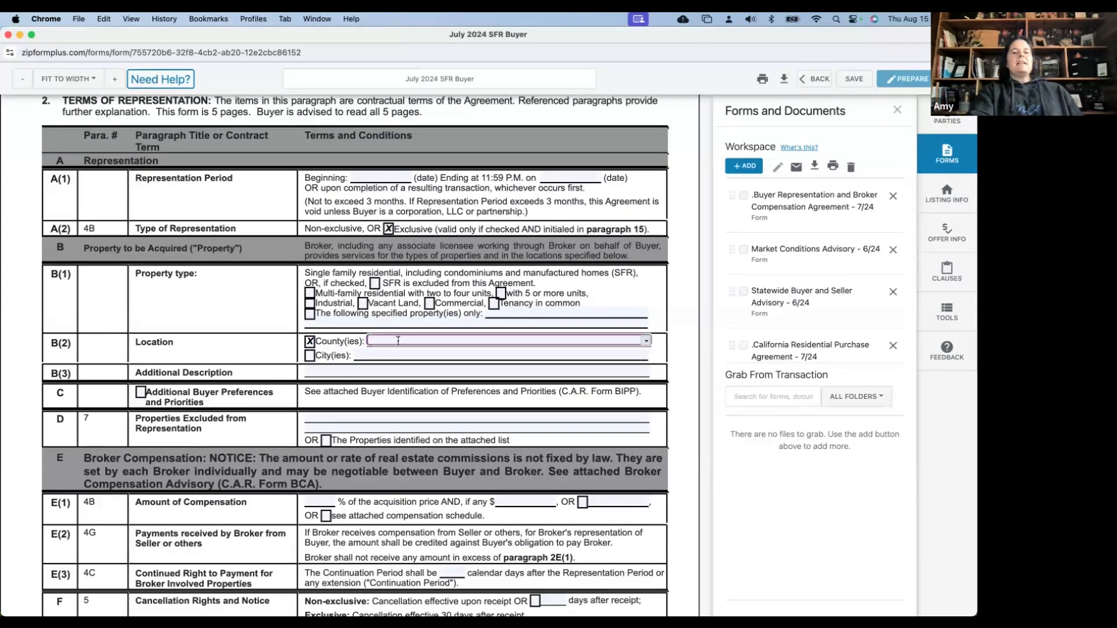
text(So)
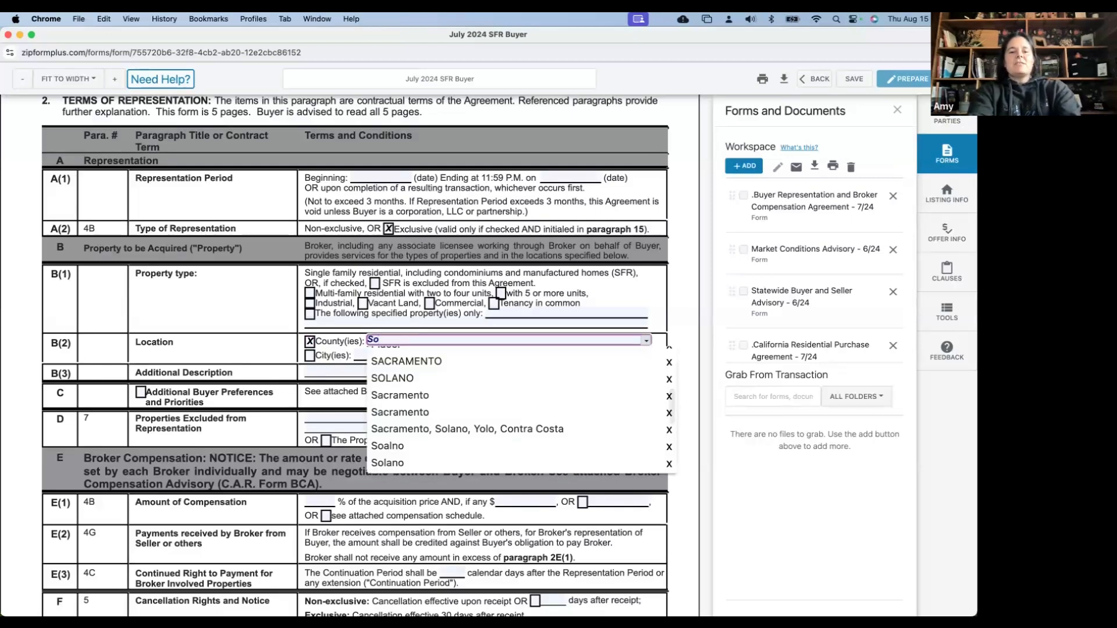
text(l)
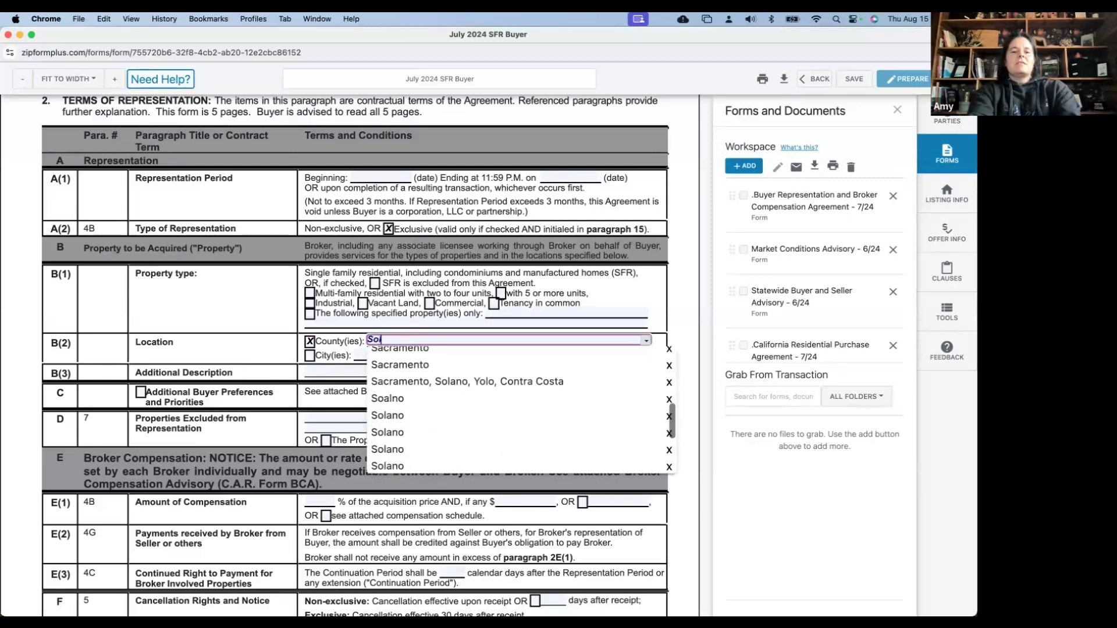
text(ano, Yolo, C)
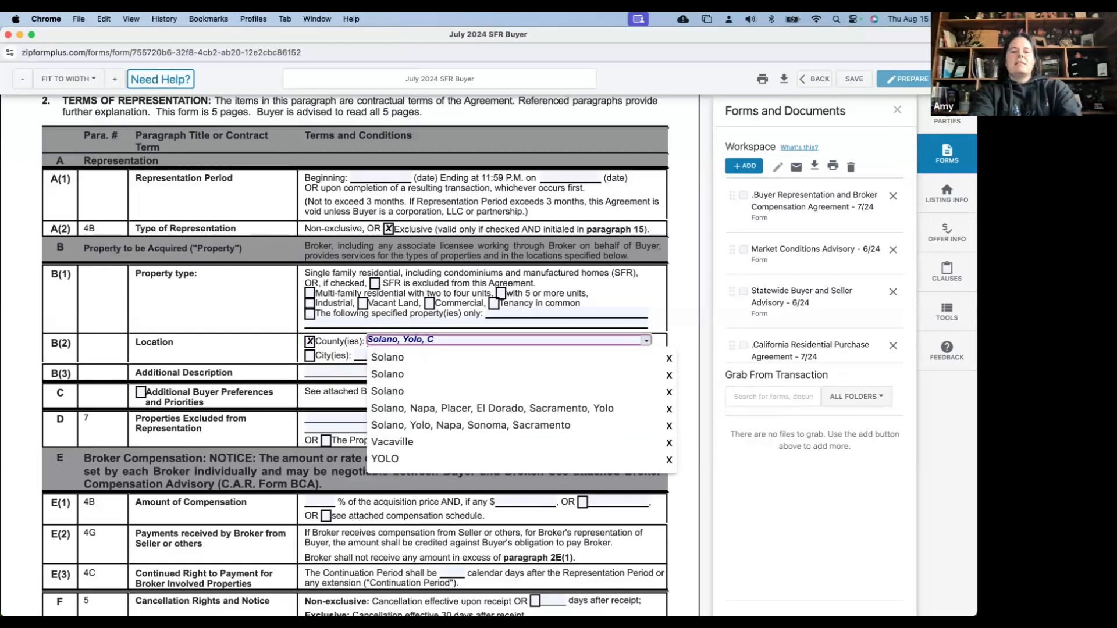
key(BackSpace)
text(Sacframen)
key(BackSpace)
key(BackSpace)
key(BackSpace)
key(BackSpace)
key(BackSpace)
key(BackSpace)
text(rame)
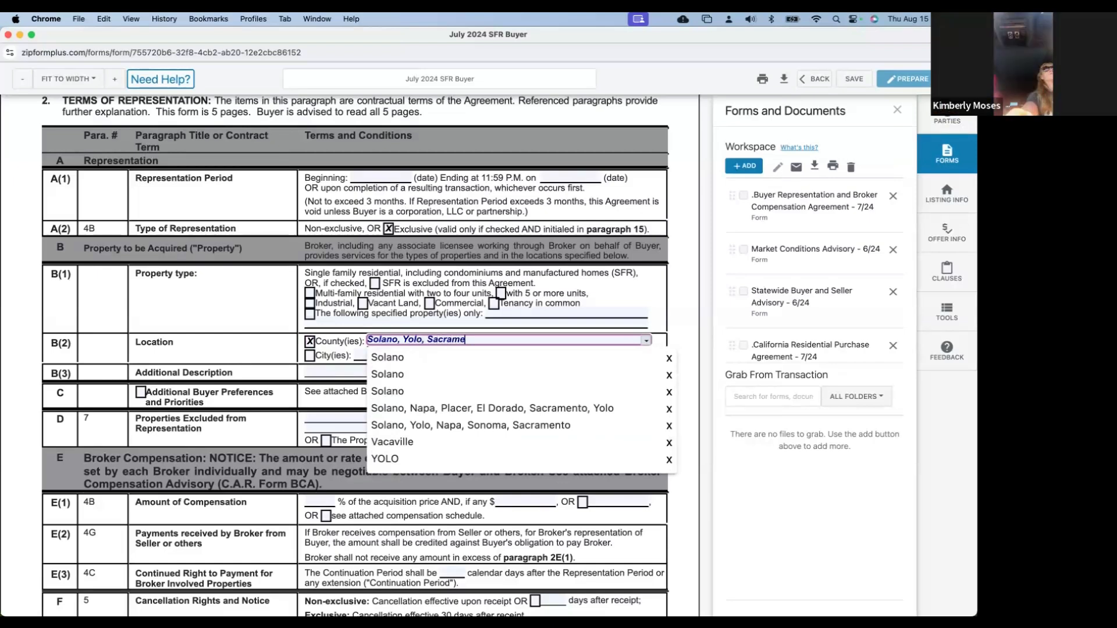
text(nto, Napa,)
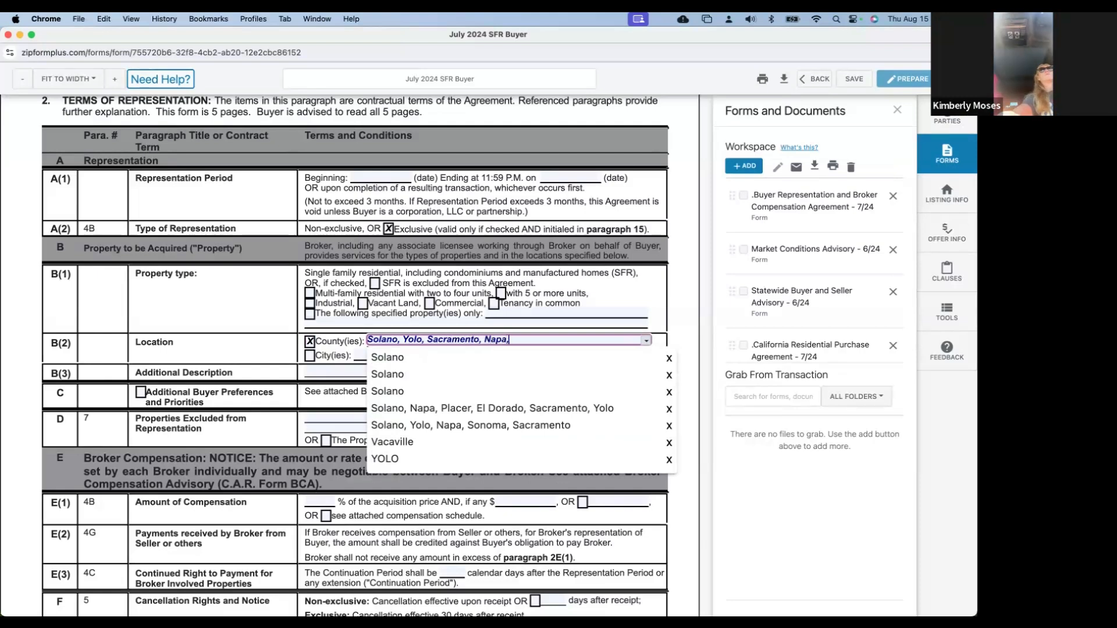
text( Son)
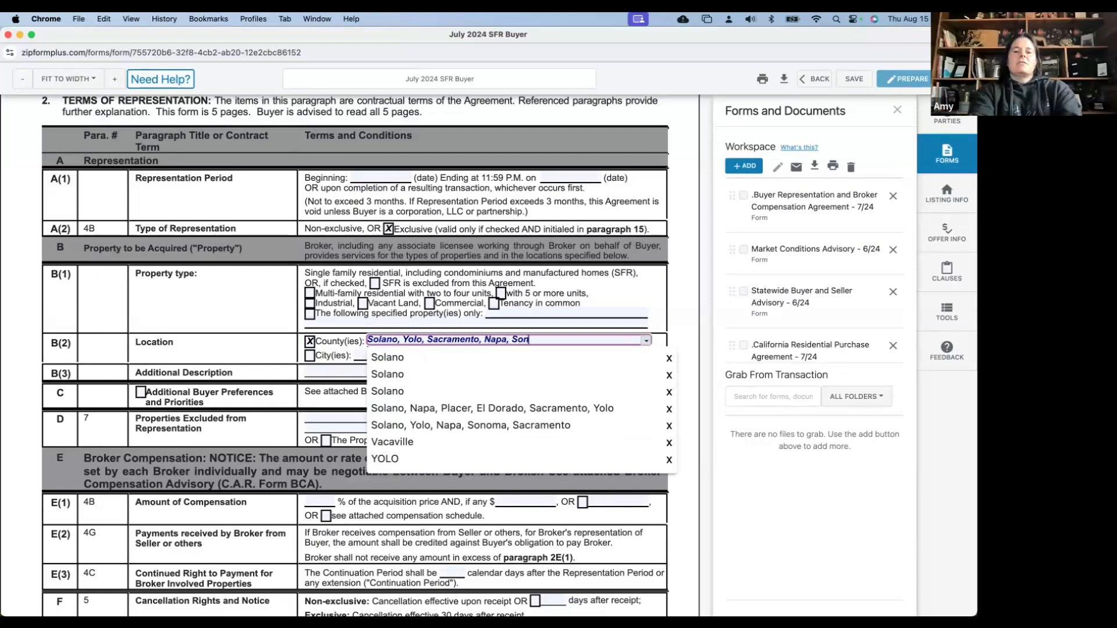
text(oma, Placer, )
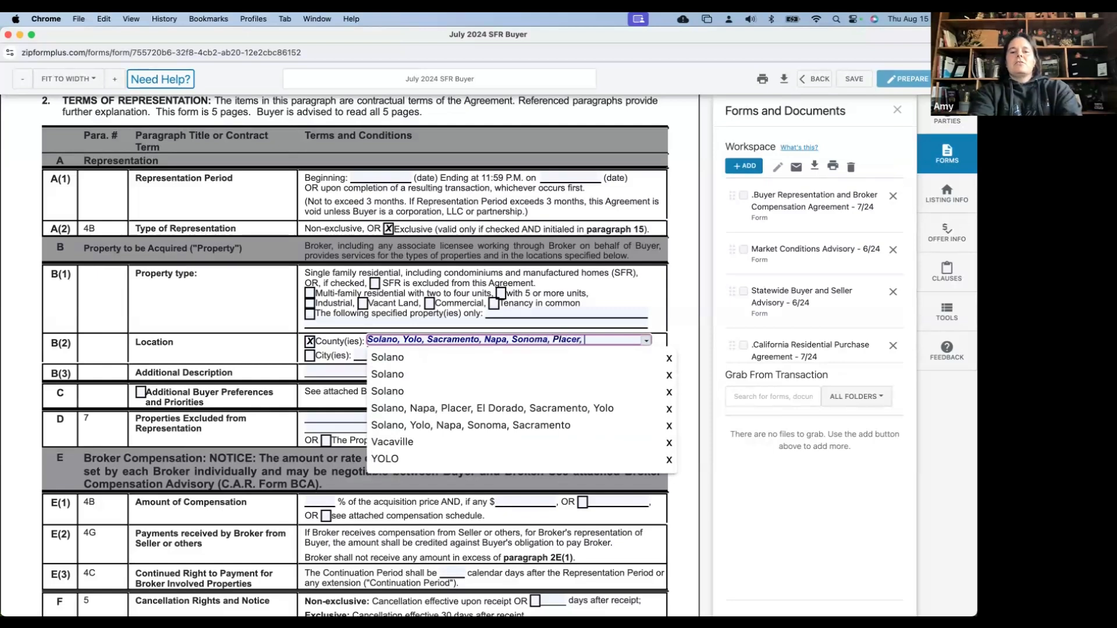
text(El Dor)
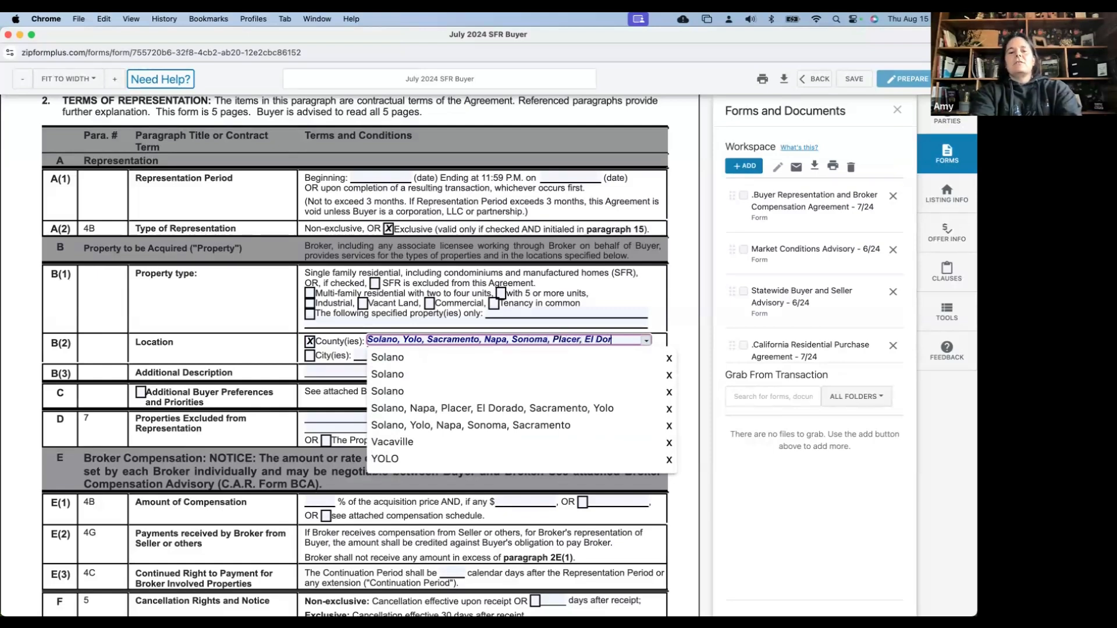
text(ado)
key(BackSpace)
key(BackSpace)
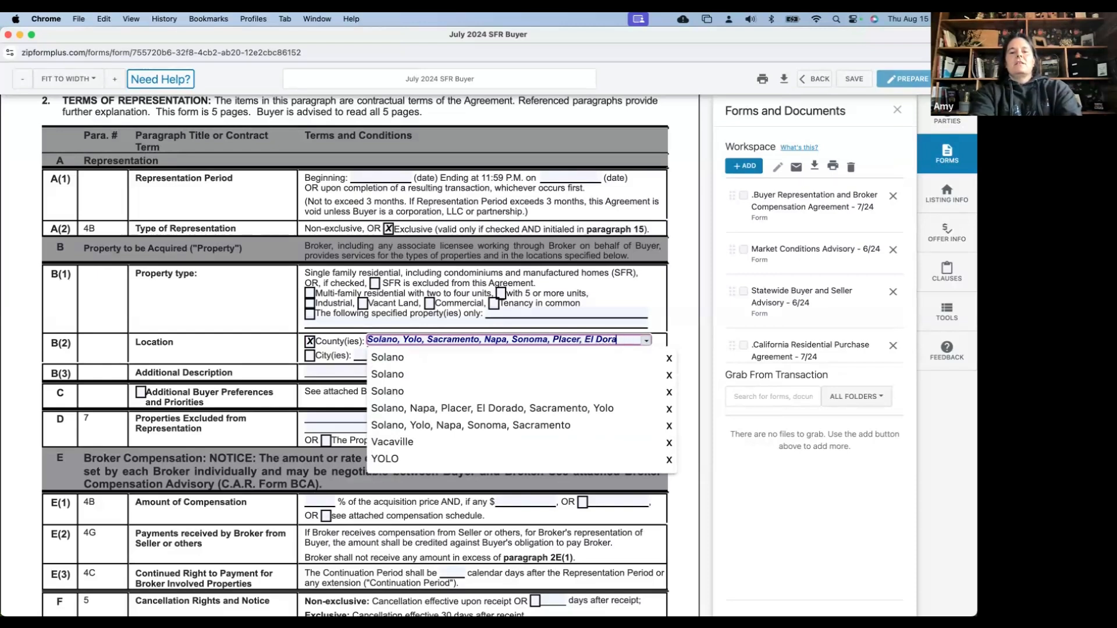
text(do)
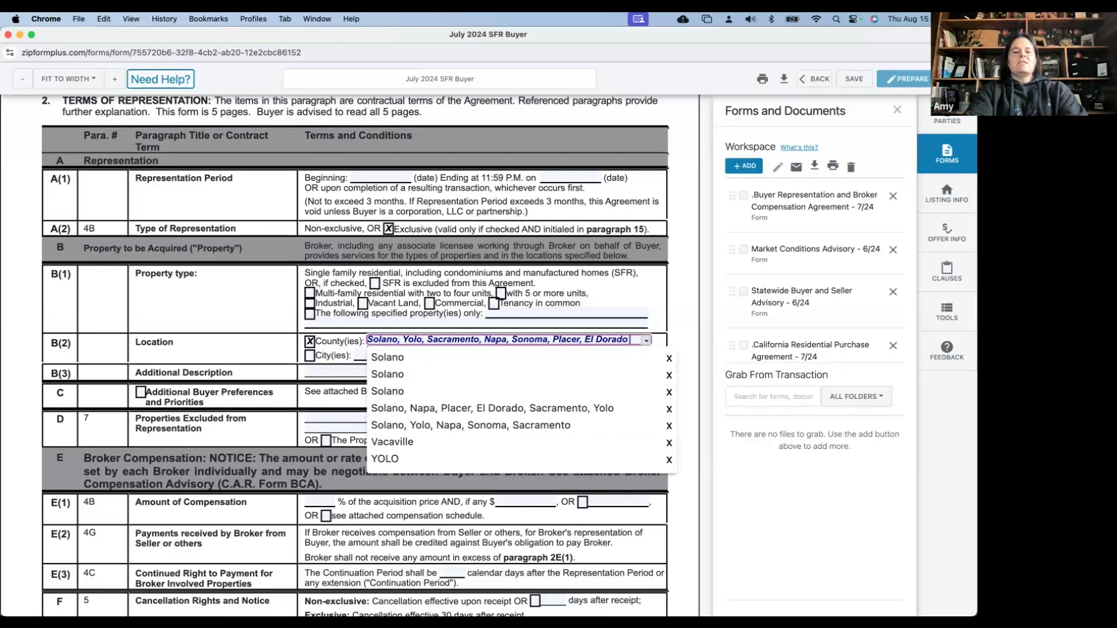
click(333, 357)
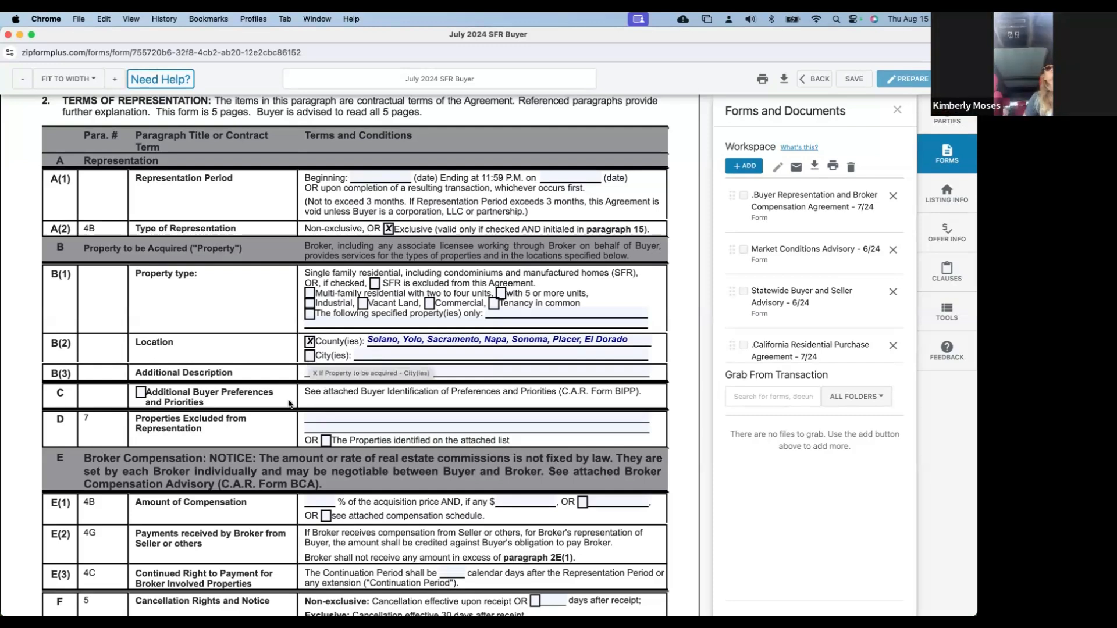
scroll(289, 404, down, 2)
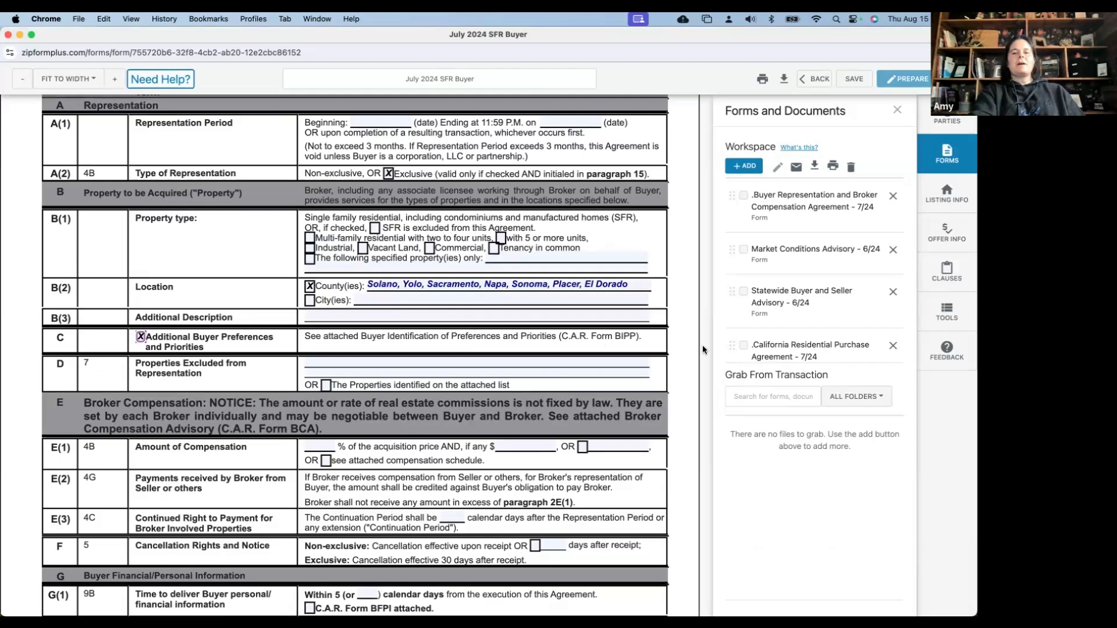
scroll(781, 309, down, 5)
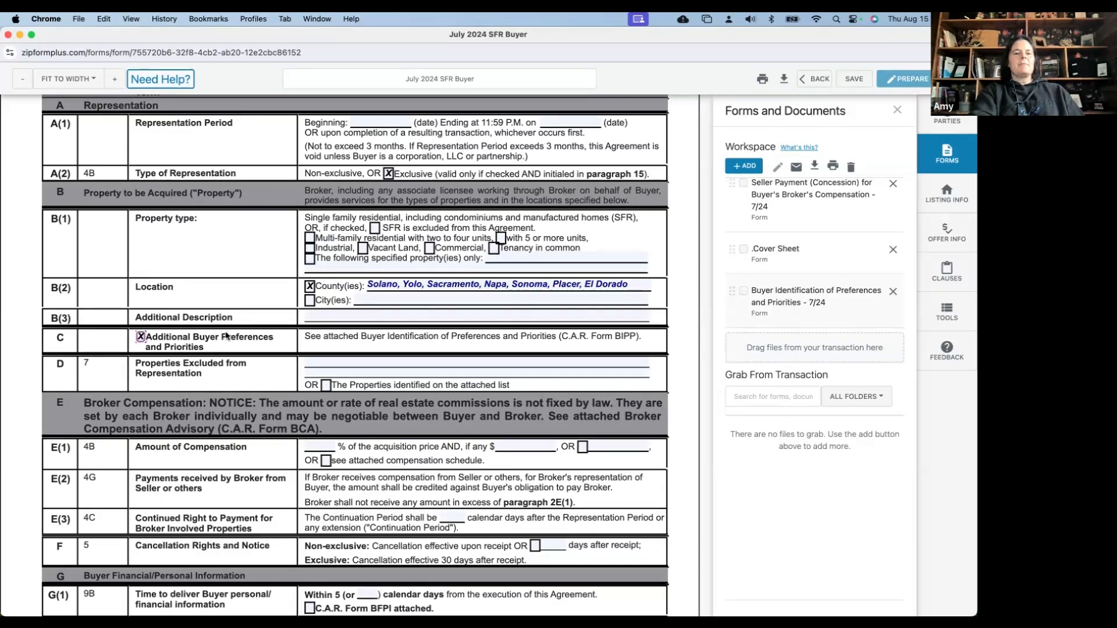
scroll(221, 357, down, 2)
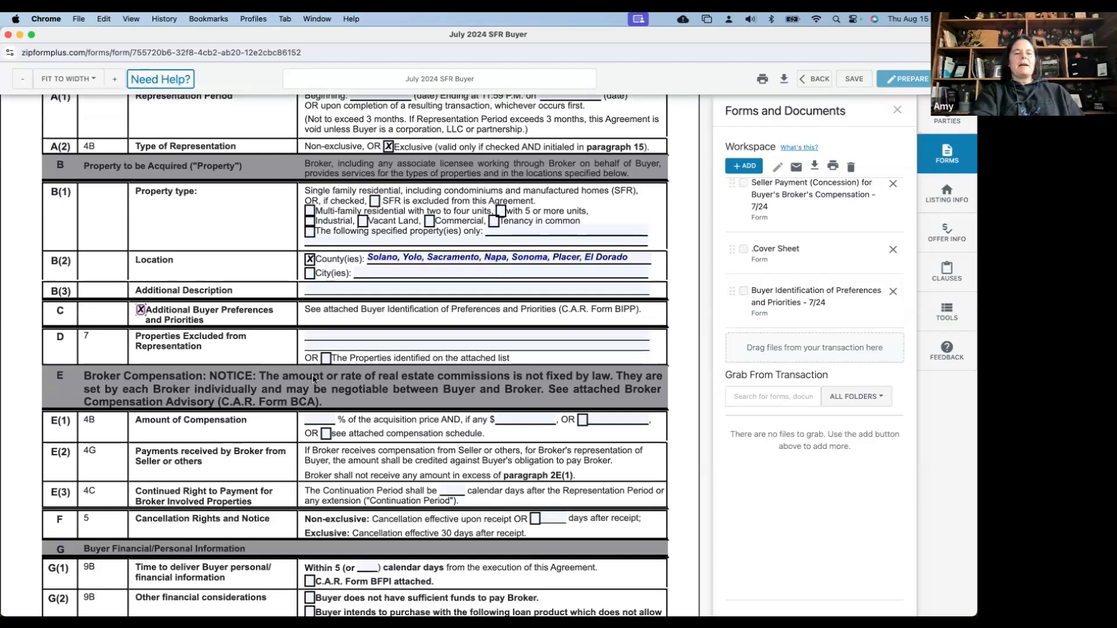
scroll(313, 378, down, 3)
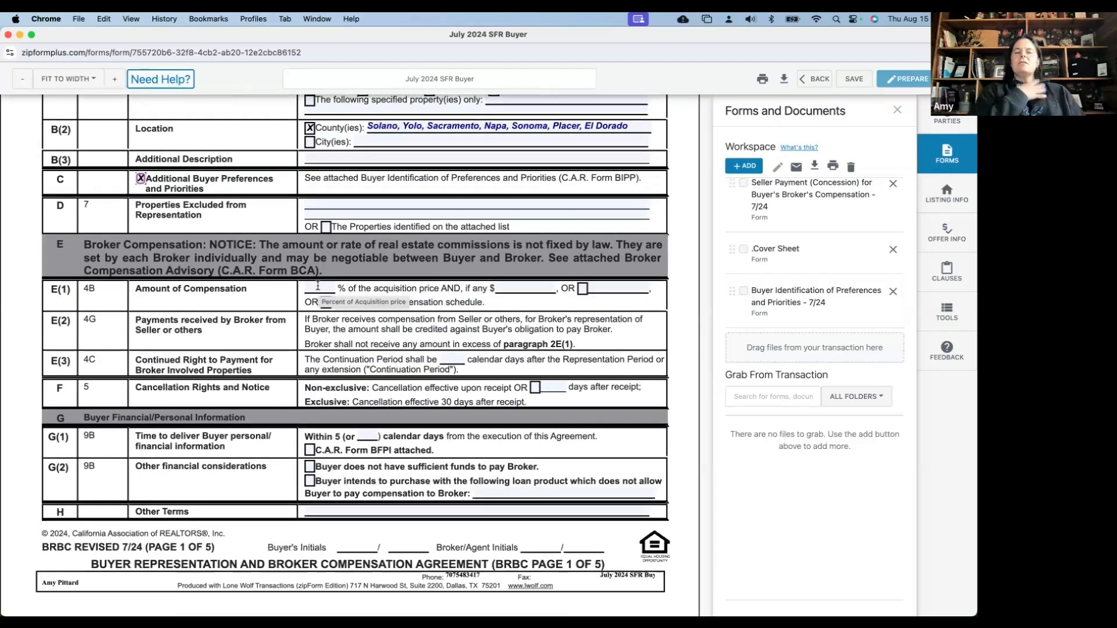
click(317, 286)
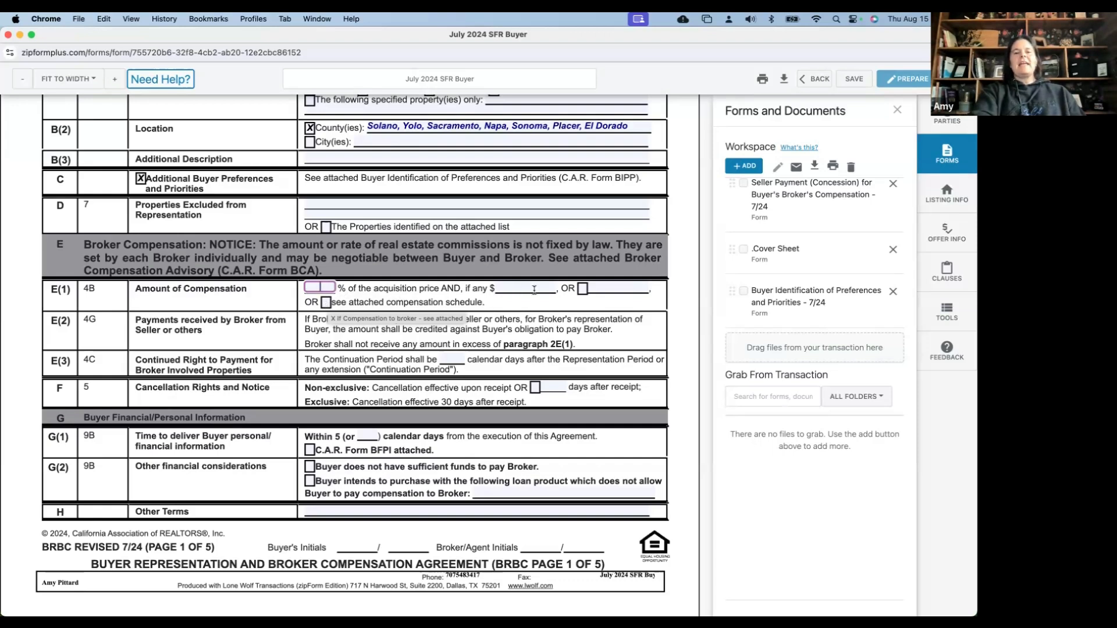
click(582, 292)
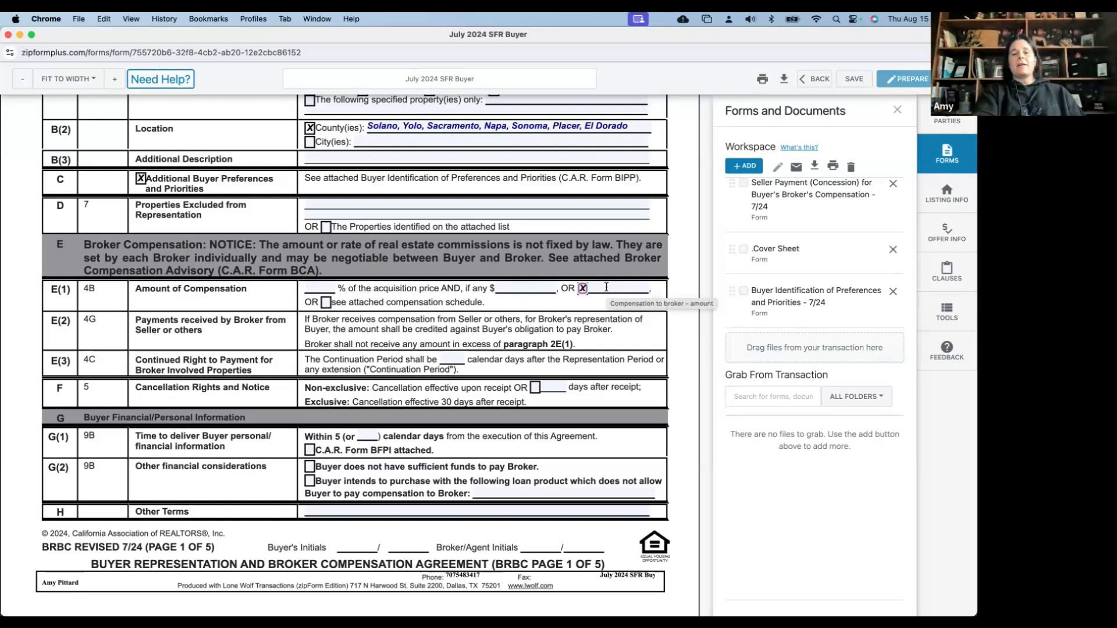
click(582, 289)
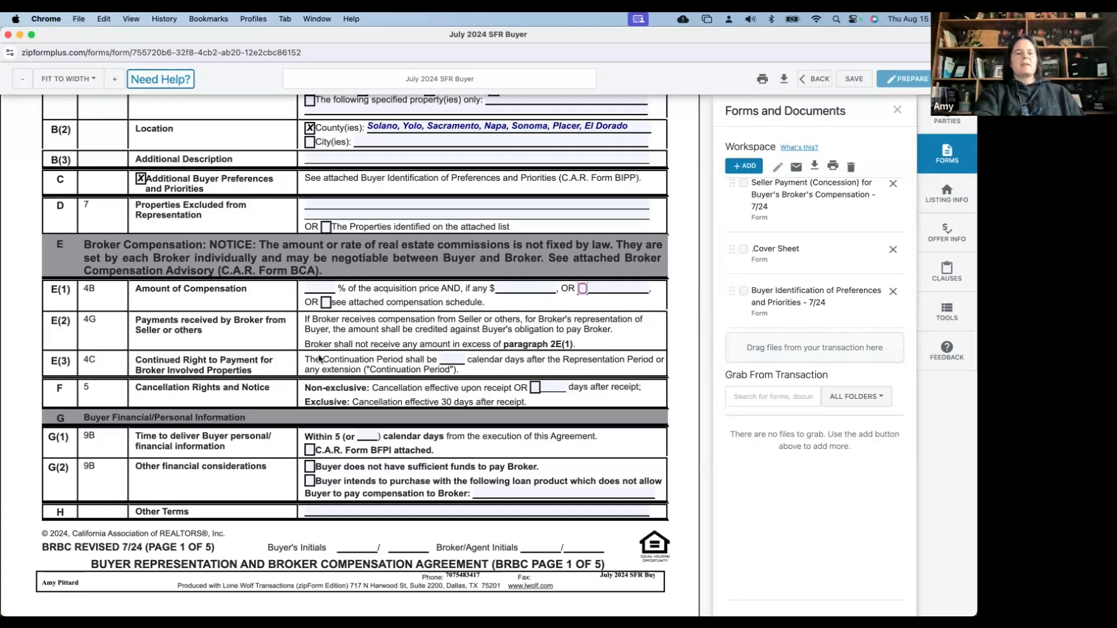
Set the E(3) Continuation Period to 45 calendar days, replacing the initially entered 90
scroll(233, 332, down, 1)
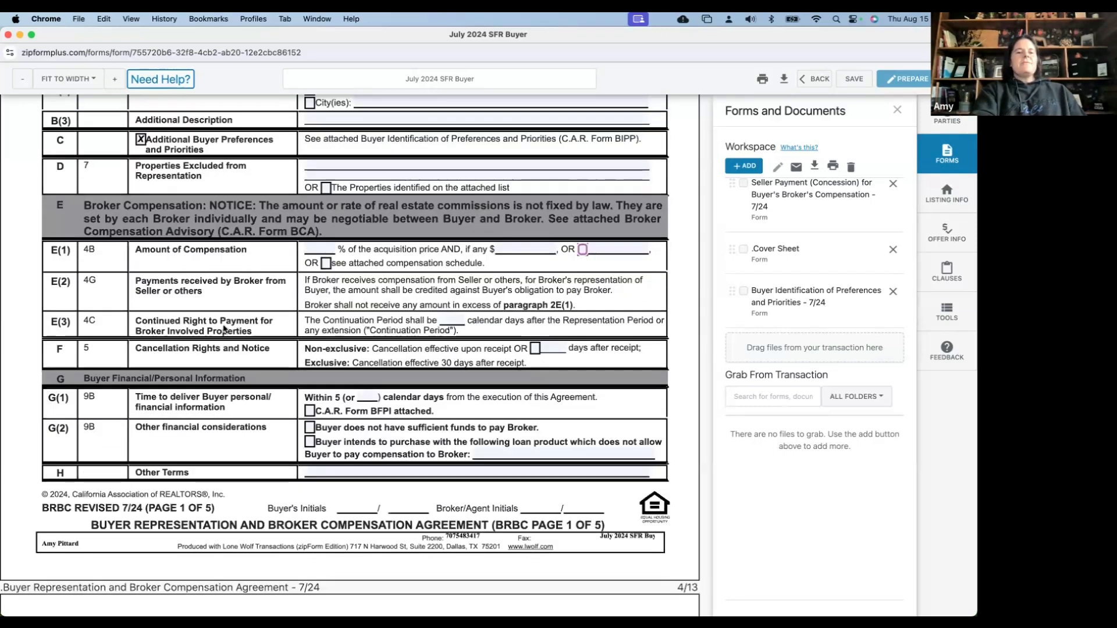
scroll(224, 329, down, 1)
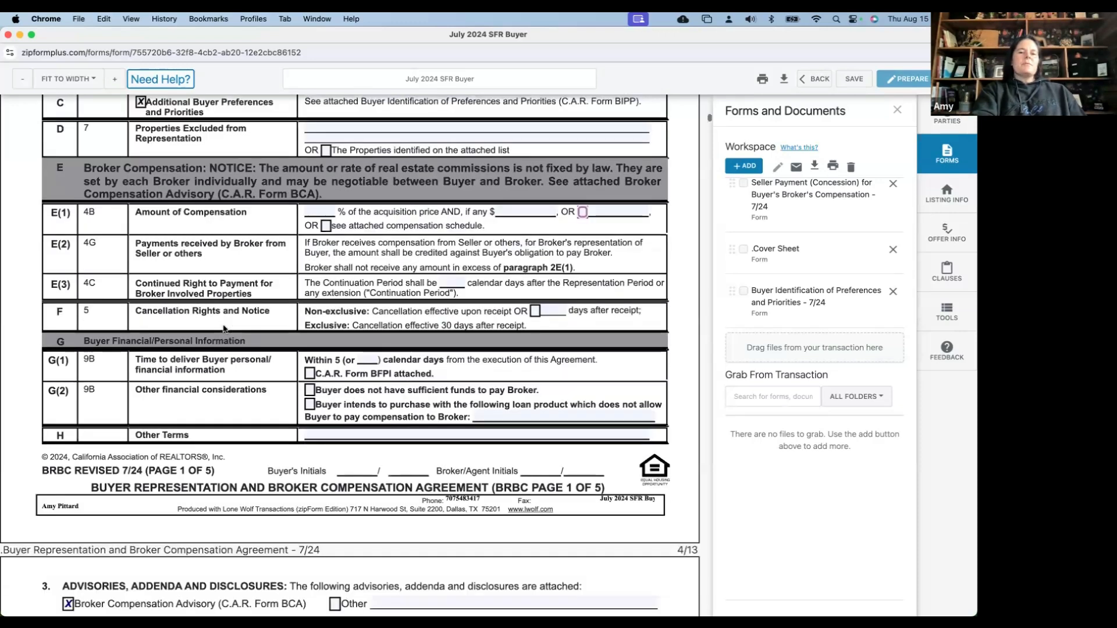
scroll(224, 329, down, 1)
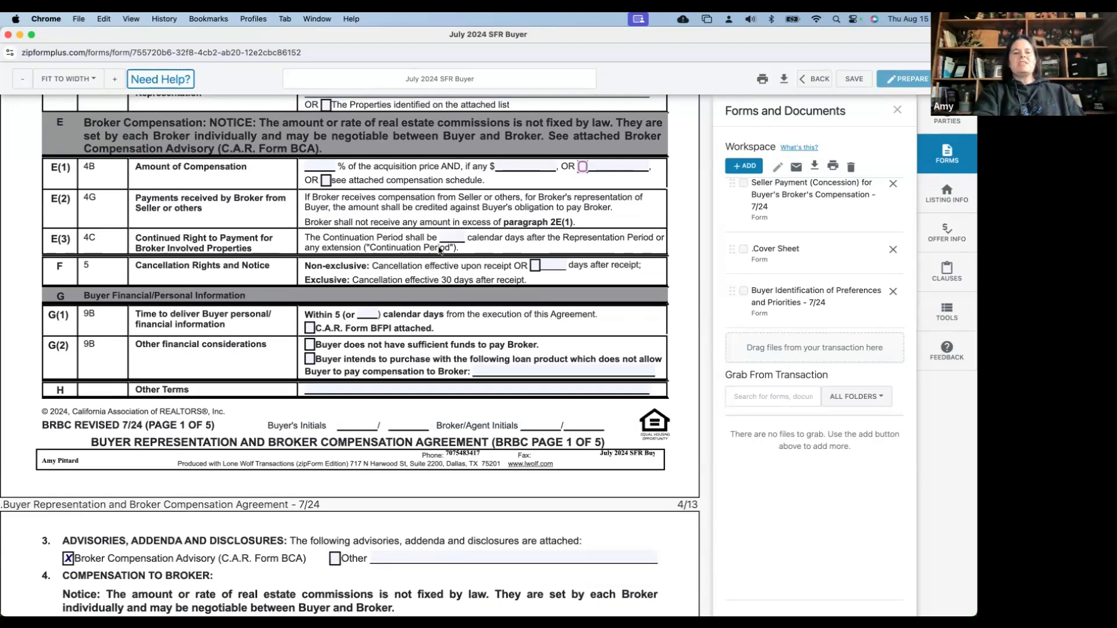
click(453, 235)
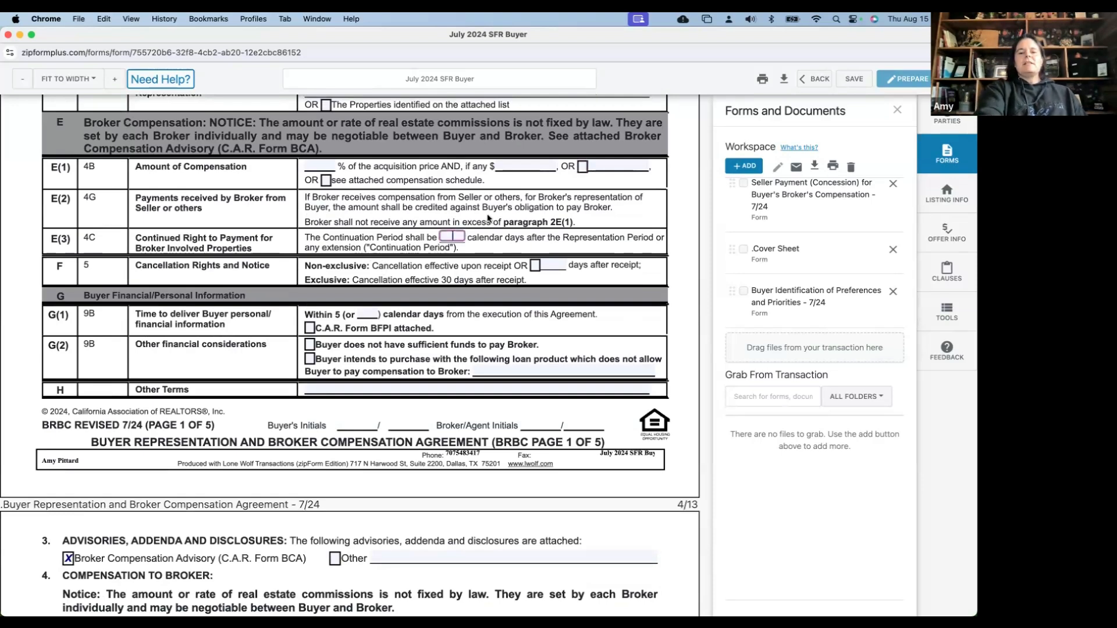
text(90)
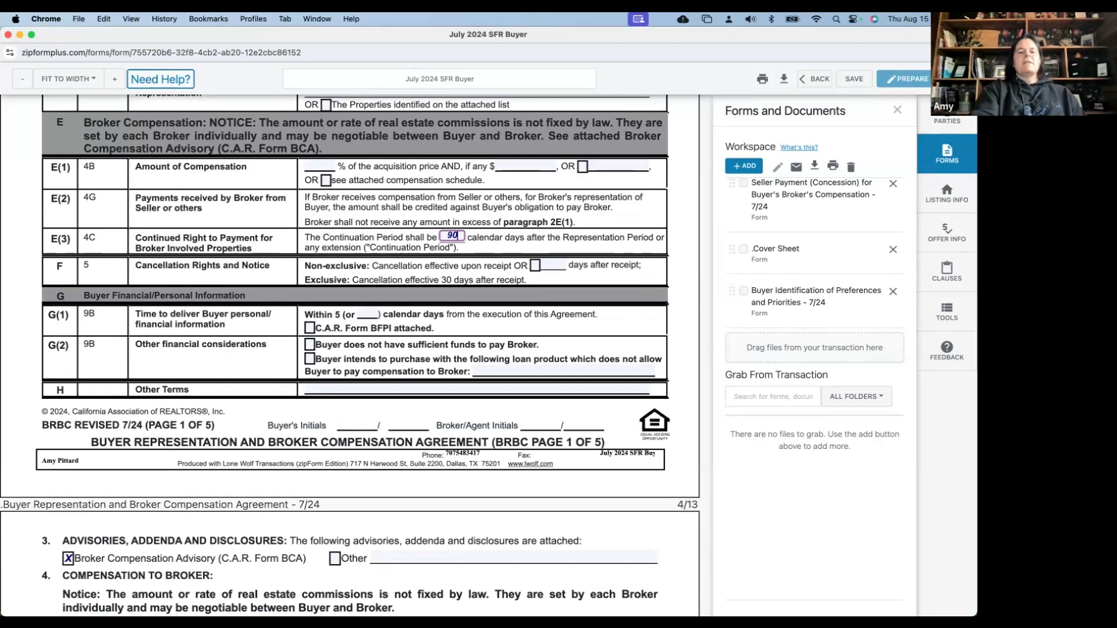
click(531, 240)
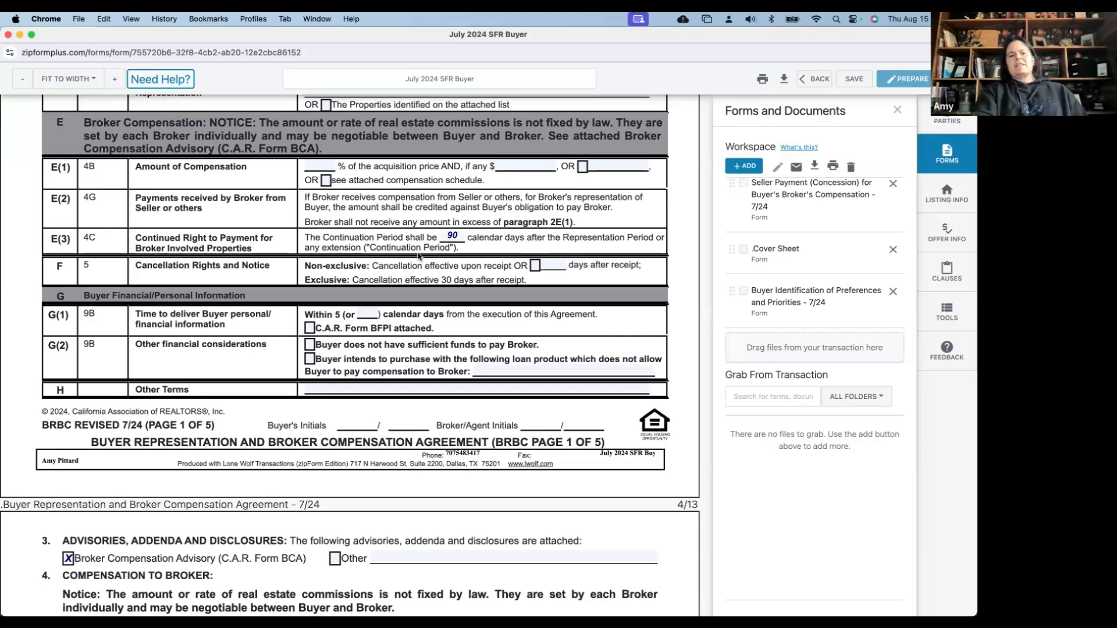
click(449, 235)
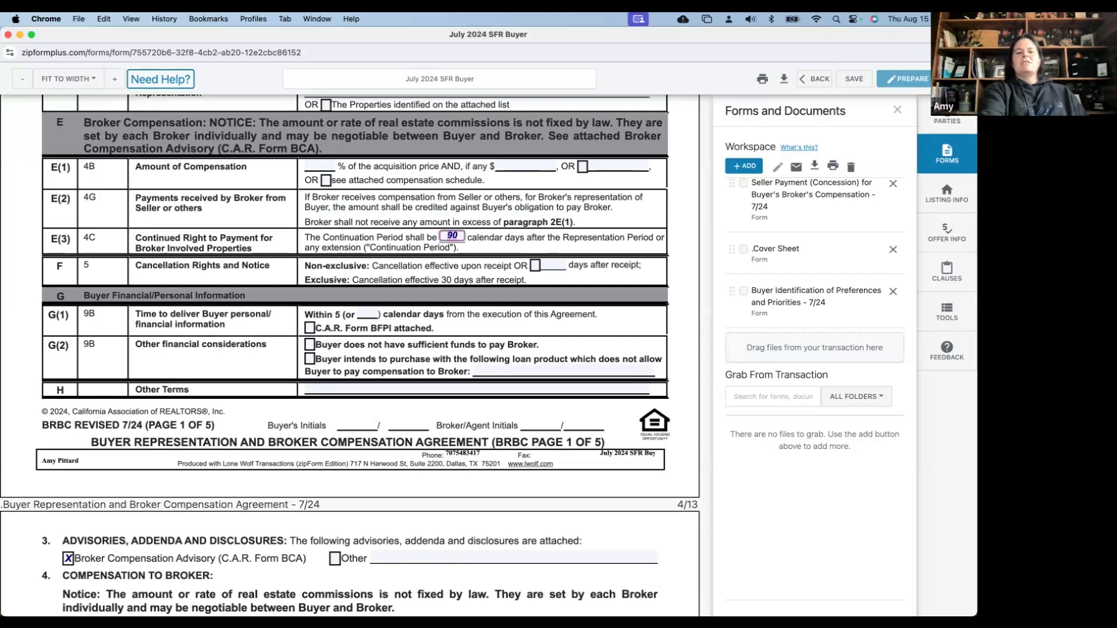
text(30)
key(BackSpace)
key(BackSpace)
text(45)
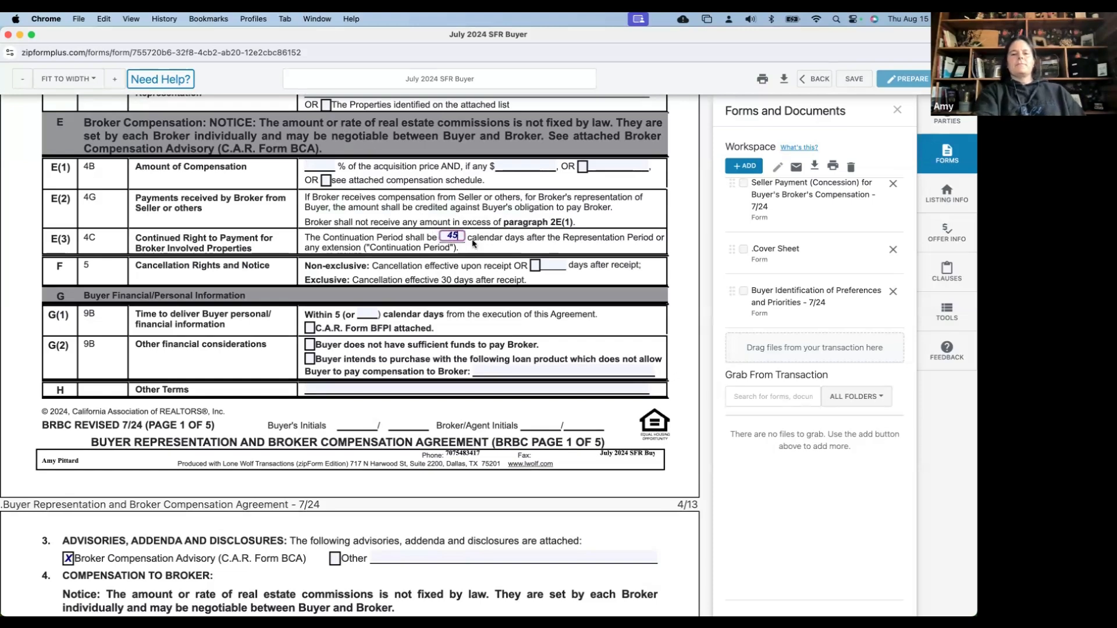
click(356, 244)
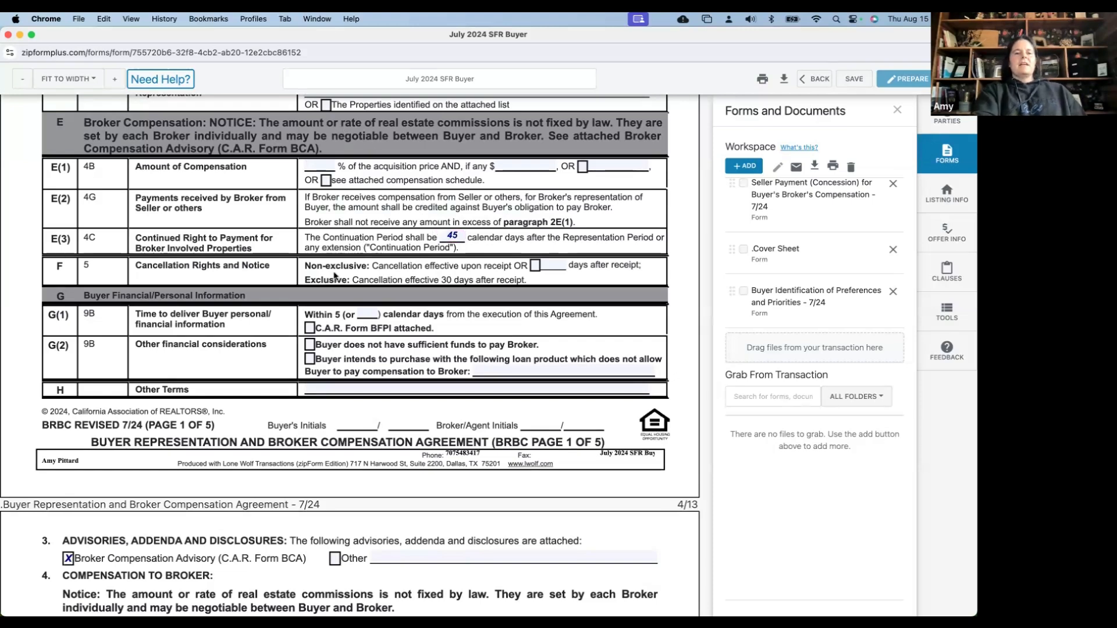
Check 'C.A.R. Form BFPI attached' in row G(1), adding the Buyer Financial and Personal Information form
scroll(335, 276, right, 1)
scroll(335, 273, left, 1)
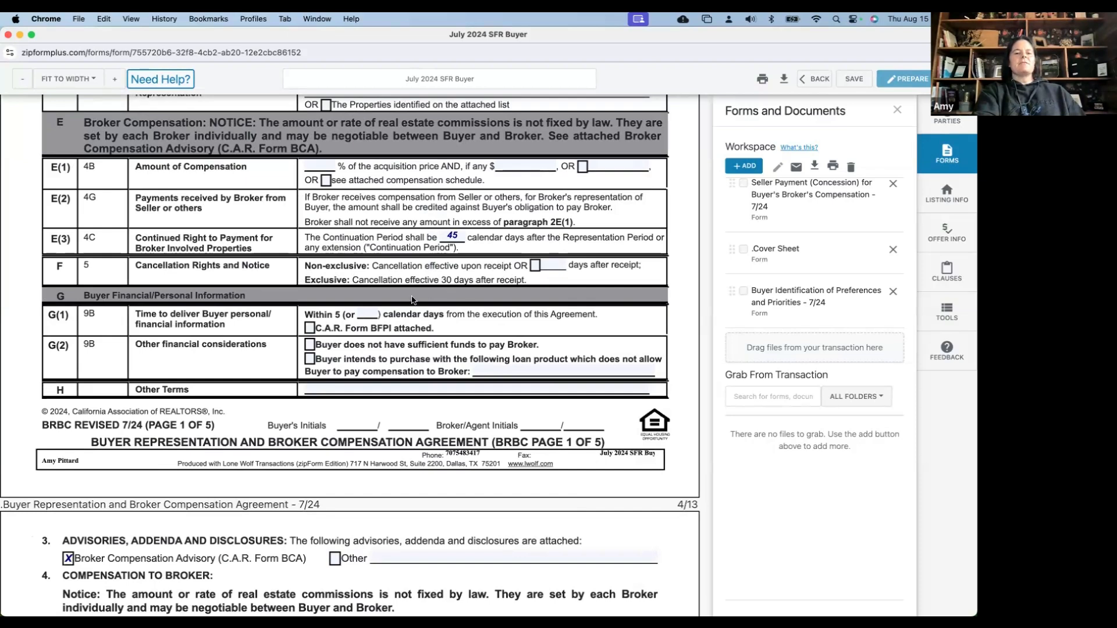
scroll(412, 300, down, 3)
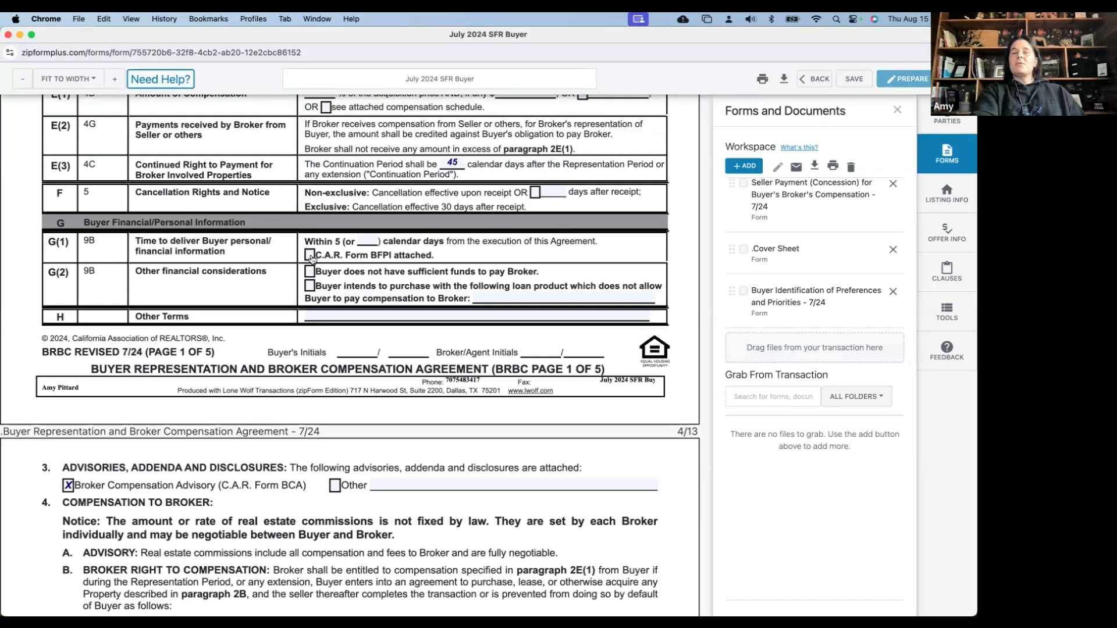
click(311, 258)
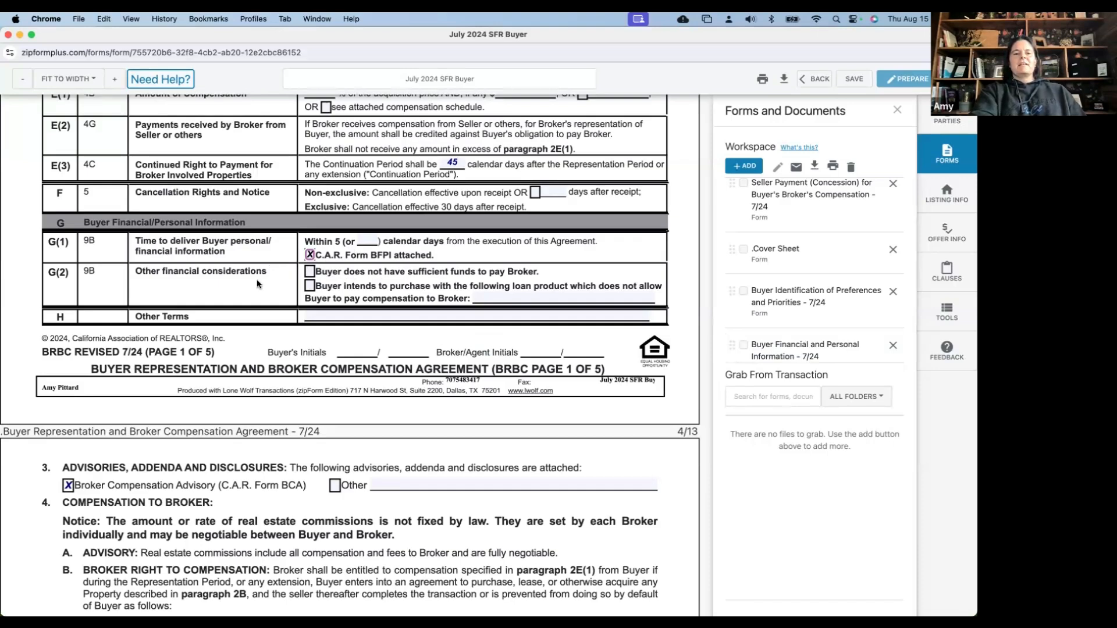
scroll(258, 284, down, 2)
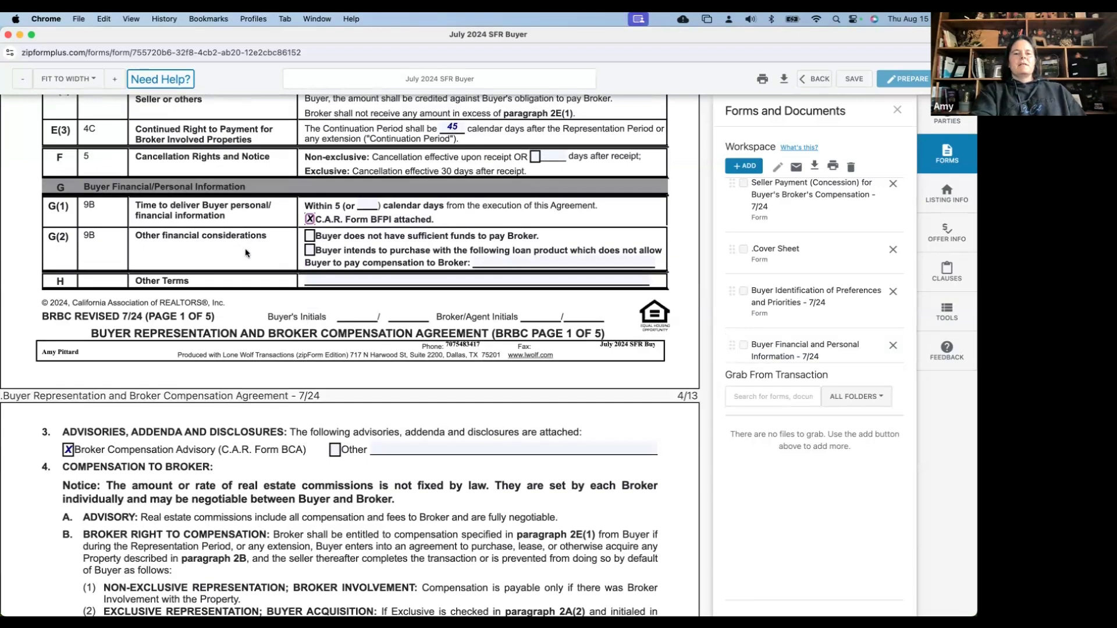
scroll(243, 254, down, 3)
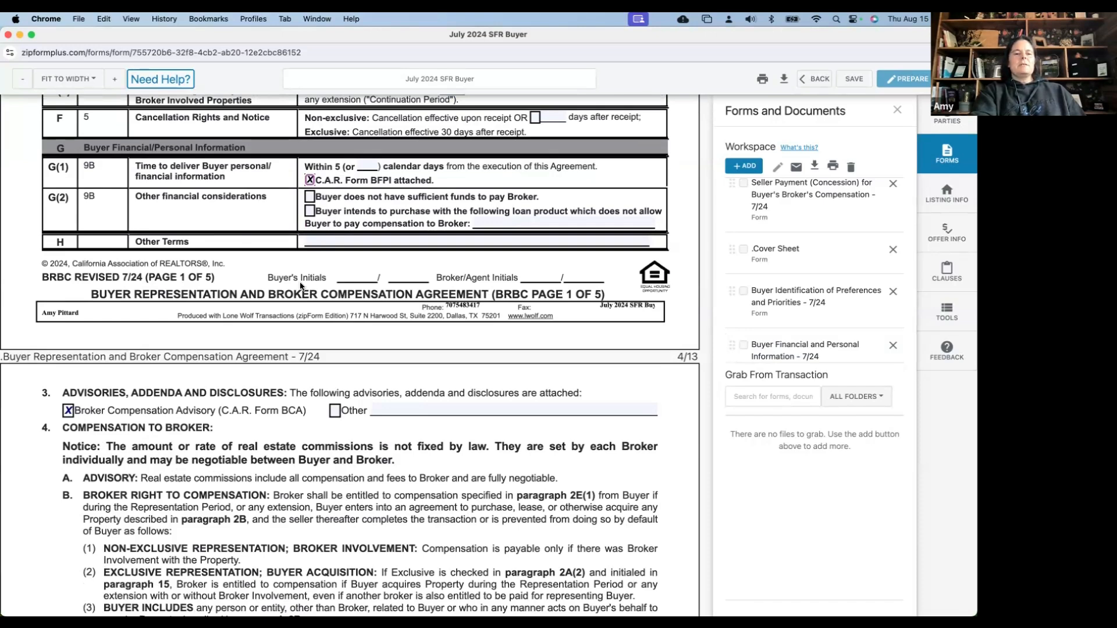
scroll(300, 285, down, 5)
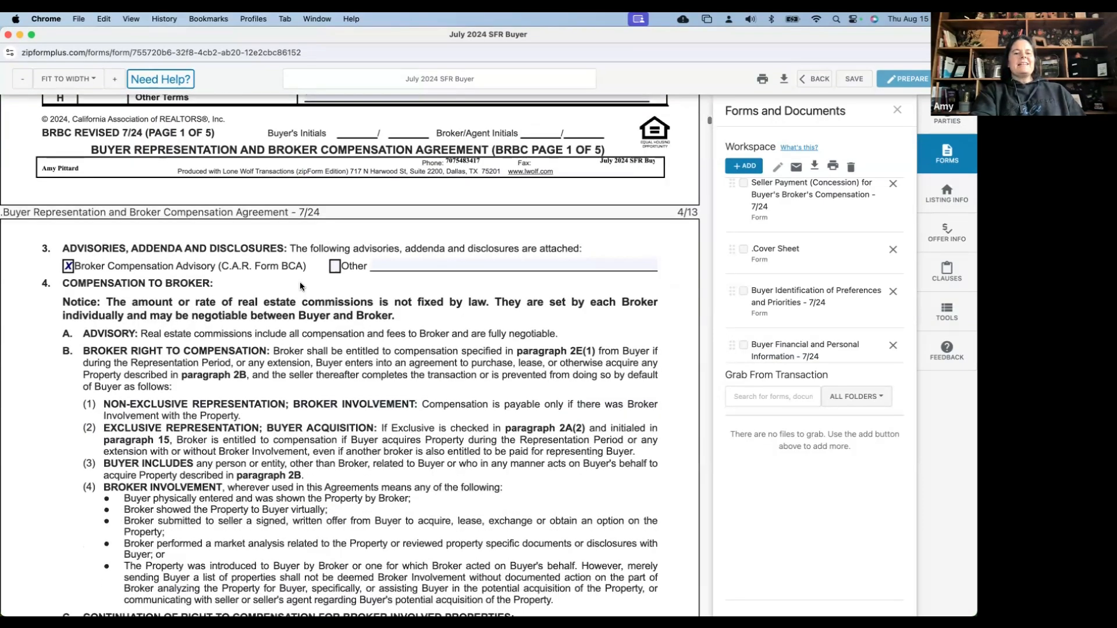
scroll(301, 285, down, 2)
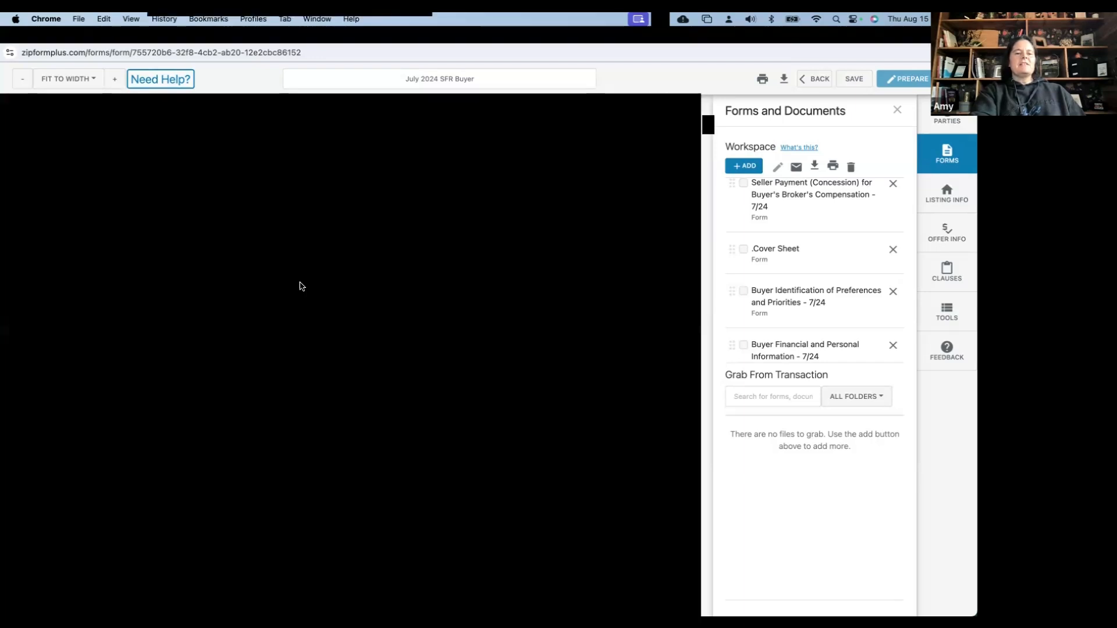
Fill the broker signature block's office address, city, state and zip code
scroll(300, 286, down, 10)
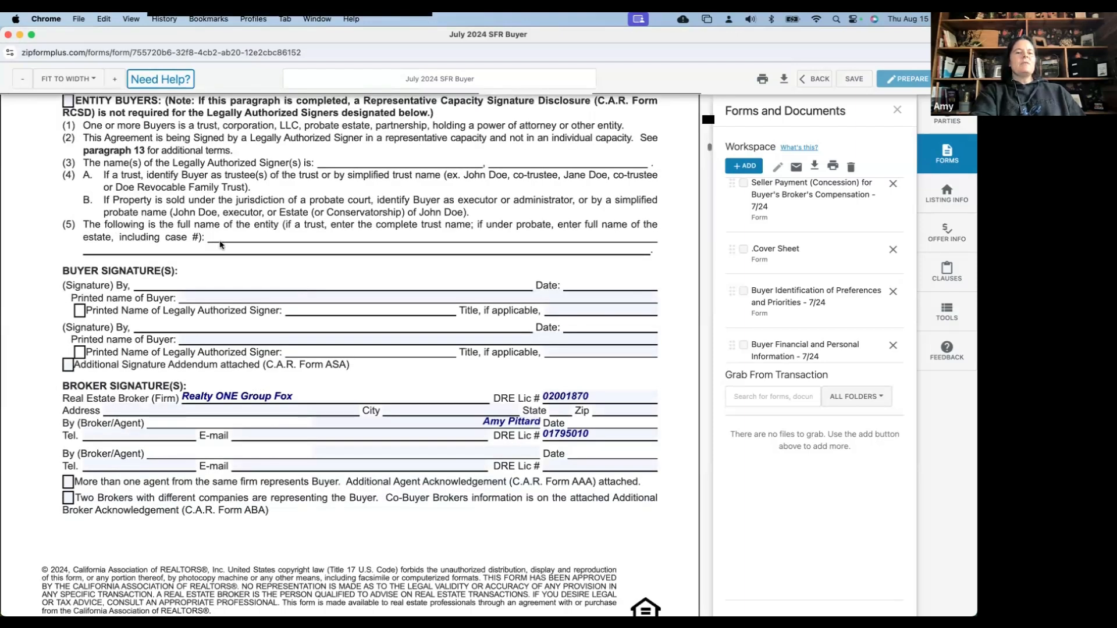
scroll(220, 244, down, 3)
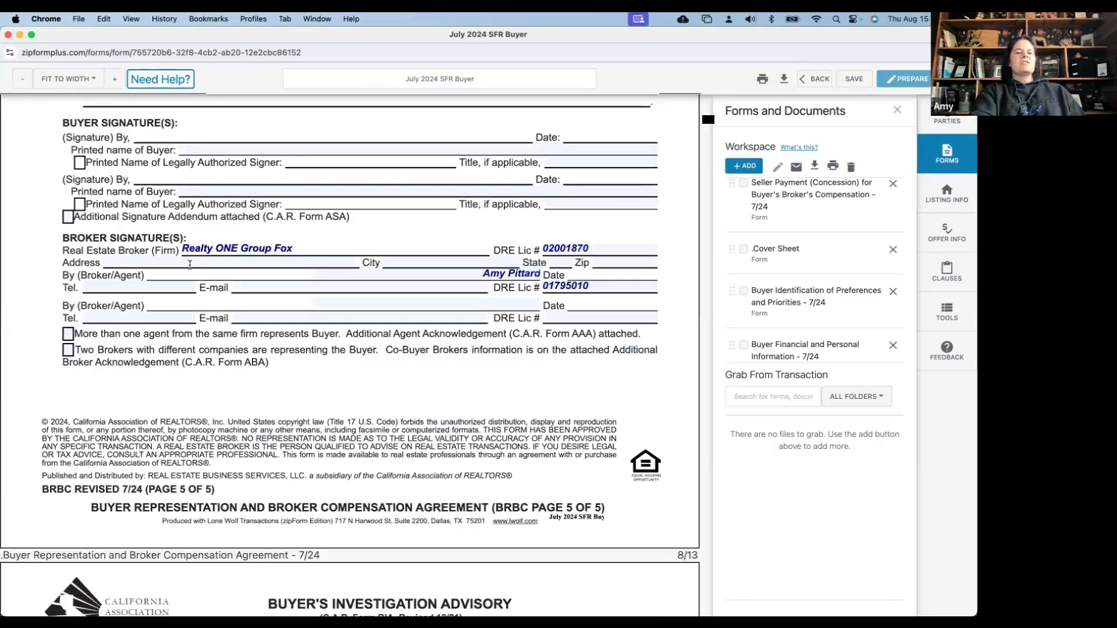
click(190, 265)
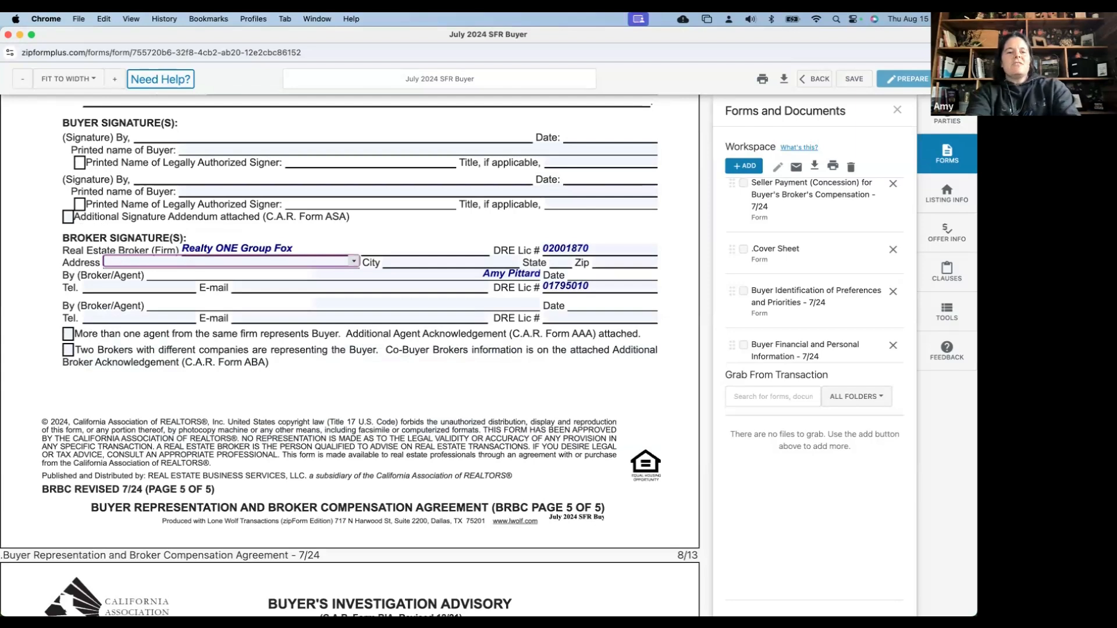
click(190, 265)
click(200, 274)
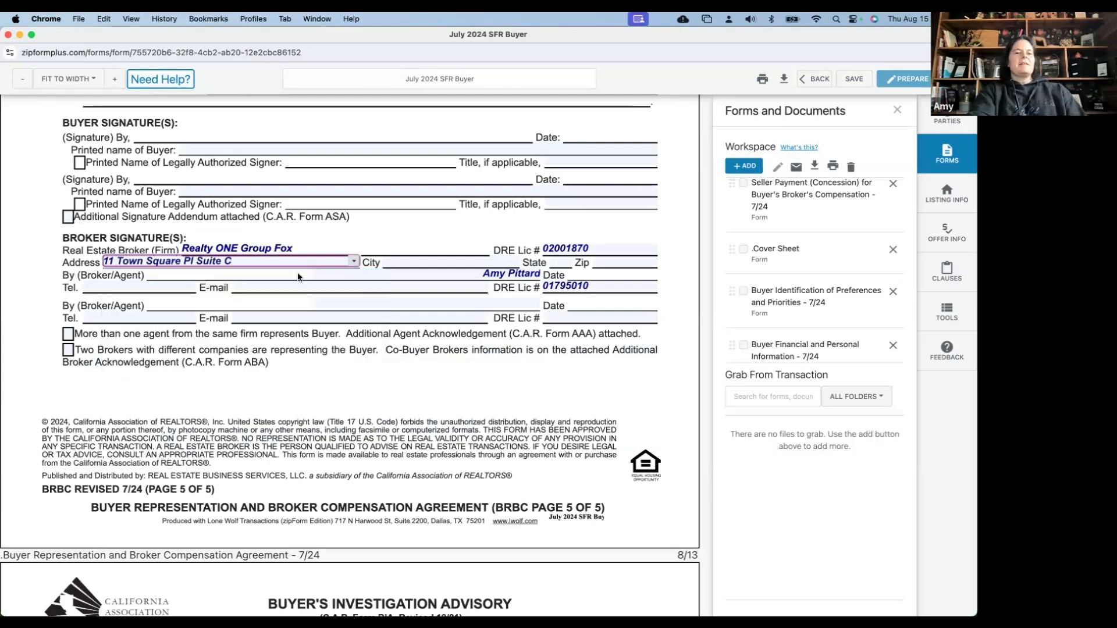
click(418, 270)
click(417, 262)
text(Vaca)
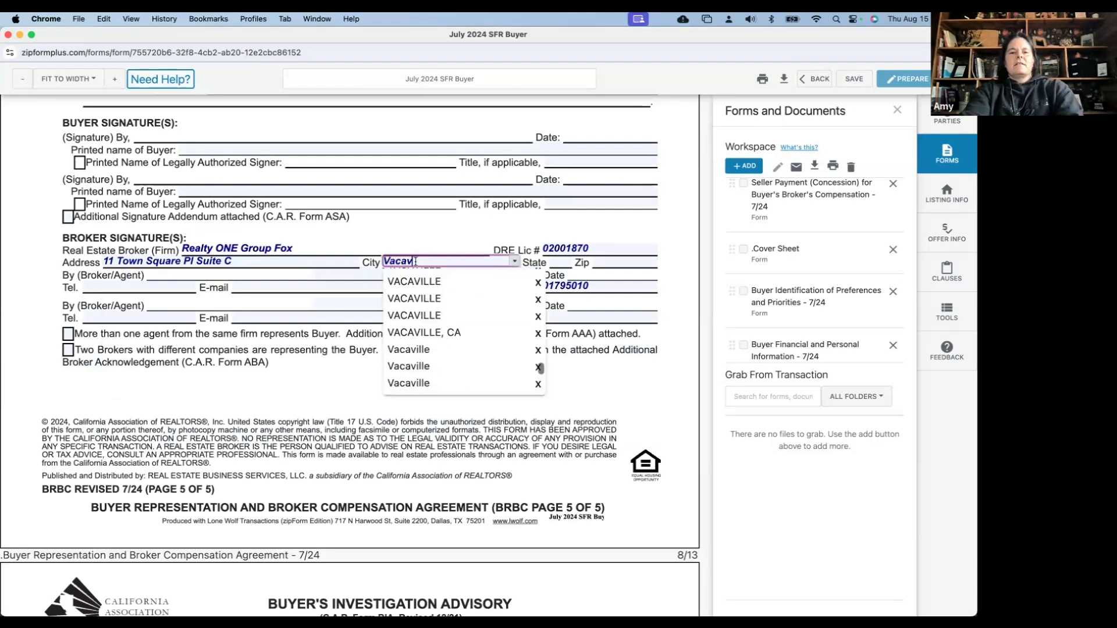
text(v)
scroll(416, 286, up, 2)
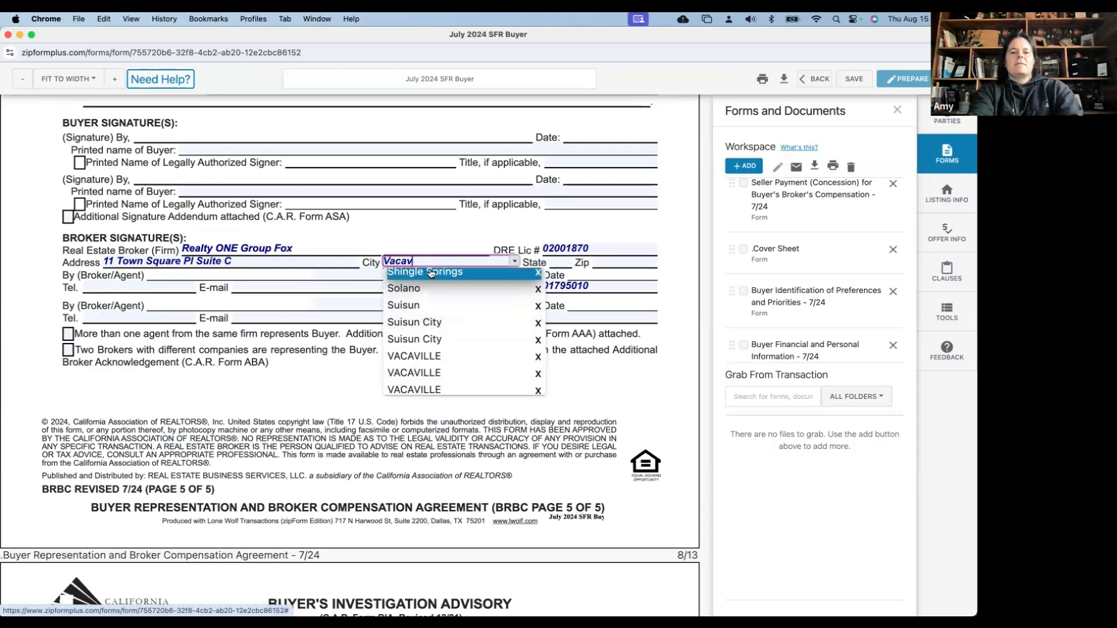
text(ille)
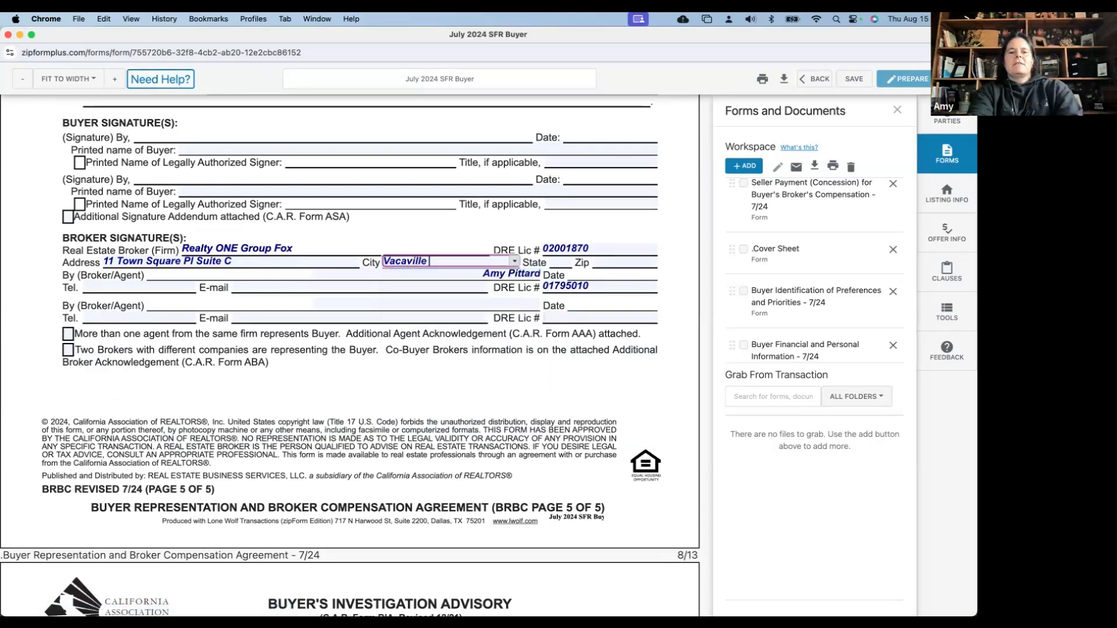
key(Tab)
text(C)
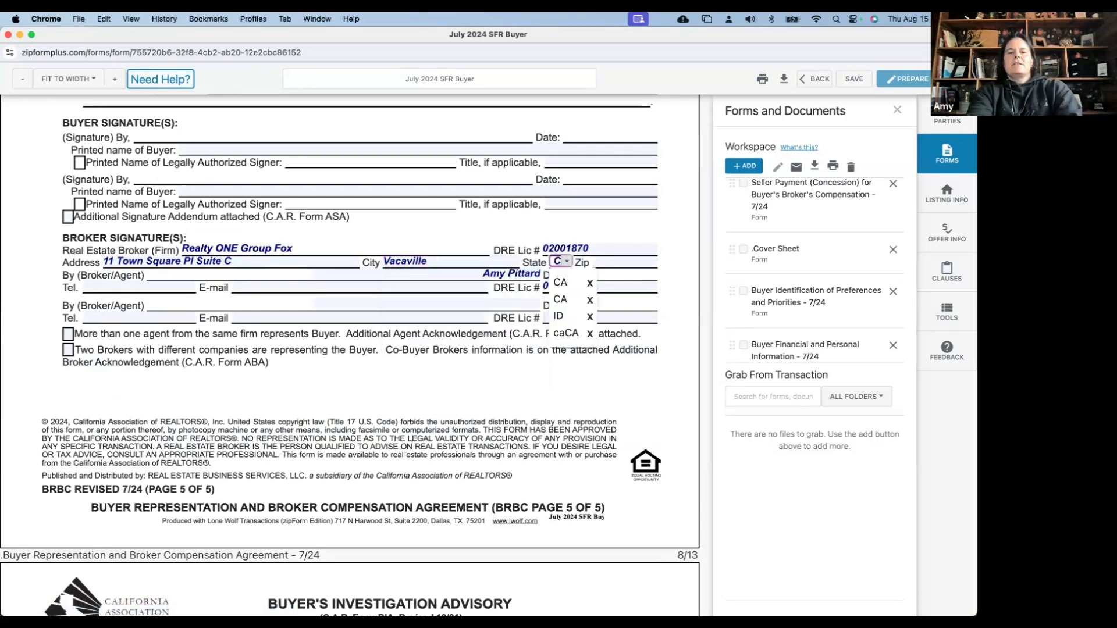
text(A)
key(Tab)
text(95688)
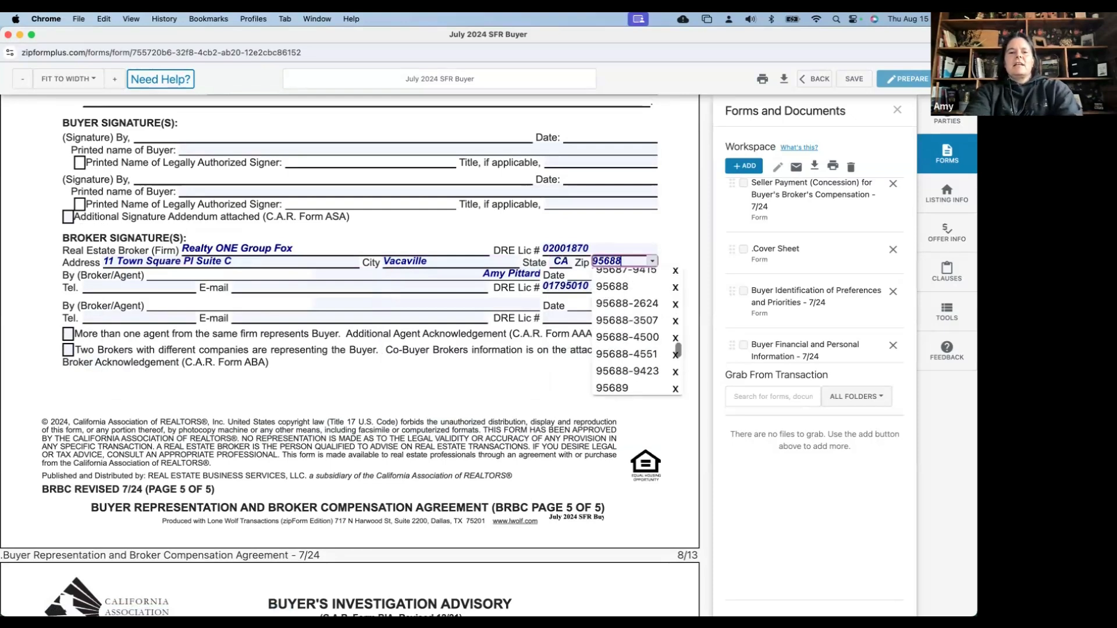
Enter a placeholder phone number and a sample e-mail address in the Tel and E-mail fields
click(145, 286)
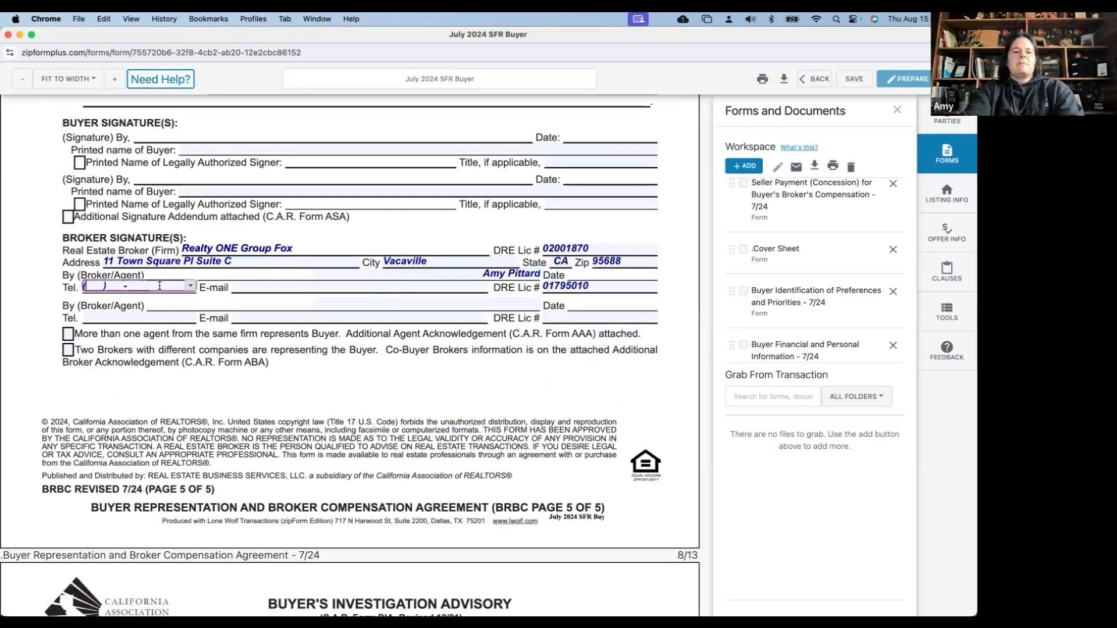
text(54834)
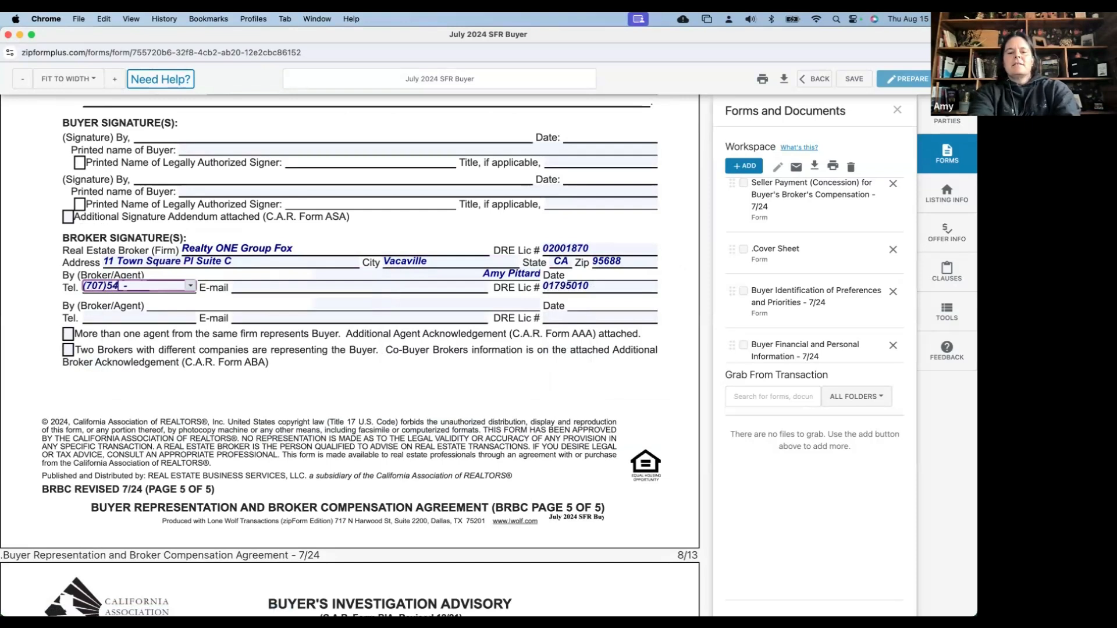
key(BackSpace)
key(BackSpace)
key(BackSpace)
key(BackSpace)
key(BackSpace)
key(BackSpace)
key(BackSpace)
key(BackSpace)
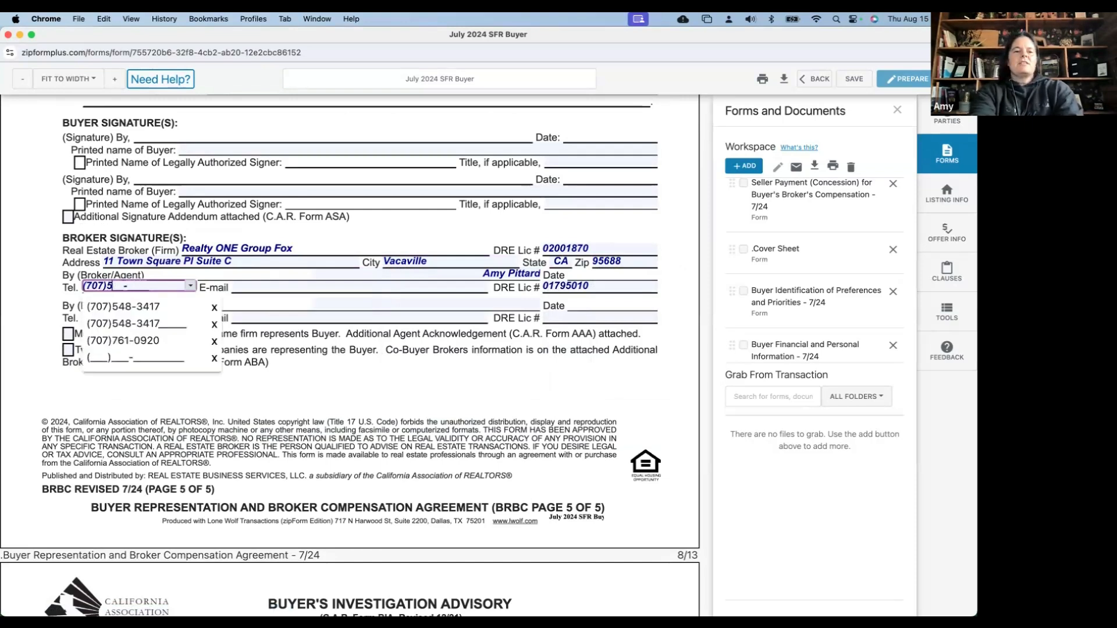
text(123)456-78)
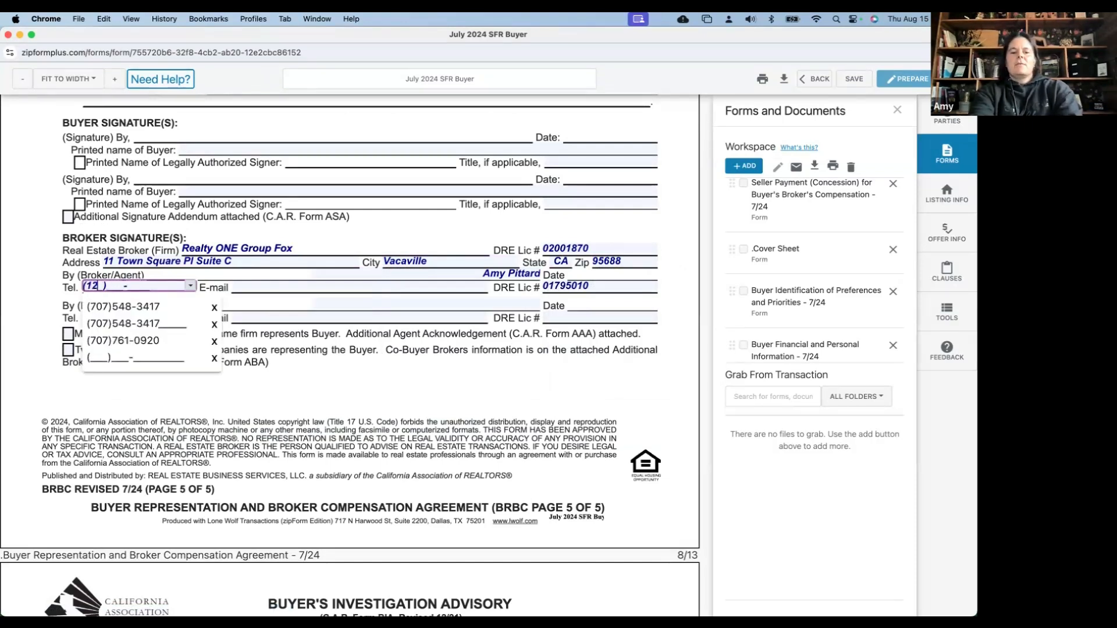
text(90)
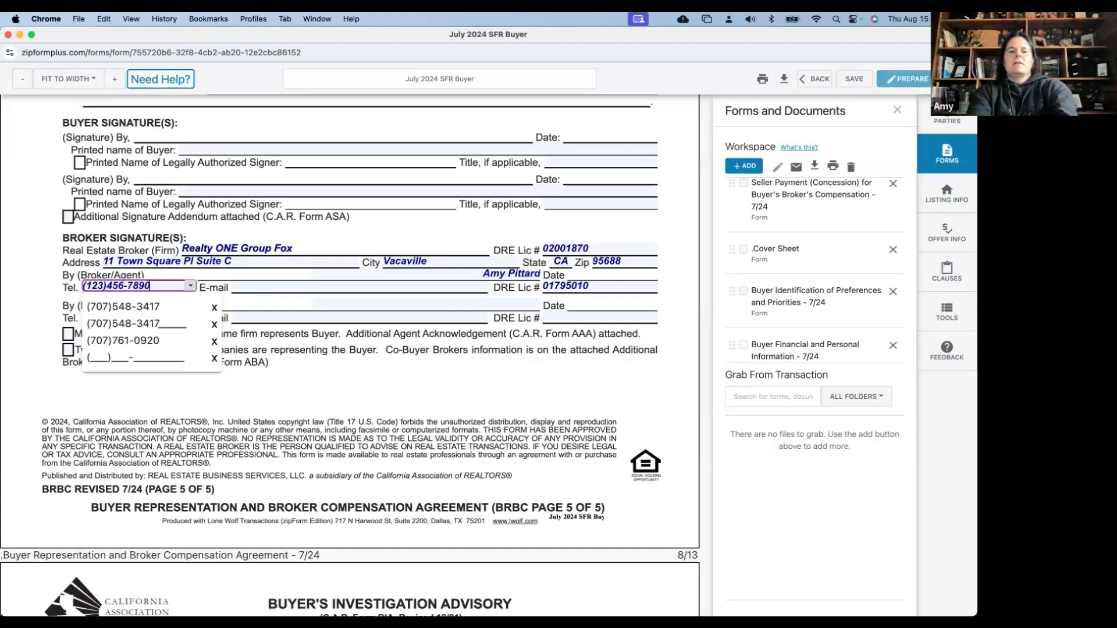
click(257, 287)
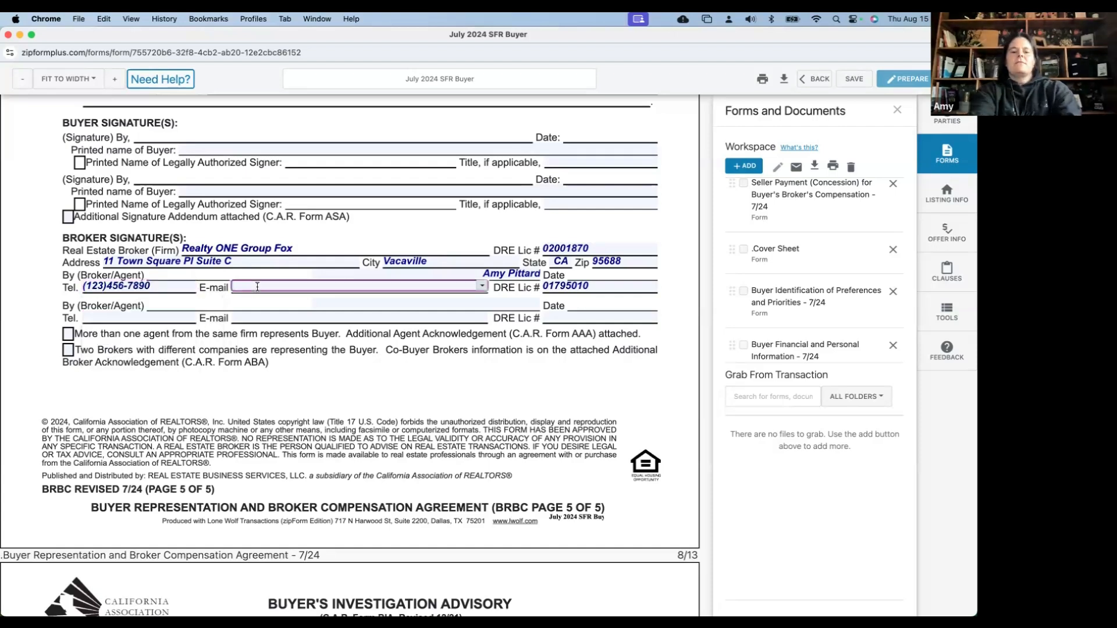
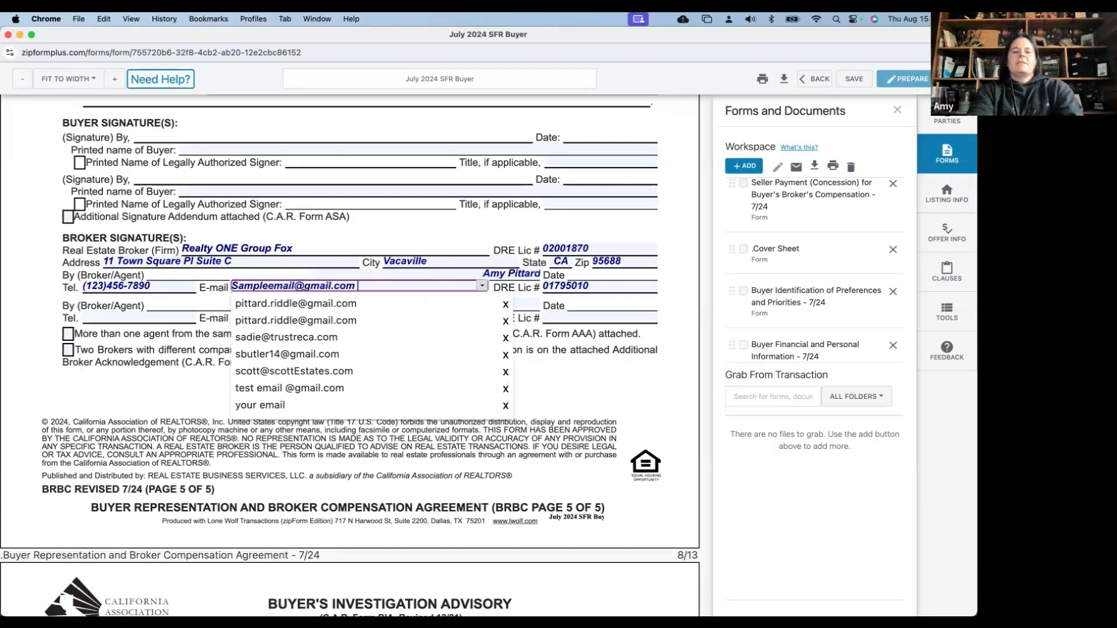
click(331, 285)
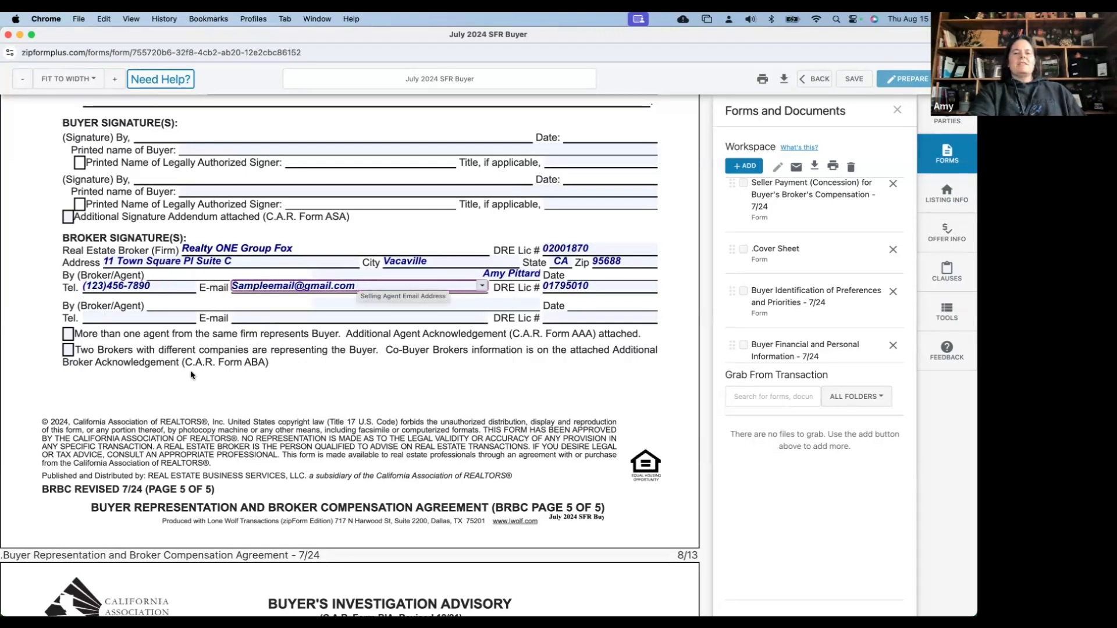
scroll(191, 375, down, 1)
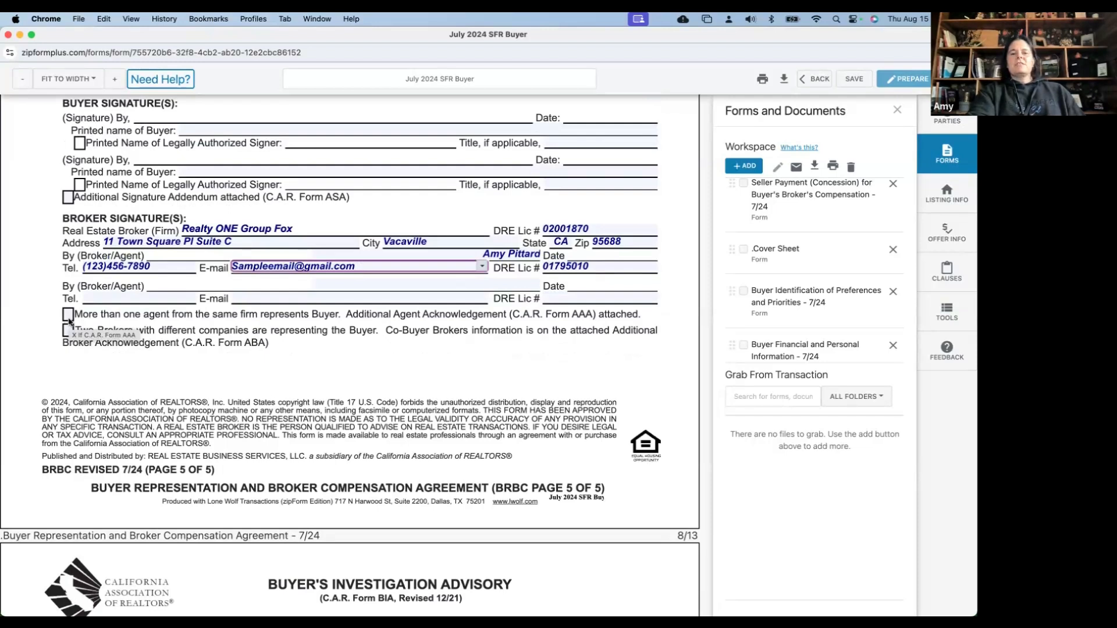
scroll(68, 322, up, 3)
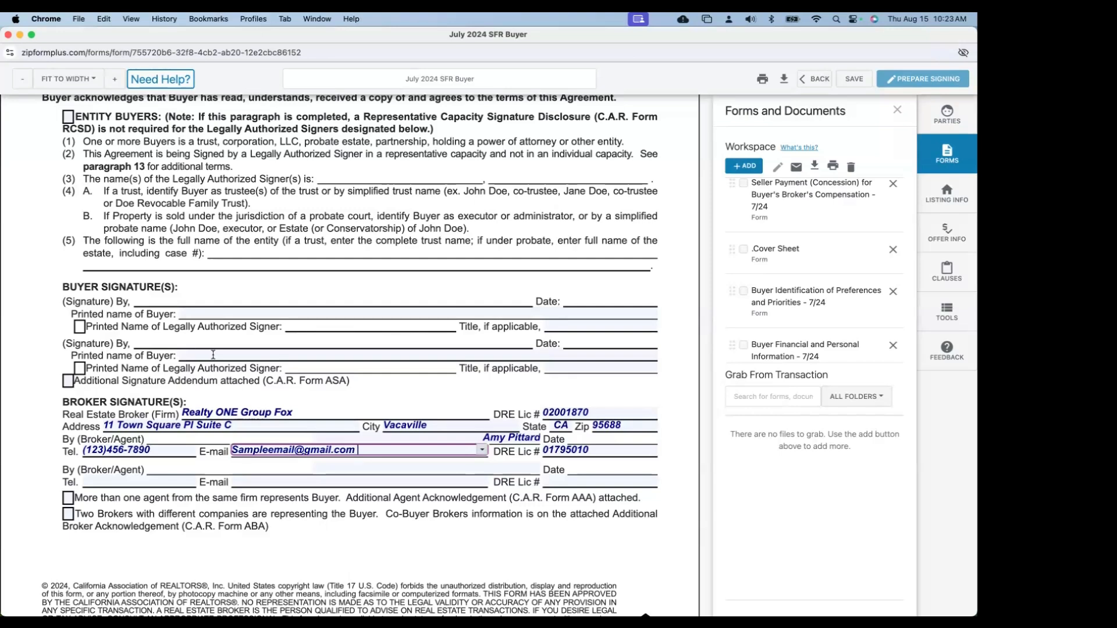
key(XF86AudioRaiseVolume)
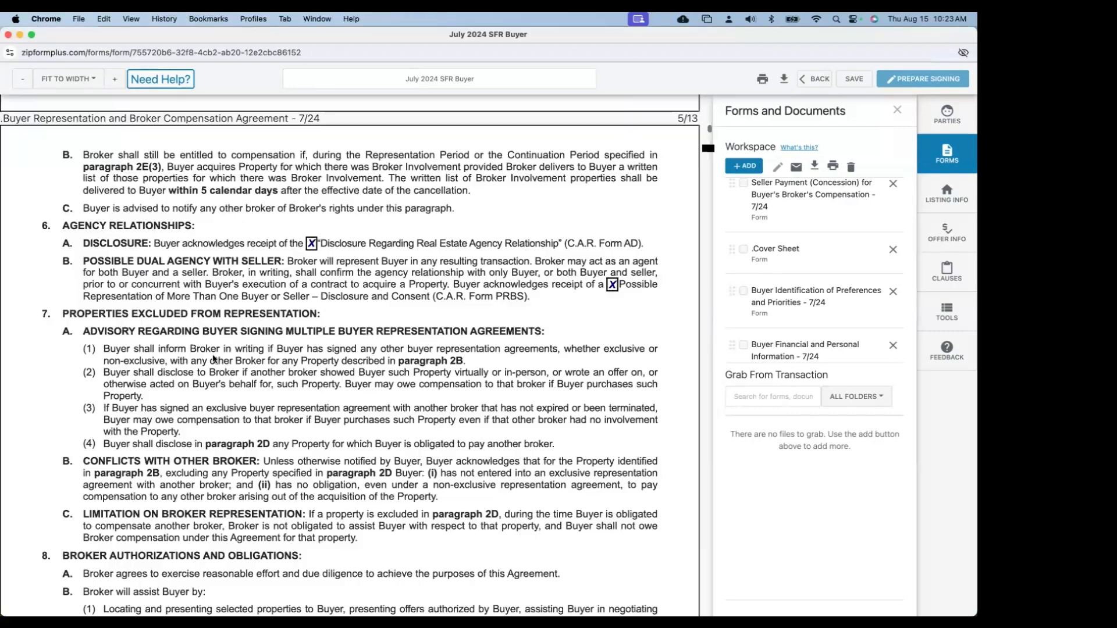
scroll(213, 358, up, 15)
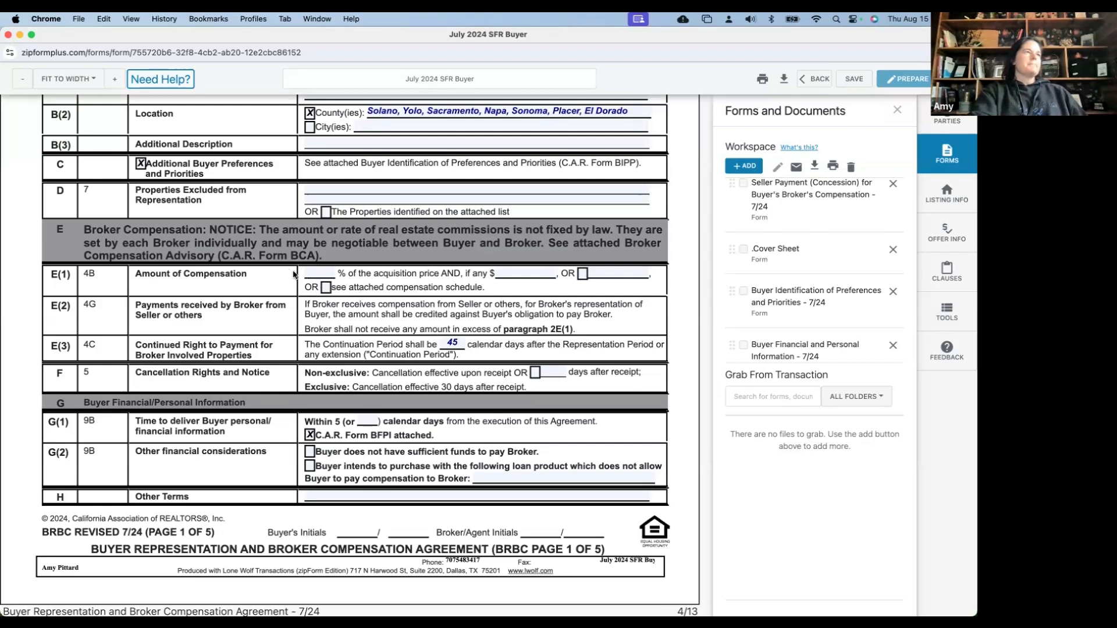
scroll(298, 294, down, 1)
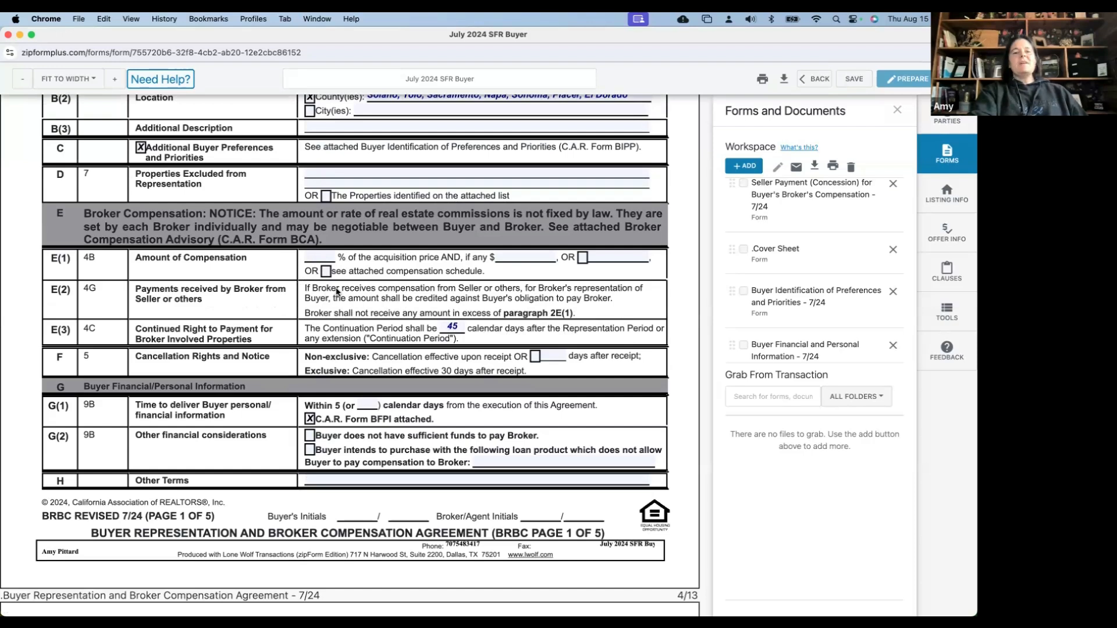
scroll(337, 292, down, 2)
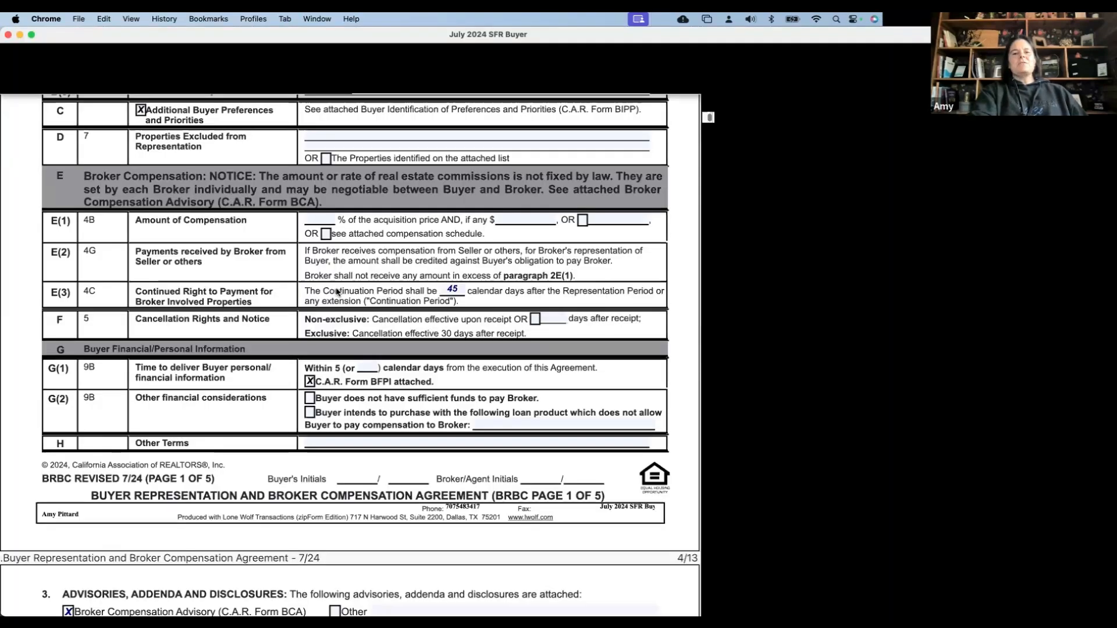
scroll(336, 292, down, 1)
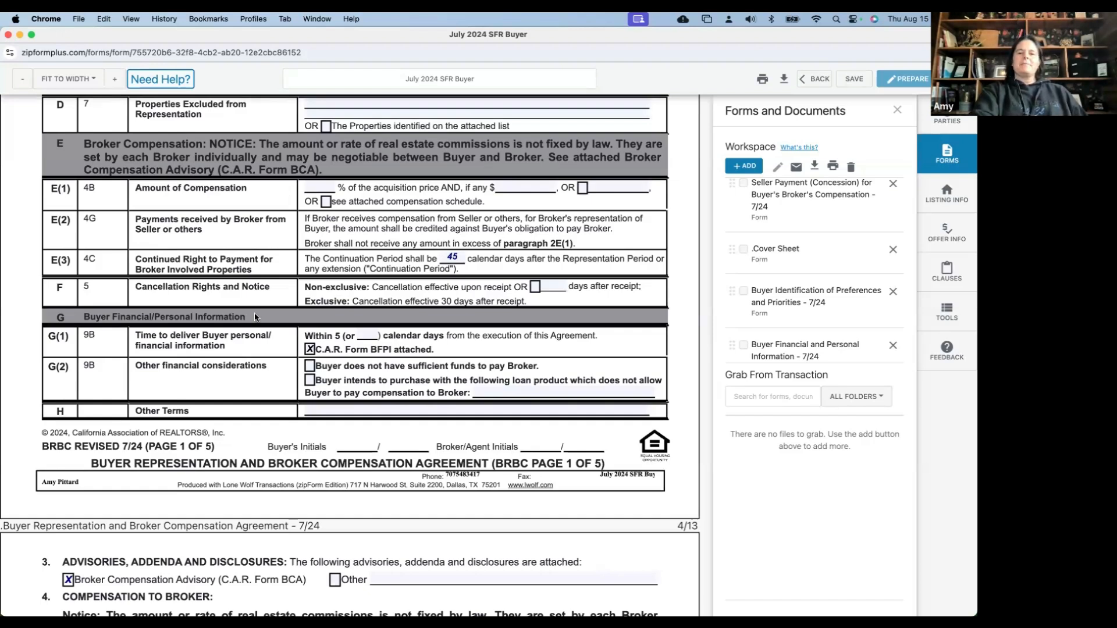
scroll(254, 317, down, 1)
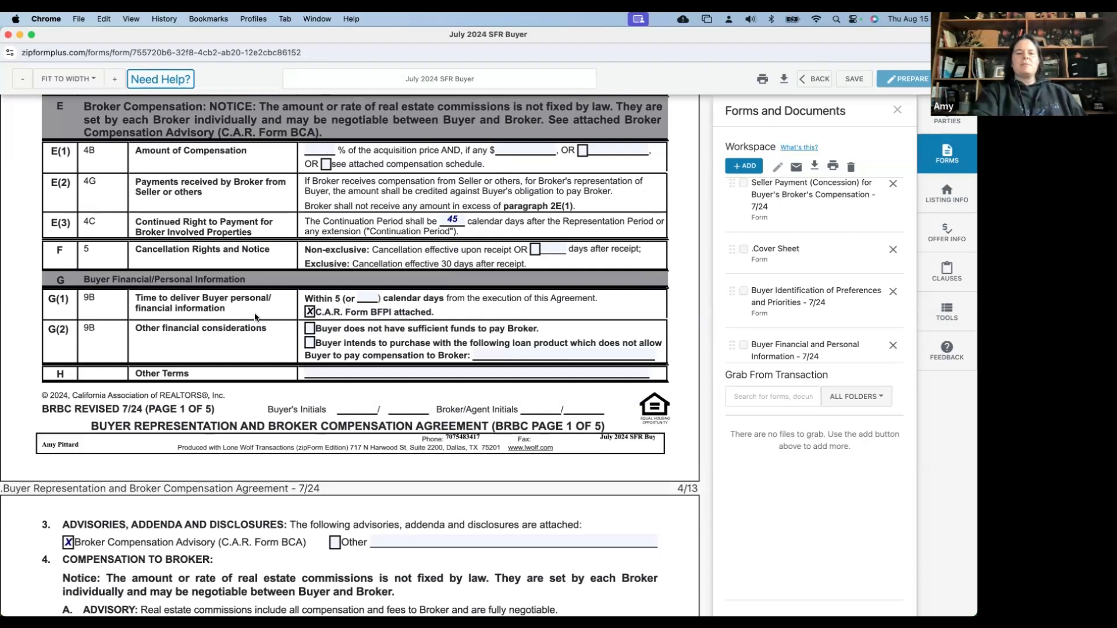
scroll(254, 336, down, 1)
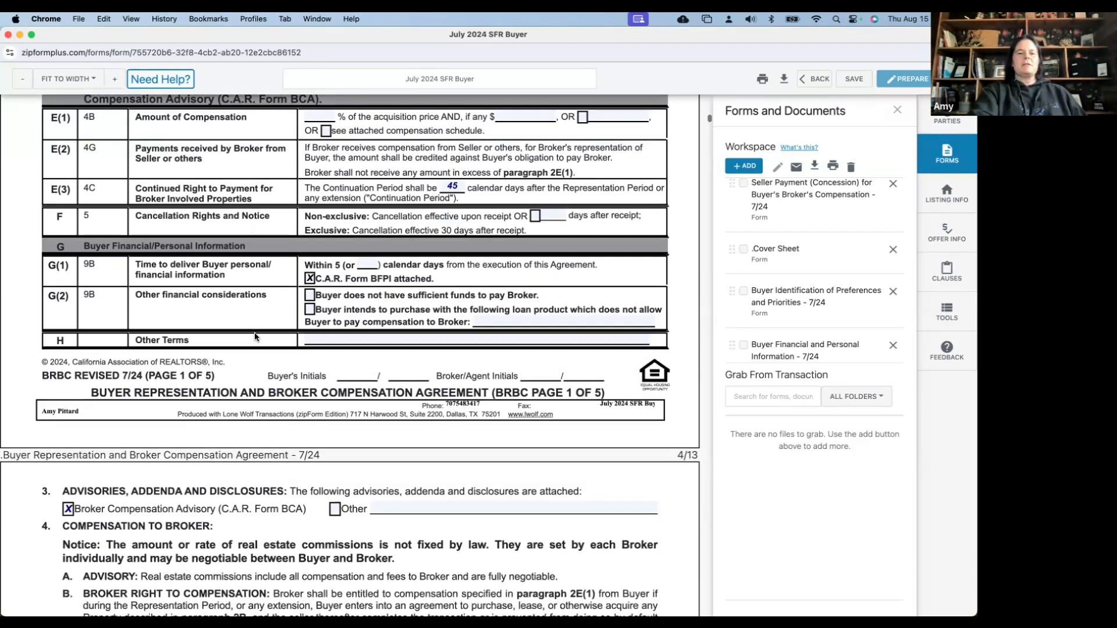
scroll(254, 336, down, 2)
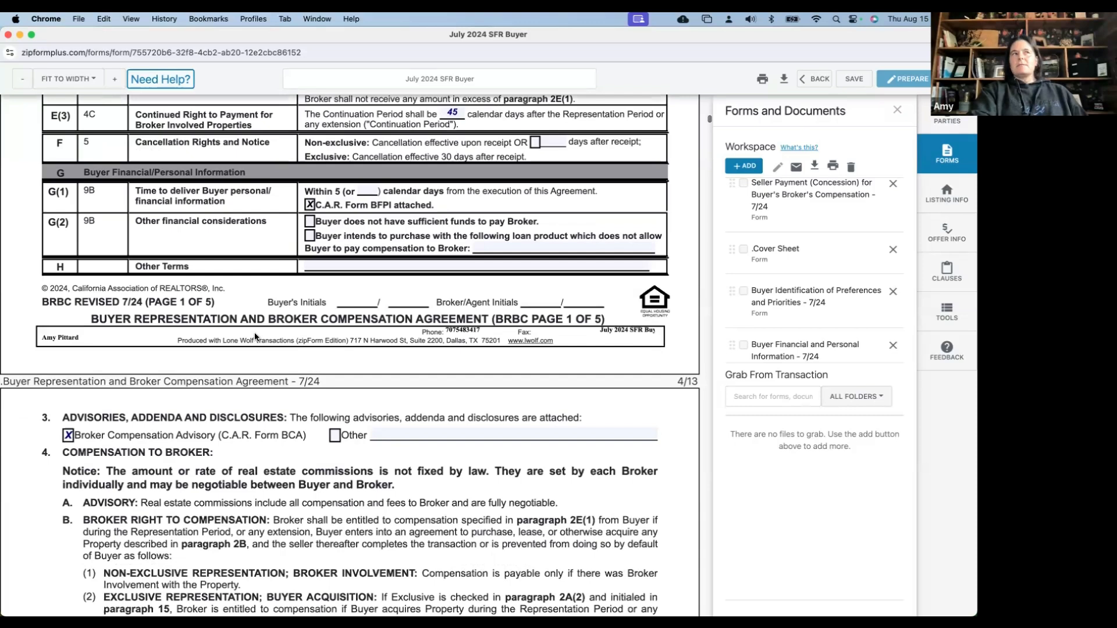
scroll(254, 336, down, 15)
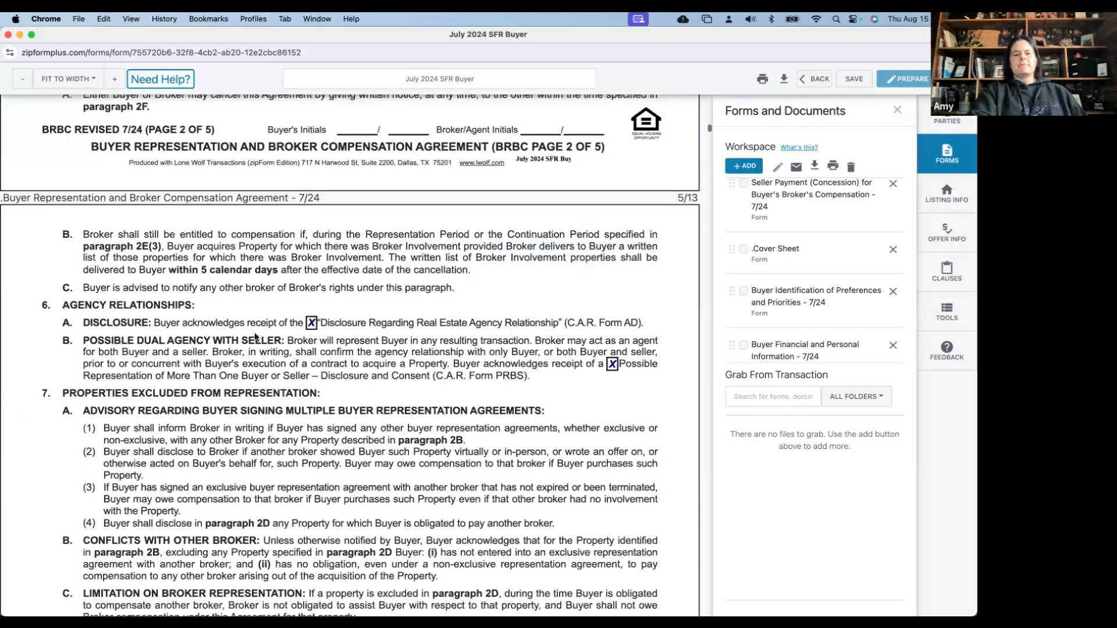
scroll(254, 336, down, 20)
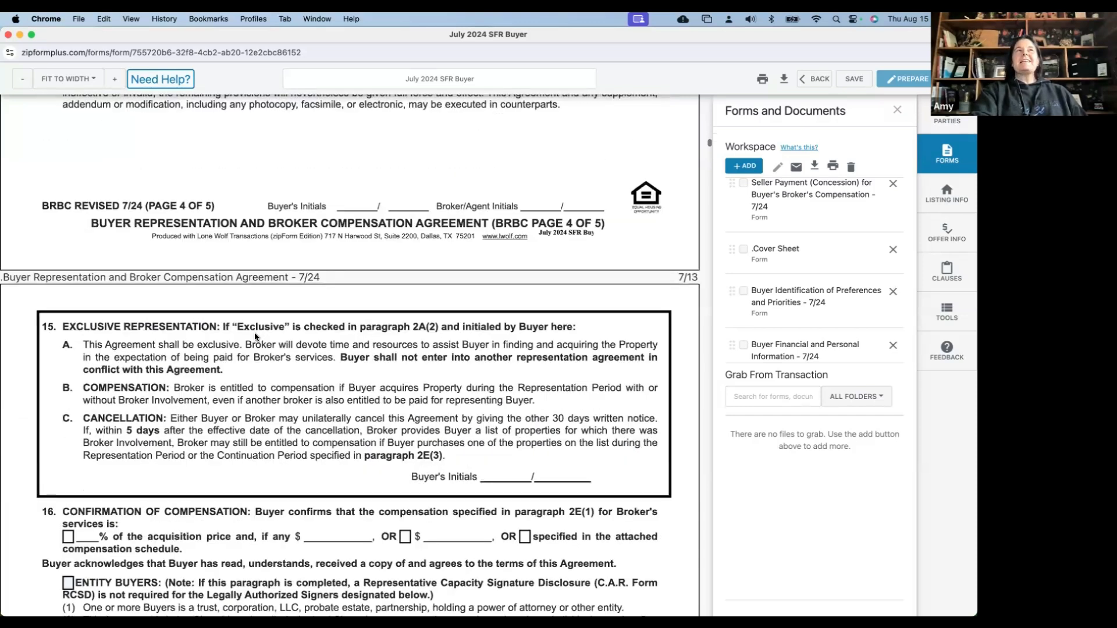
scroll(254, 336, down, 5)
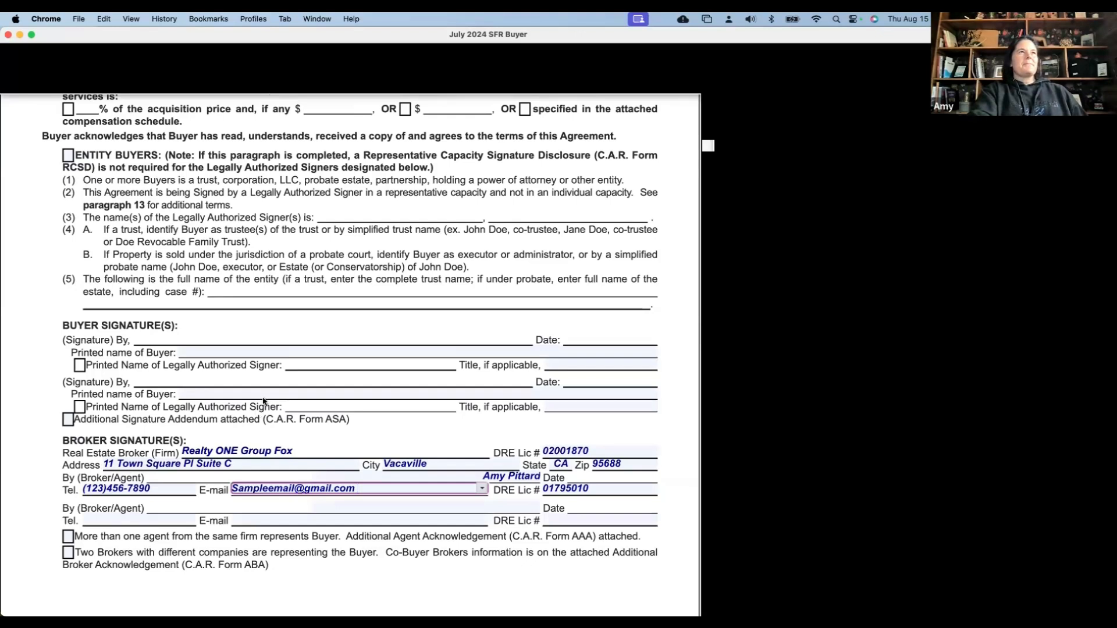
scroll(263, 397, down, 1)
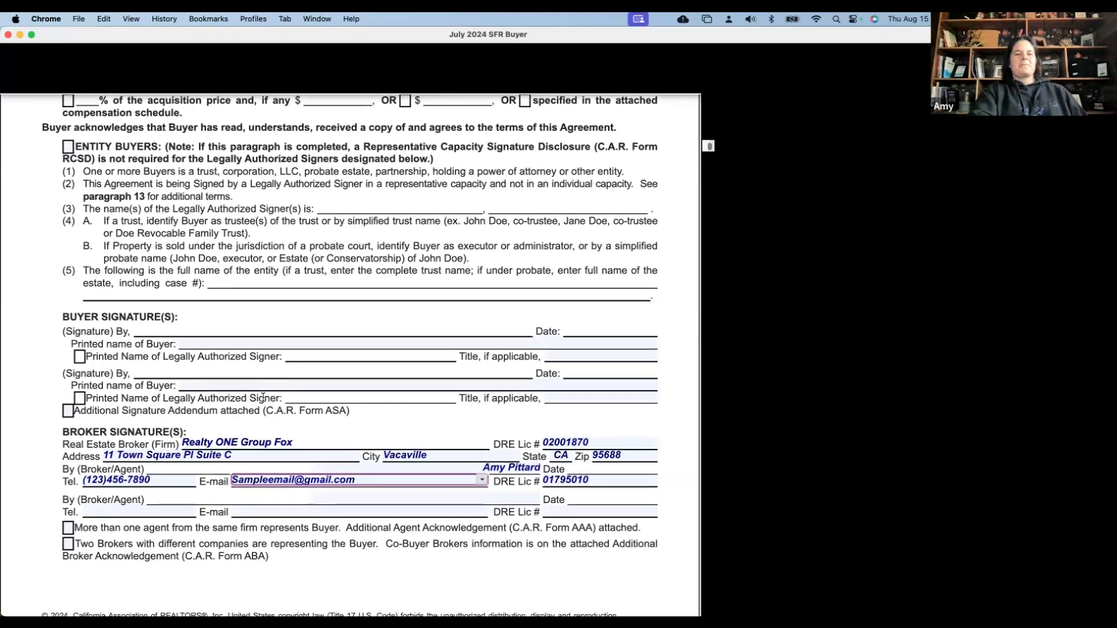
scroll(263, 398, down, 5)
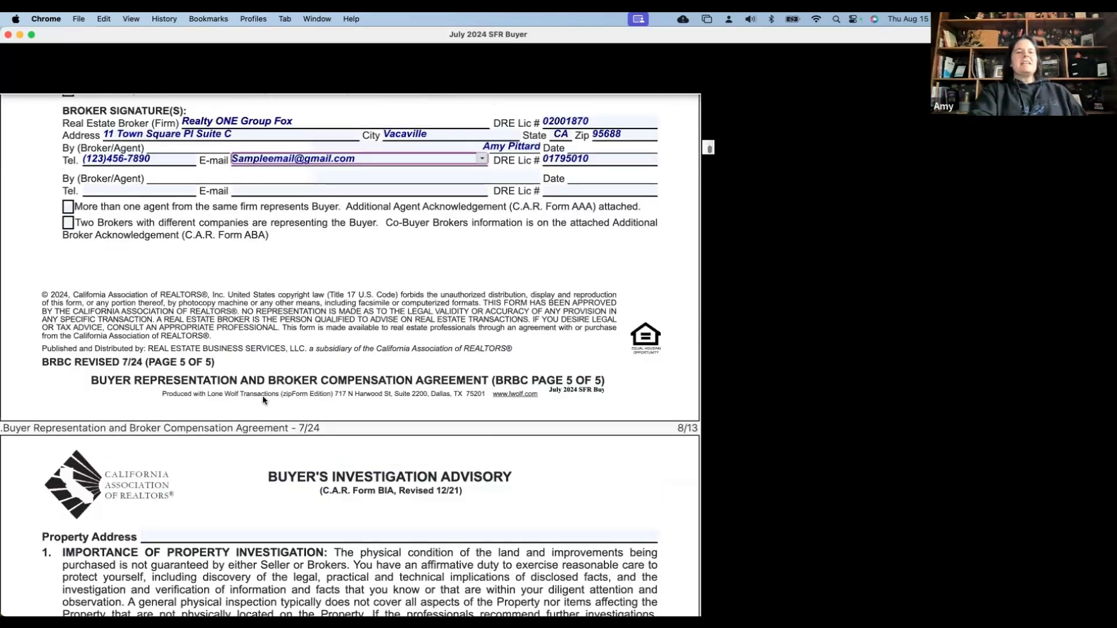
scroll(203, 209, down, 5)
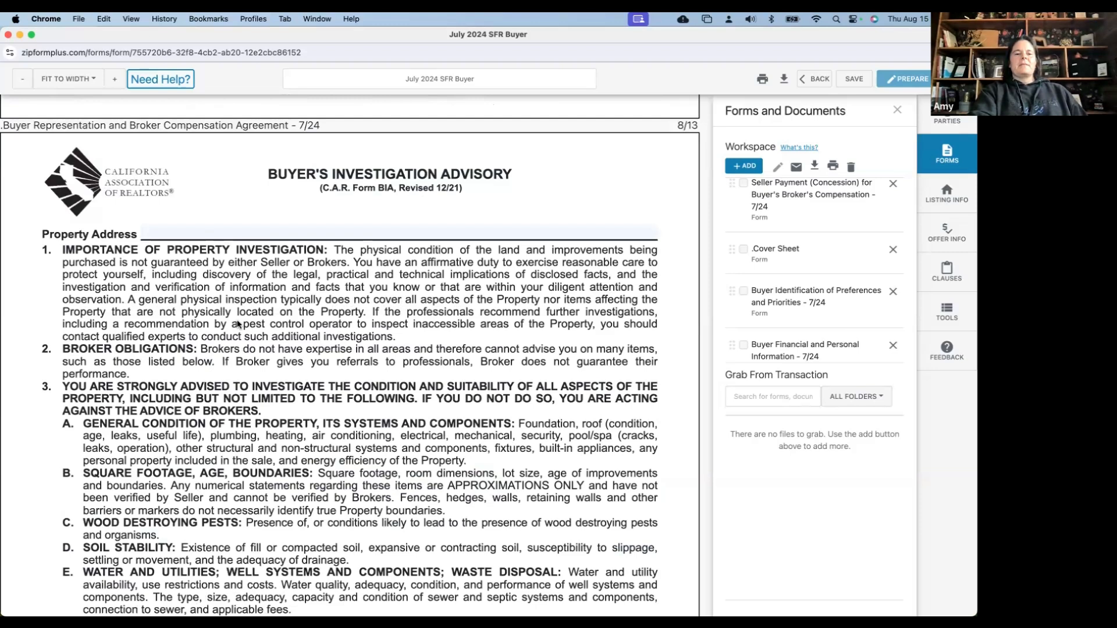
scroll(264, 390, down, 15)
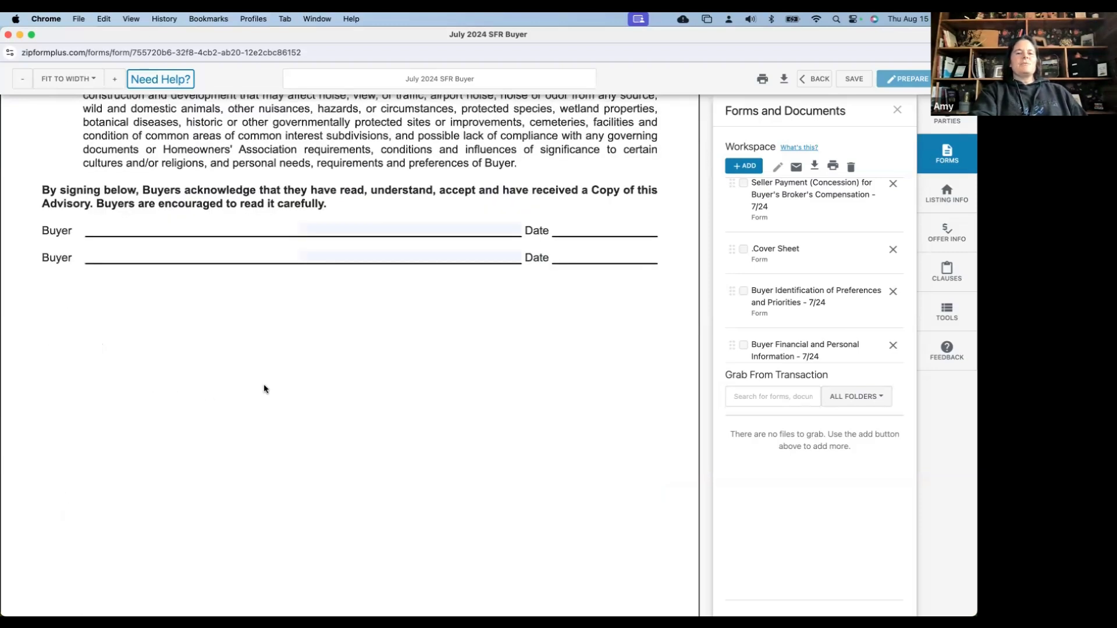
scroll(264, 389, down, 1)
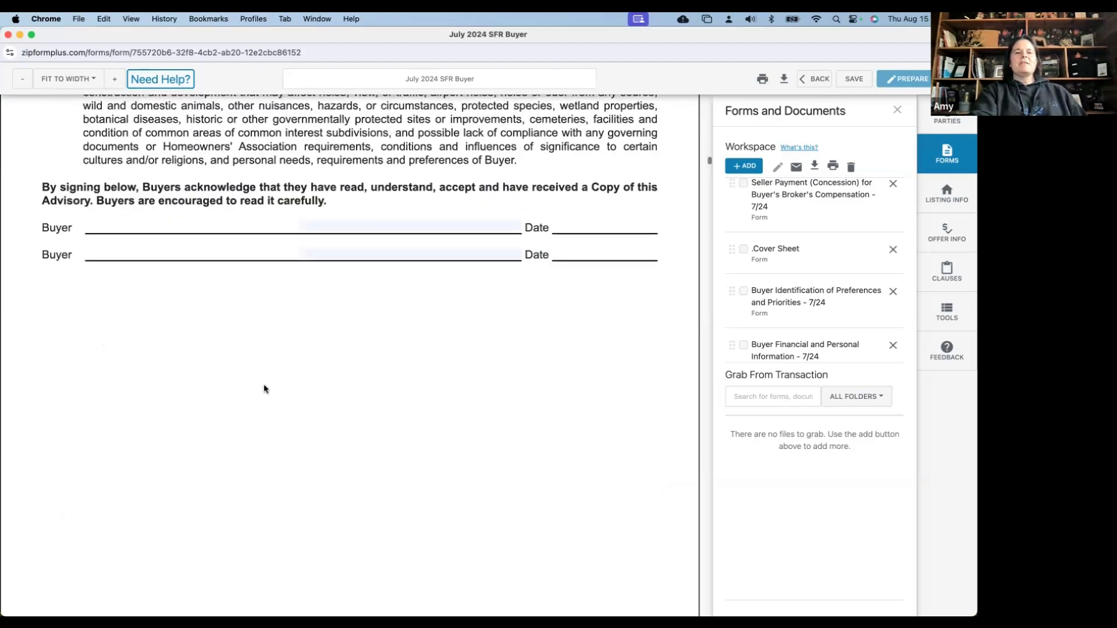
scroll(265, 389, down, 10)
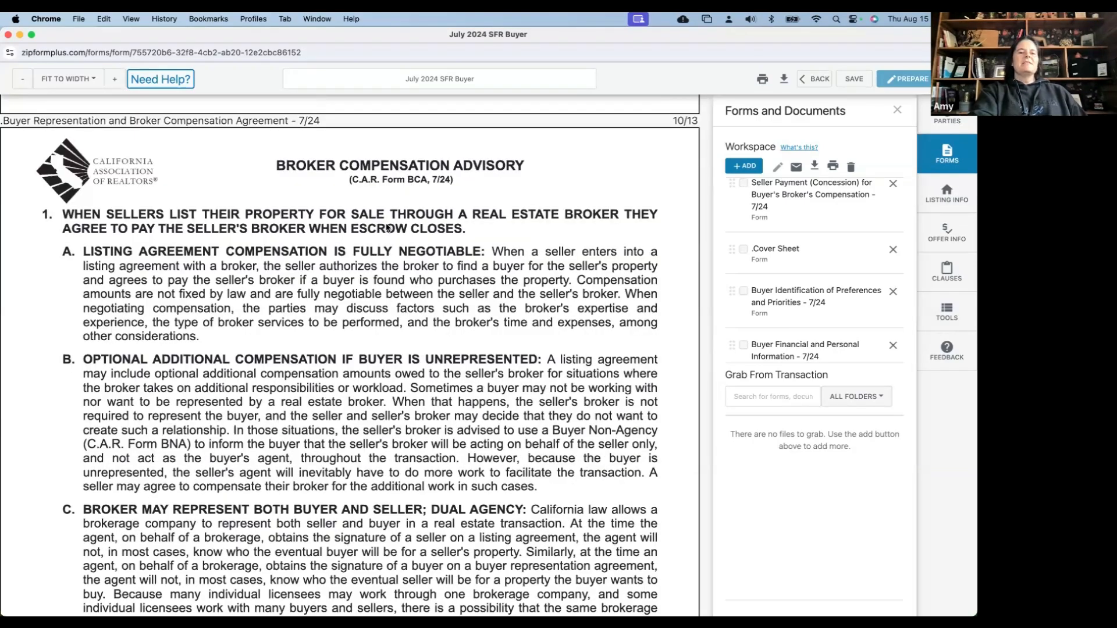
scroll(388, 228, down, 1)
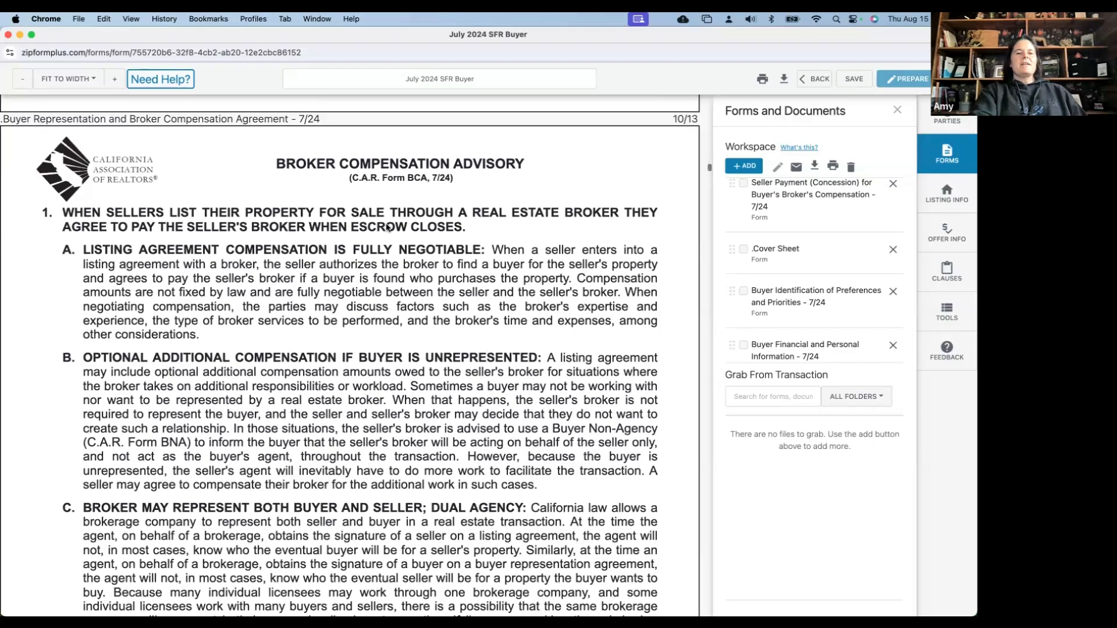
scroll(388, 228, down, 3)
scroll(228, 222, down, 5)
scroll(228, 223, down, 4)
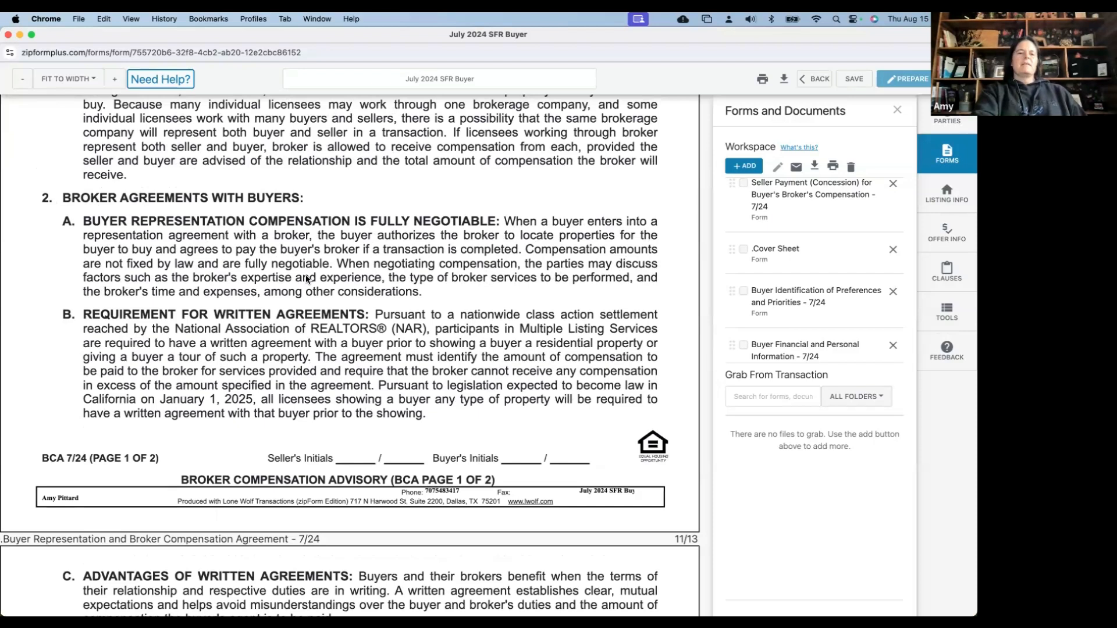
scroll(306, 279, down, 4)
scroll(306, 279, down, 2)
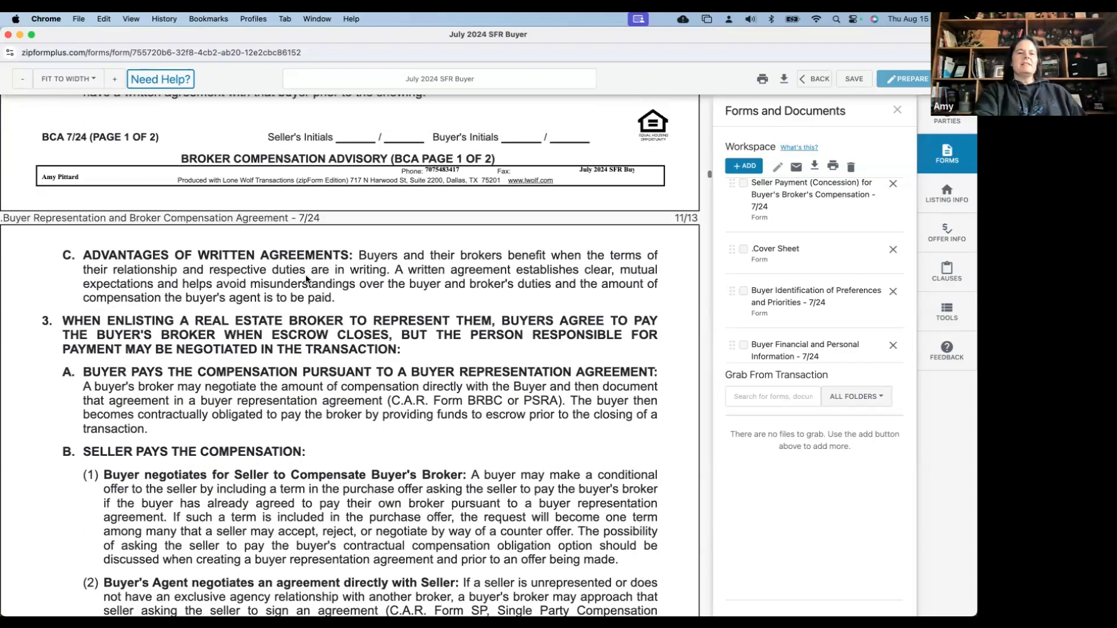
scroll(306, 279, up, 5)
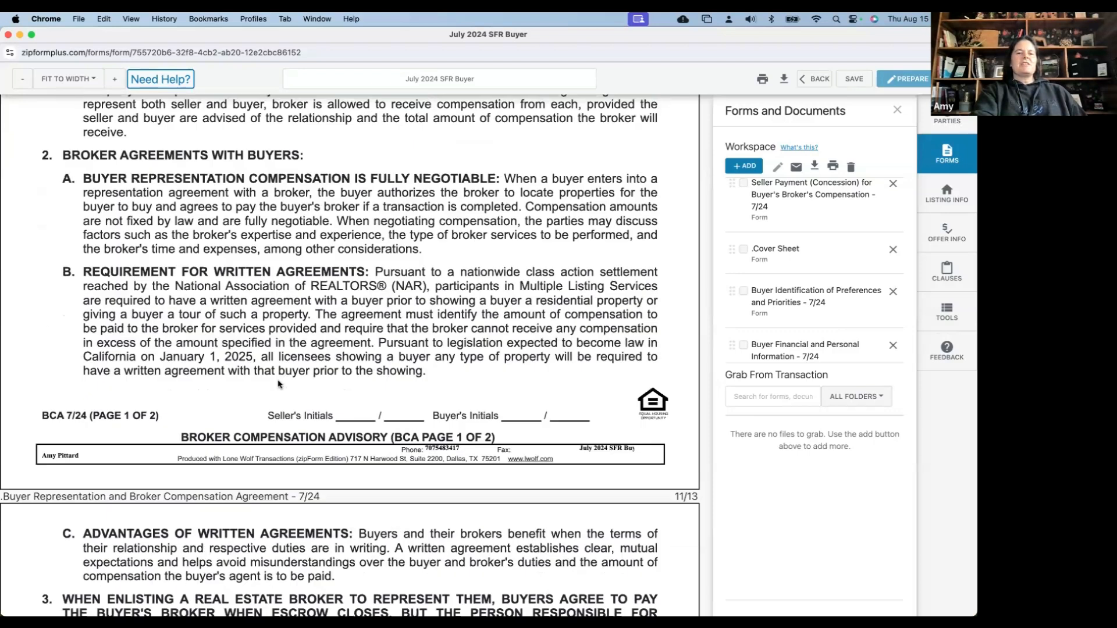
scroll(278, 384, down, 1)
scroll(278, 384, down, 1)
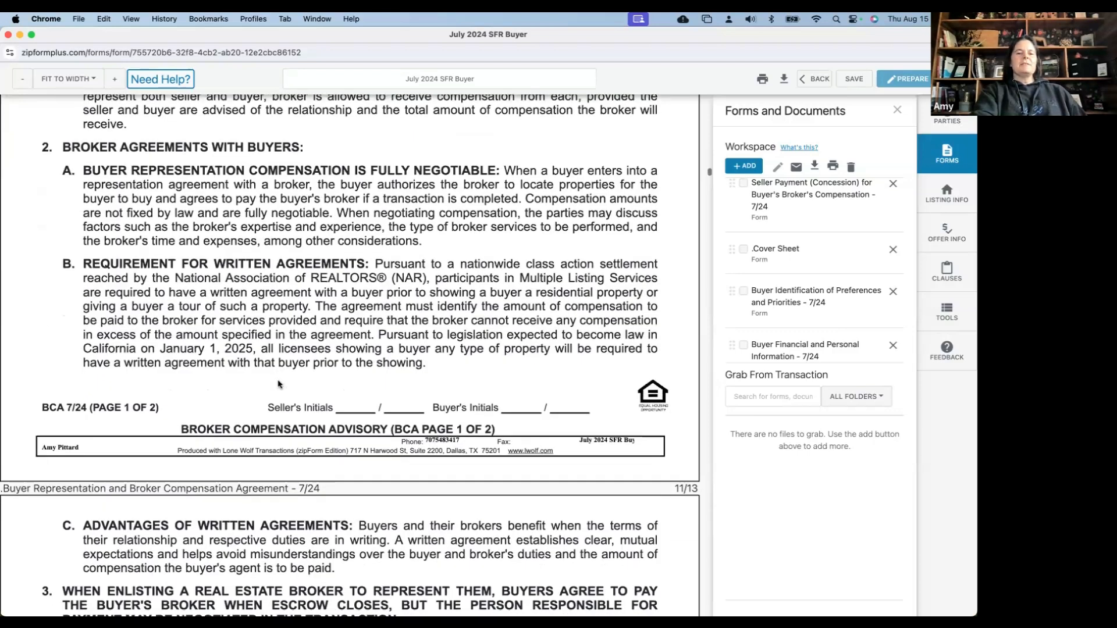
scroll(278, 384, down, 7)
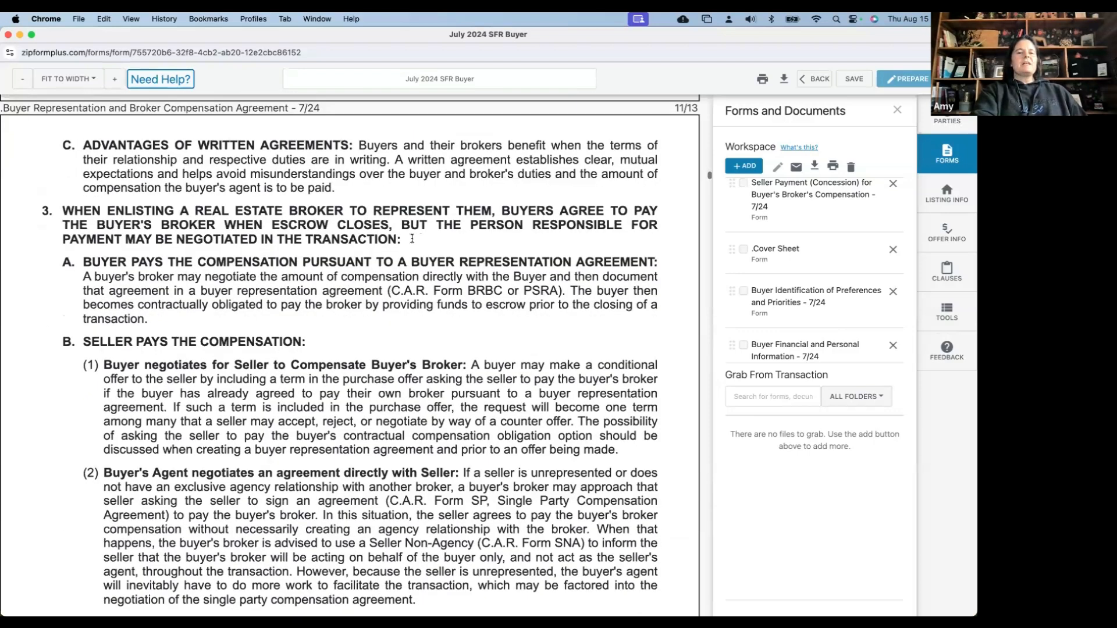
scroll(387, 265, down, 10)
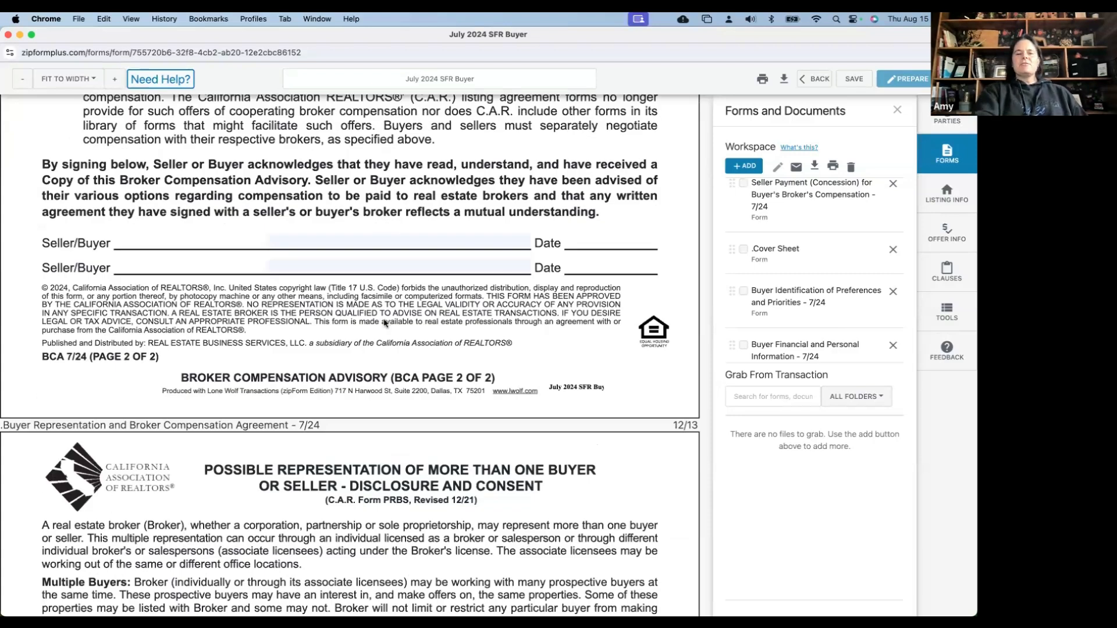
scroll(386, 323, down, 5)
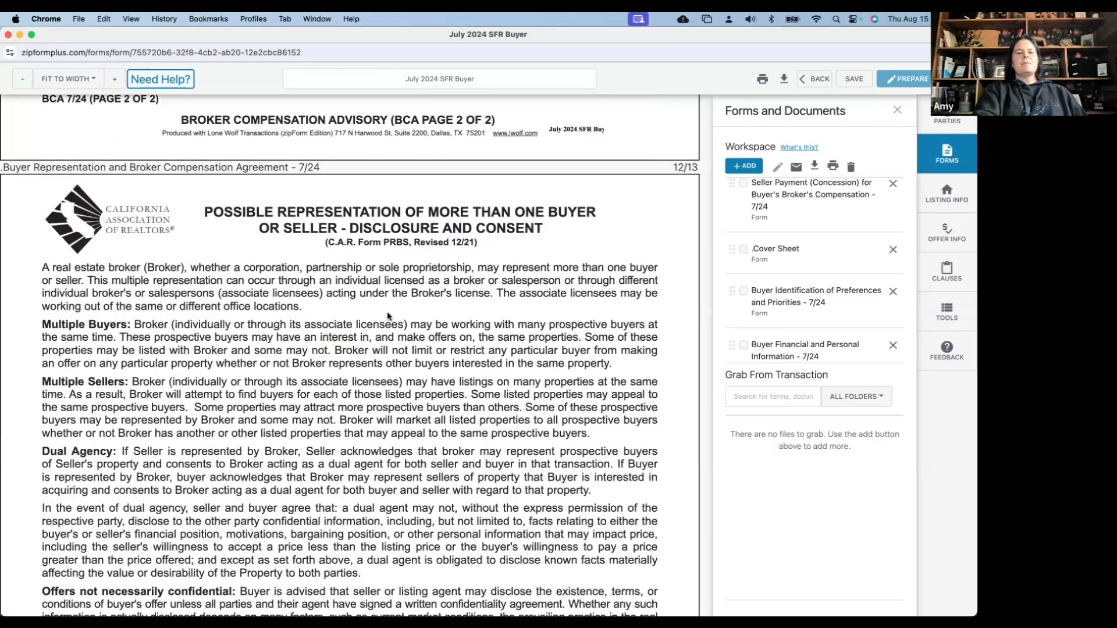
scroll(387, 316, down, 3)
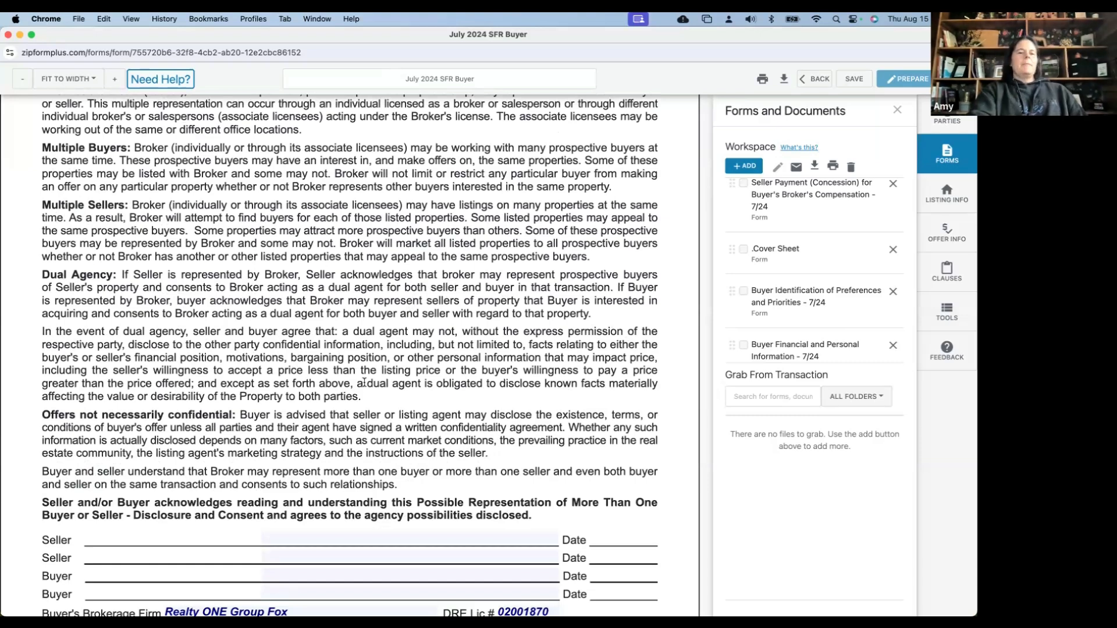
scroll(364, 385, down, 5)
scroll(361, 390, down, 1)
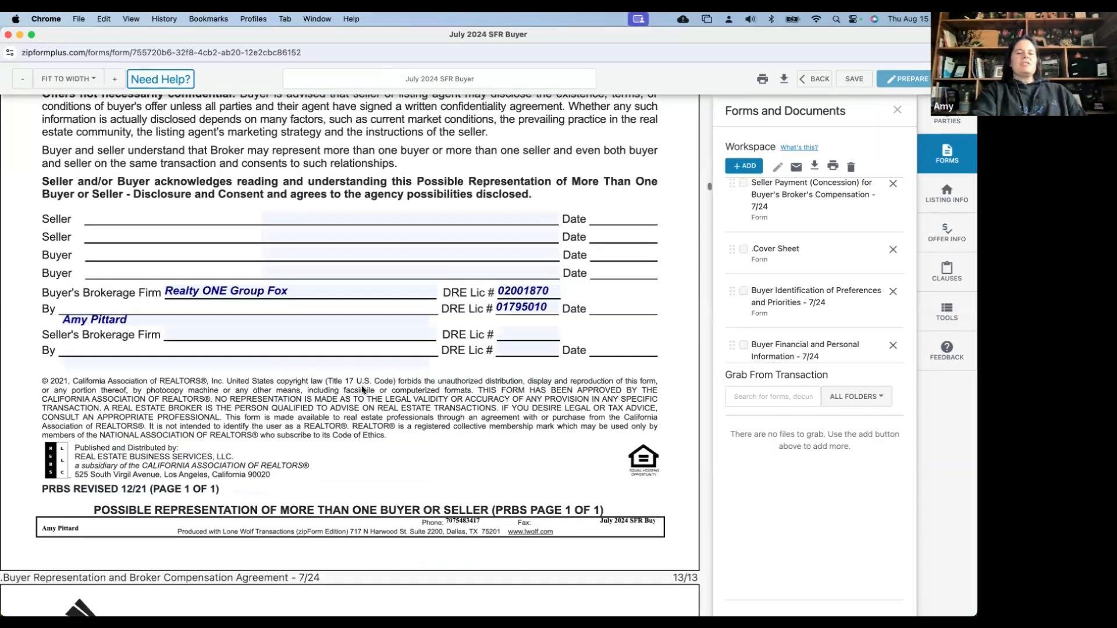
scroll(361, 390, down, 1)
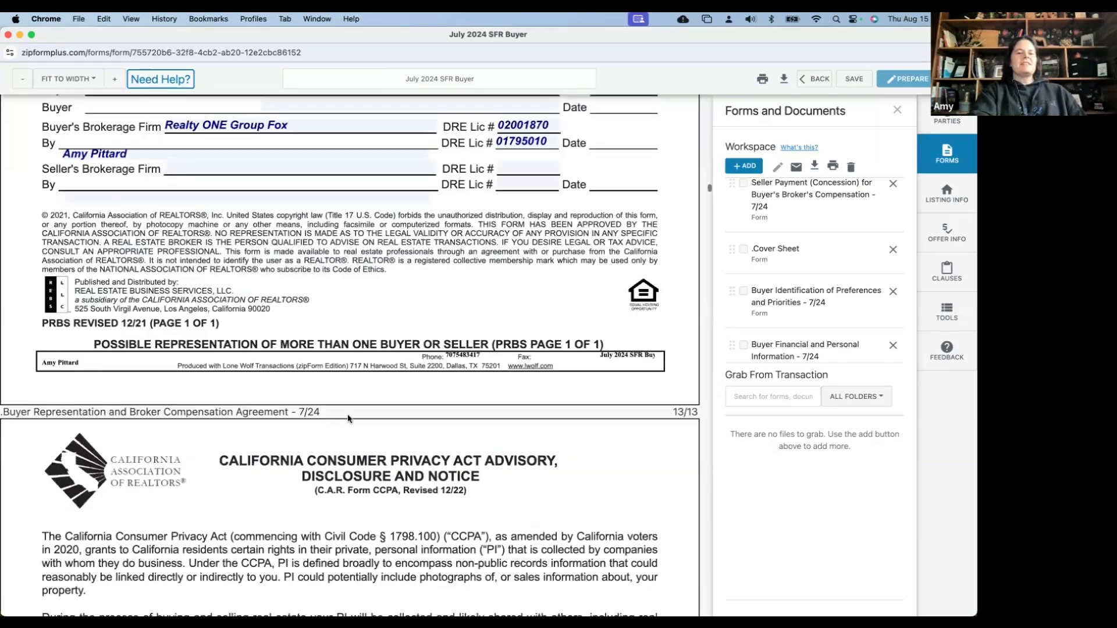
scroll(344, 404, down, 7)
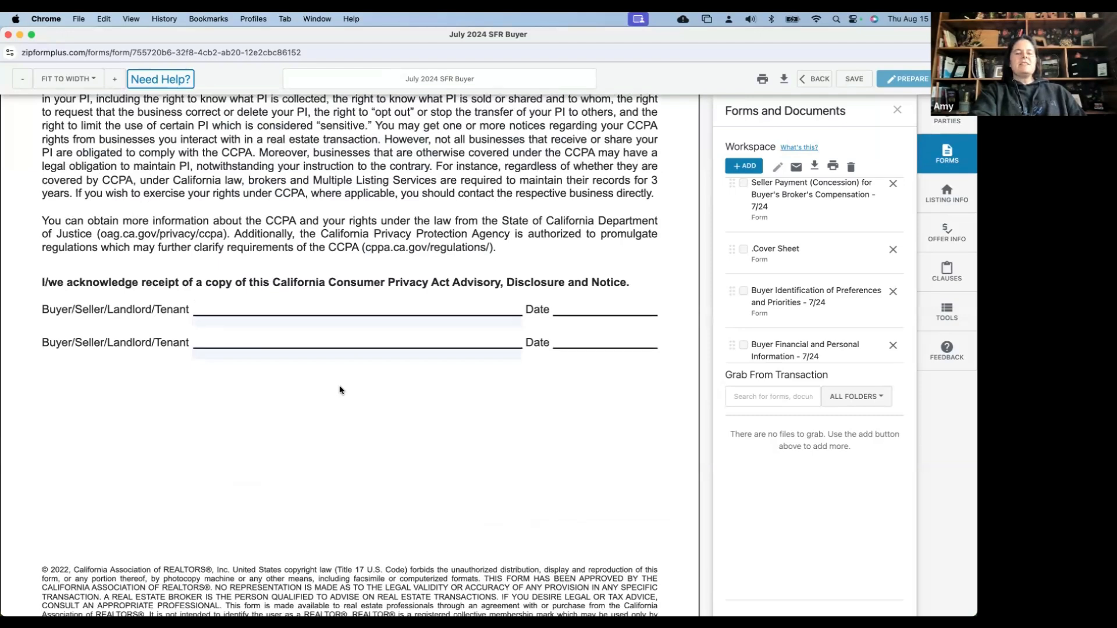
scroll(341, 389, down, 2)
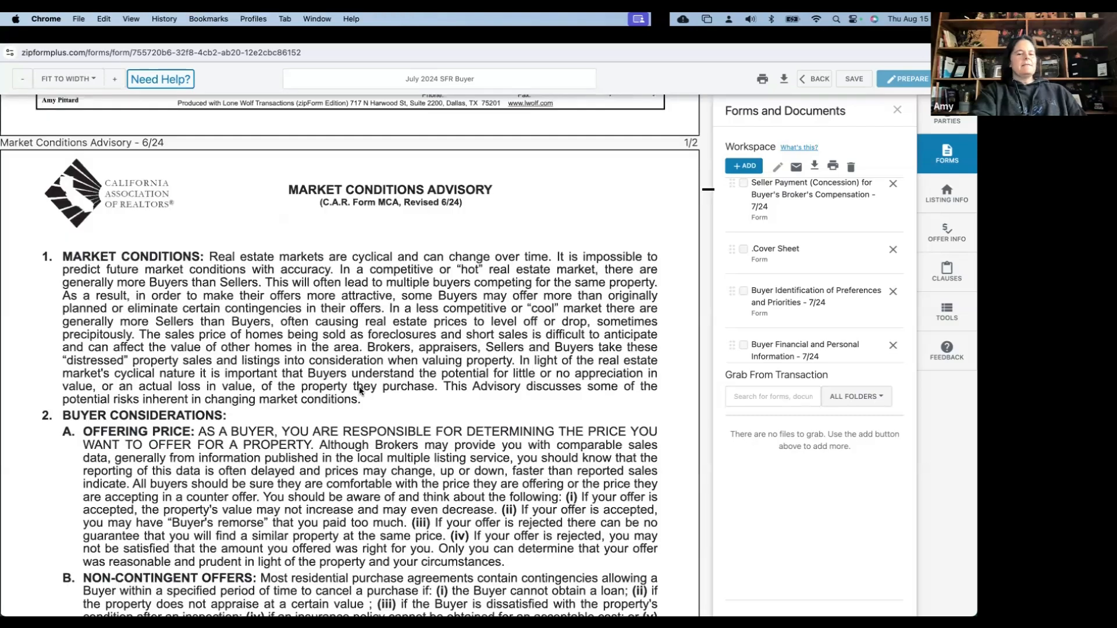
scroll(359, 391, down, 20)
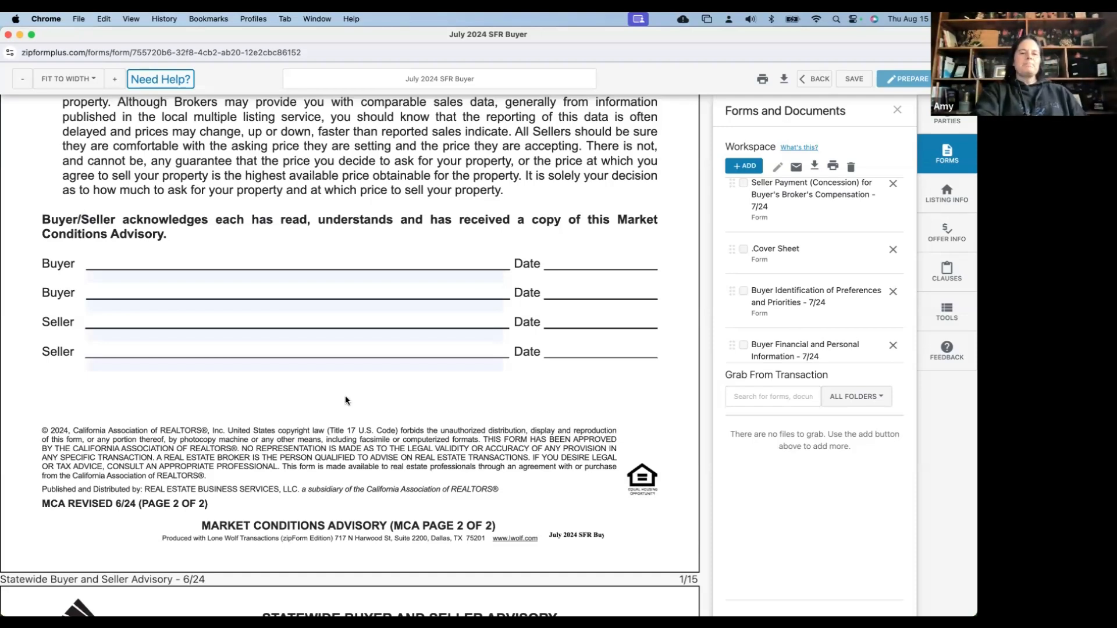
scroll(345, 400, down, 1)
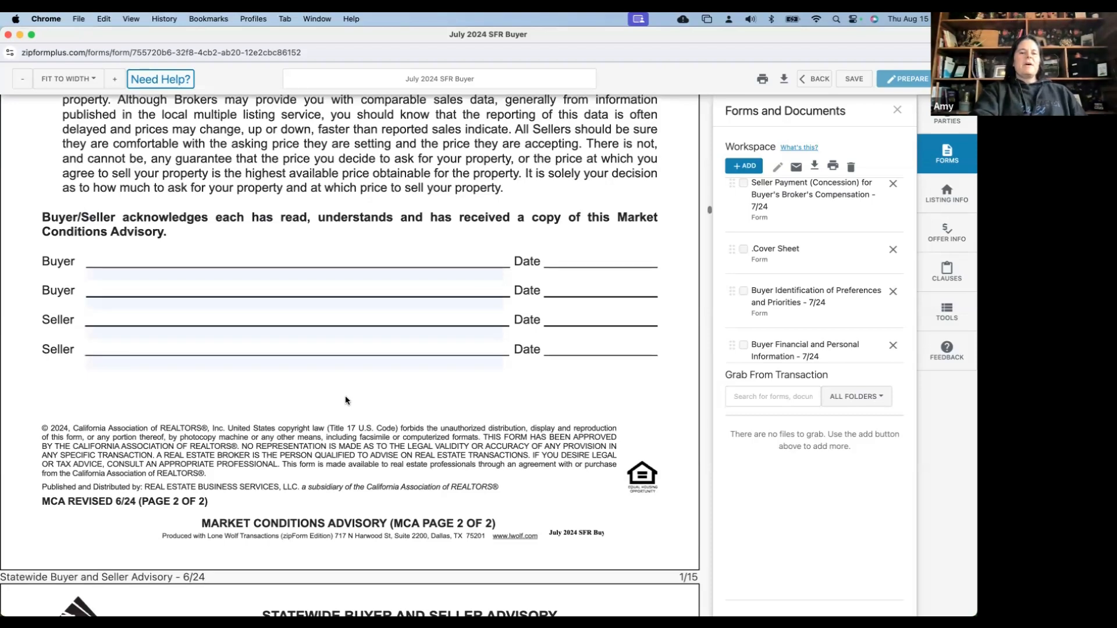
scroll(346, 400, down, 10)
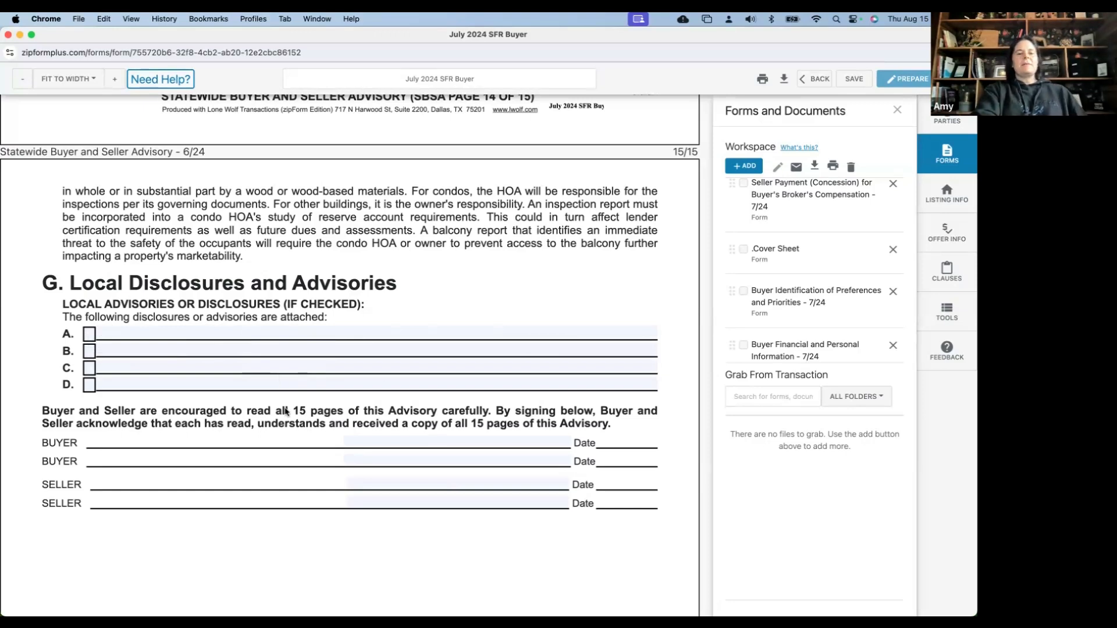
scroll(381, 385, down, 3)
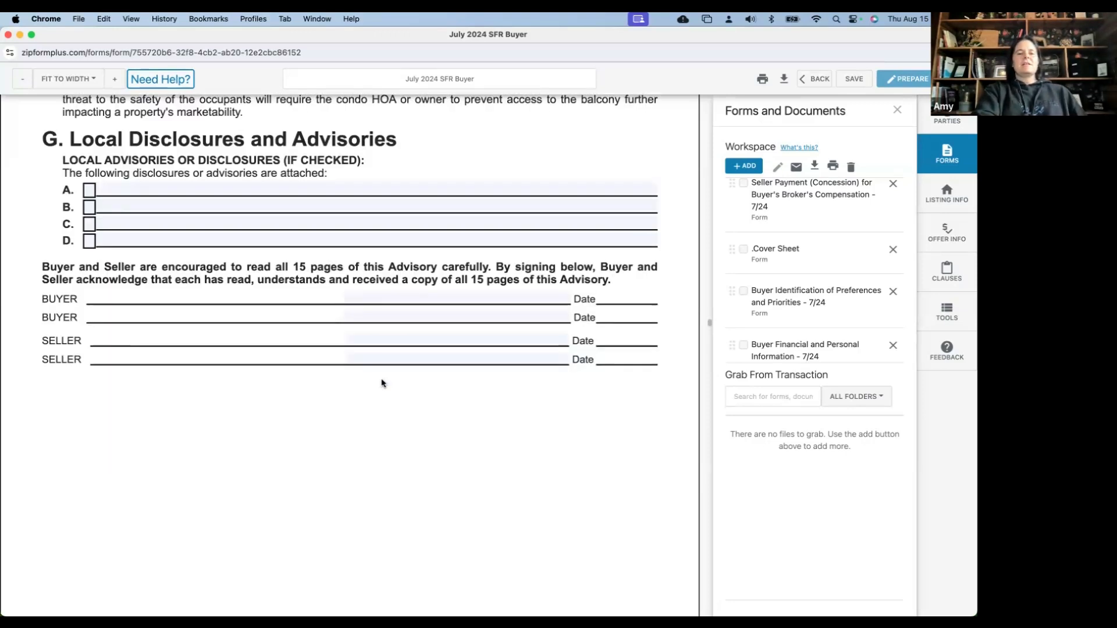
scroll(381, 382, down, 10)
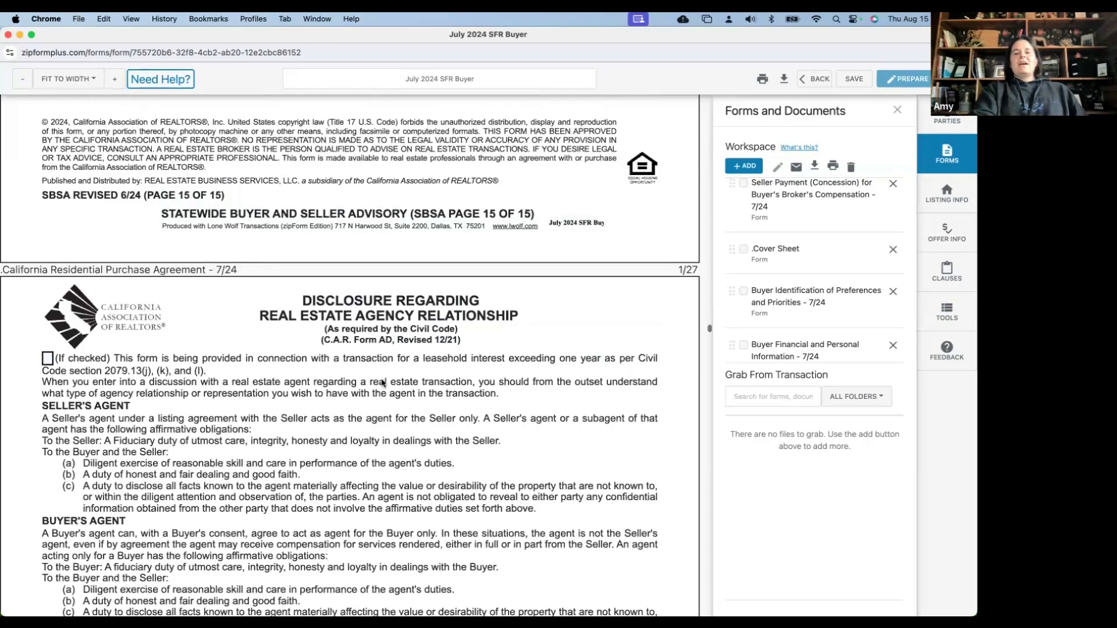
scroll(821, 312, down, 1)
scroll(822, 311, up, 2)
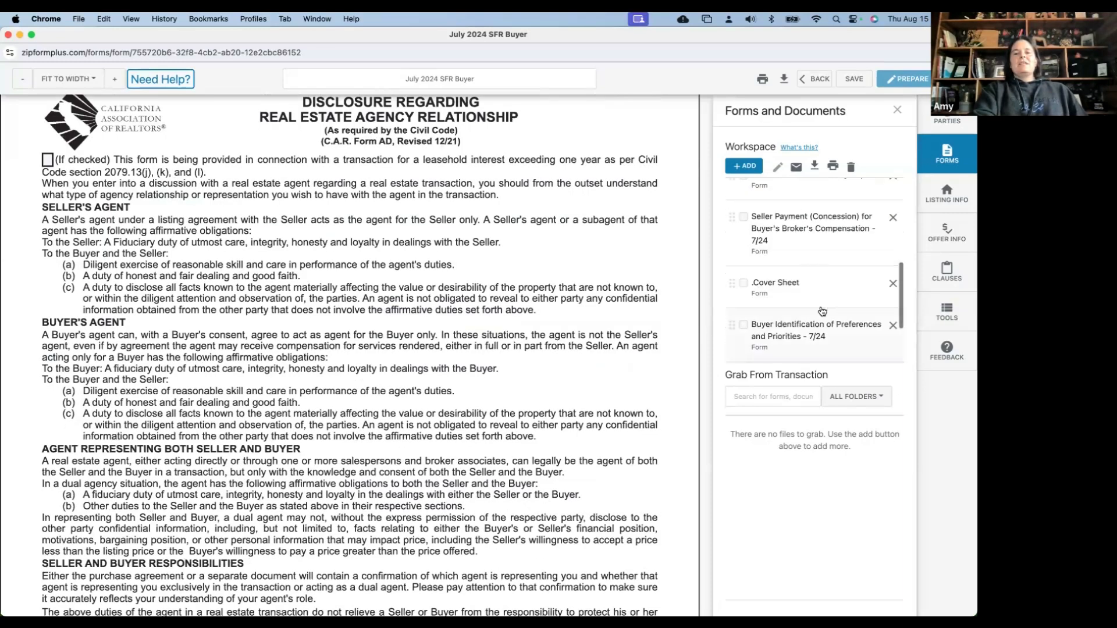
scroll(822, 311, up, 3)
scroll(736, 286, down, 1)
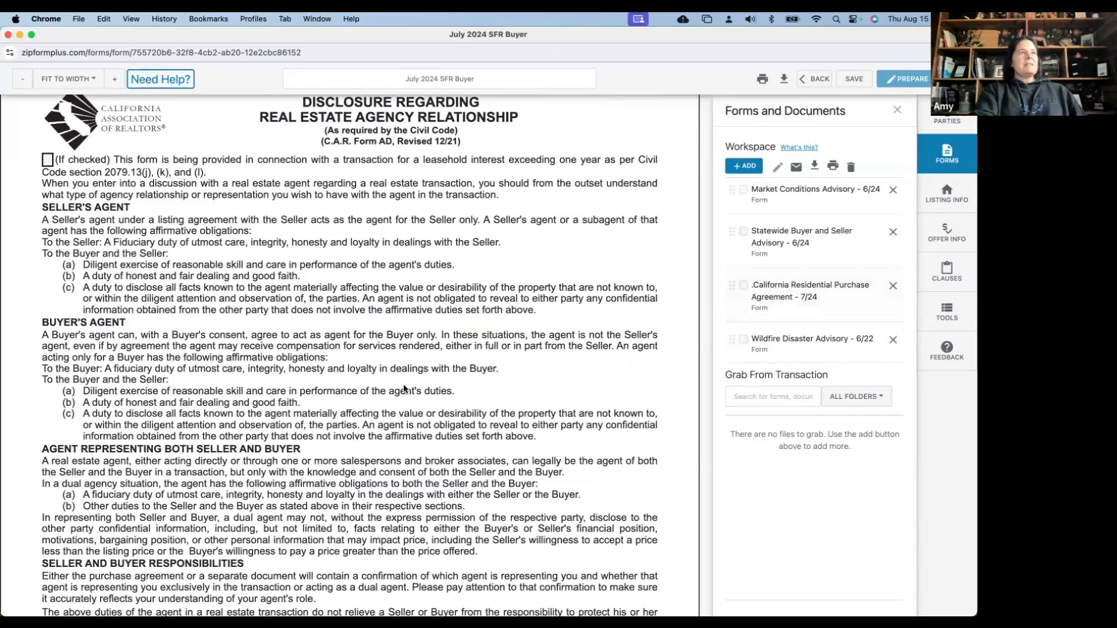
scroll(404, 386, down, 1)
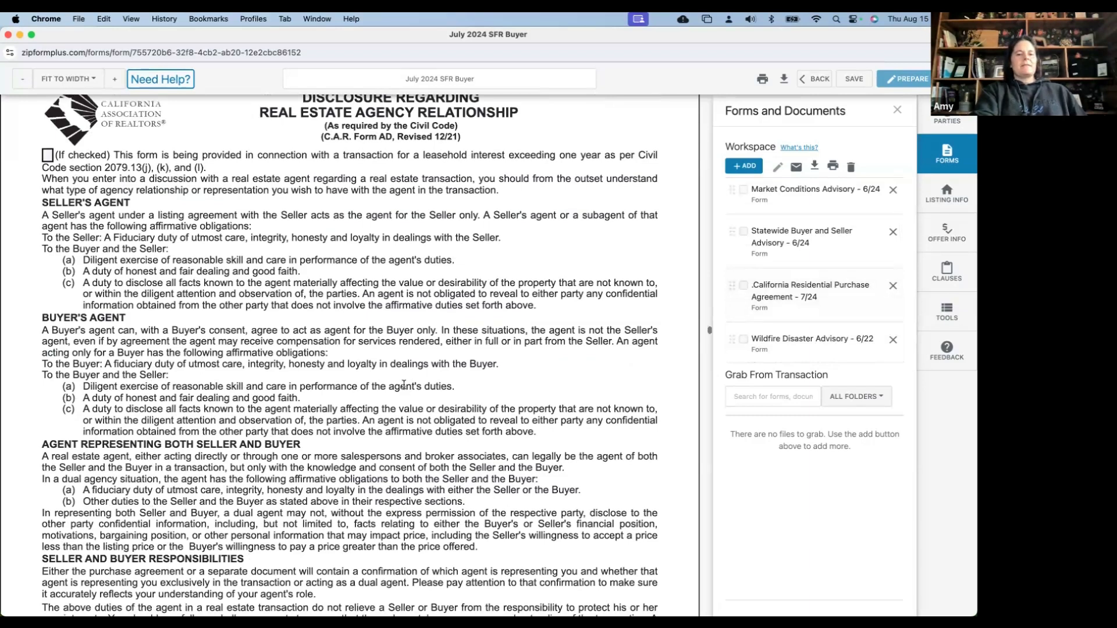
scroll(404, 386, down, 4)
scroll(491, 412, down, 4)
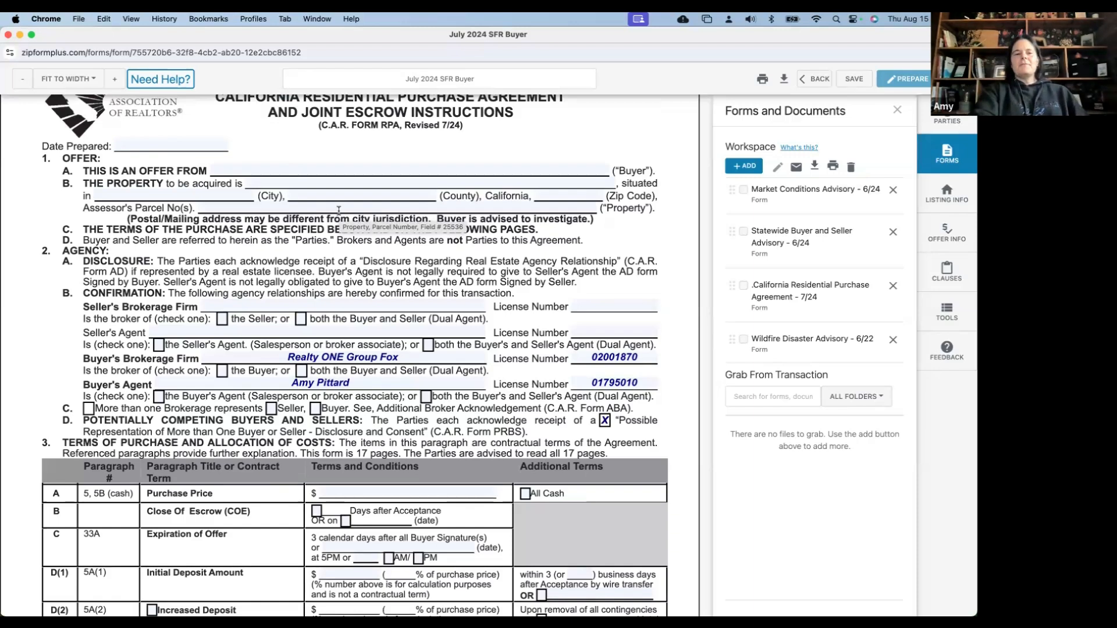
Check that the seller's brokerage represents only the Seller and the buyer's only the Buyer
click(222, 319)
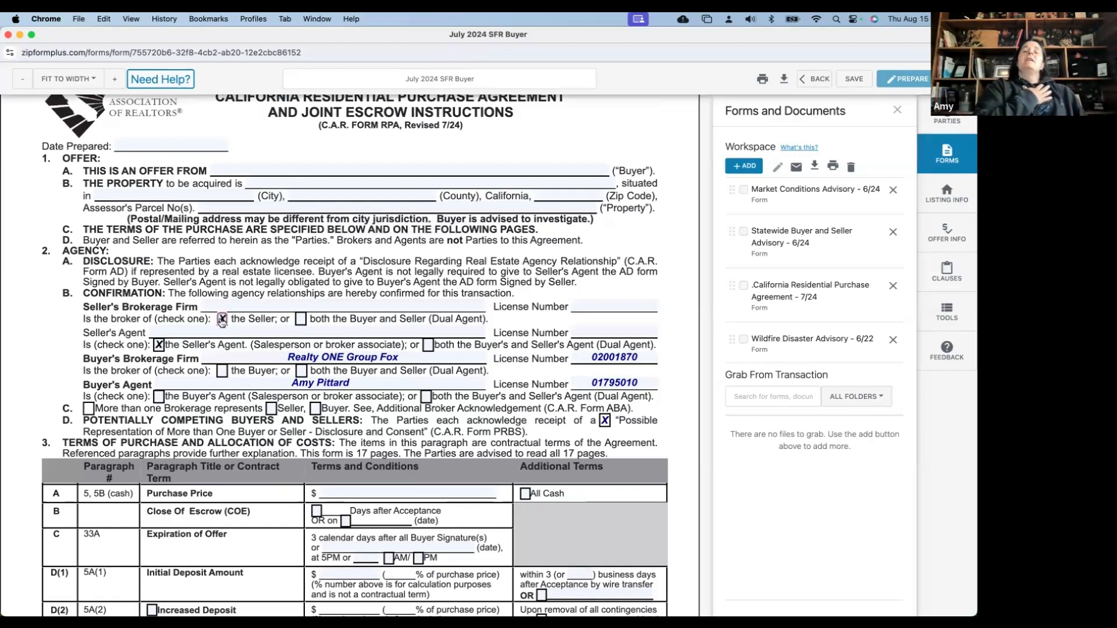
click(222, 371)
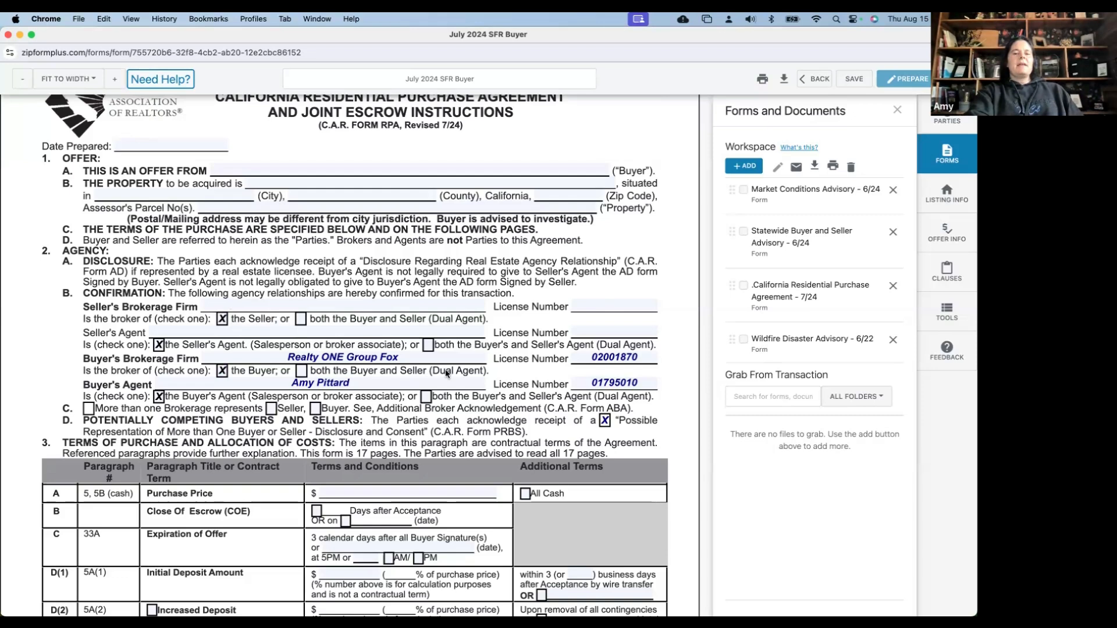
scroll(370, 381, down, 1)
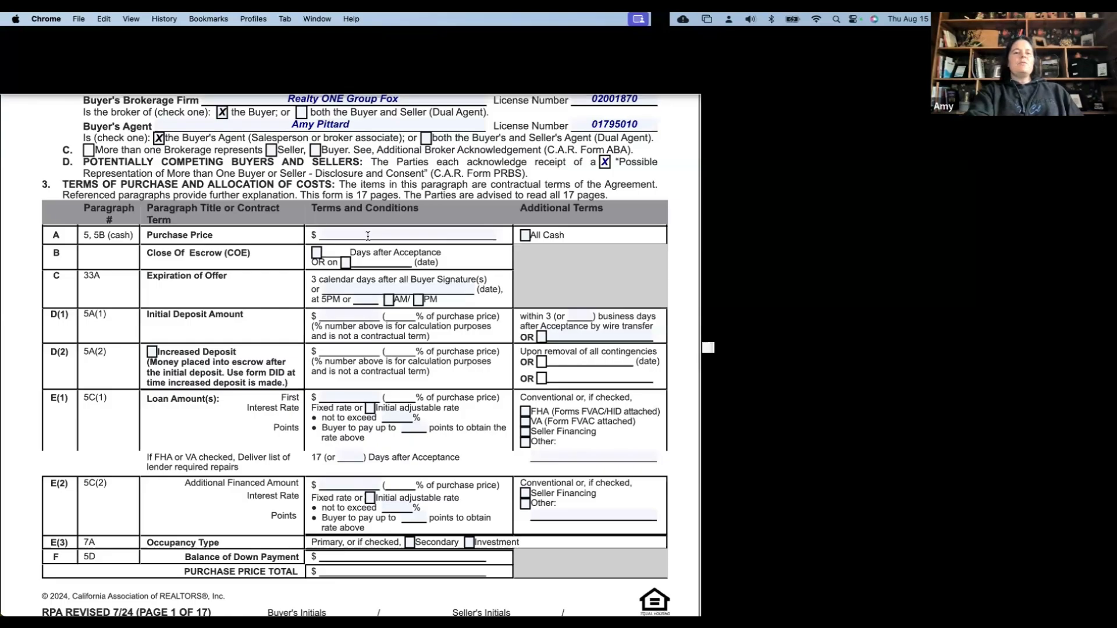
Set Close of Escrow to 21 Days after Acceptance
click(317, 253)
text(2)
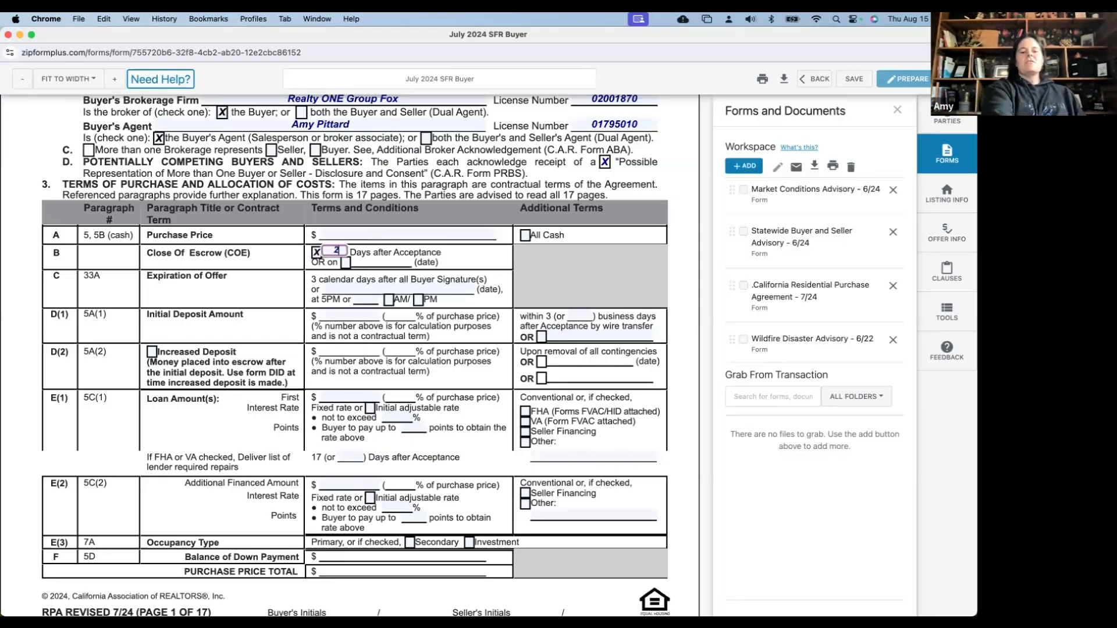
key(BackSpace)
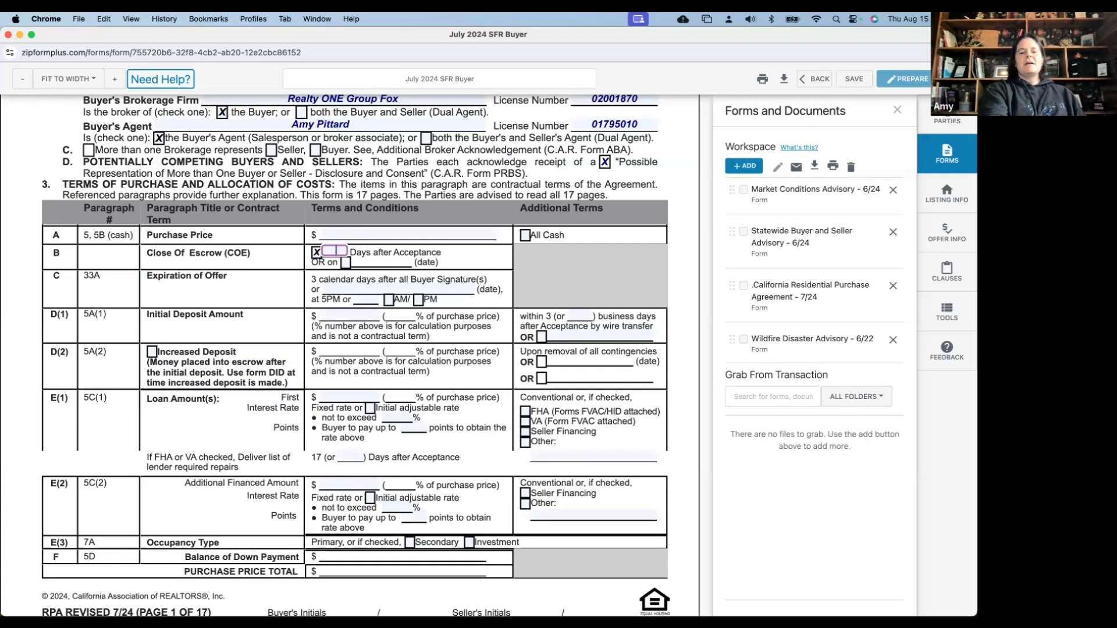
text(21)
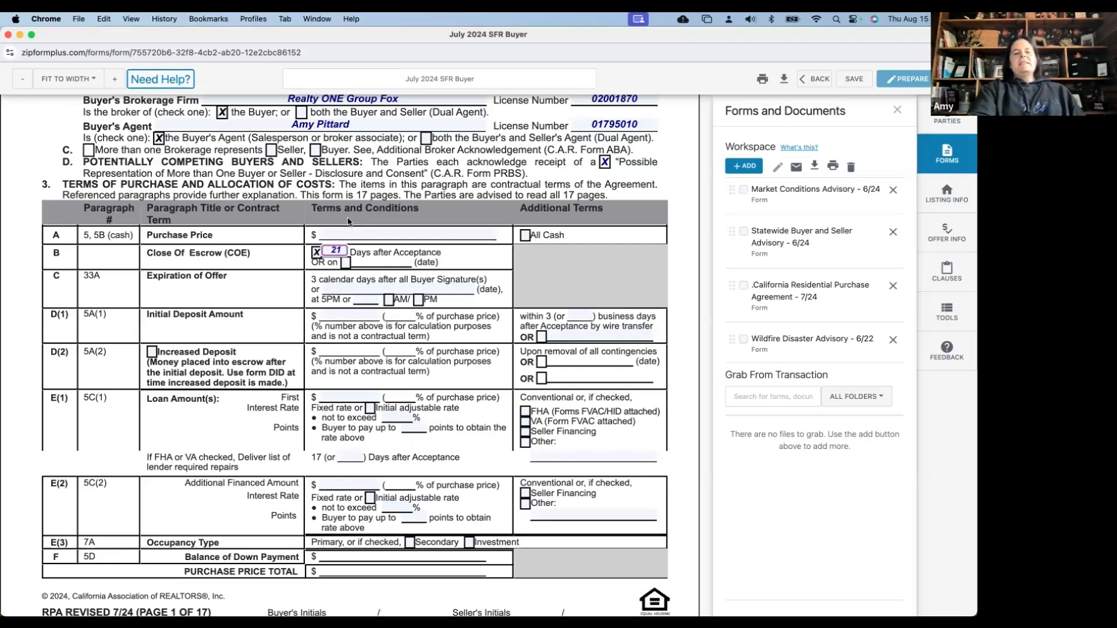
click(301, 275)
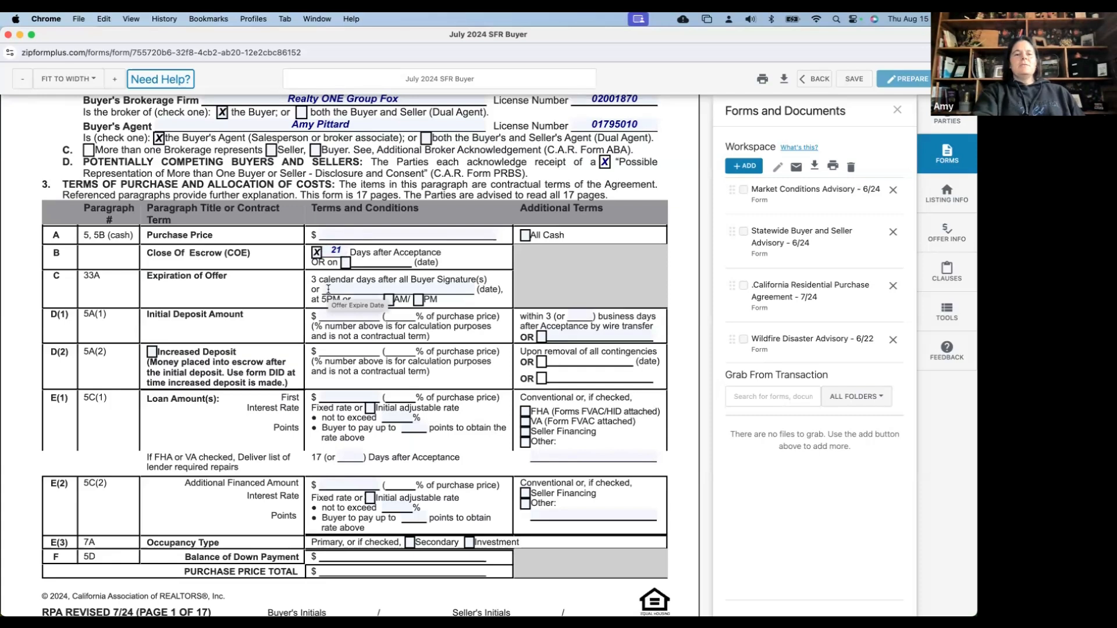
scroll(330, 250, down, 2)
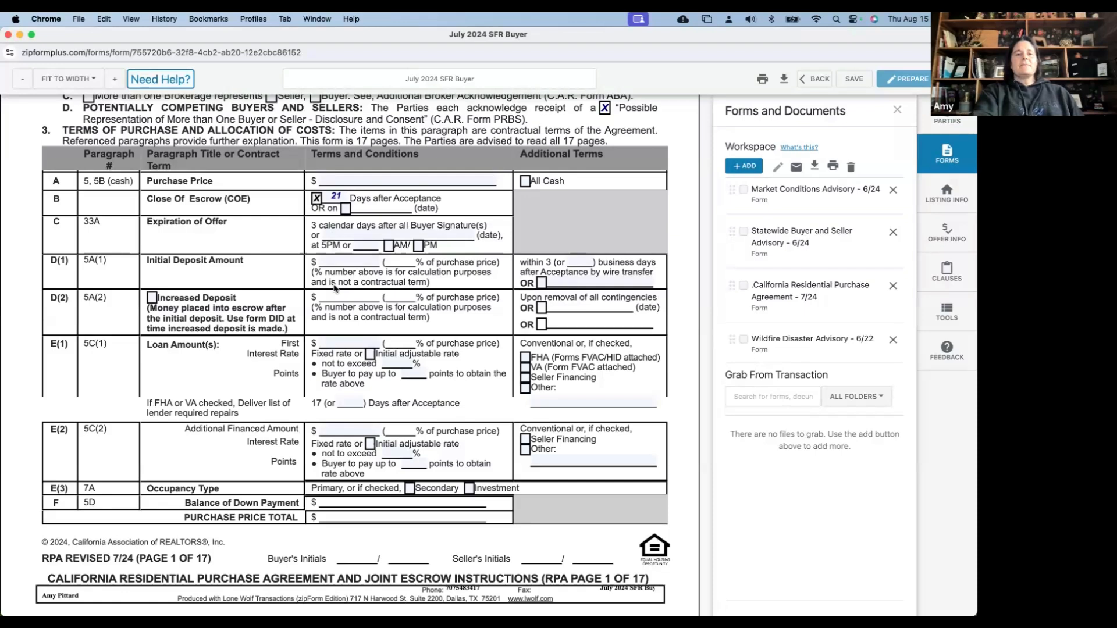
scroll(334, 249, down, 1)
scroll(334, 249, down, 1)
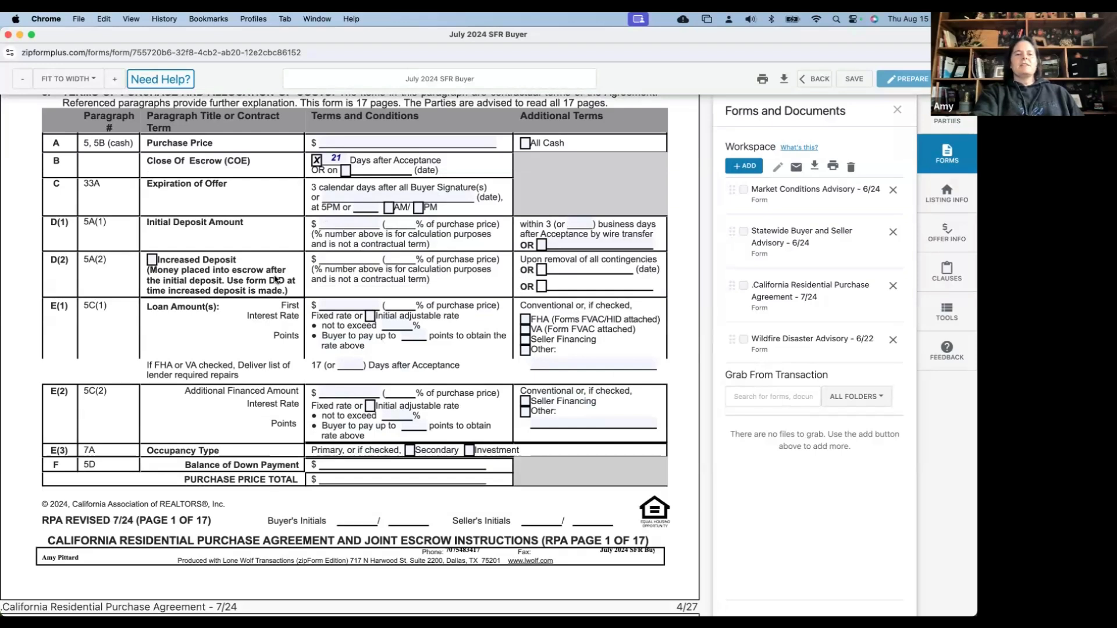
scroll(276, 280, down, 2)
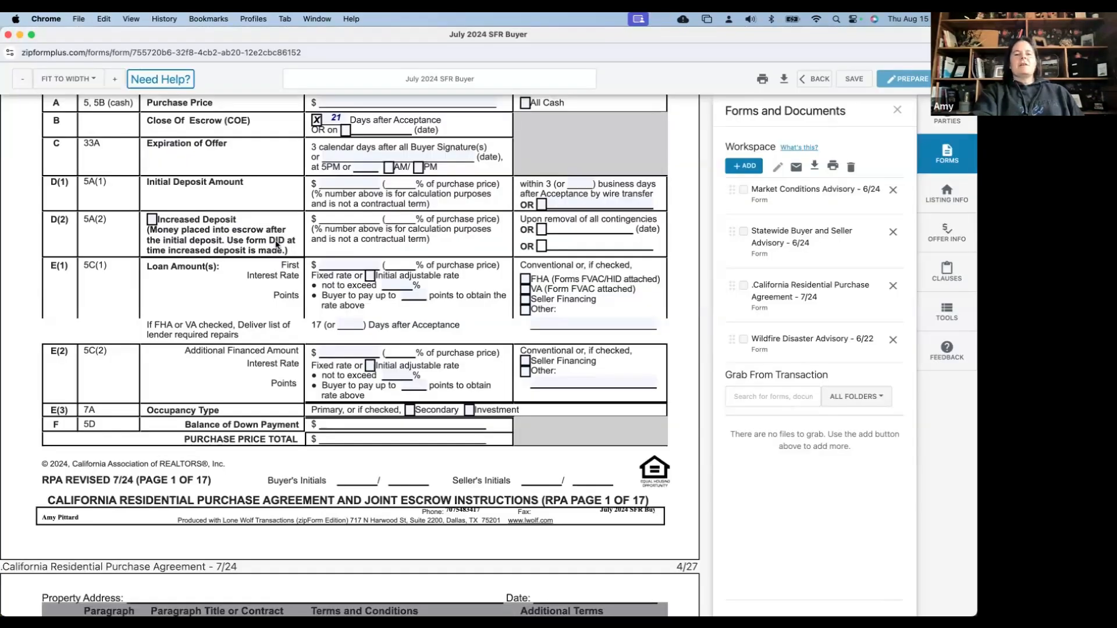
scroll(277, 244, down, 3)
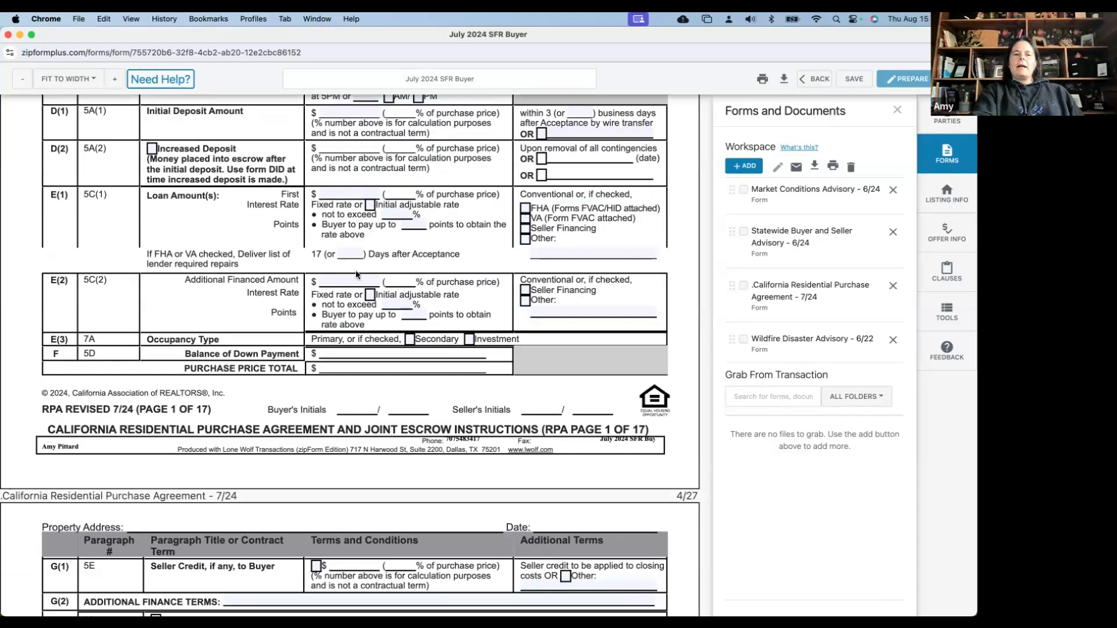
Change the E(1) lender-required-repairs deadline from 17 to 14 Days after Acceptance
click(351, 255)
text(14)
click(422, 254)
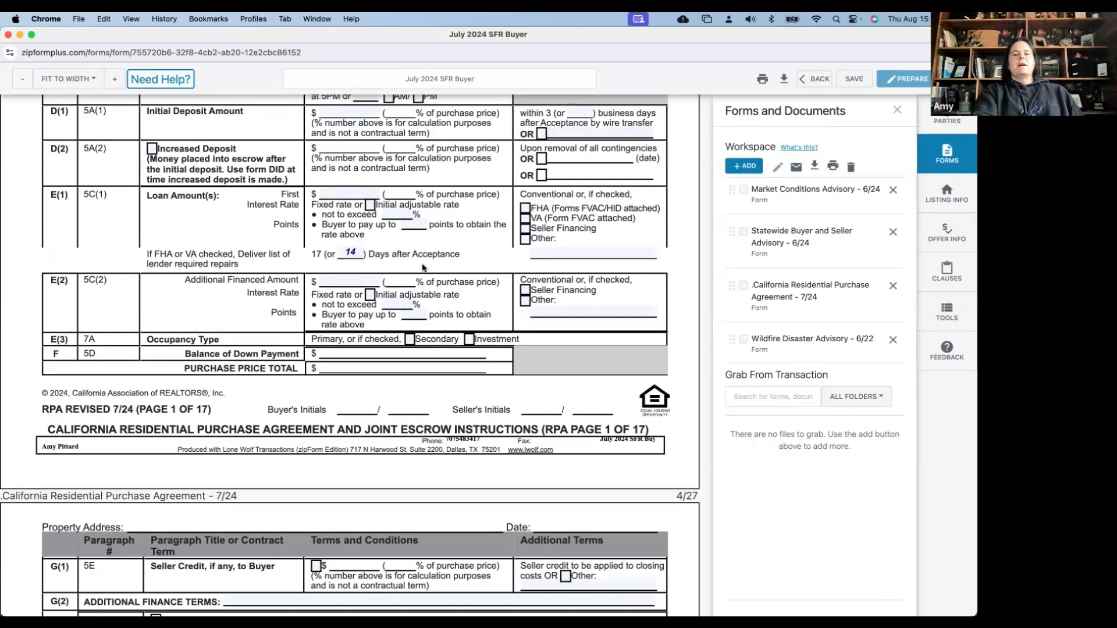
scroll(423, 268, down, 1)
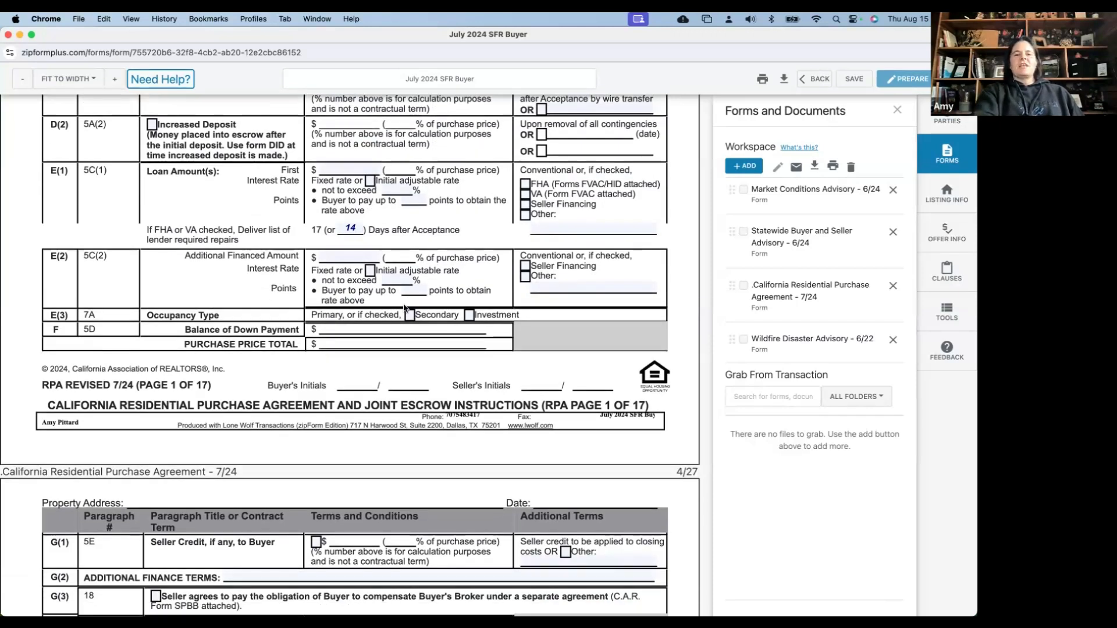
scroll(404, 307, down, 2)
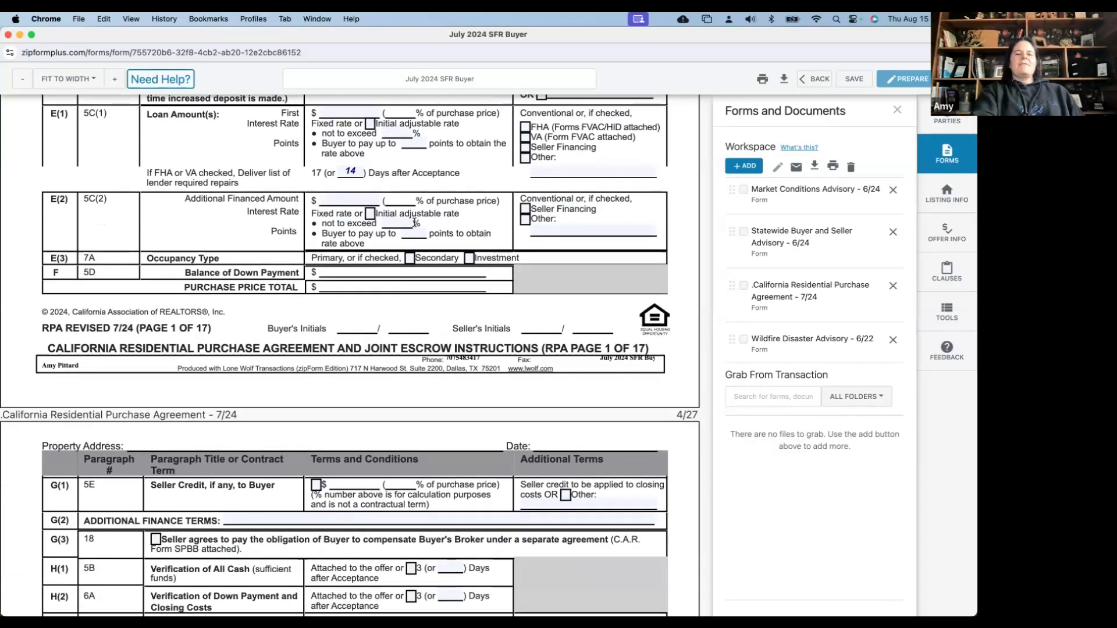
scroll(332, 201, down, 1)
scroll(316, 186, down, 2)
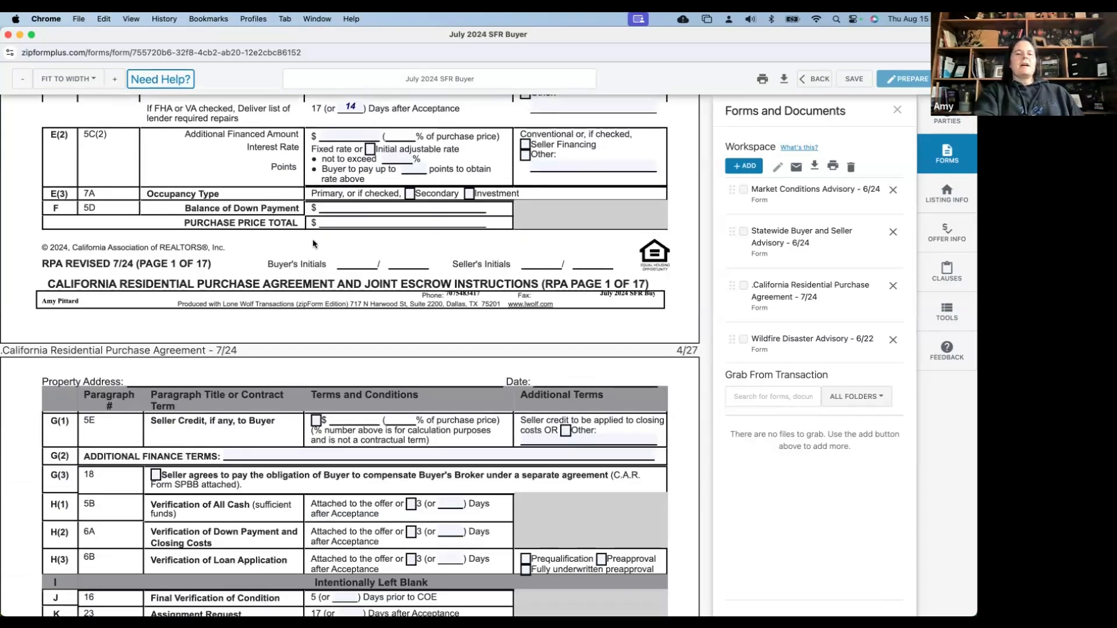
scroll(312, 263, down, 6)
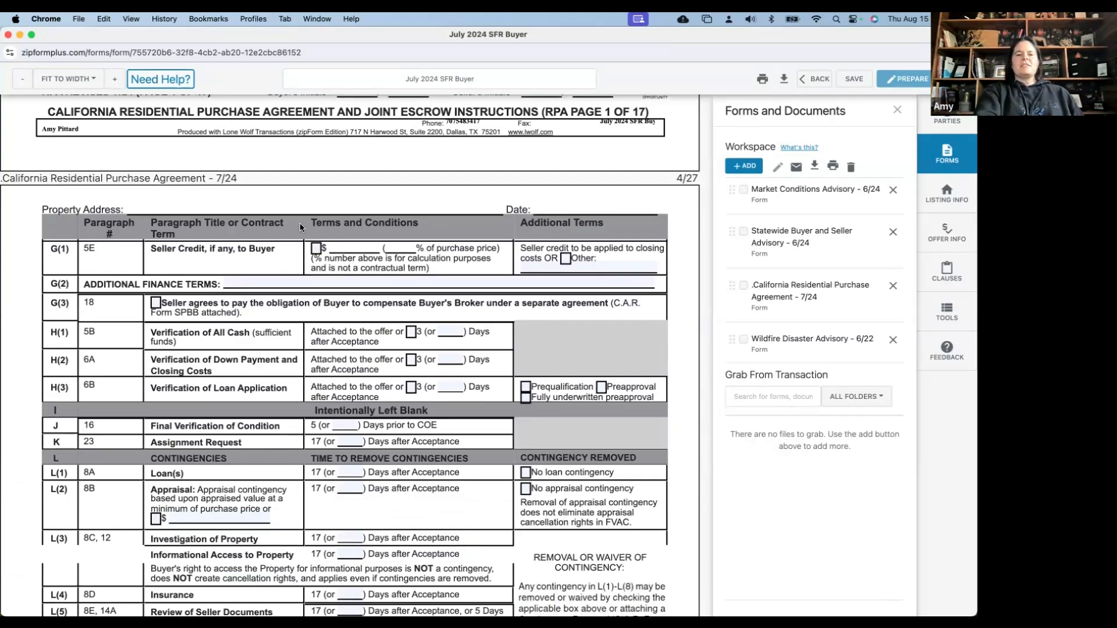
scroll(296, 284, down, 1)
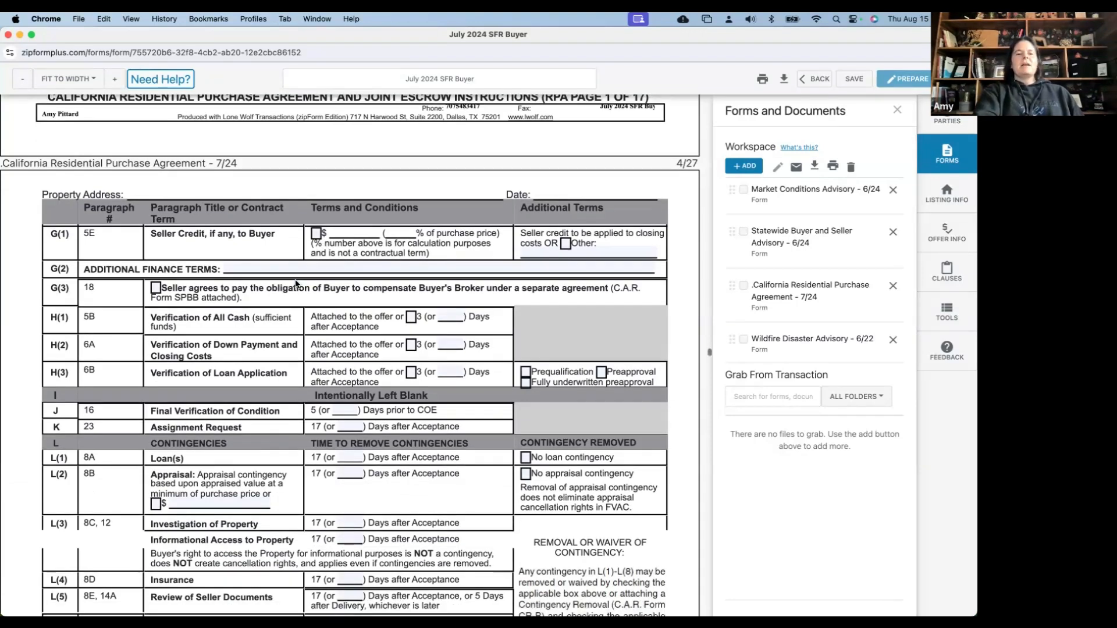
scroll(192, 270, down, 2)
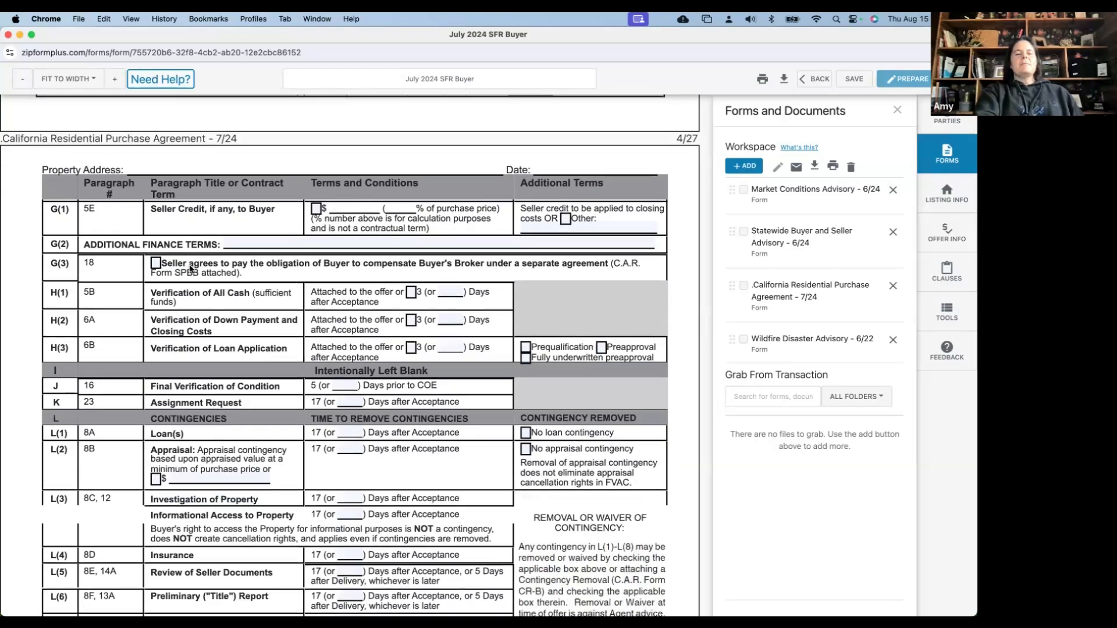
Agree Seller pays Buyer's Broker compensation and set down payment verification to 1 day
click(156, 263)
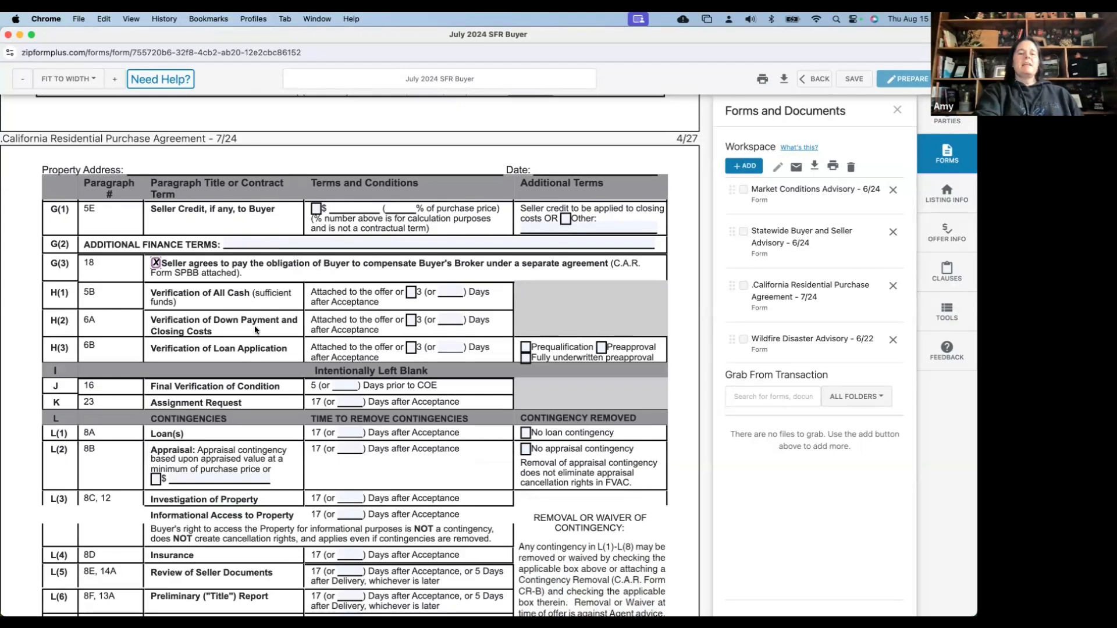
scroll(279, 285, down, 1)
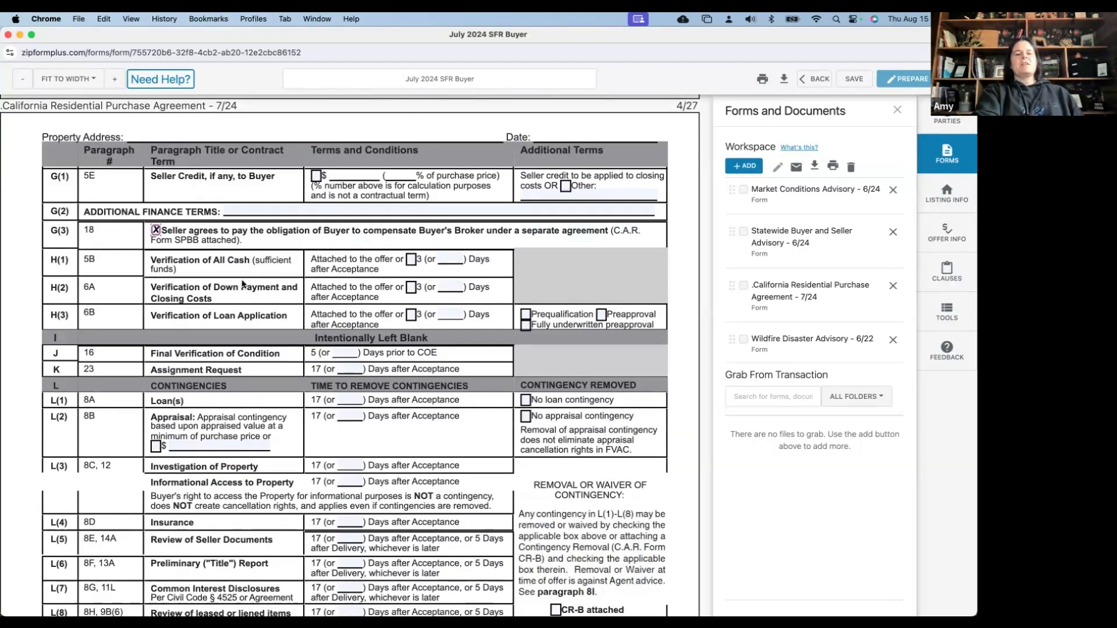
click(410, 287)
click(450, 285)
text(1)
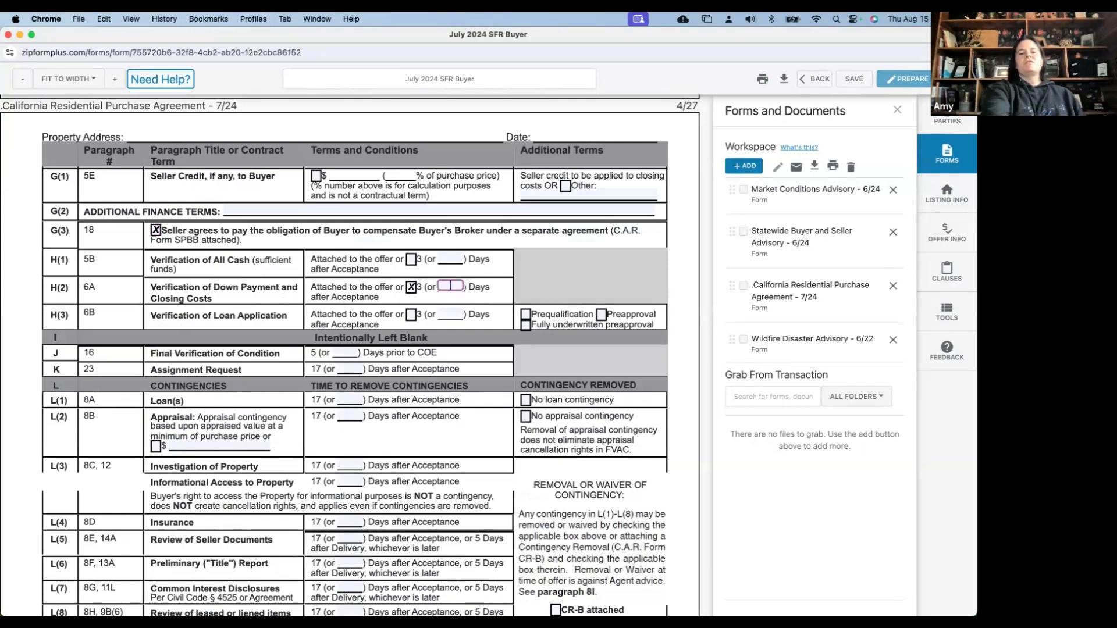
scroll(445, 326, right, 5)
scroll(442, 345, left, 5)
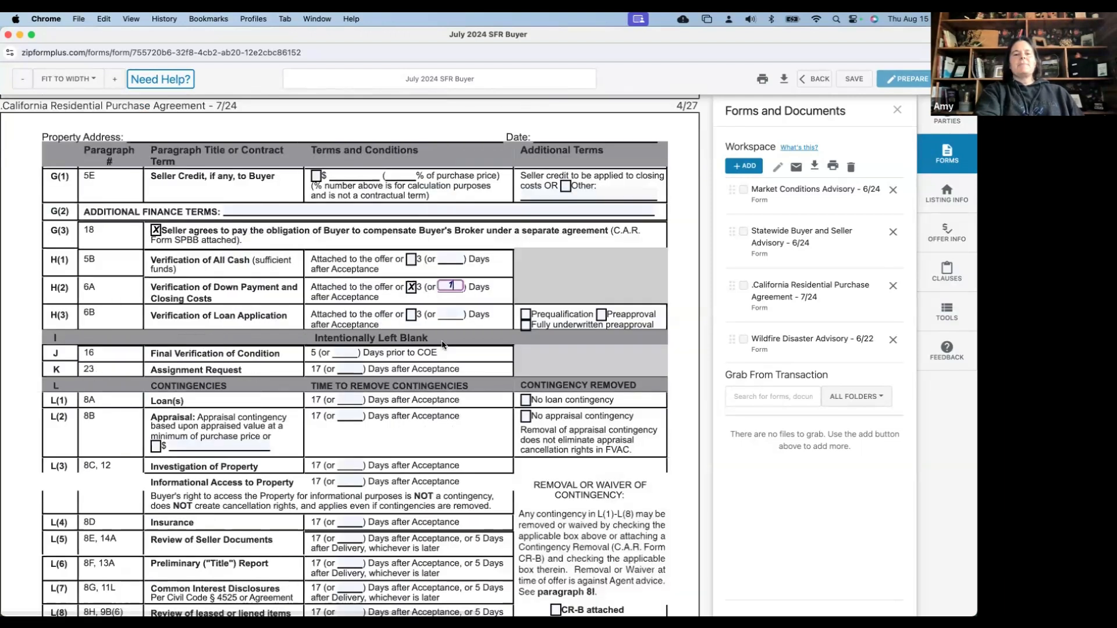
Check Preapproval for loan verification and set Final Verification of Condition to 1-5 days
scroll(327, 337, down, 1)
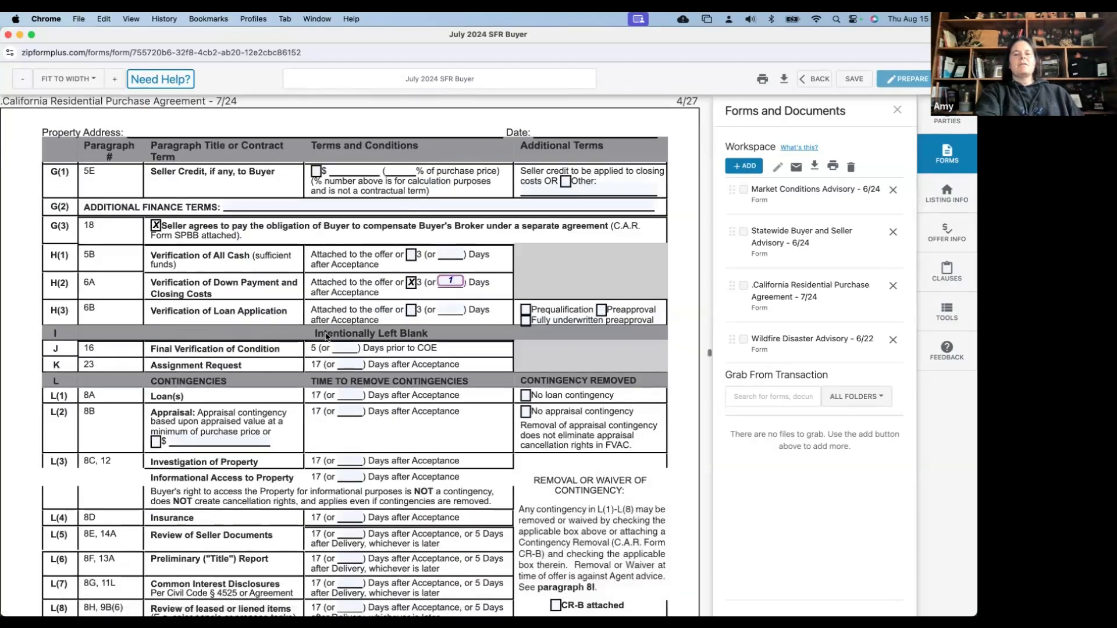
click(602, 300)
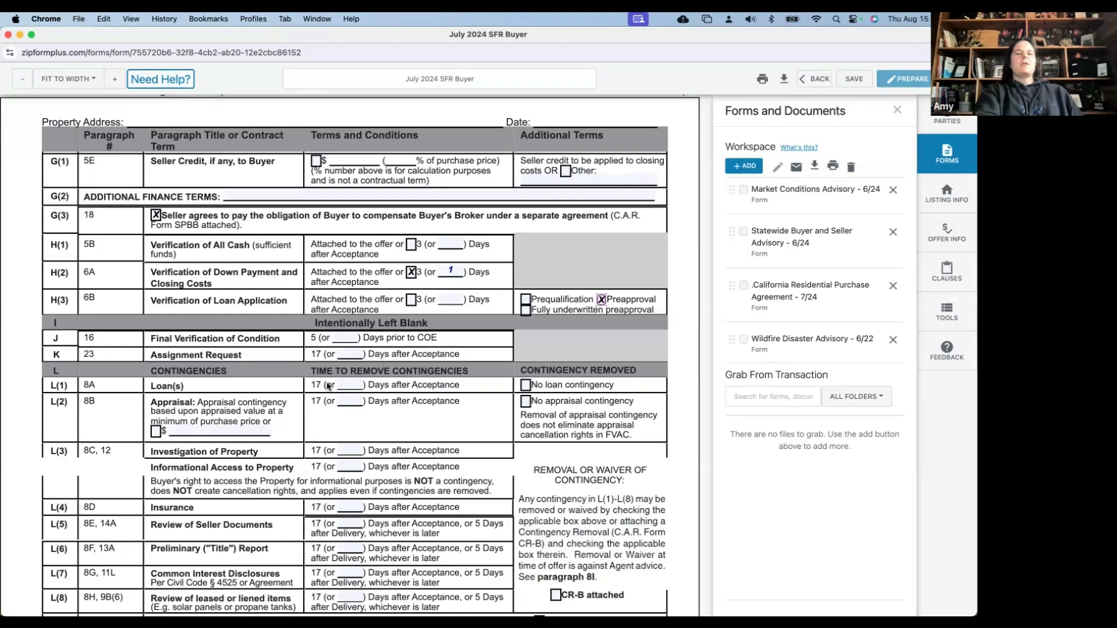
scroll(329, 387, down, 1)
scroll(328, 387, down, 3)
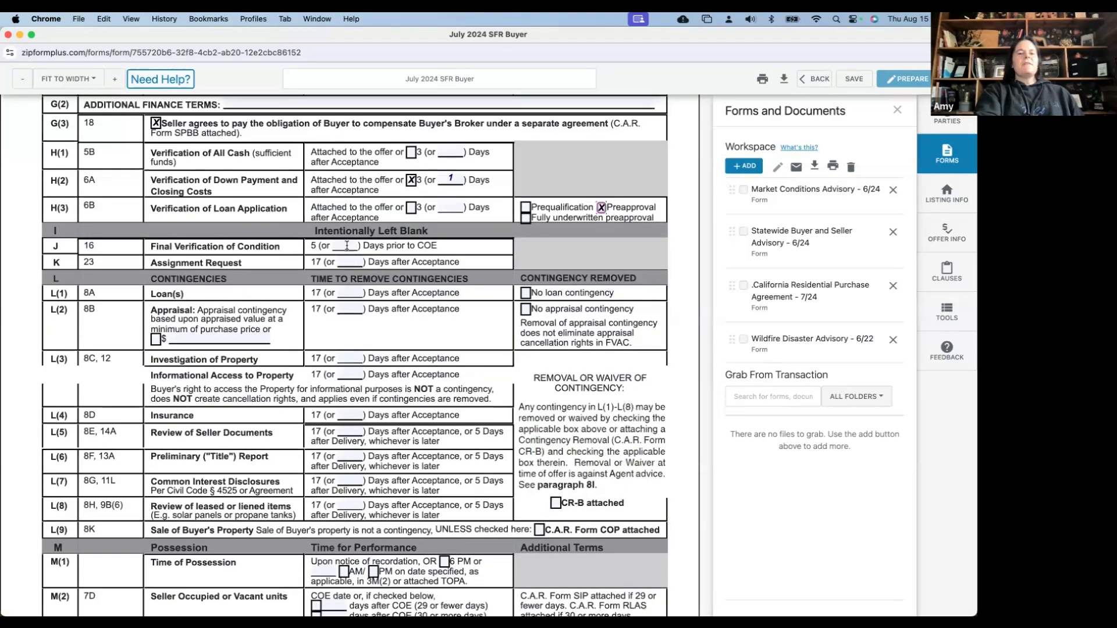
click(348, 245)
text(1-5)
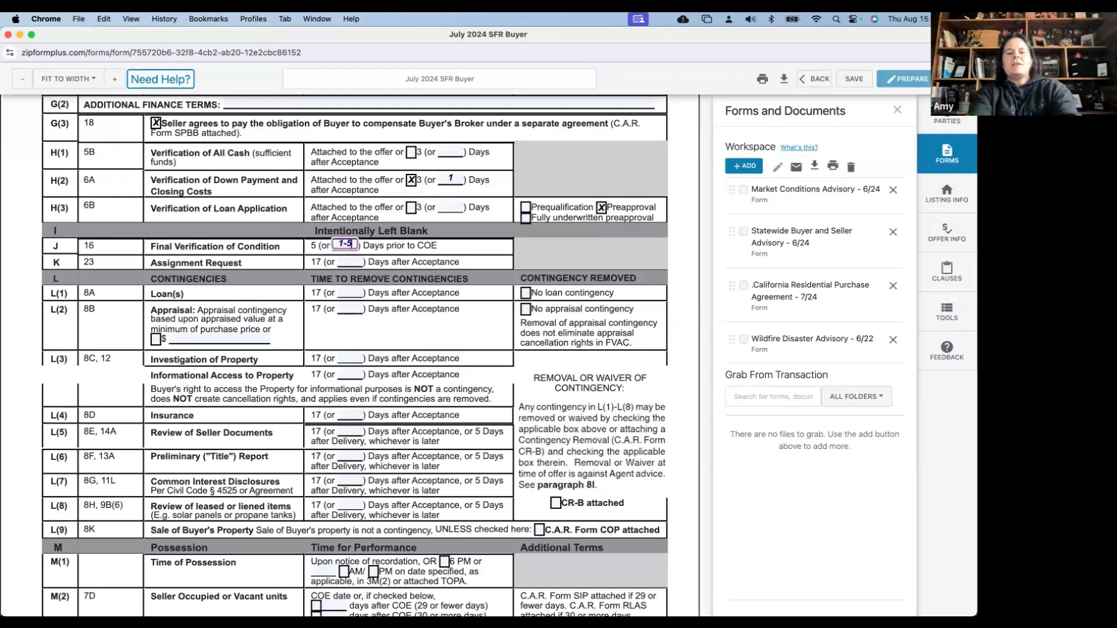
click(380, 250)
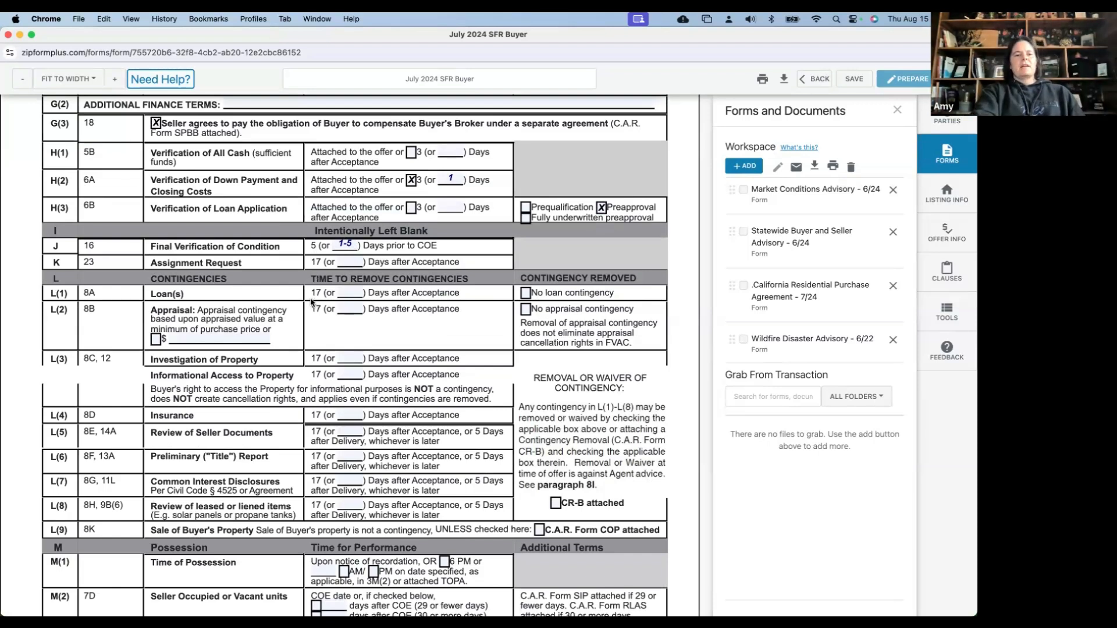
Enter 14 days for Loan, Appraisal, Investigation, Insurance, Seller Documents, Preliminary Report, Common Interest, and leased items
scroll(369, 192, down, 1)
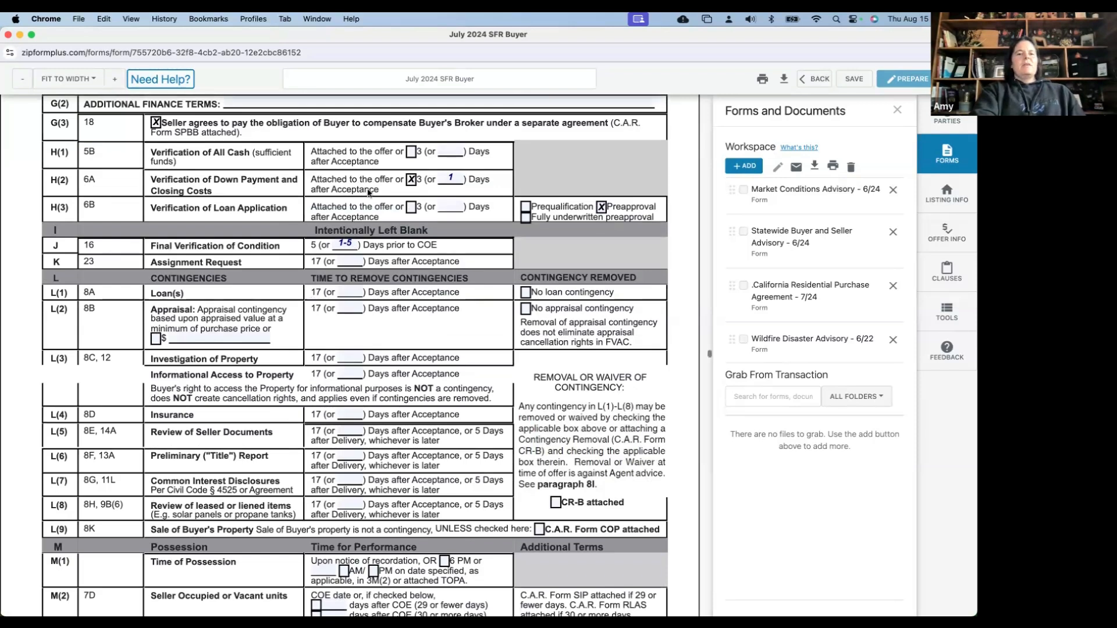
scroll(368, 192, down, 2)
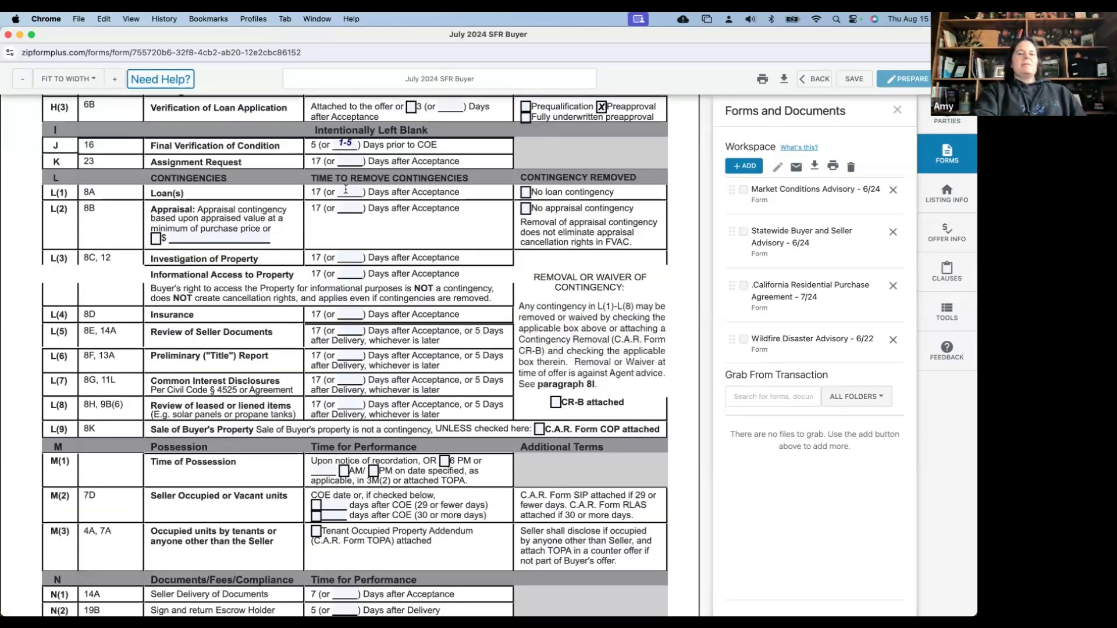
click(345, 189)
text(14)
click(353, 210)
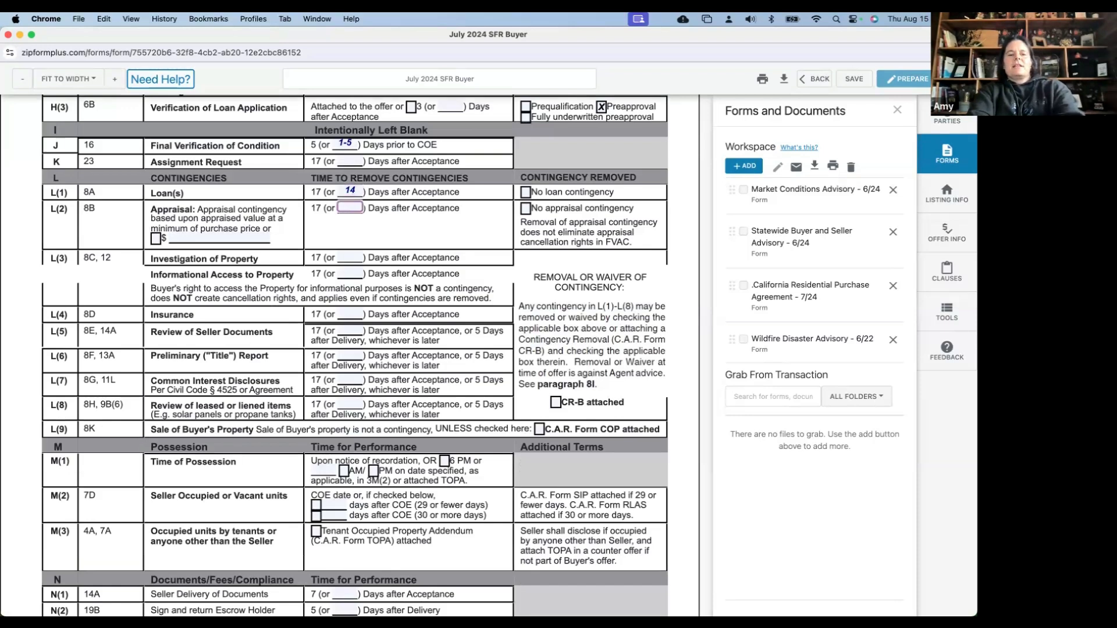
text(14)
click(344, 256)
text(14)
click(345, 273)
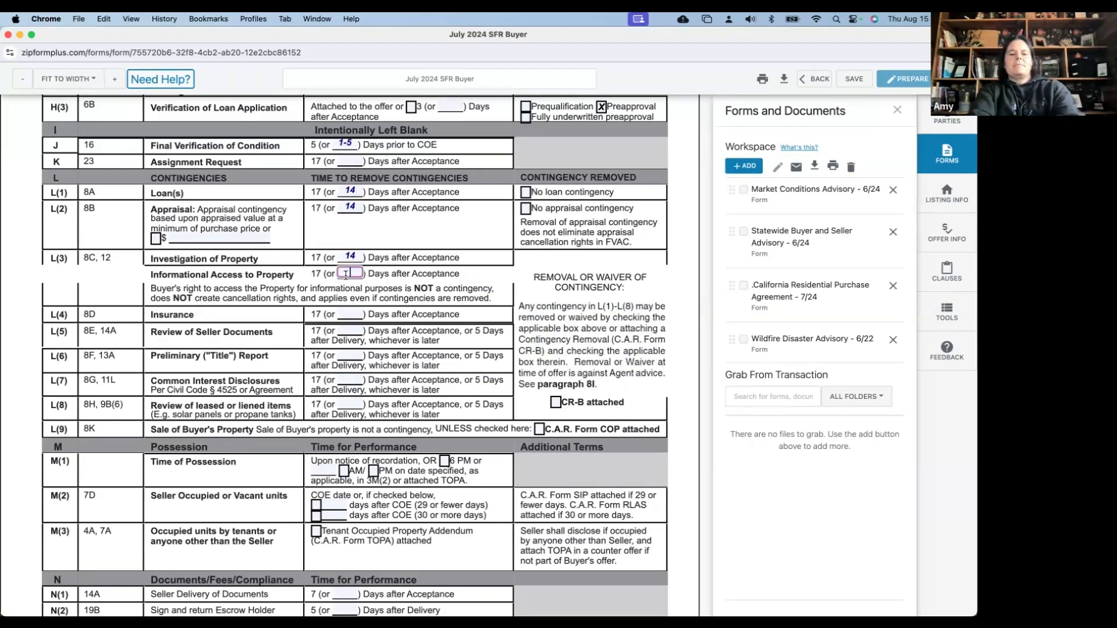
click(346, 312)
text(14)
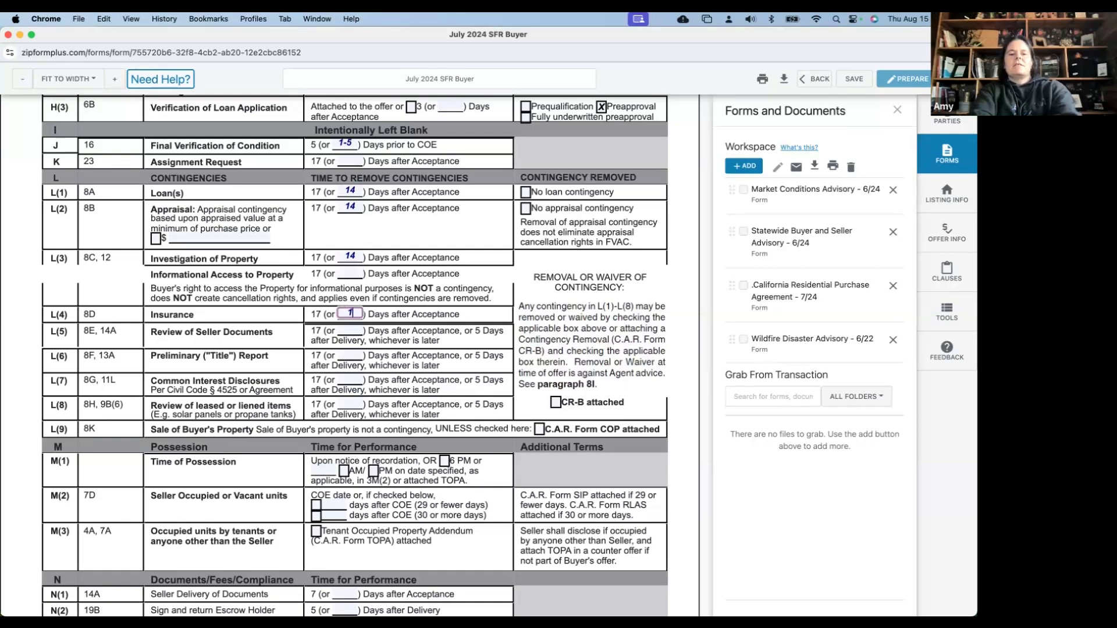
click(346, 329)
text(14)
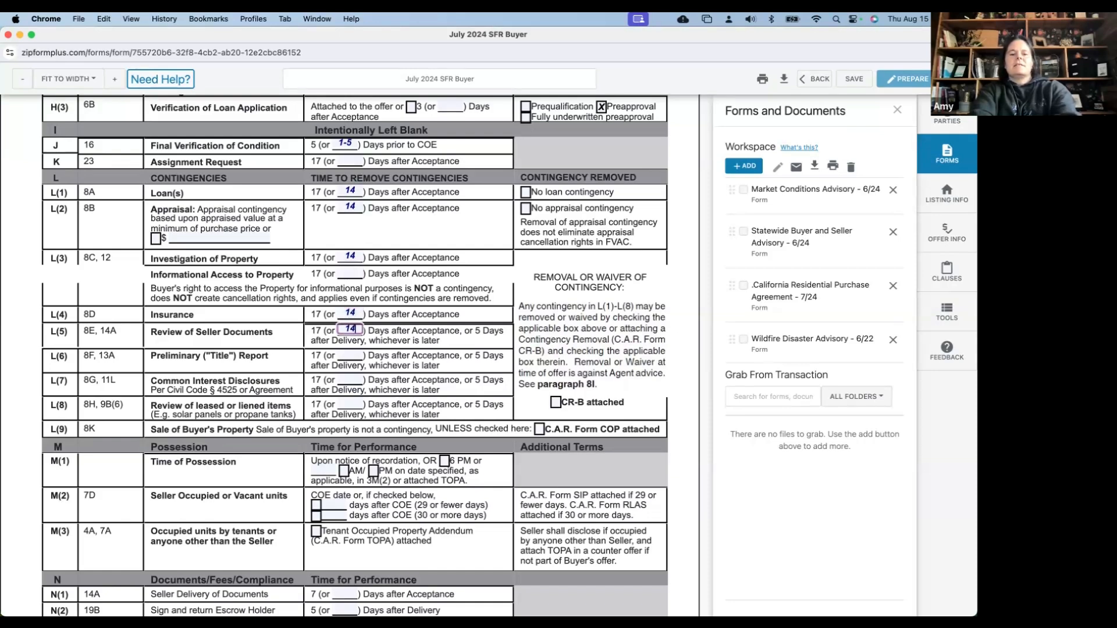
click(349, 354)
text(14)
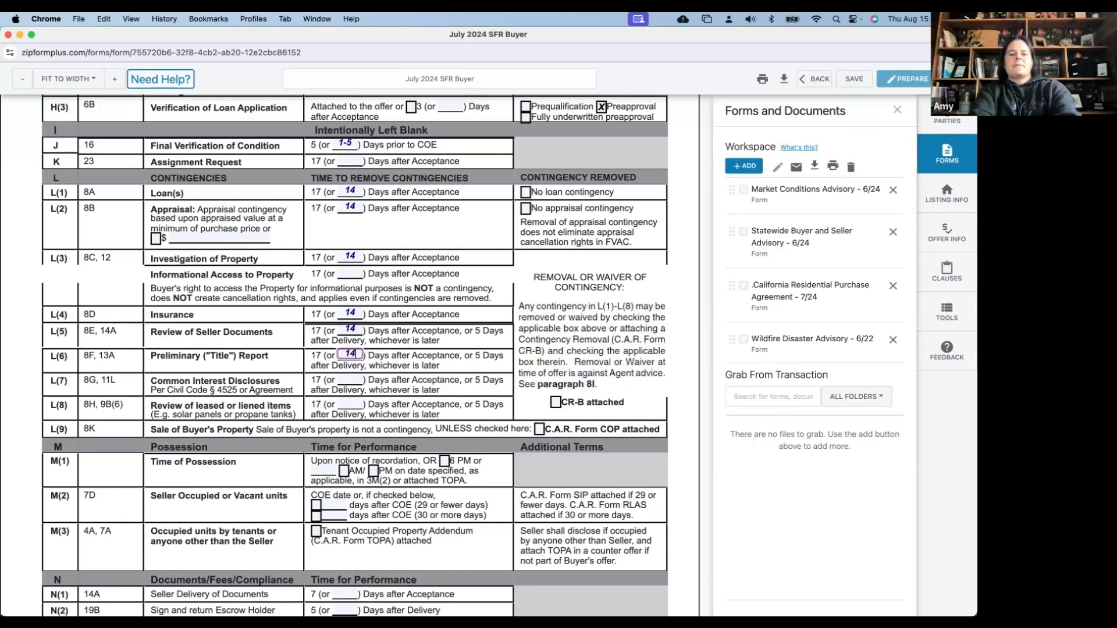
click(348, 379)
text(14)
click(351, 404)
text(14)
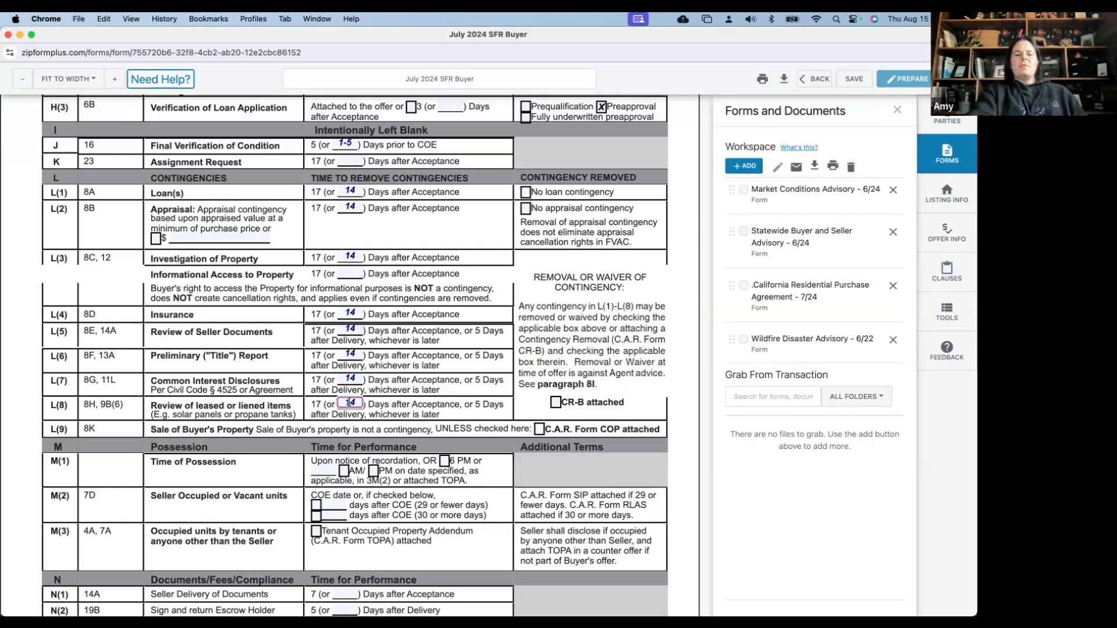
scroll(359, 442, down, 3)
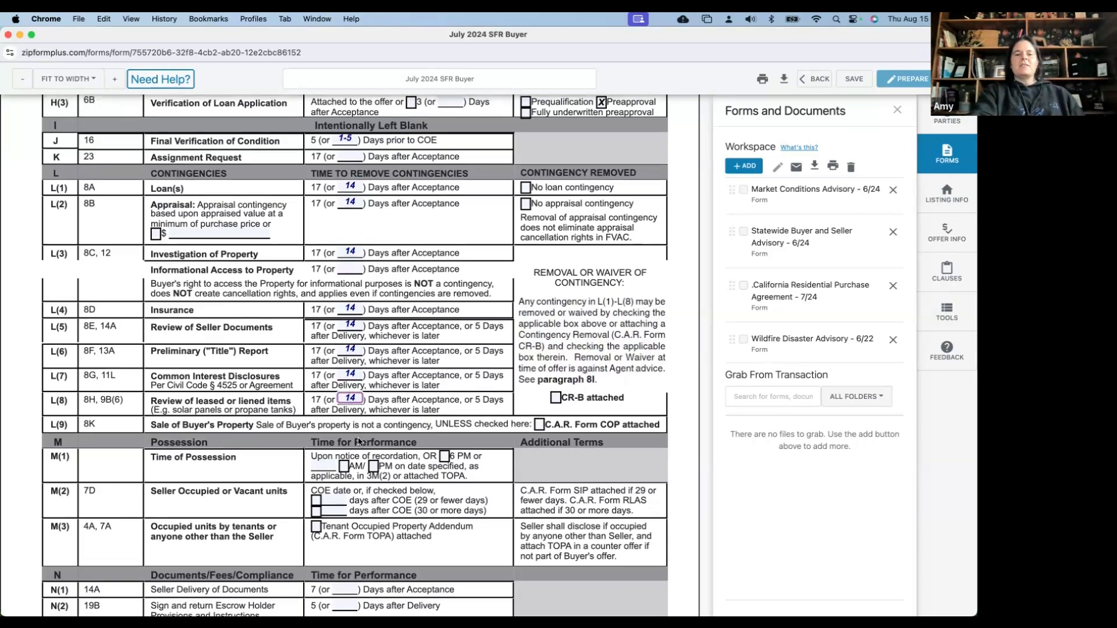
scroll(390, 364, down, 2)
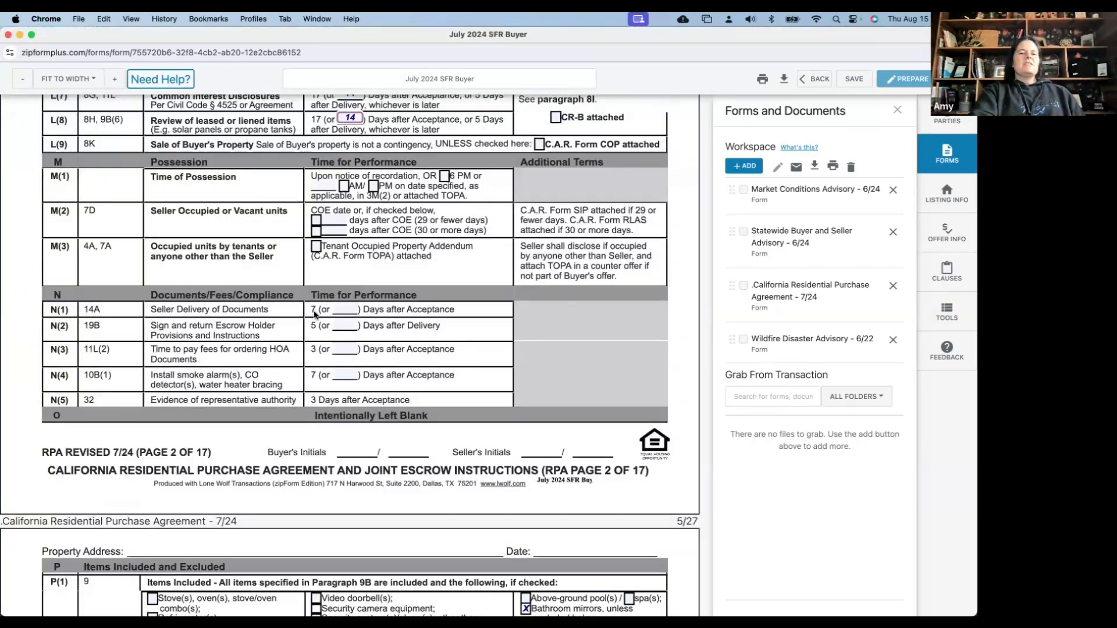
Set N(1) through N(4) deadlines to 3, 3, 1 and 2 days
scroll(316, 314, down, 1)
click(345, 245)
text(3)
click(356, 247)
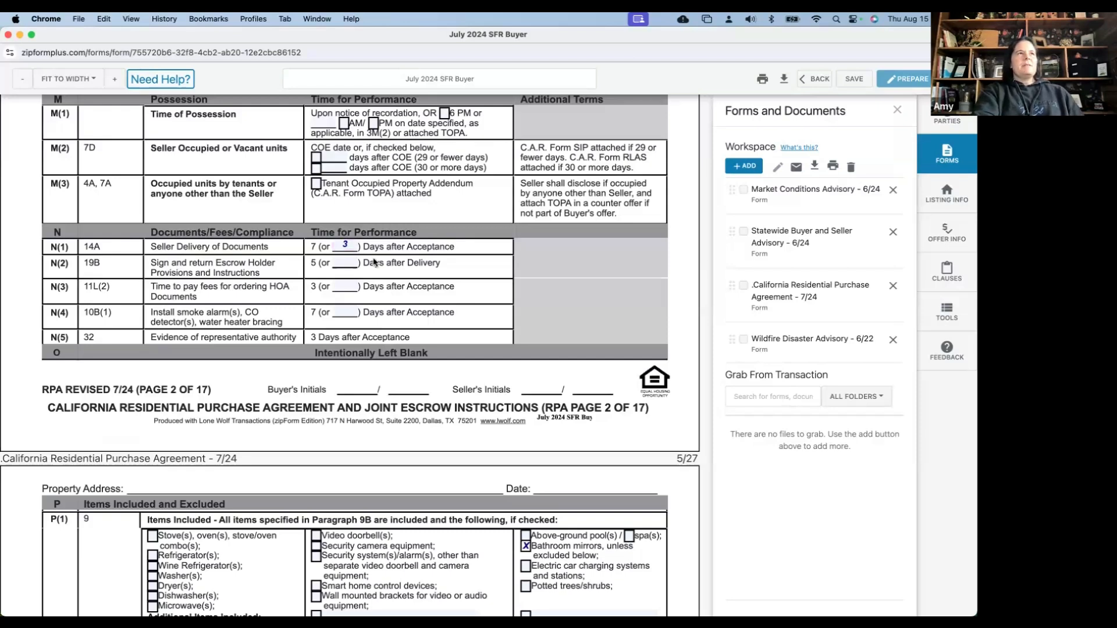
click(345, 261)
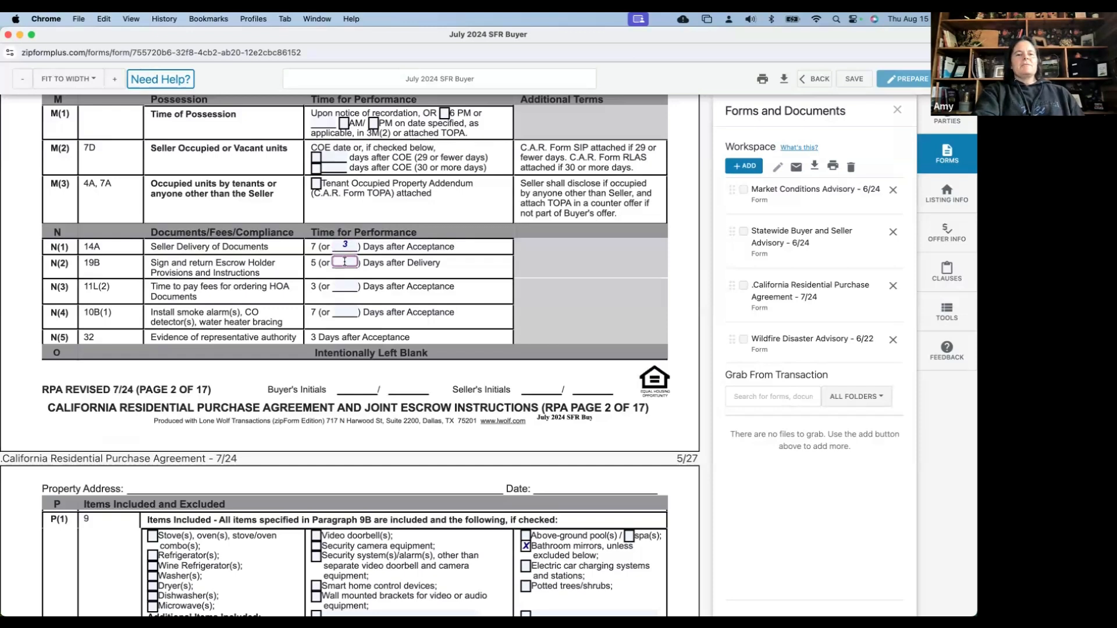
text(3)
click(387, 268)
click(355, 289)
text(1)
click(391, 303)
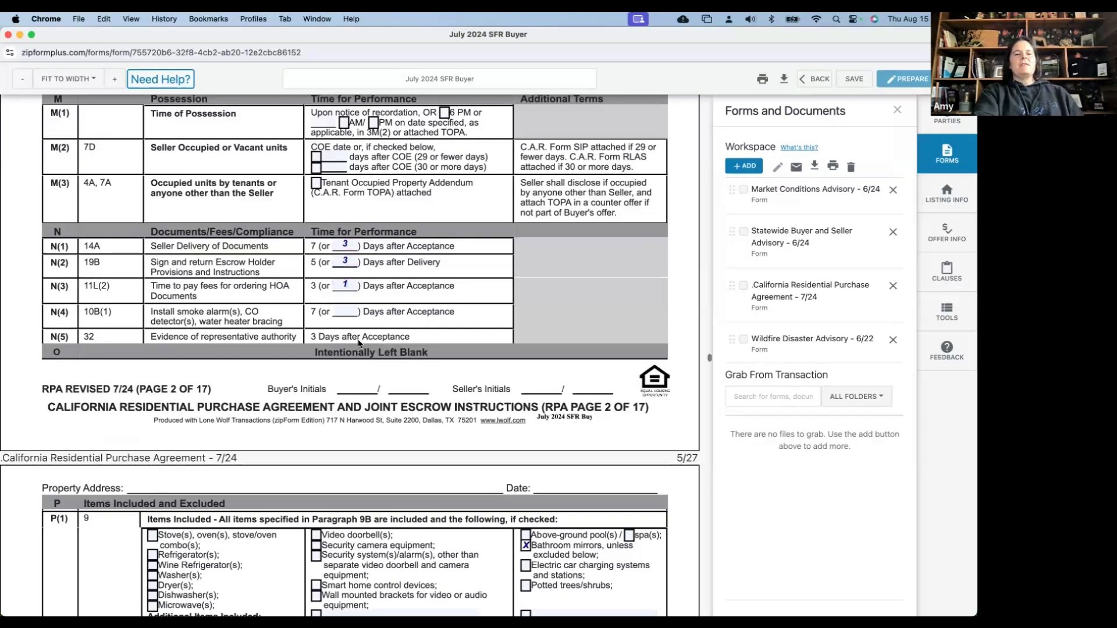
scroll(348, 297, down, 1)
click(348, 292)
text(2)
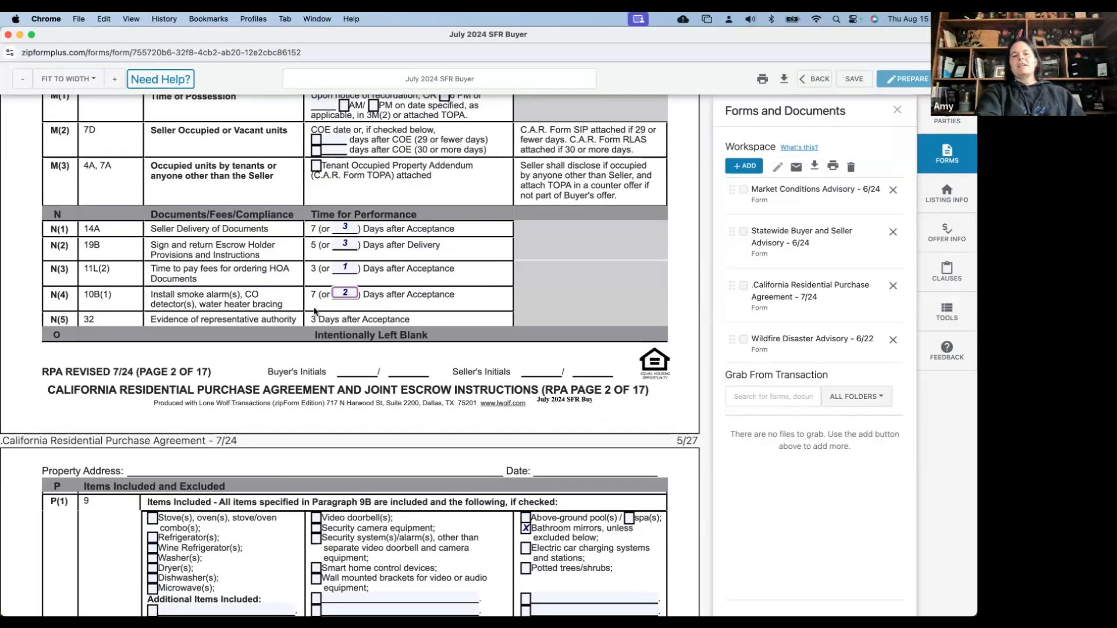
Include the stove, dishwasher and microwave under Items Included
scroll(314, 317, down, 3)
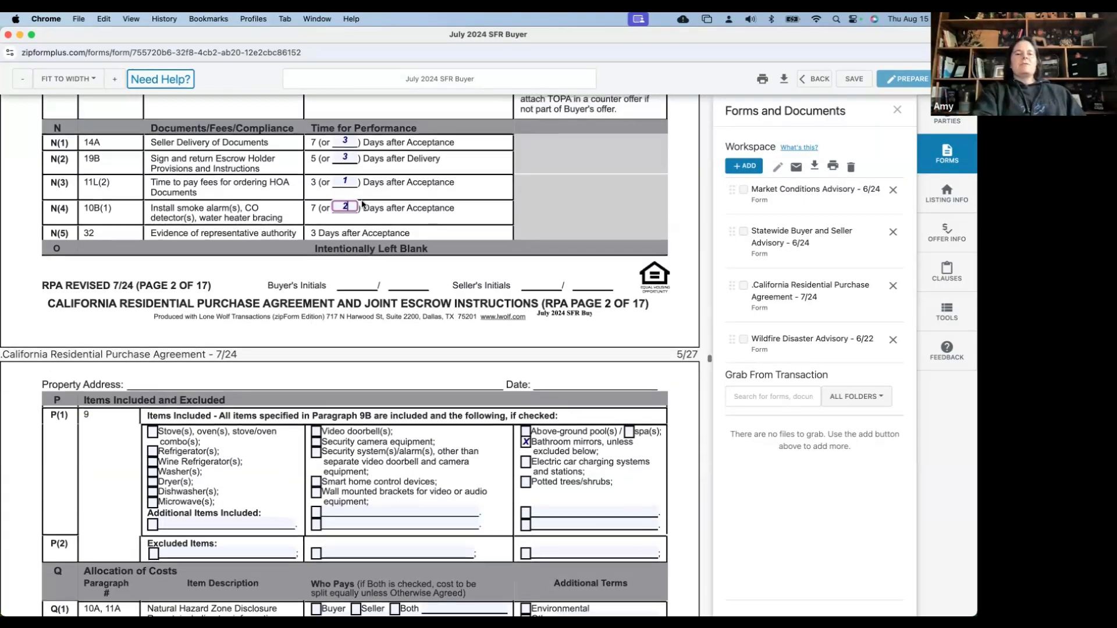
scroll(362, 203, up, 3)
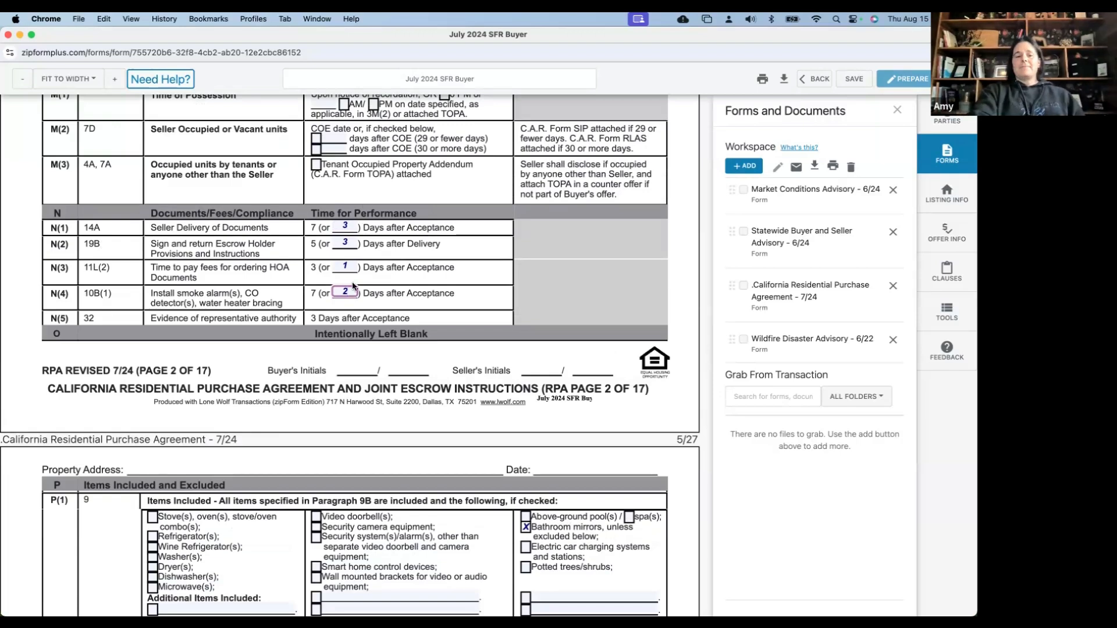
scroll(353, 286, down, 1)
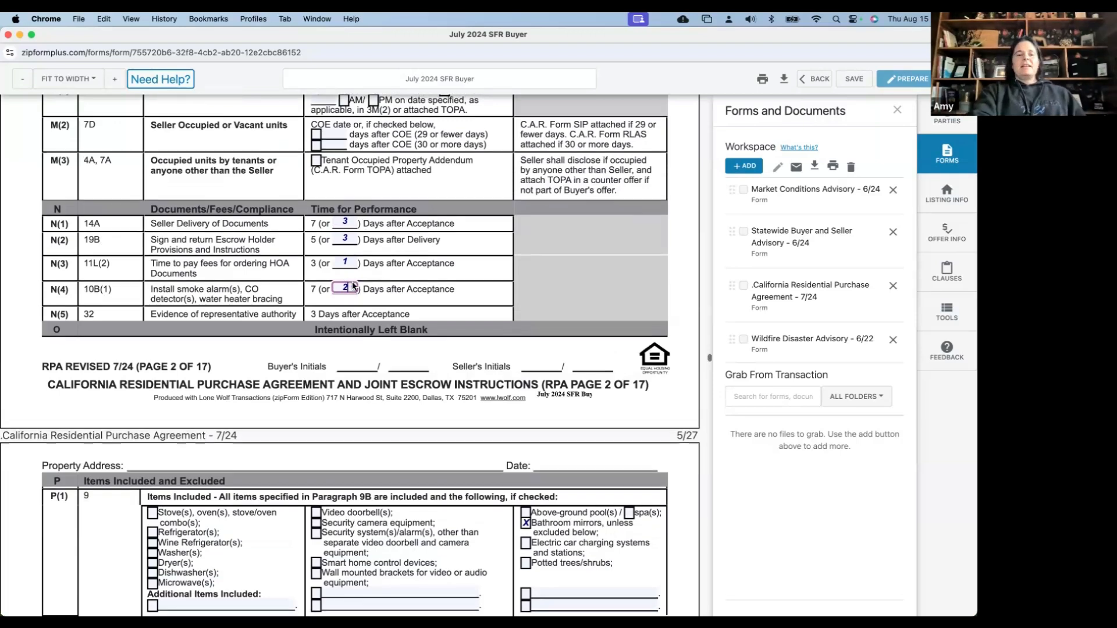
scroll(353, 286, down, 5)
click(153, 213)
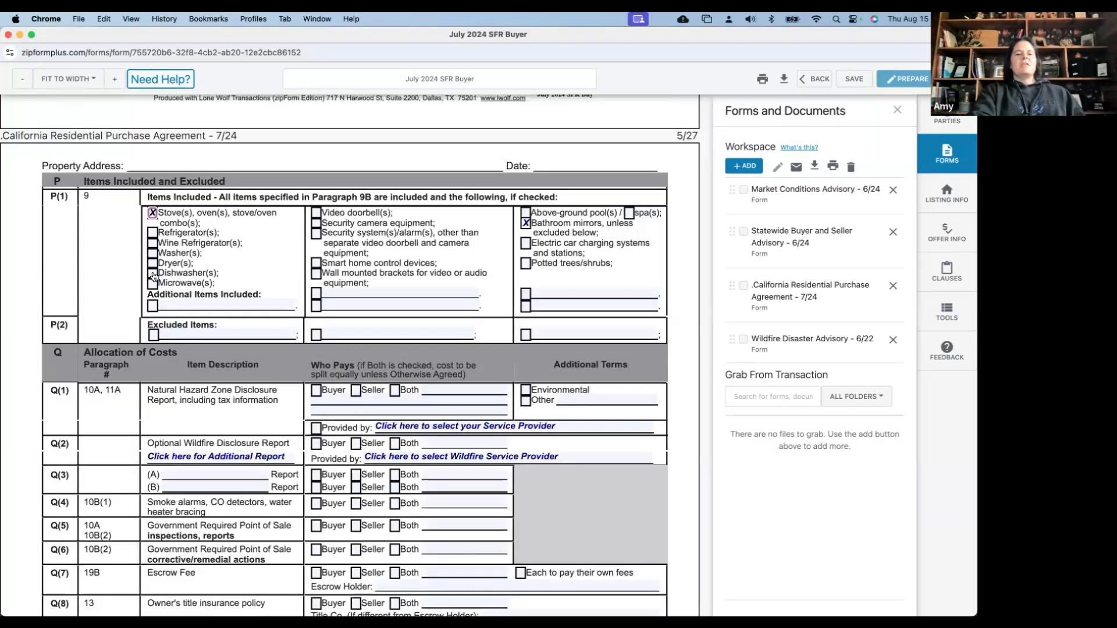
click(153, 273)
click(152, 283)
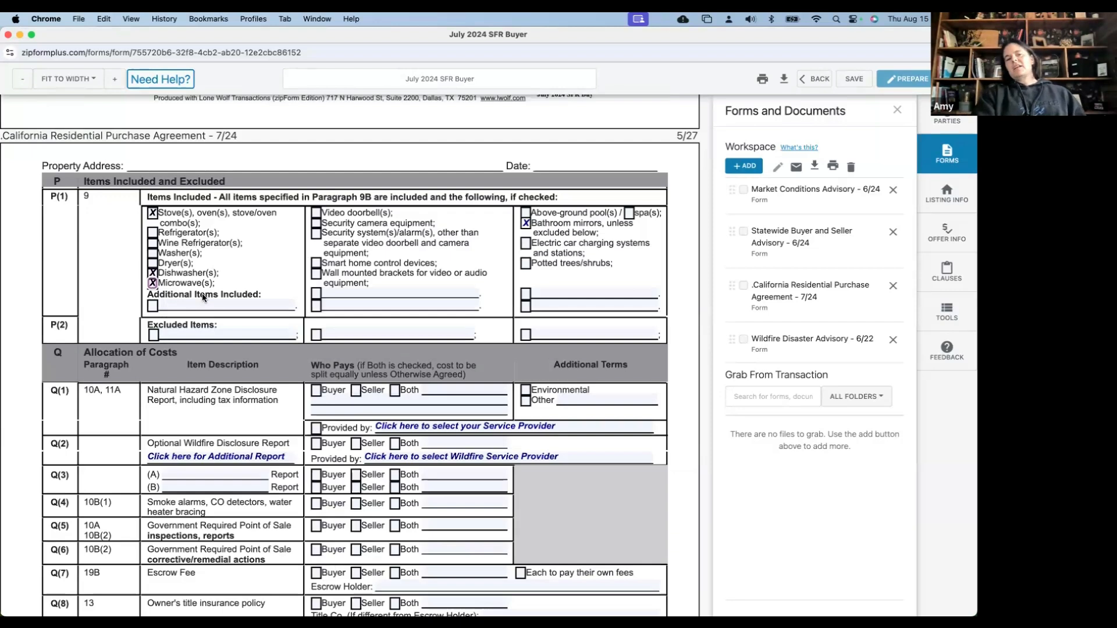
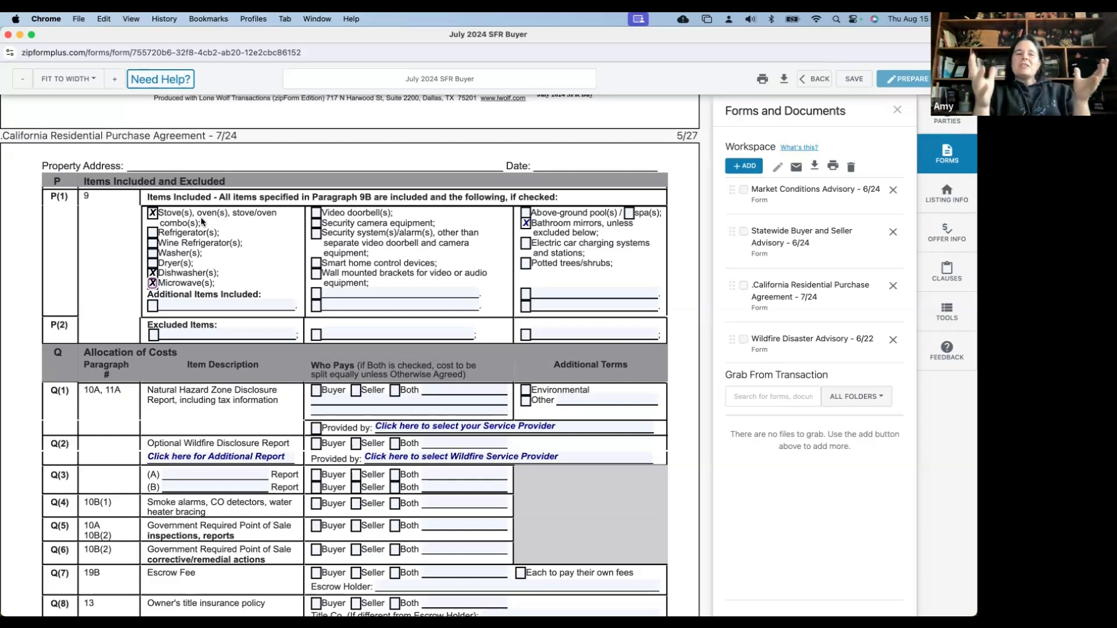
Tick Microwave(s) among the P(1) items included in the sale
click(152, 284)
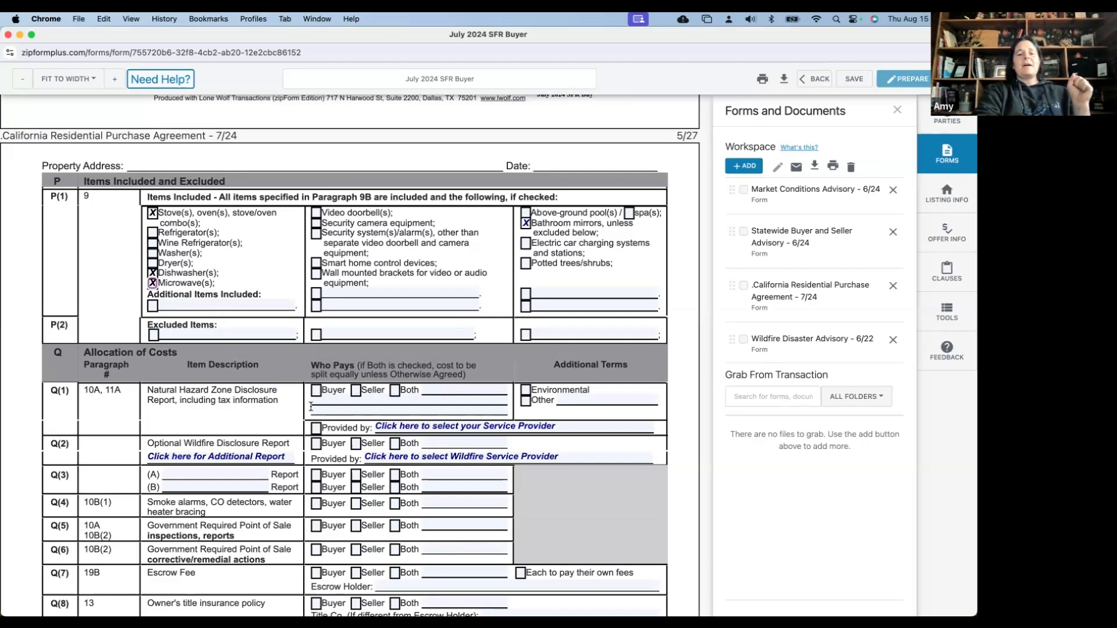
Make the Q(1) natural hazard disclosure Seller-paid, Environmental, provided by 'Seller to choose provider'
scroll(311, 407, down, 2)
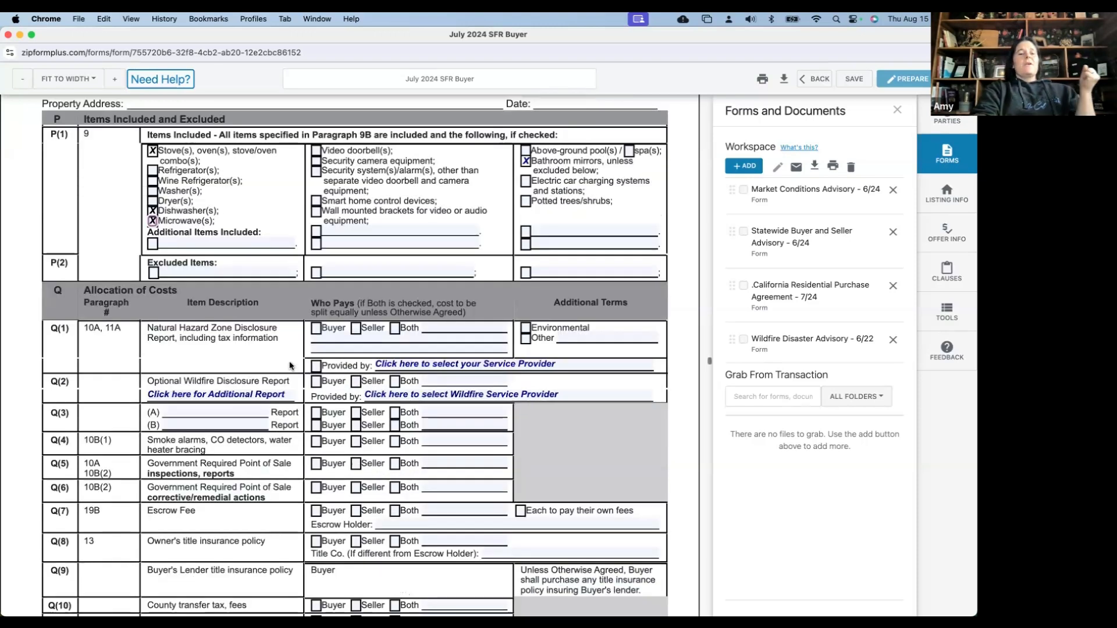
click(356, 329)
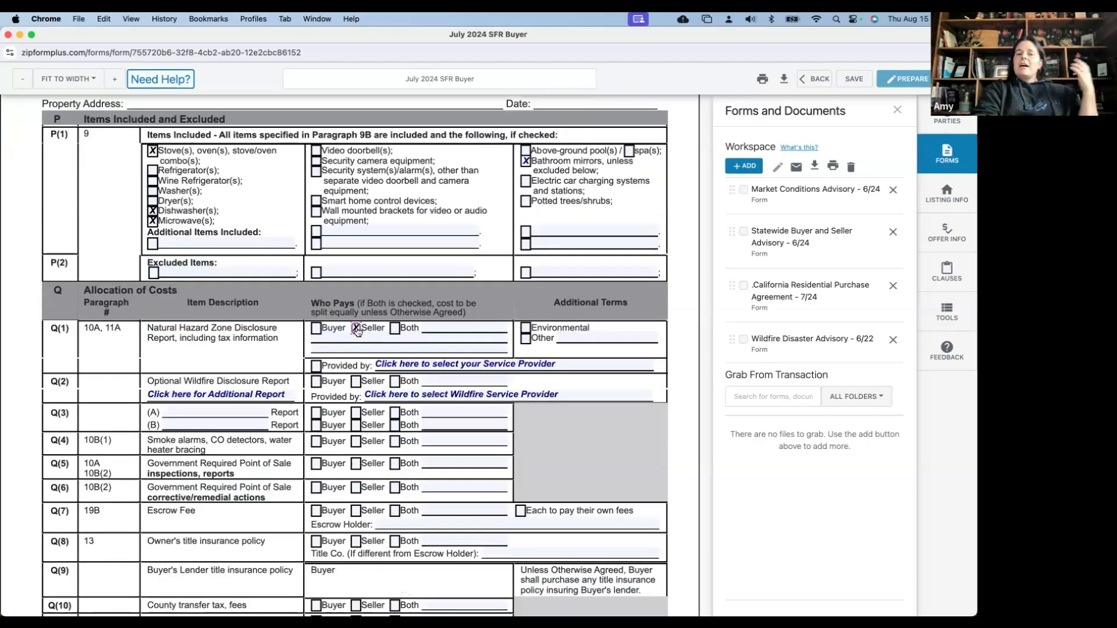
click(526, 328)
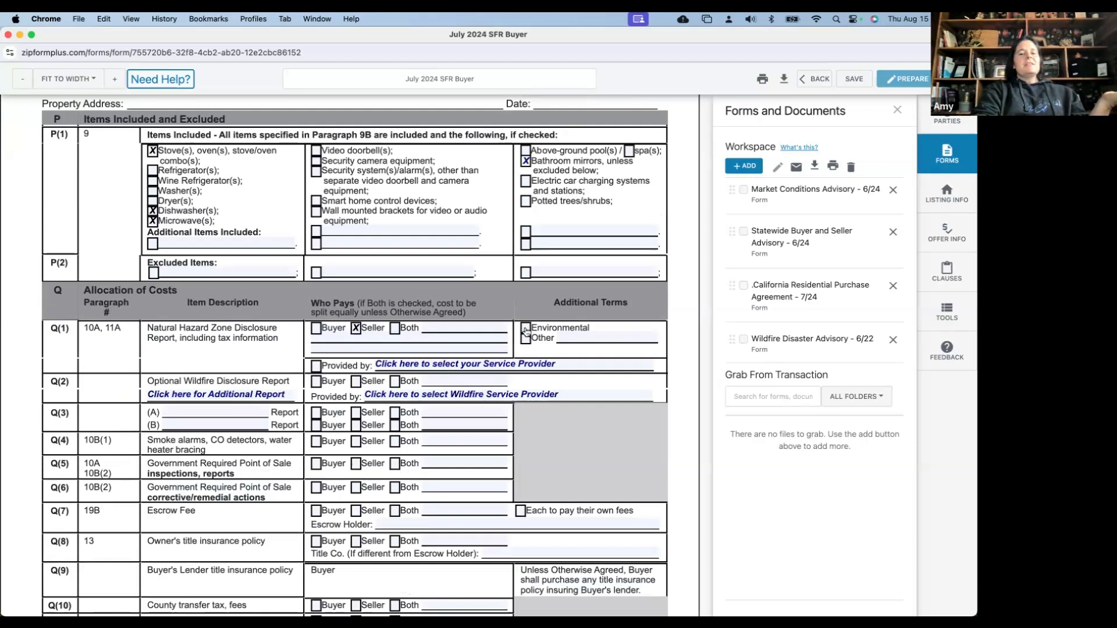
click(563, 366)
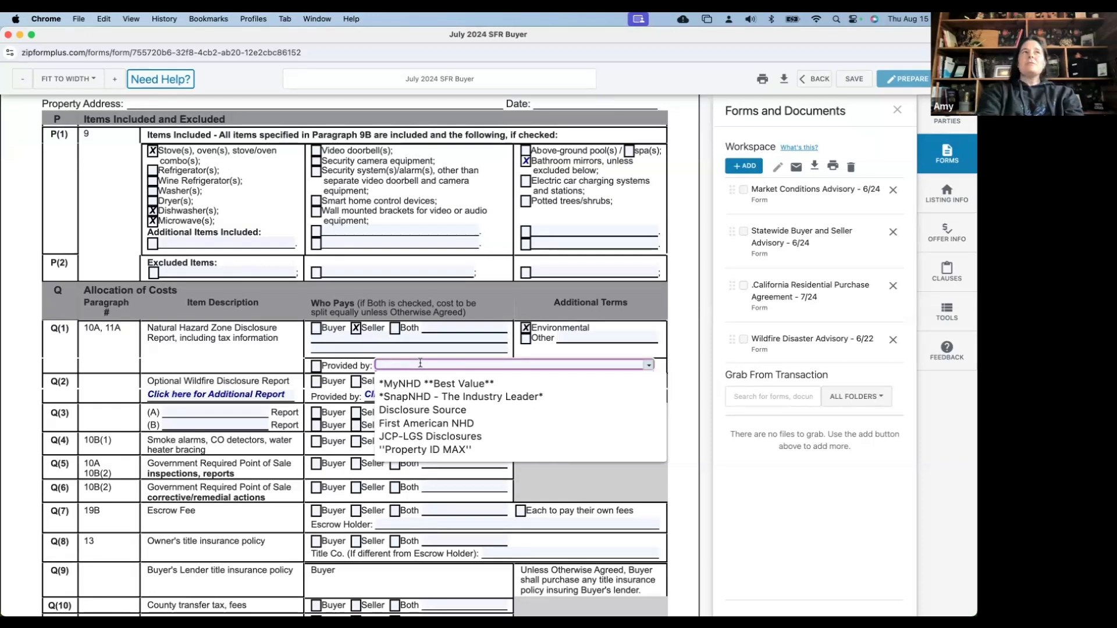
text(Sel)
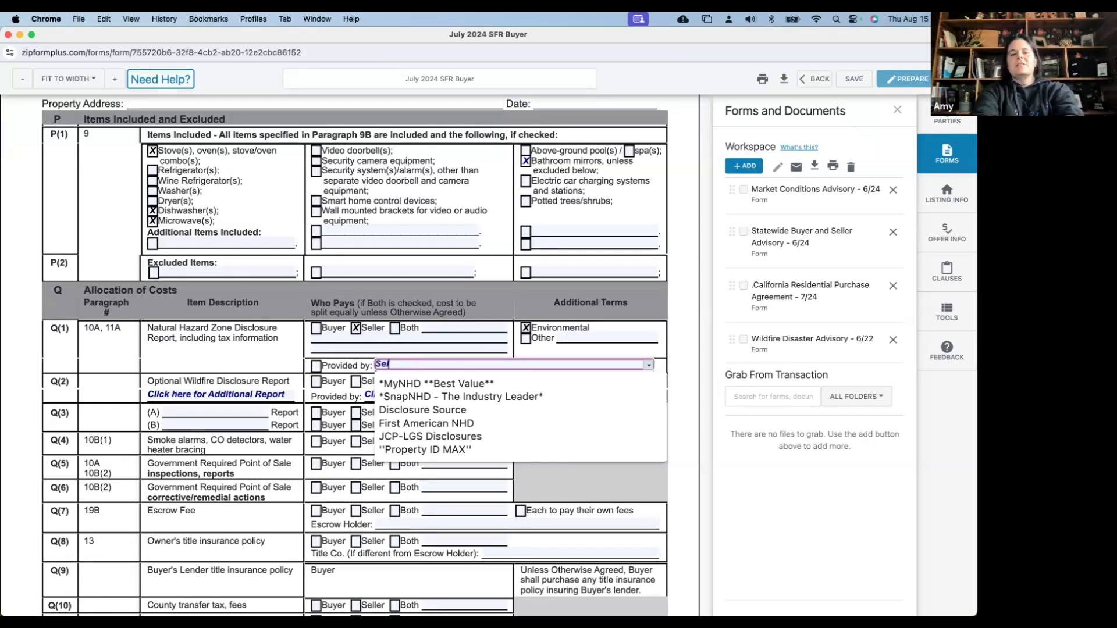
text(ler to choose)
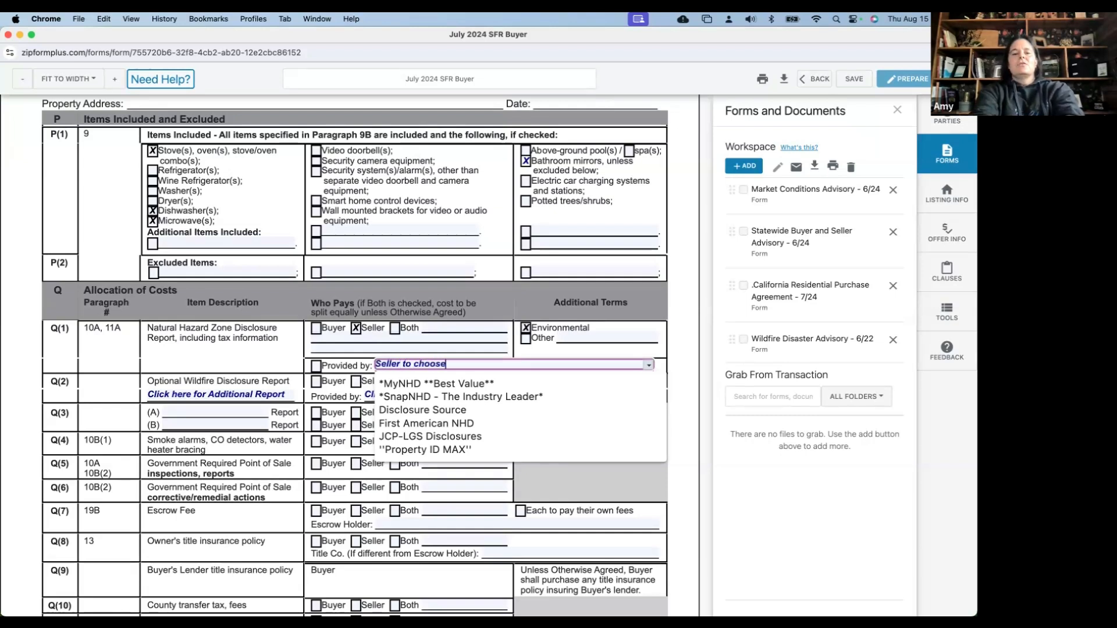
text( providers)
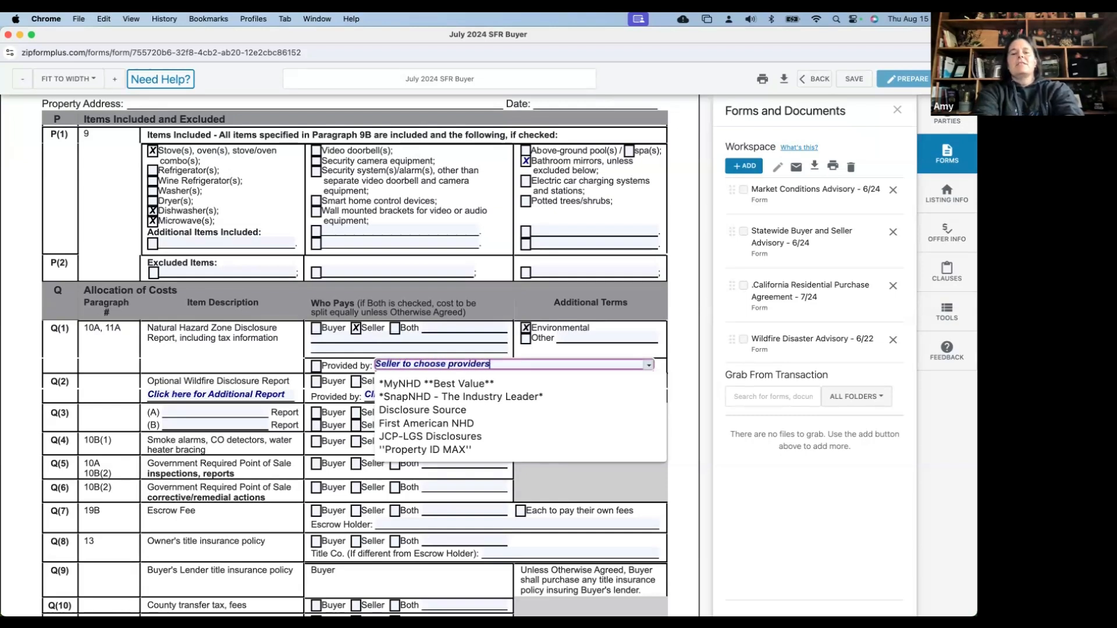
key(BackSpace)
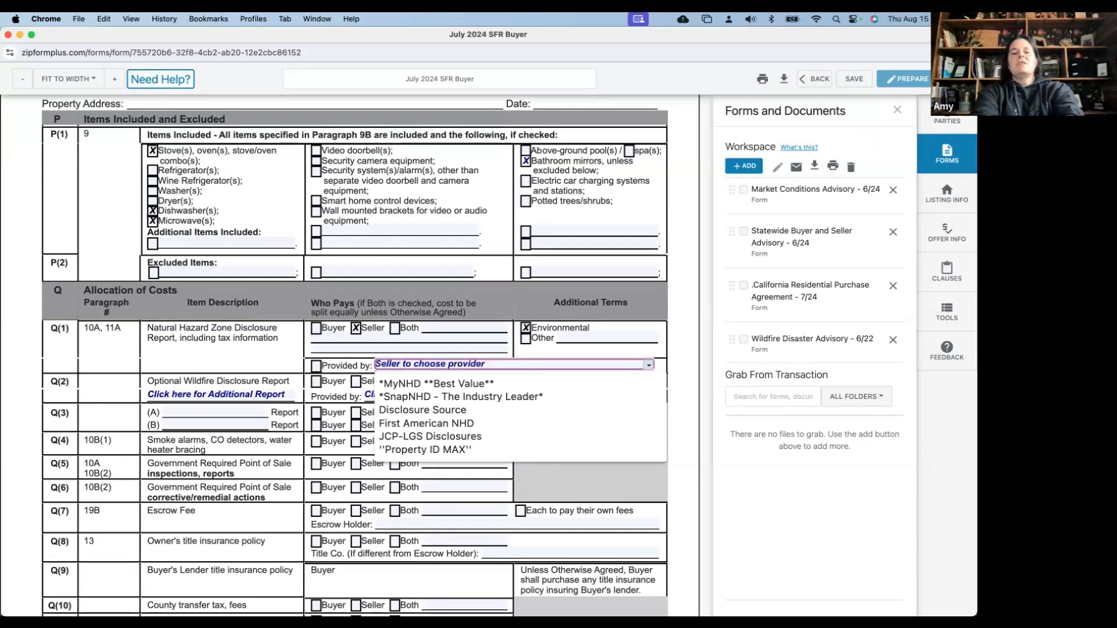
click(353, 358)
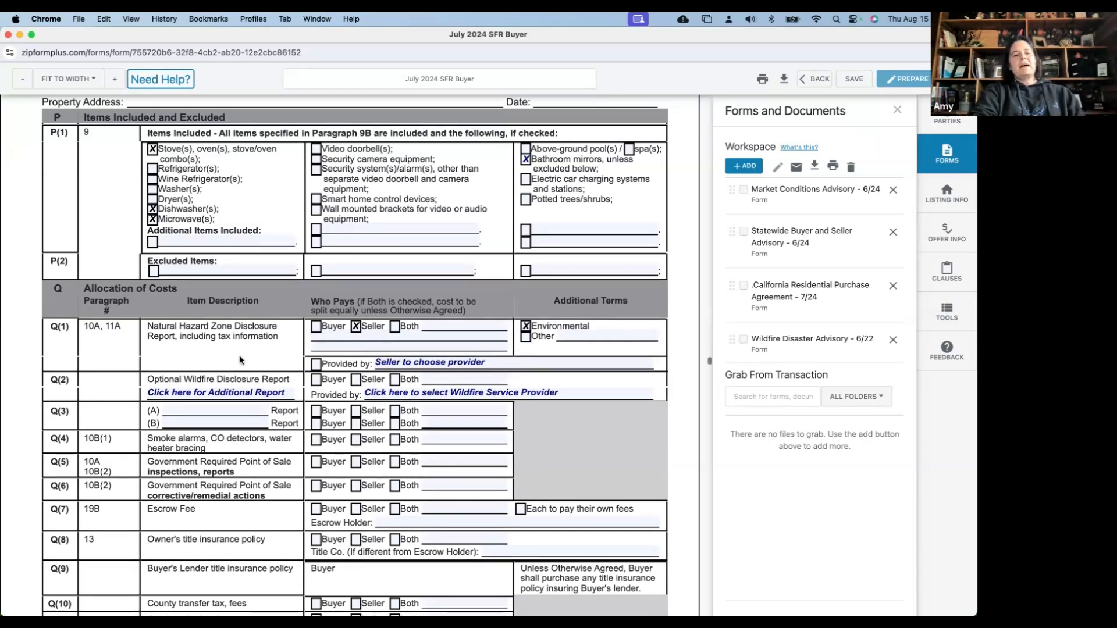
Have the seller pay for Q(4) smoke alarms/water heater bracing and Q(5) point-of-sale inspections
scroll(239, 360, down, 3)
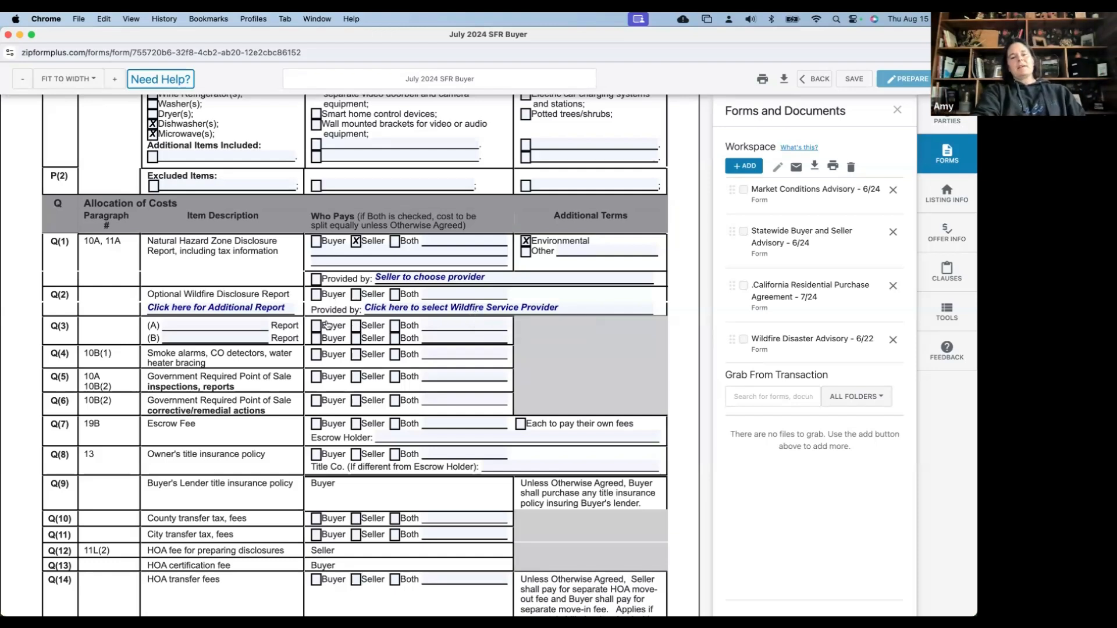
scroll(263, 280, down, 2)
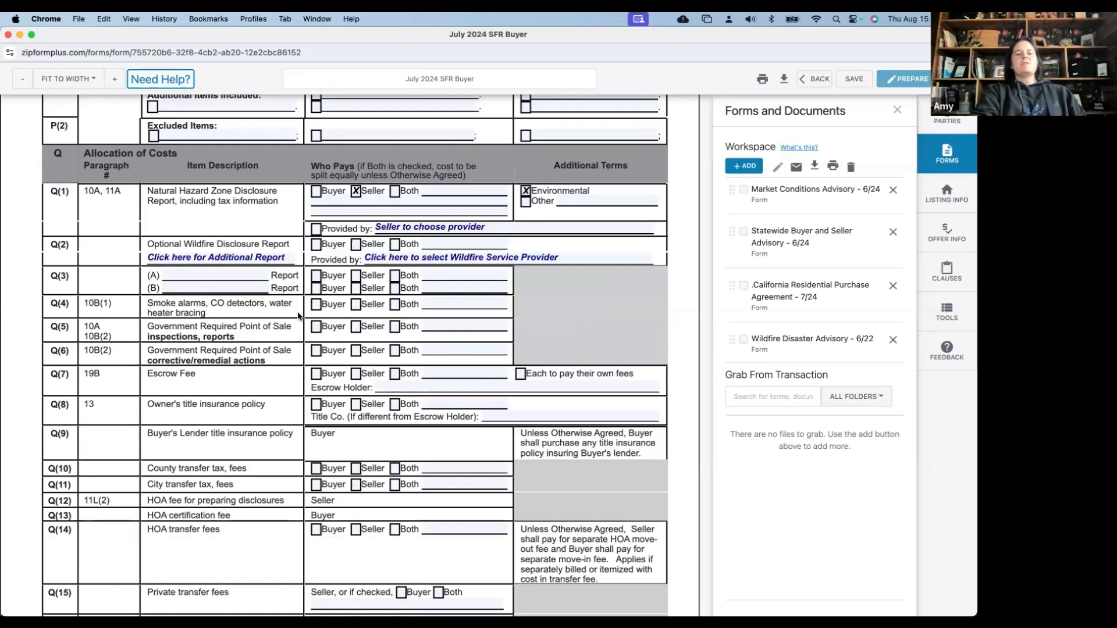
click(356, 306)
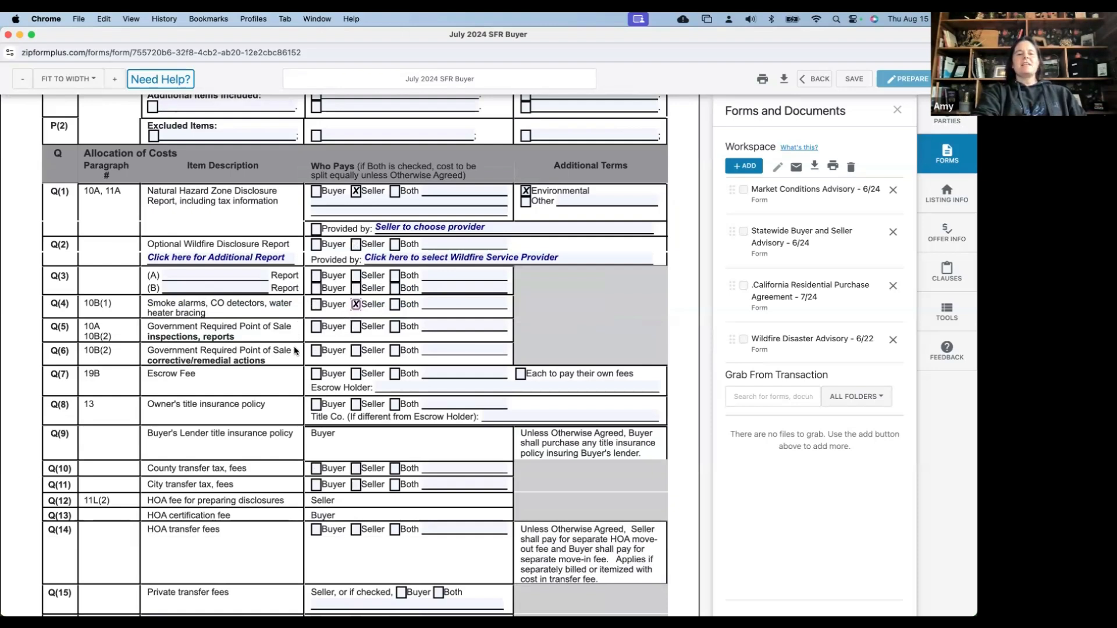
click(357, 328)
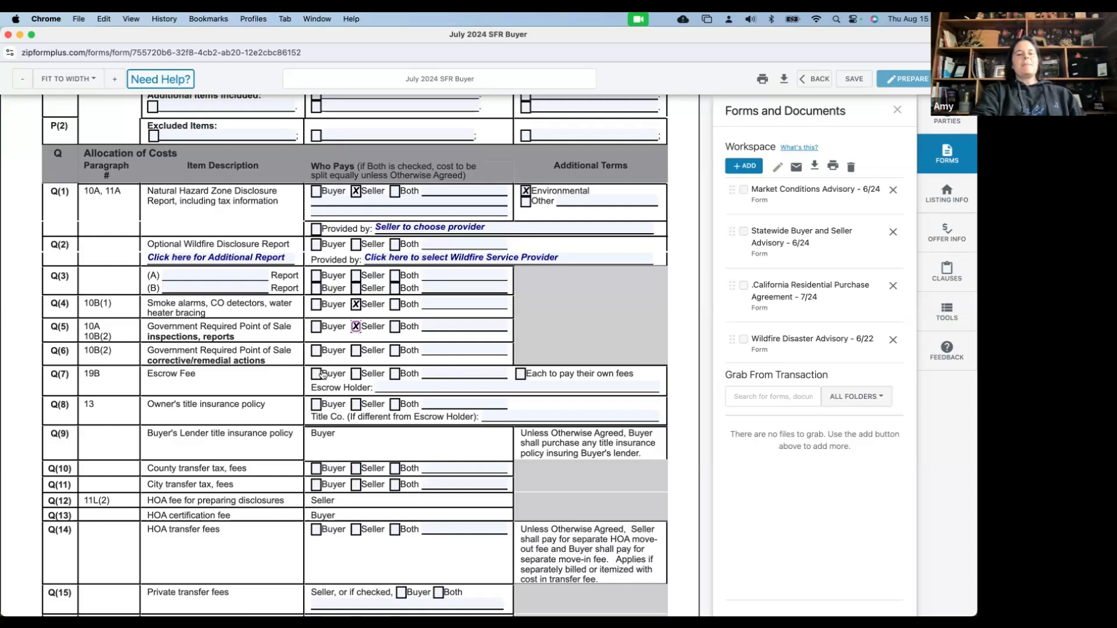
Enter 'Favorite Provider' as escrow holder; mark Buyer as payer for escrow fee and owner's title policy
click(398, 386)
text(Fa)
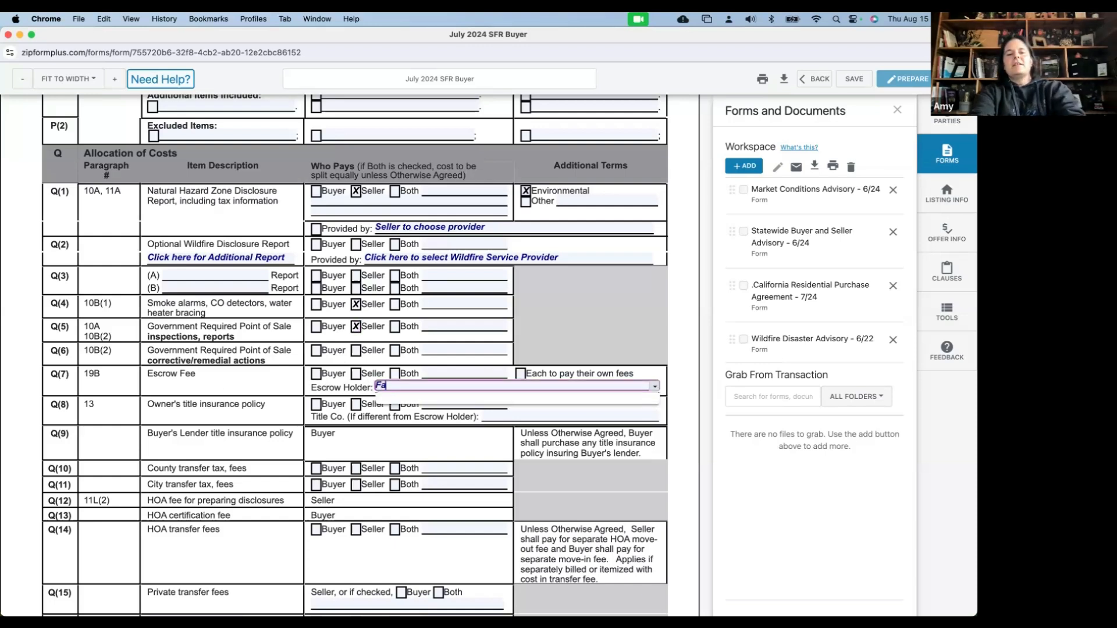
text(vorite Provided)
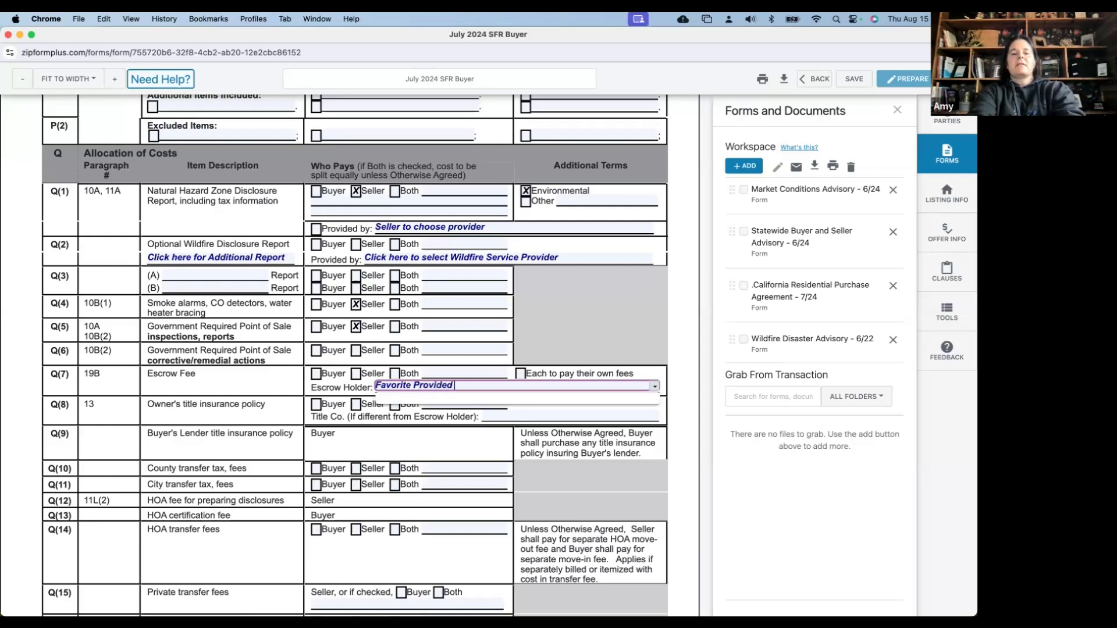
key(BackSpace)
text(r)
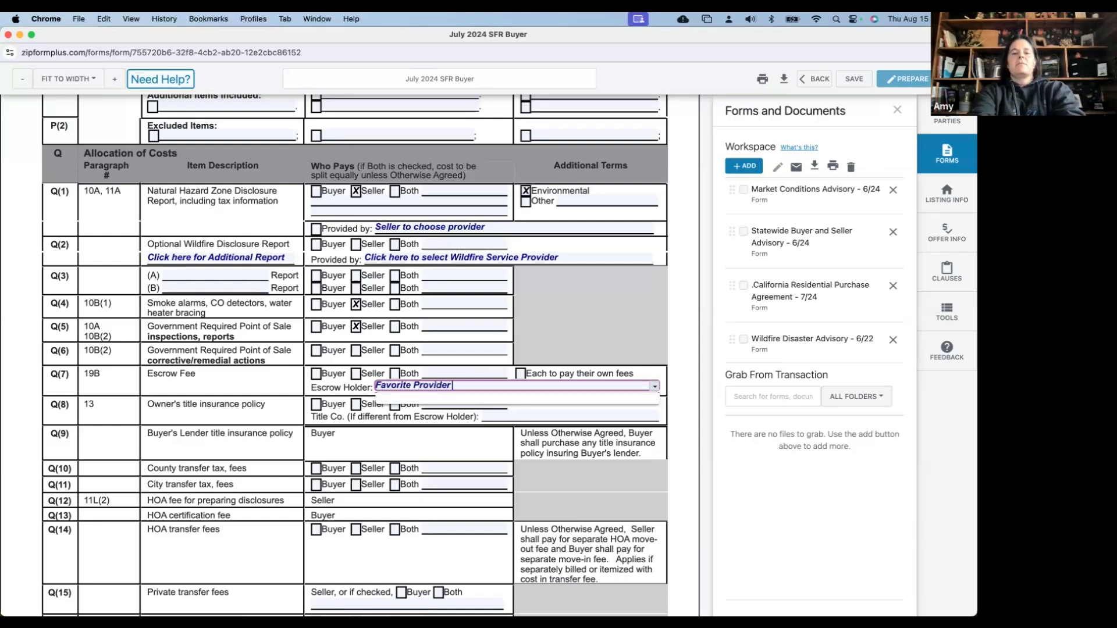
click(295, 377)
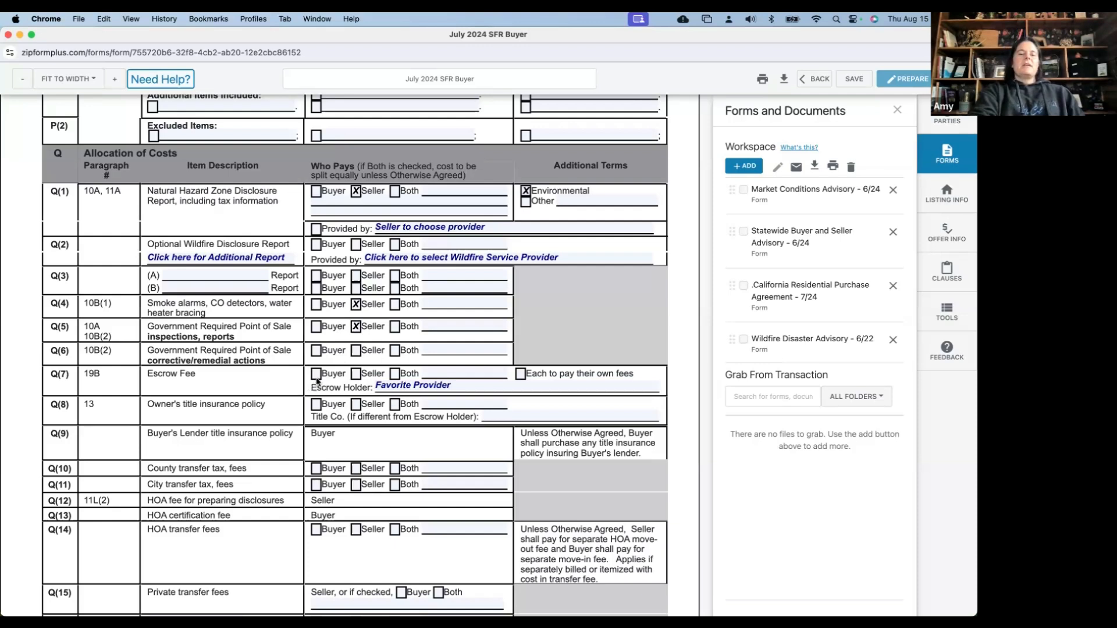
click(316, 375)
click(317, 406)
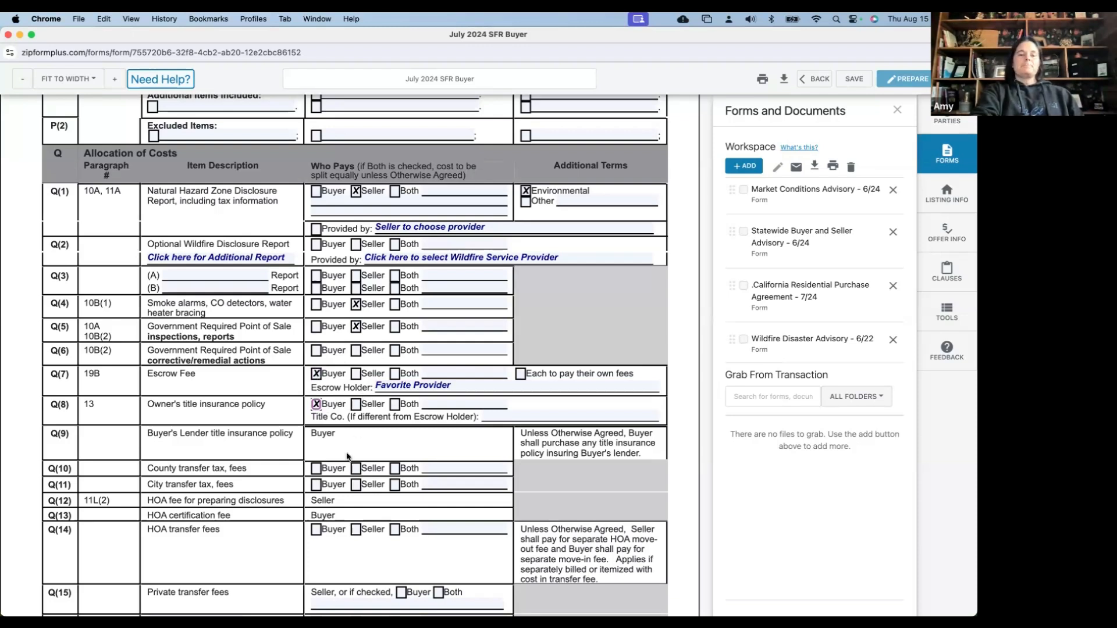
Check Seller as payer for the Q(10) county transfer tax
scroll(347, 456, down, 1)
scroll(347, 456, down, 1)
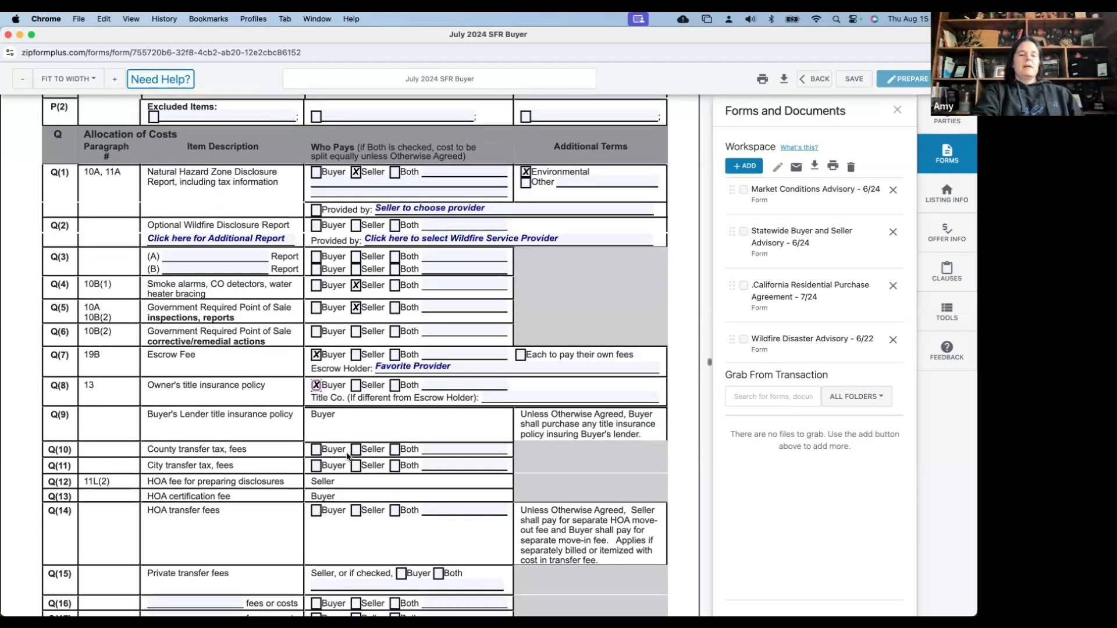
scroll(347, 457, down, 3)
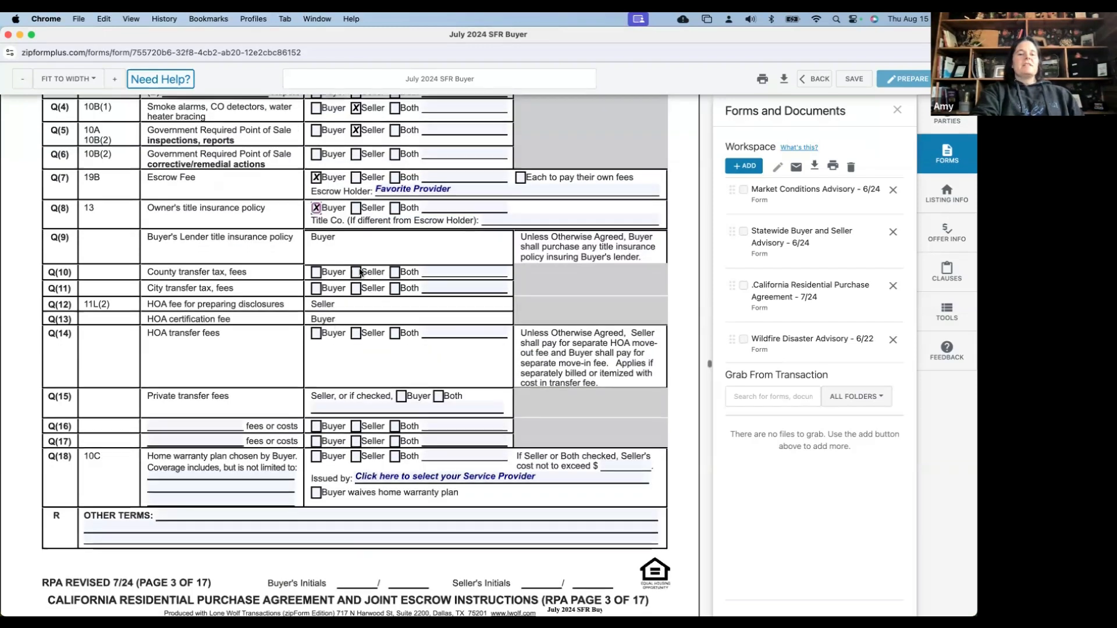
click(356, 273)
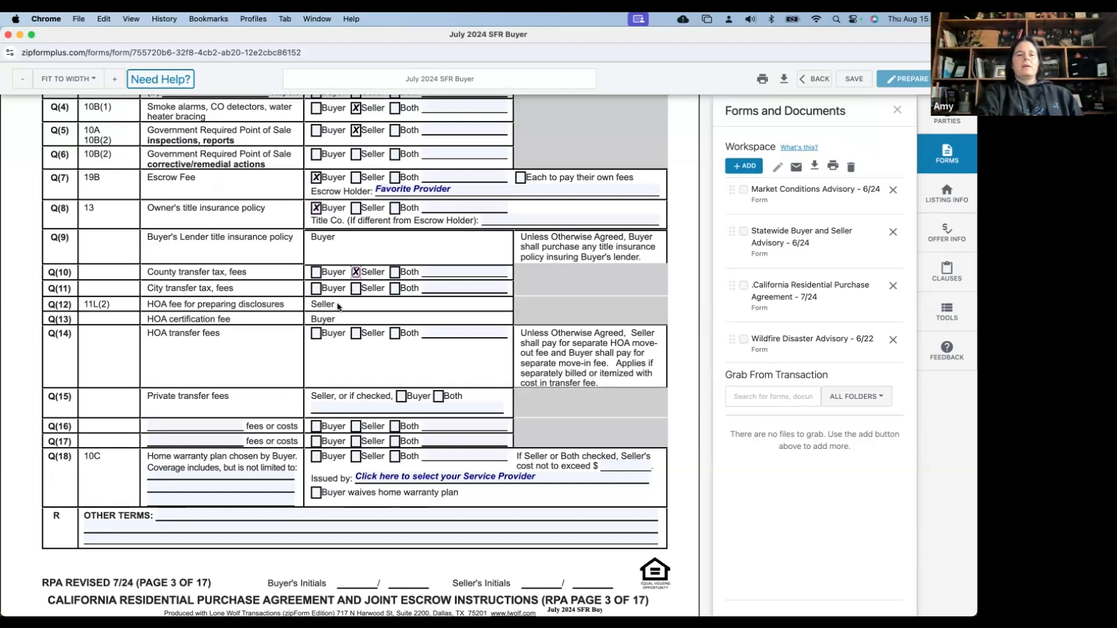
scroll(338, 306, down, 1)
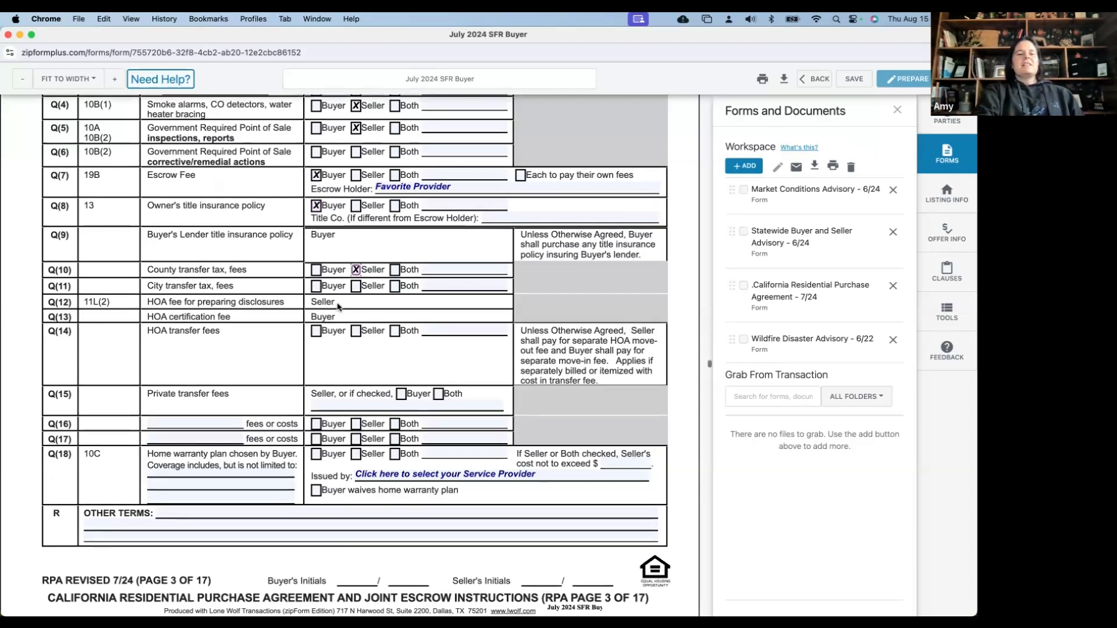
scroll(339, 308, down, 2)
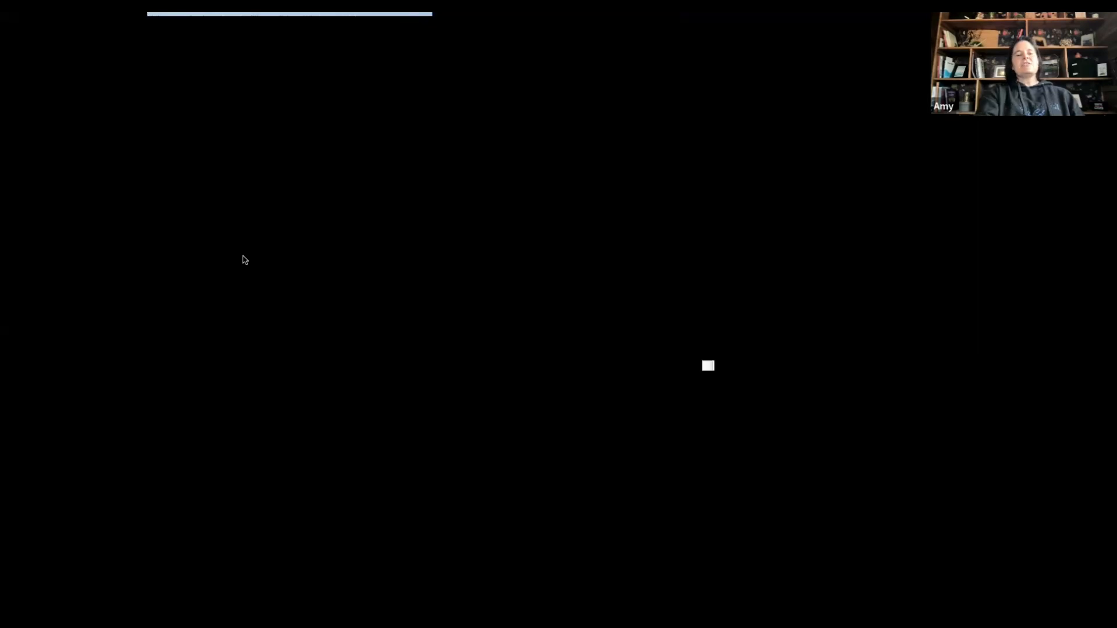
scroll(243, 259, down, 1)
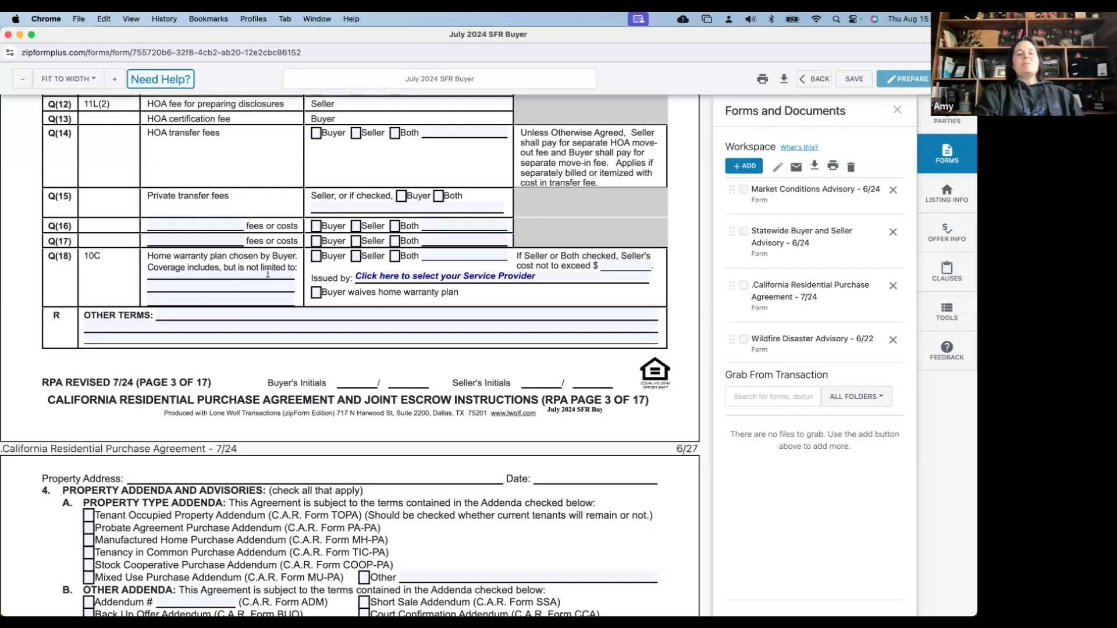
Have the seller pay for a Q(18) Fidelity National Home Warranty capped at $600
click(358, 257)
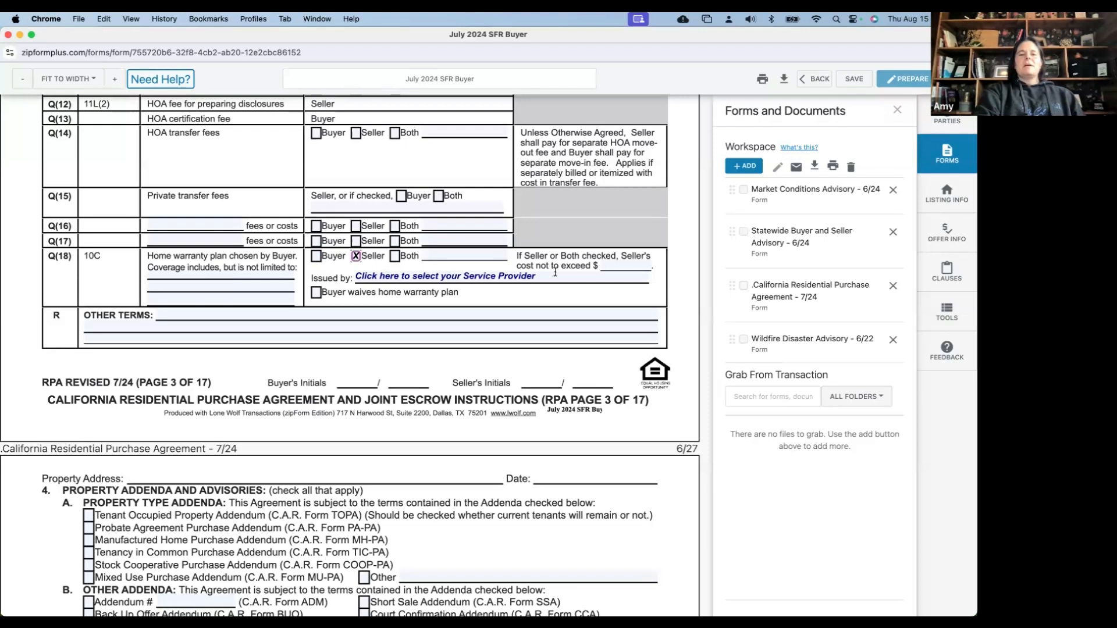
click(614, 266)
text(6)
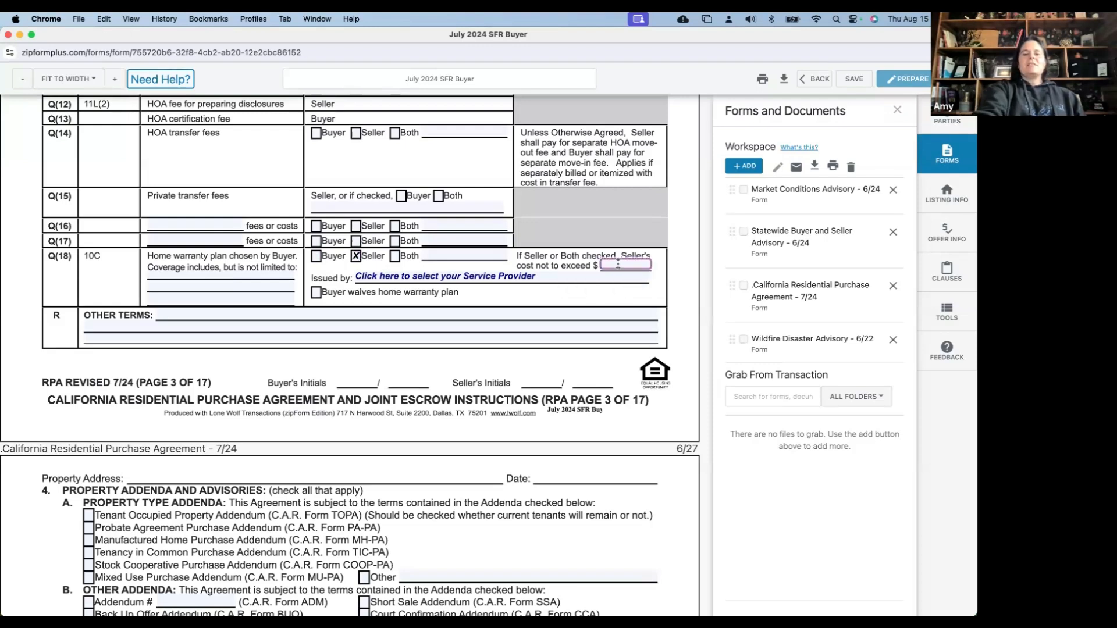
text(00)
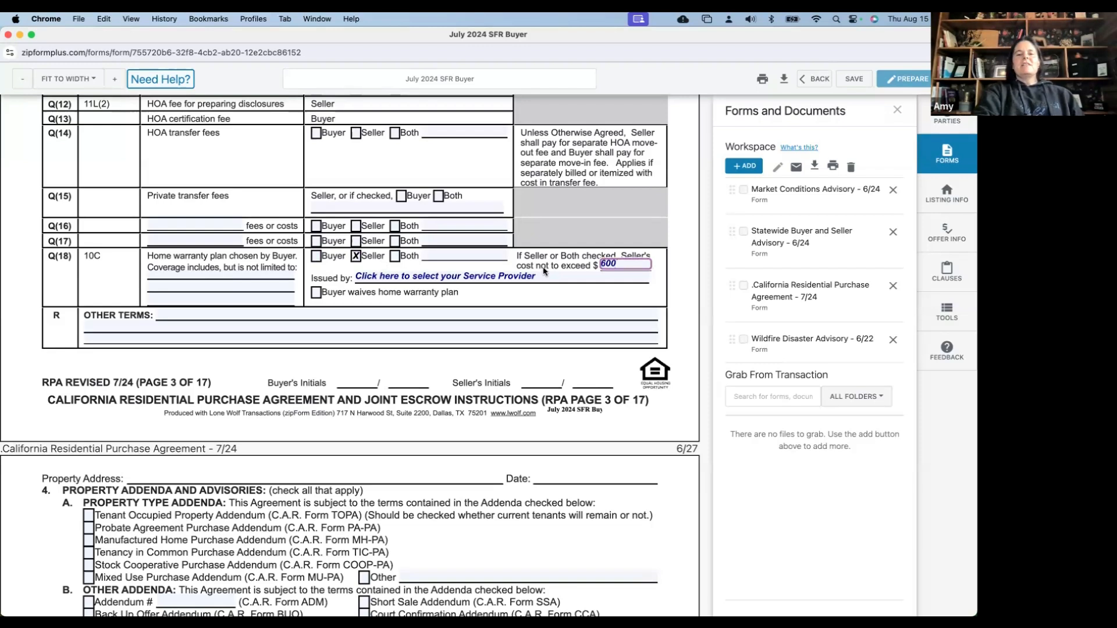
click(544, 273)
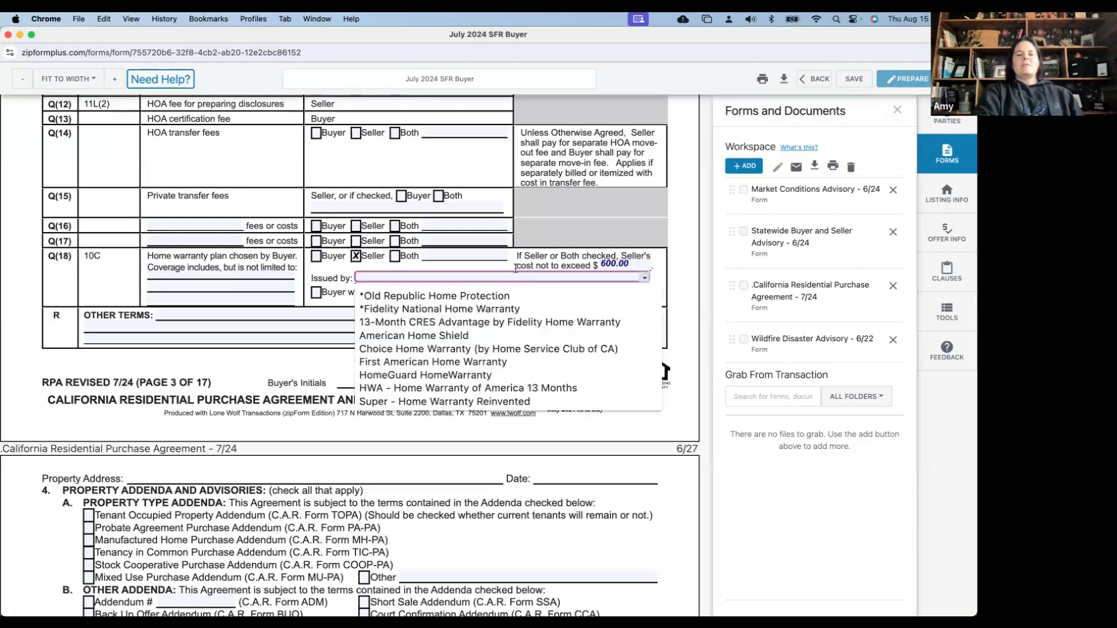
click(488, 309)
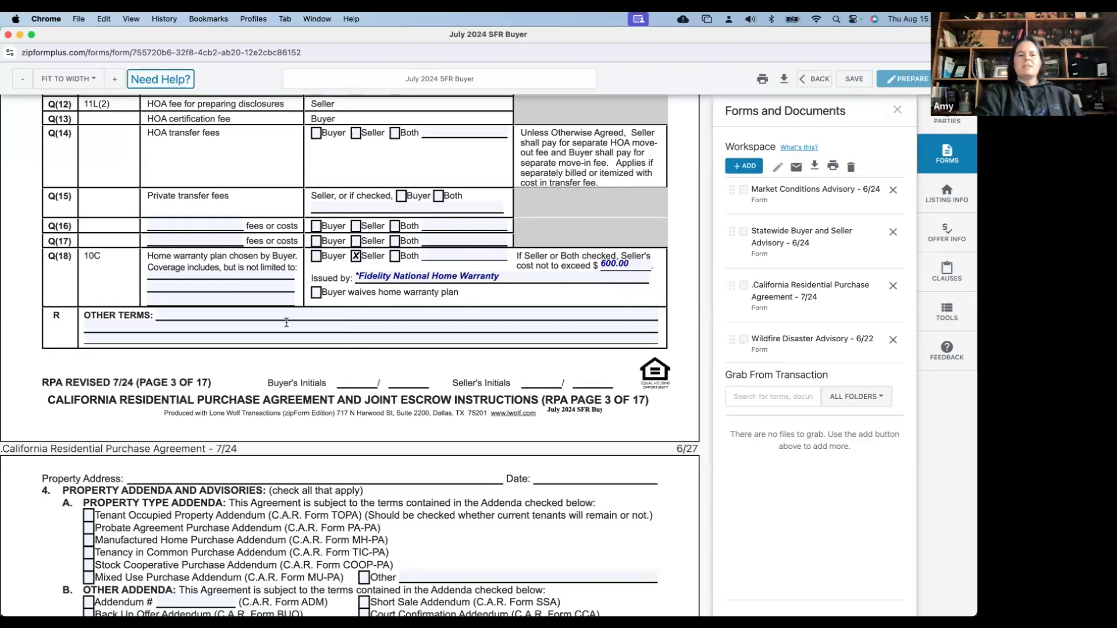
Scroll to paragraph 4's addenda and advisories, where BIA, WFA, FHDA and CCPA are checked
scroll(286, 322, down, 1)
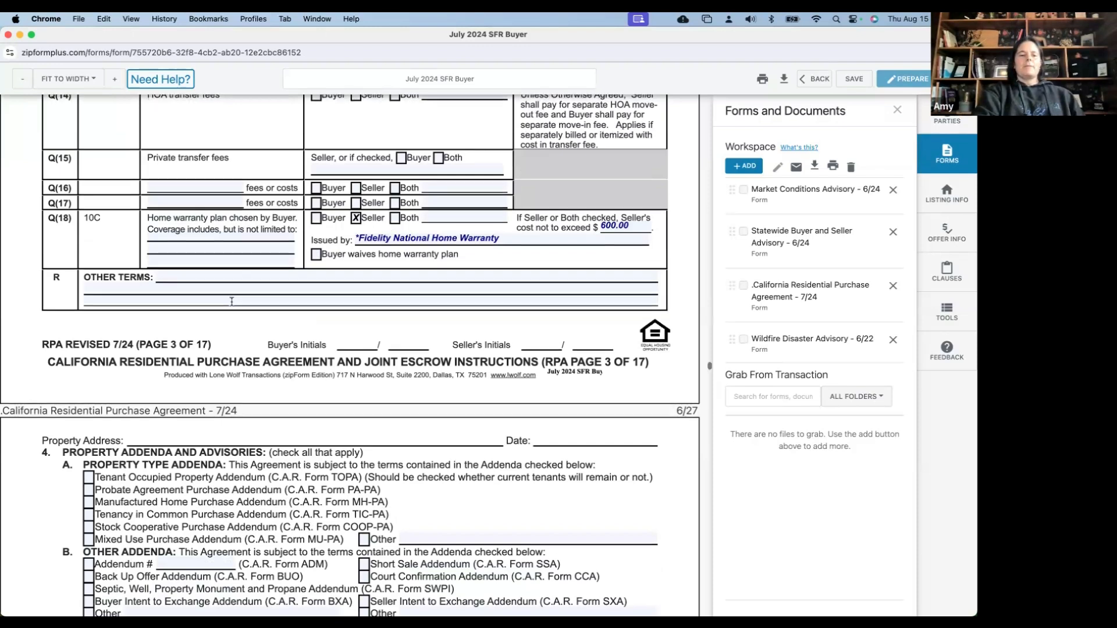
scroll(231, 303, down, 2)
scroll(231, 306, up, 1)
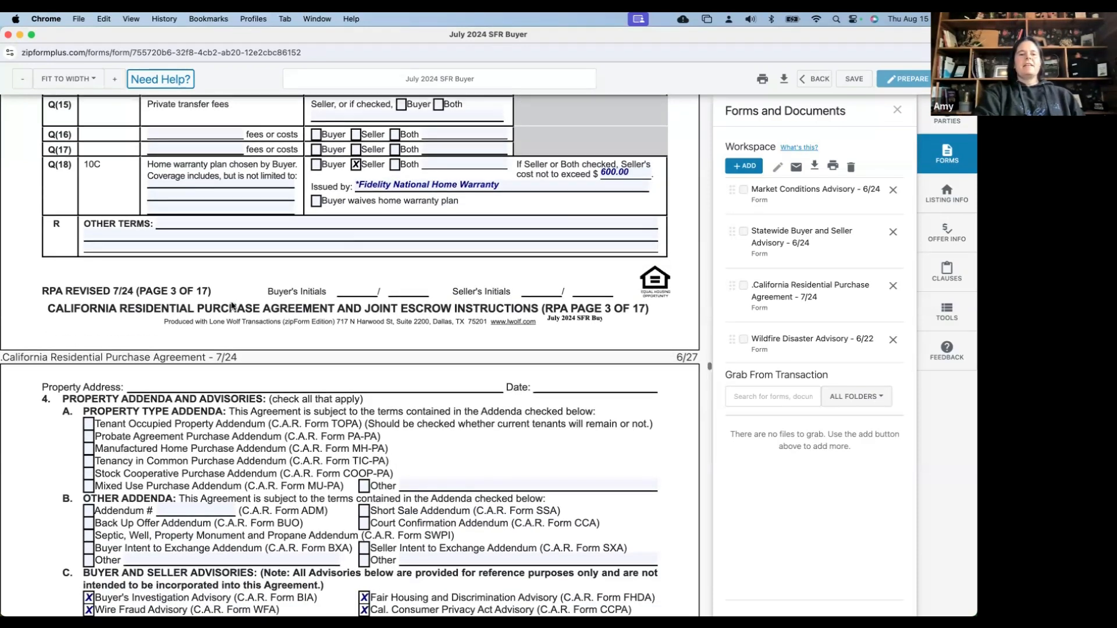
scroll(231, 305, up, 8)
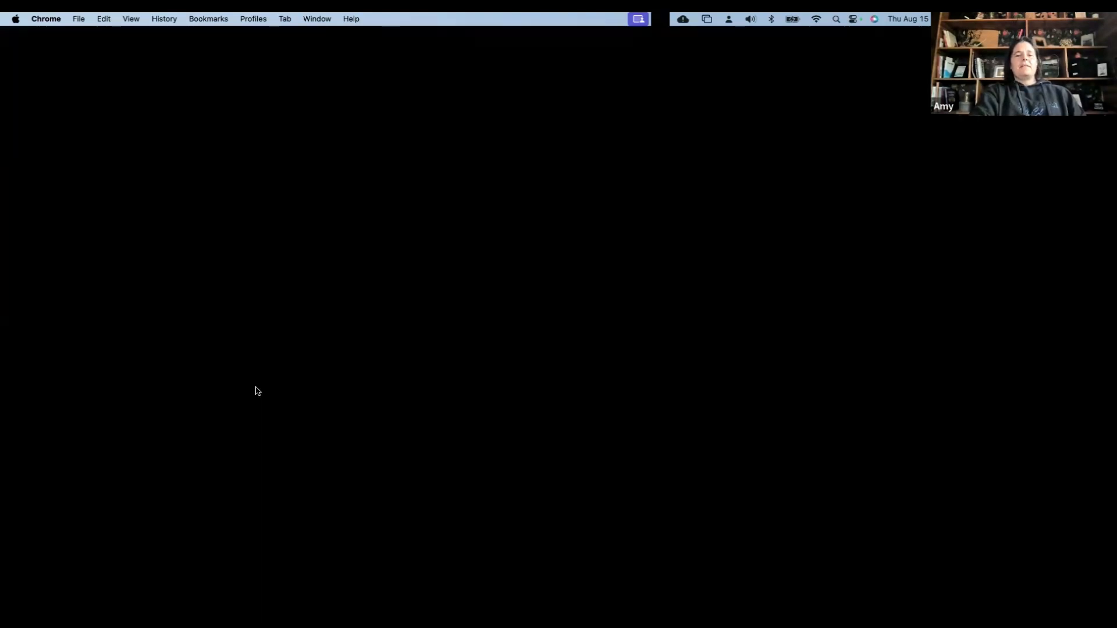
scroll(256, 388, down, 1)
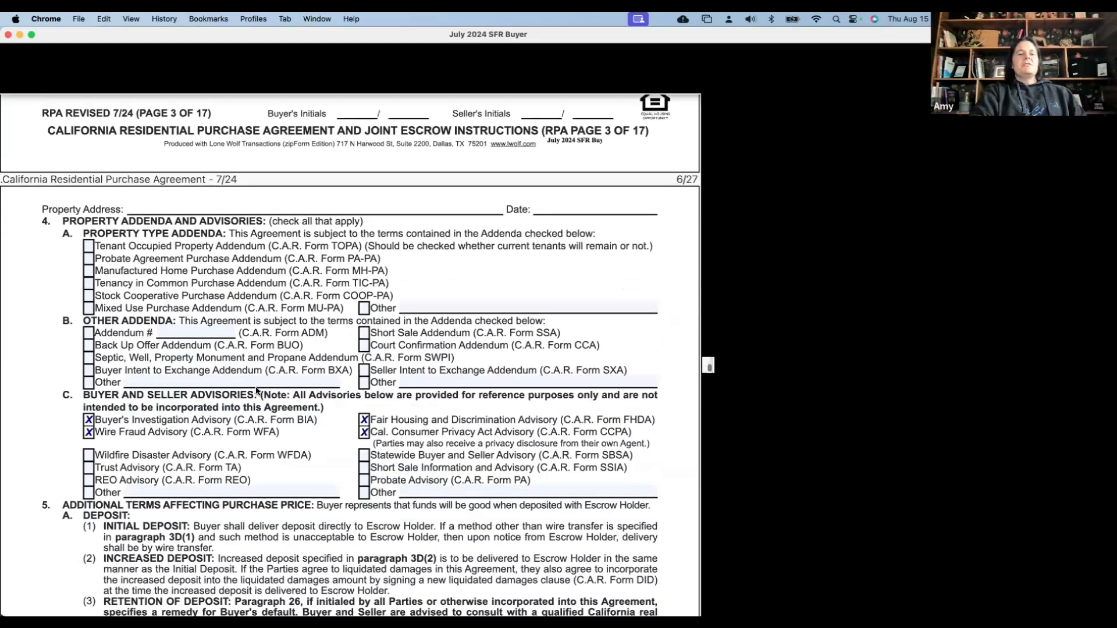
scroll(256, 389, down, 5)
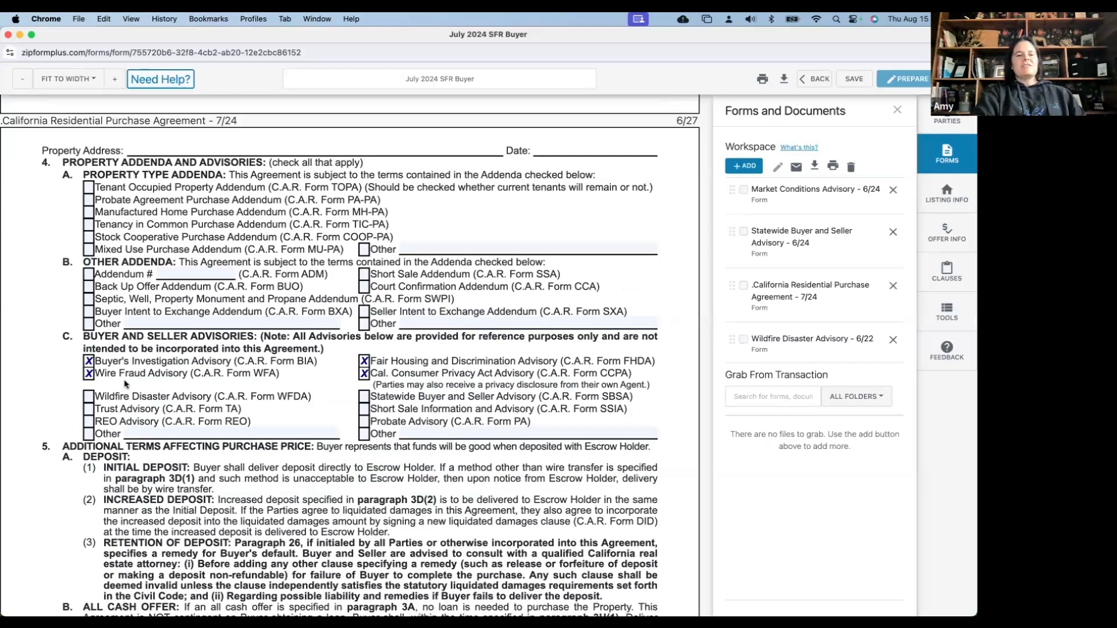
Check WFDA and SBSA, and add a buyer Other advisory named 'Market Conditions Advisory'
click(90, 396)
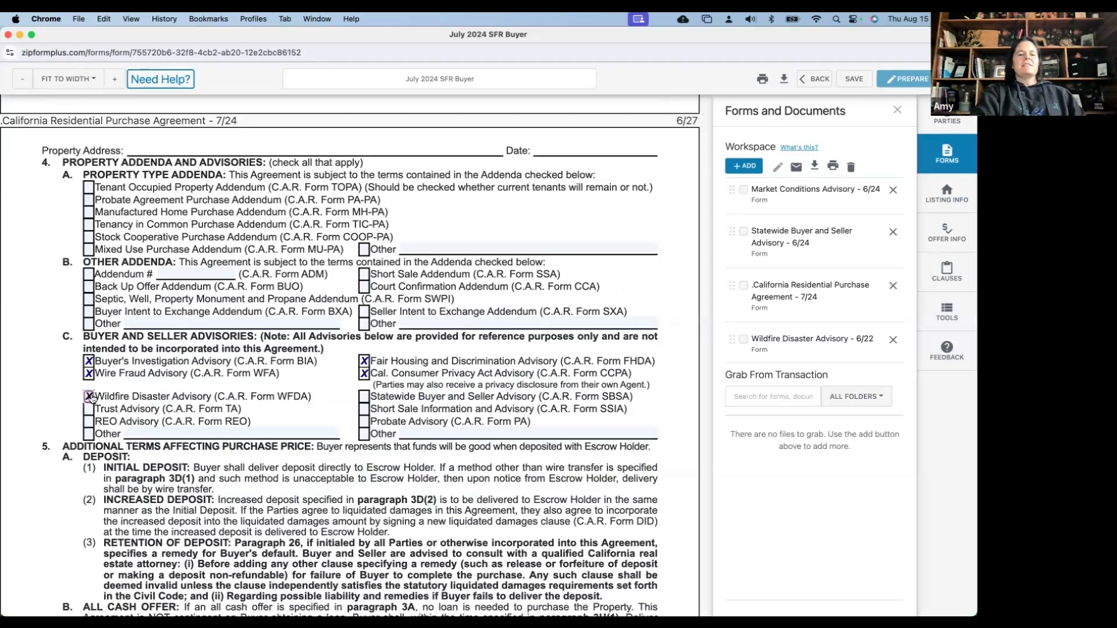
click(364, 397)
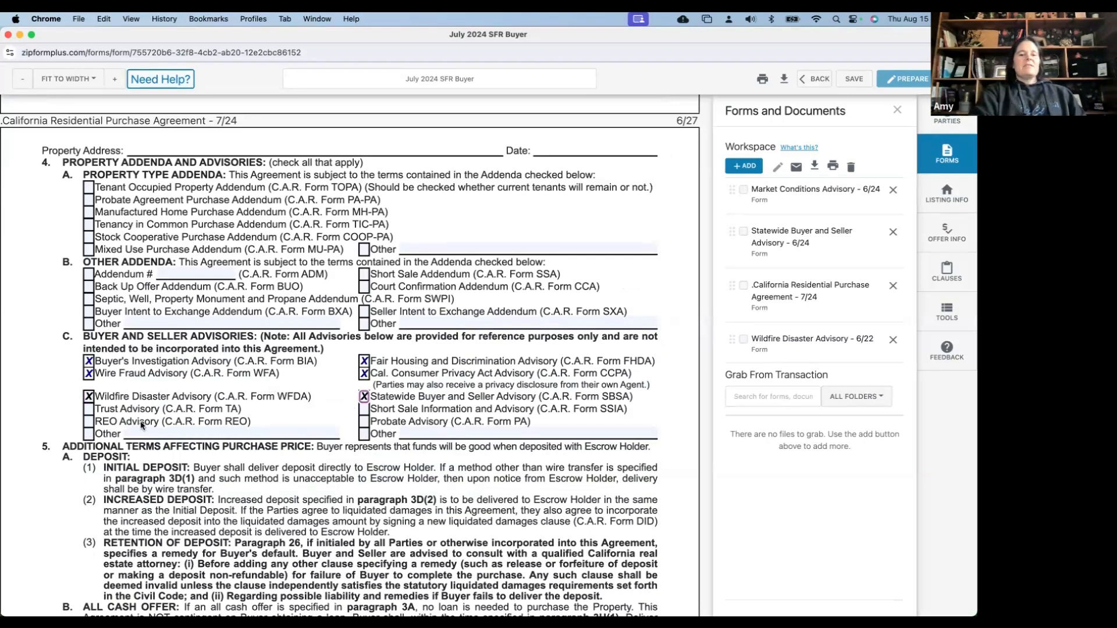
click(126, 434)
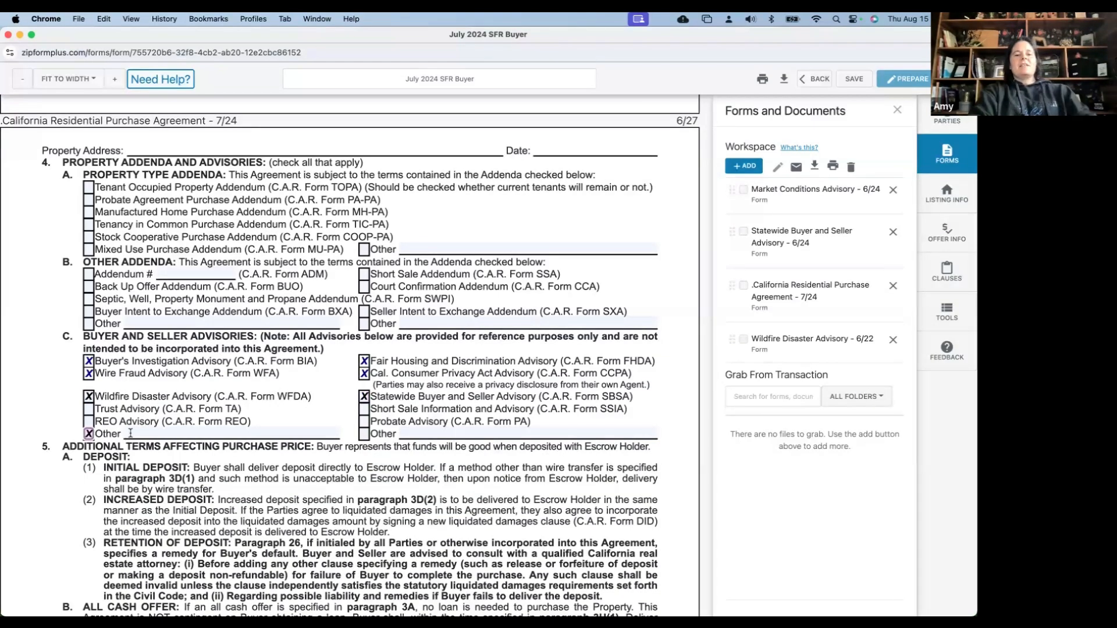
text(Markent)
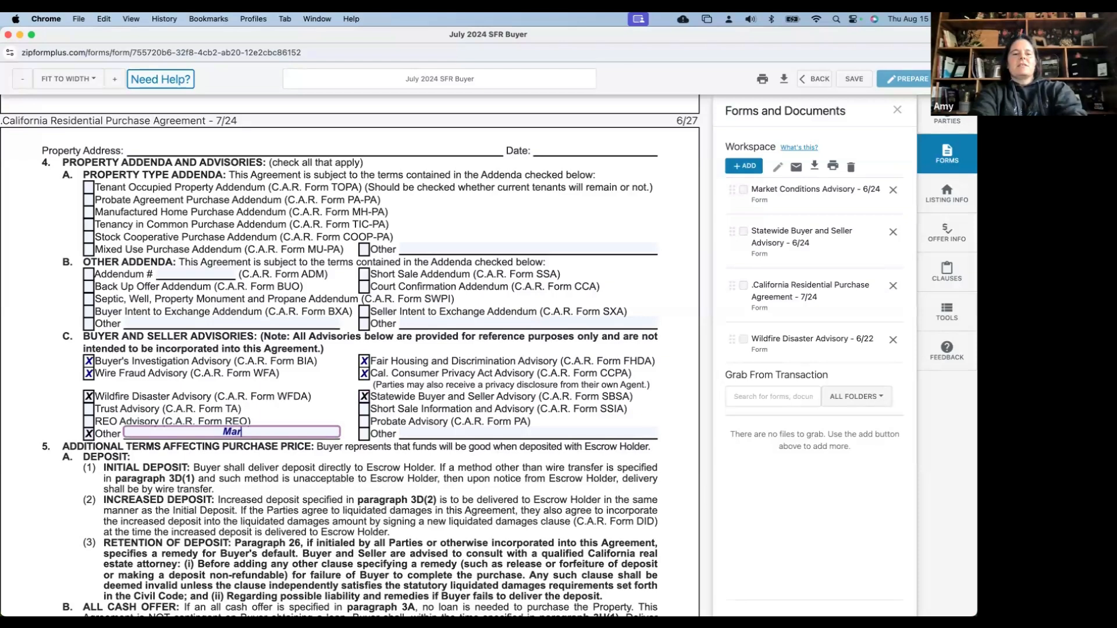
key(BackSpace)
key(BackSpace)
text(t Co)
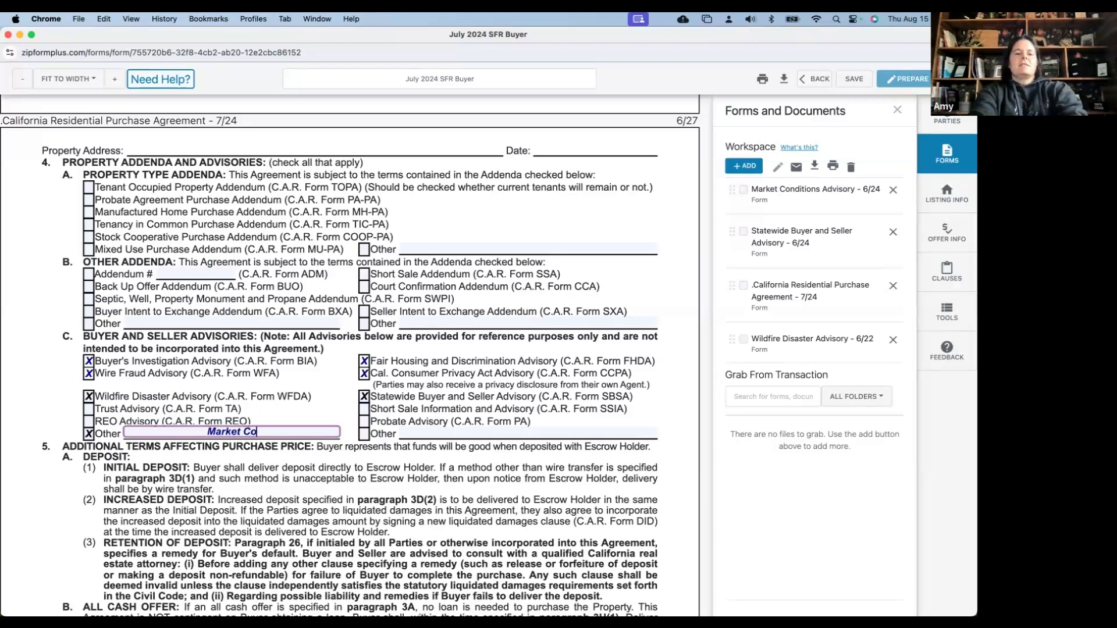
text(nditions Advisory)
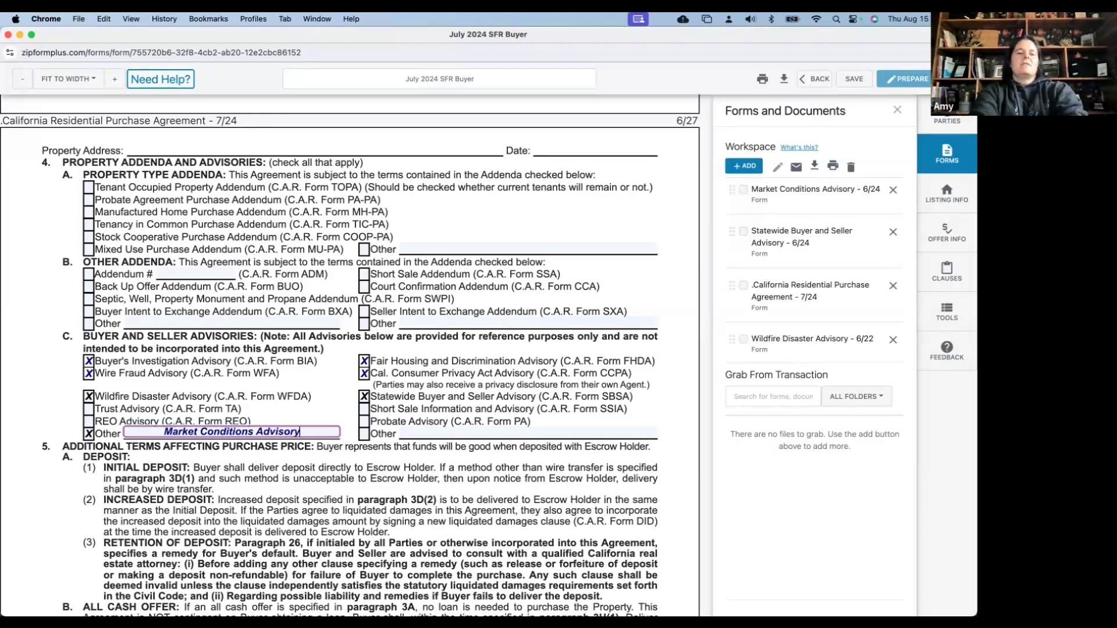
click(180, 410)
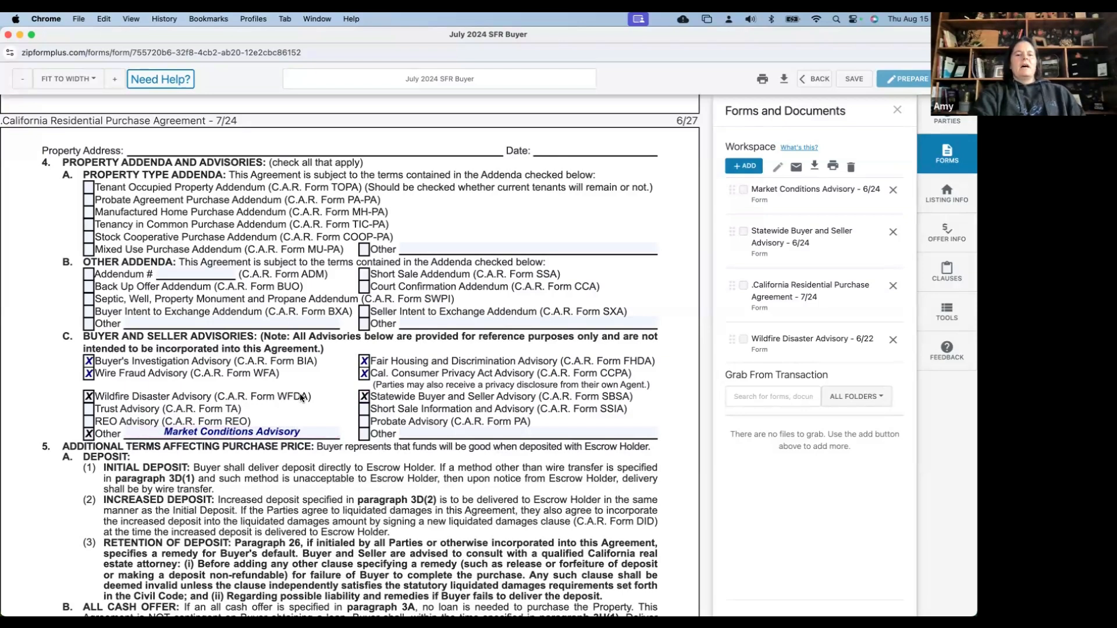
Scroll past the pre-filled Real Estate Brokers section to the Buyer's Investigation Advisory page
scroll(301, 397, down, 1)
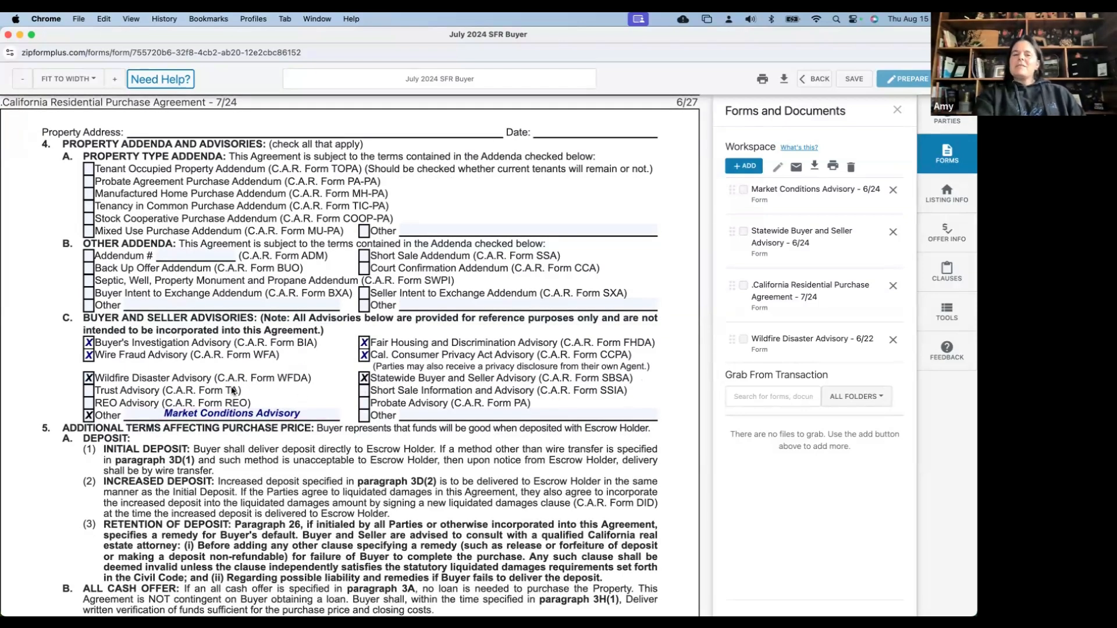
scroll(235, 397, down, 4)
scroll(236, 397, down, 1)
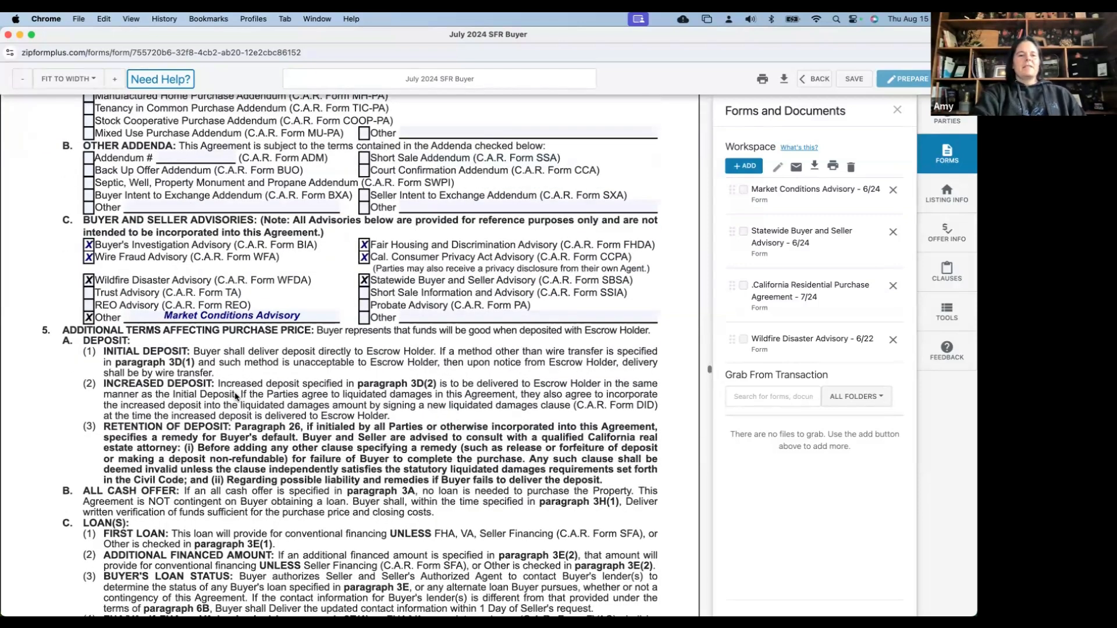
scroll(236, 396, down, 16)
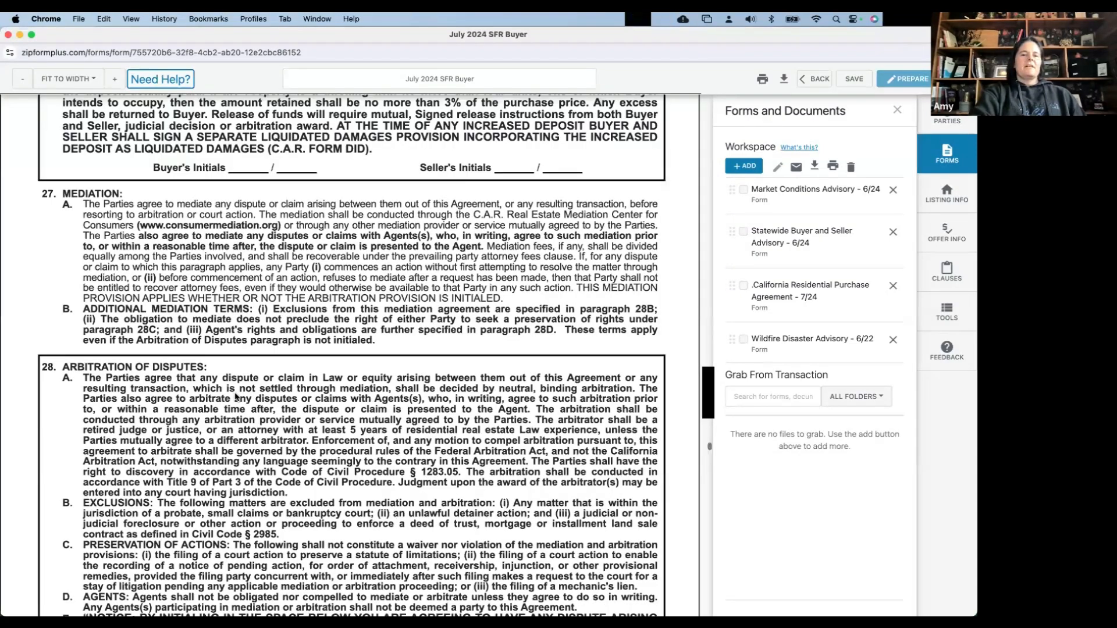
scroll(235, 397, down, 10)
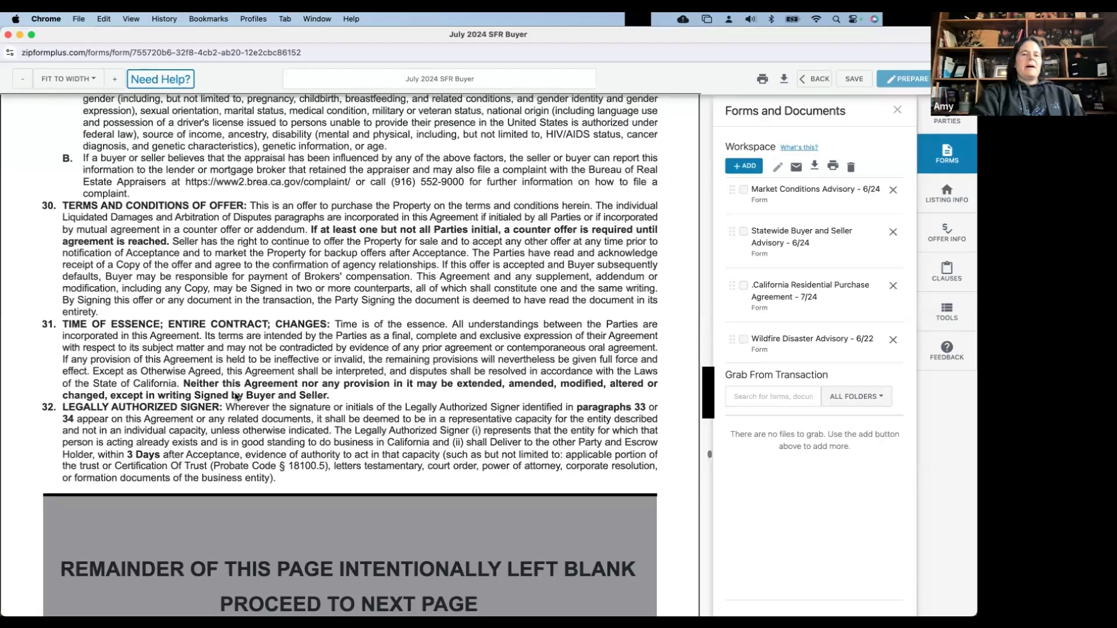
scroll(359, 368, down, 10)
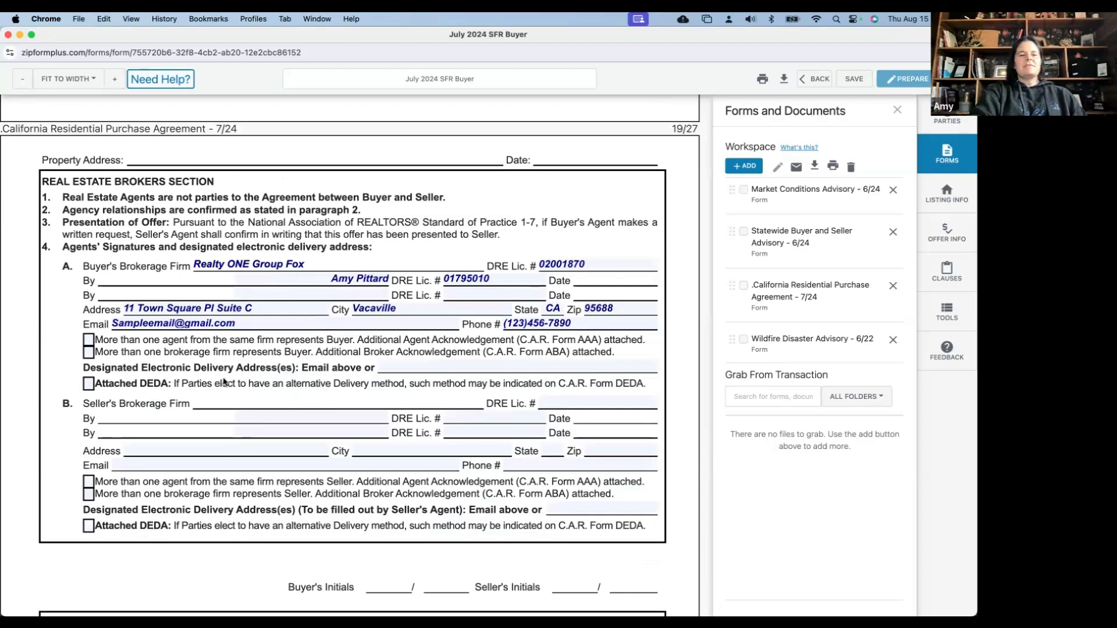
scroll(224, 382, down, 1)
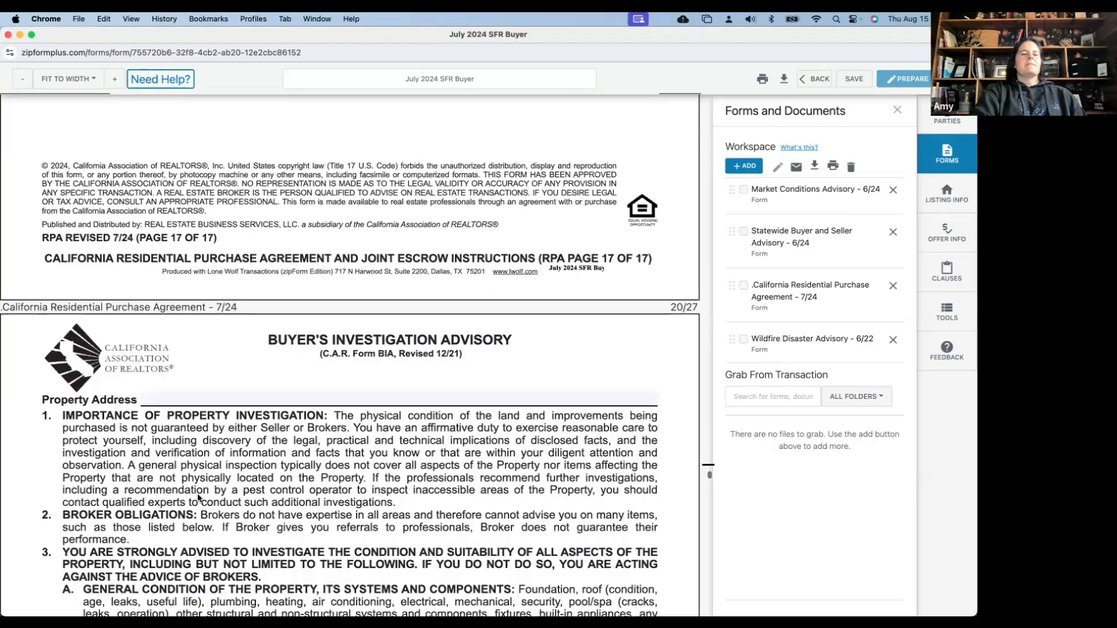
scroll(257, 410, down, 1)
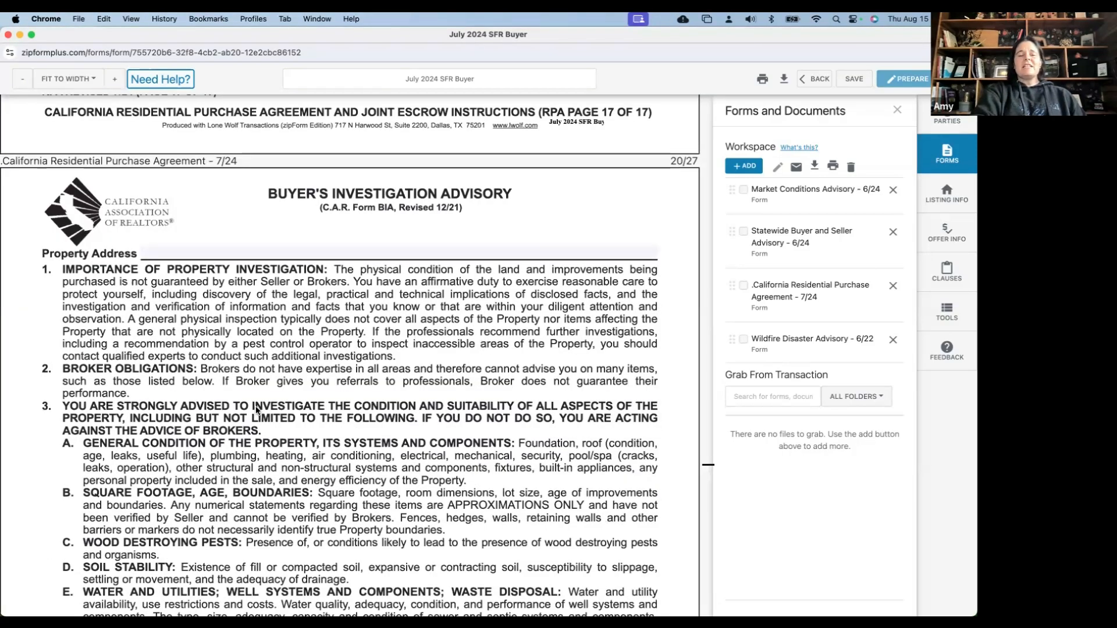
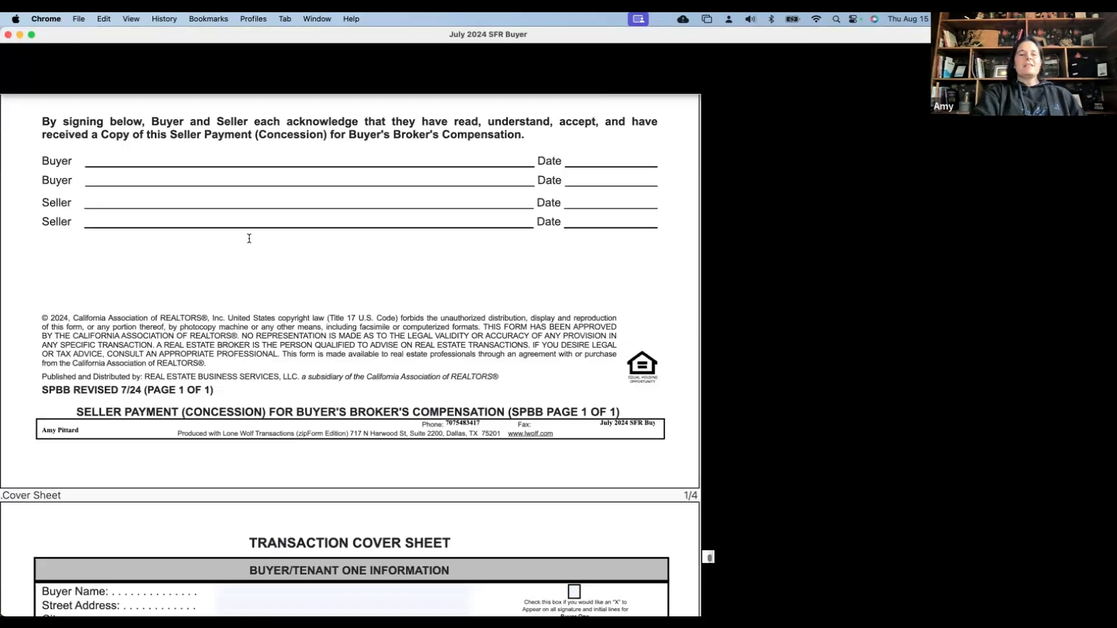
Scroll through the SPBB form down to the Transaction Cover Sheet
scroll(204, 300, up, 8)
scroll(204, 304, down, 3)
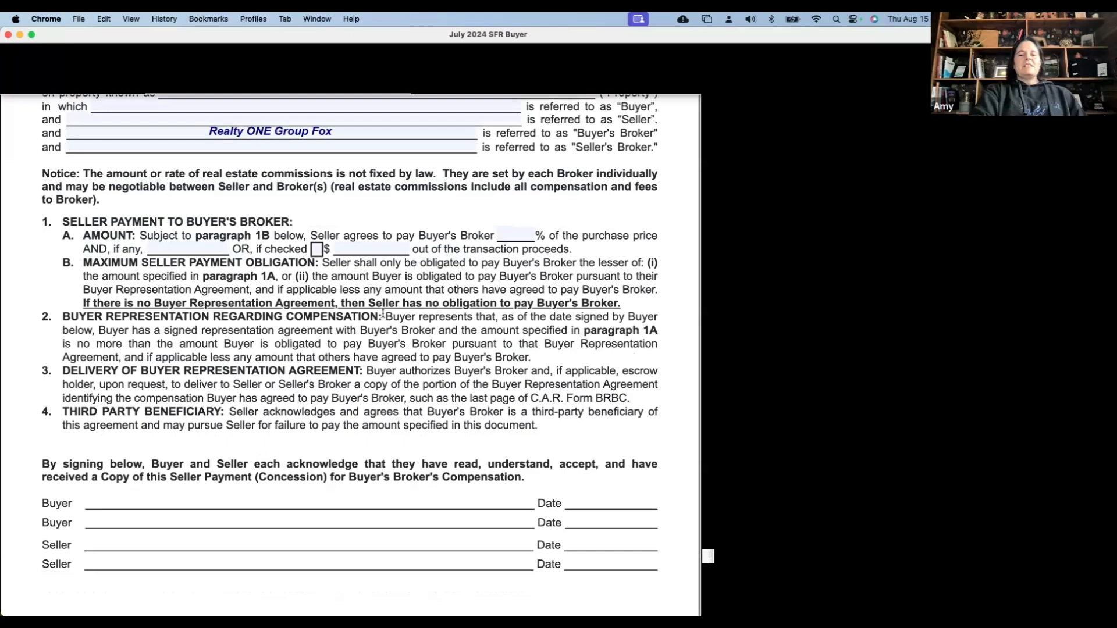
scroll(382, 313, down, 10)
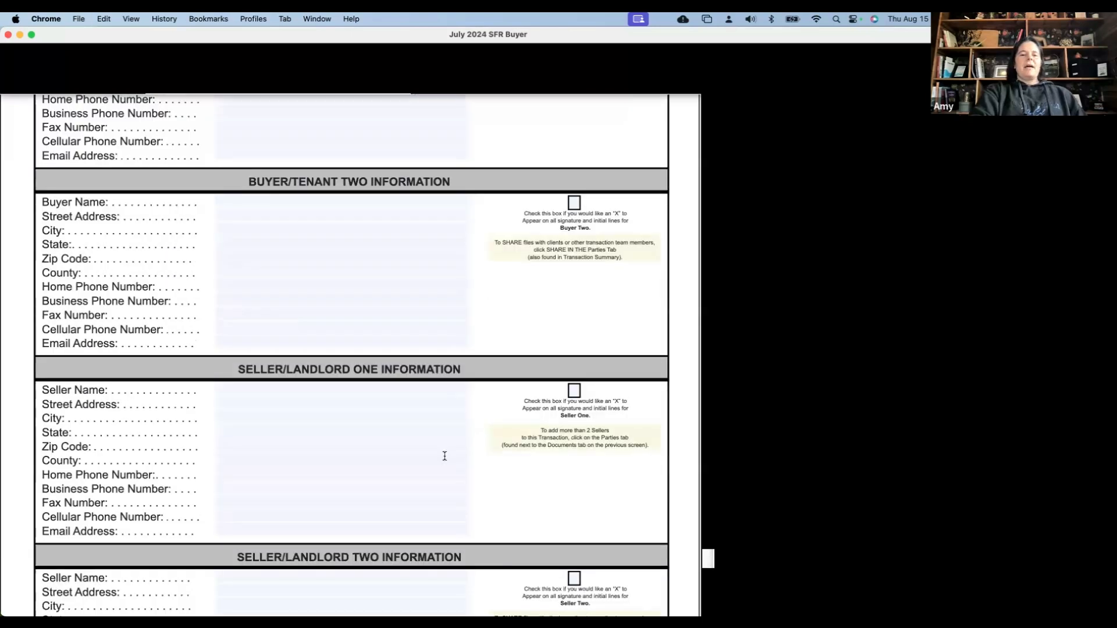
scroll(445, 456, down, 1)
scroll(444, 456, down, 7)
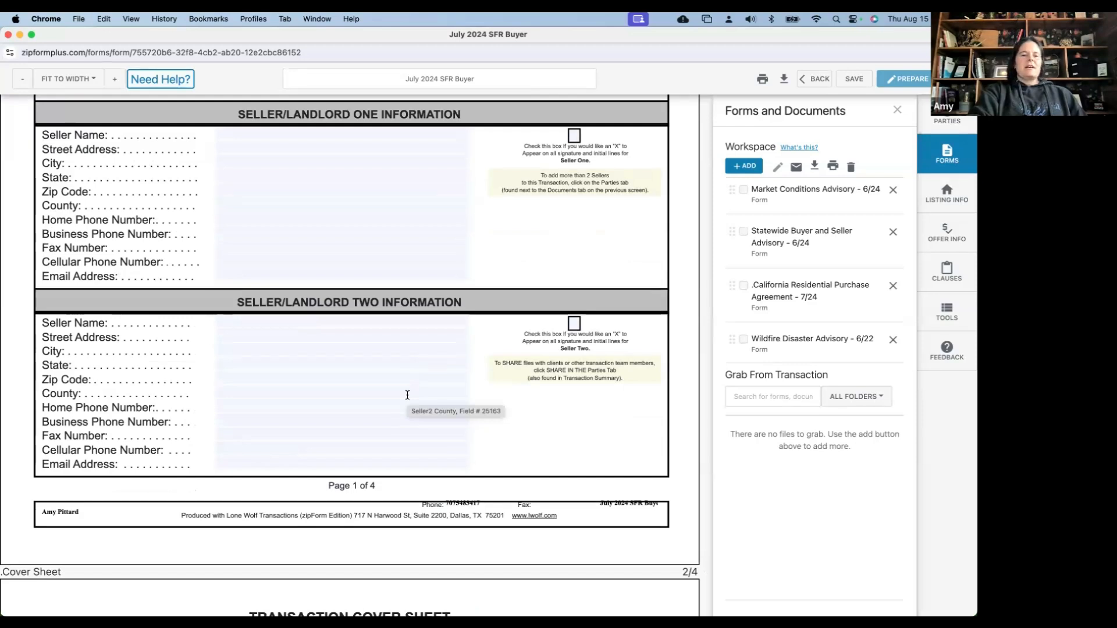
Enter 1 as the BIPP form's NO. so it fills both number blanks
scroll(408, 395, down, 3)
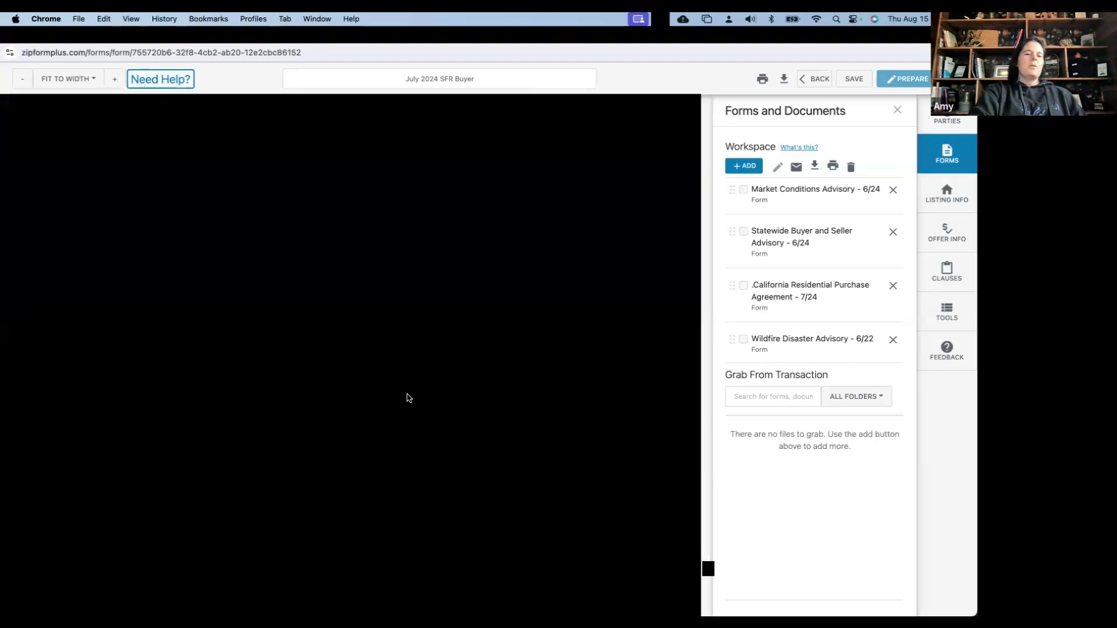
scroll(356, 446, down, 3)
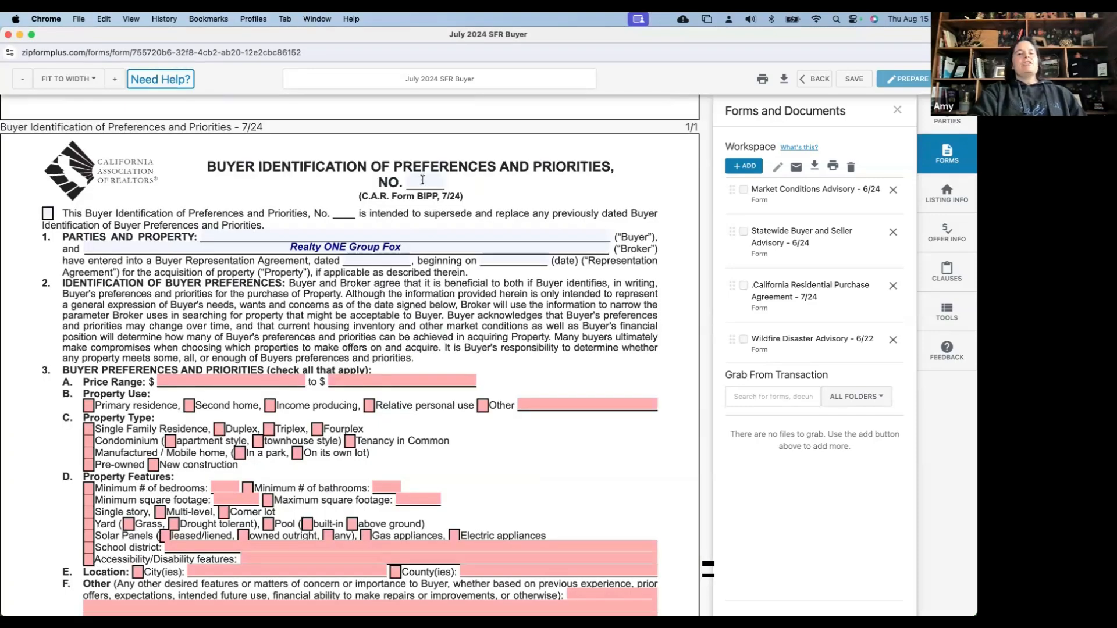
click(423, 180)
text(1)
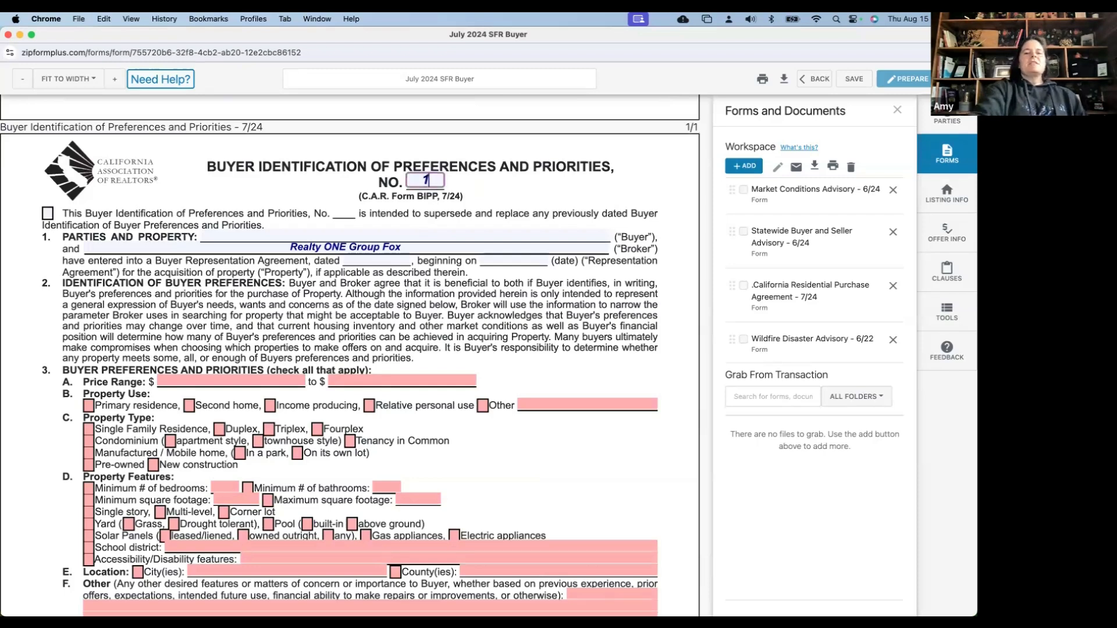
click(496, 192)
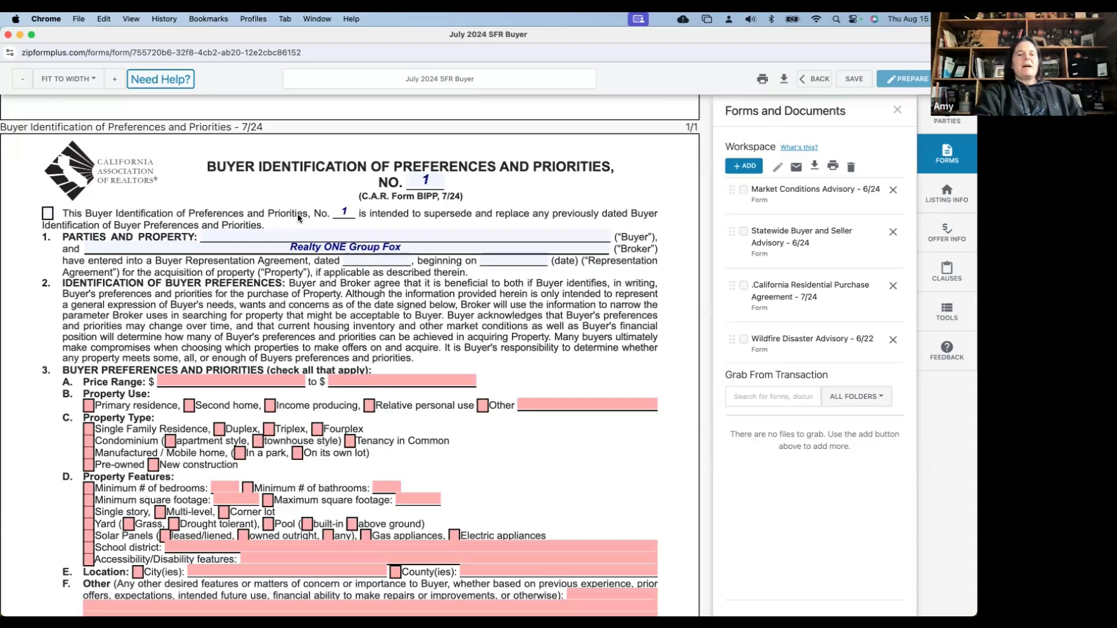
Scroll on to the Buyer Financial and Personal Information (BFPI) form
scroll(403, 251, down, 1)
scroll(505, 236, down, 1)
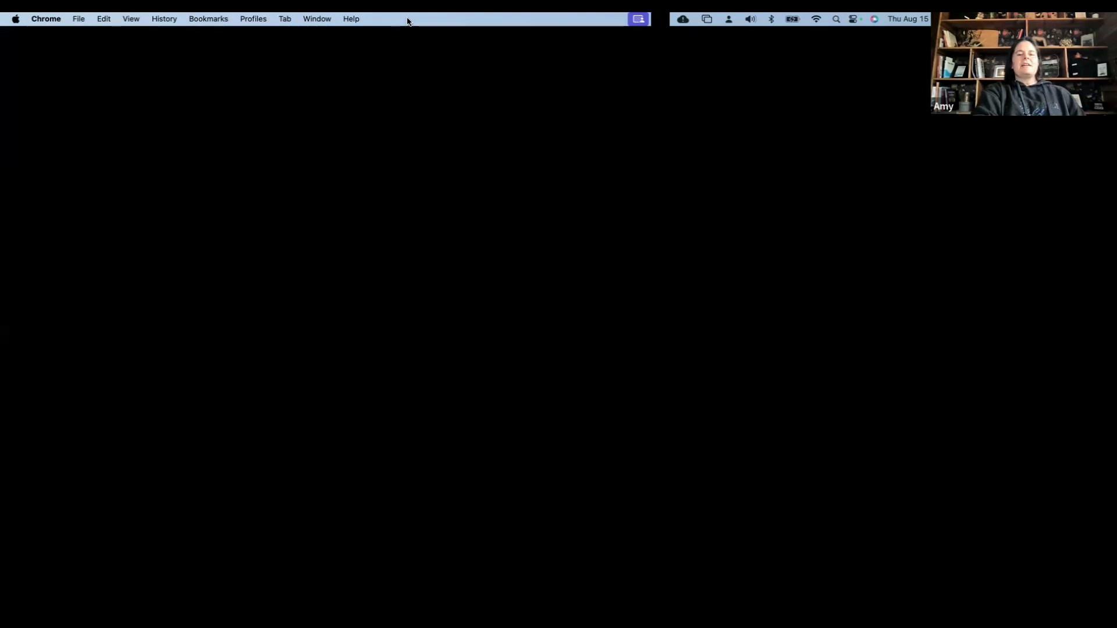
scroll(259, 289, down, 4)
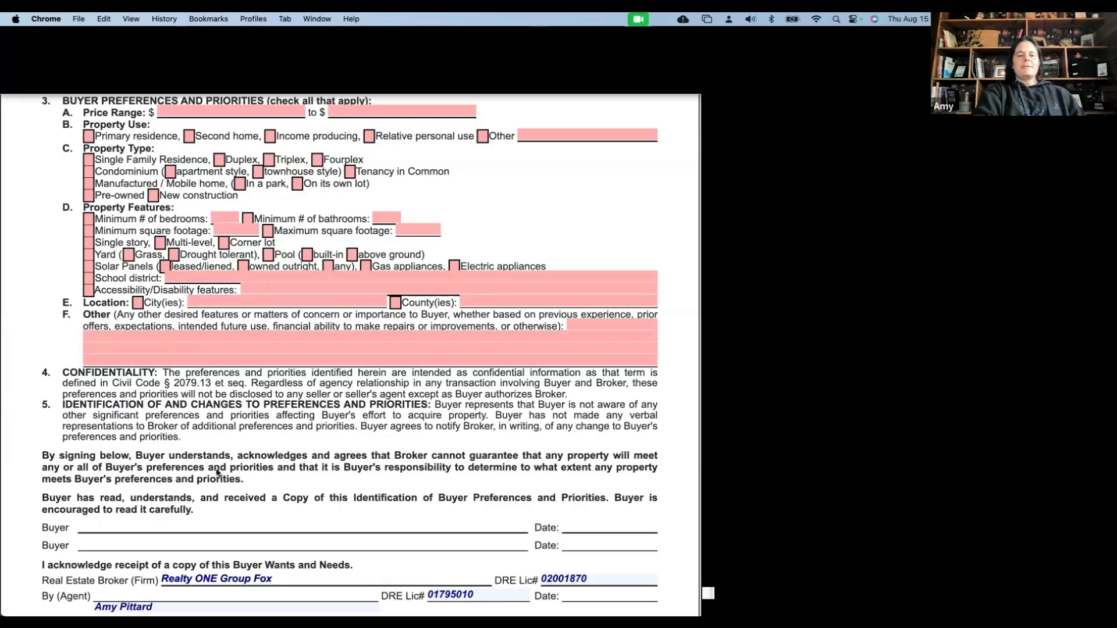
scroll(259, 441, down, 3)
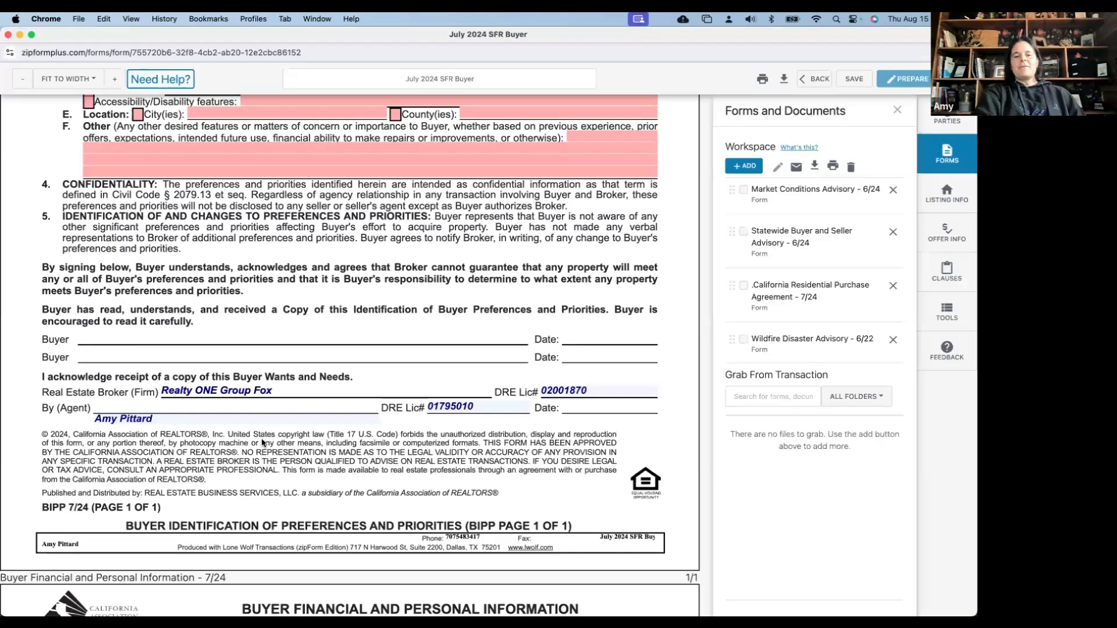
scroll(260, 502, down, 1)
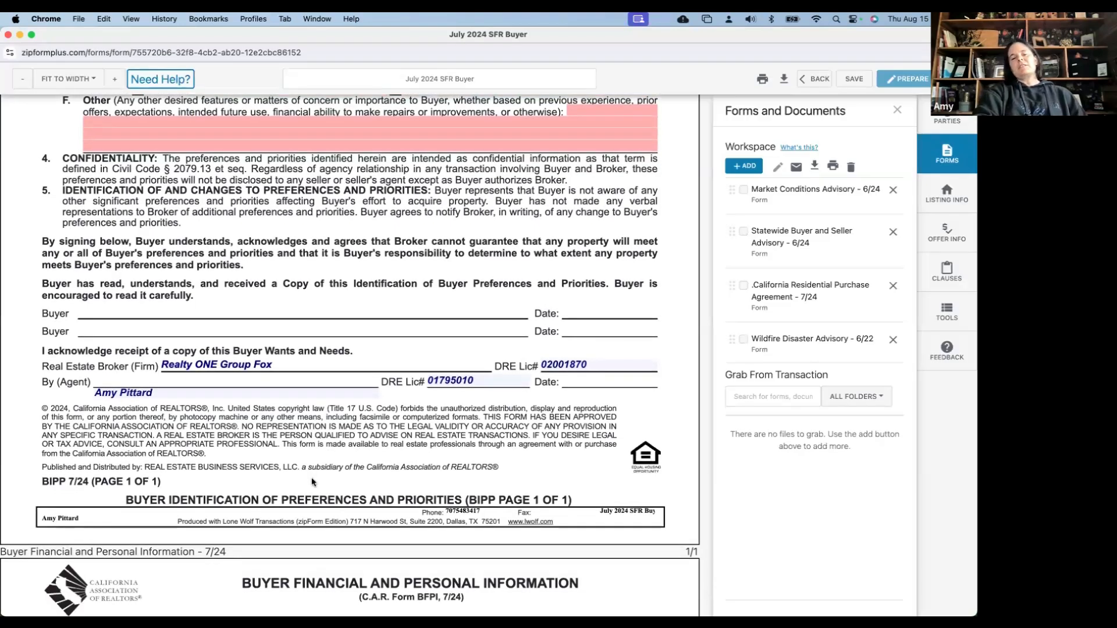
scroll(312, 477, down, 1)
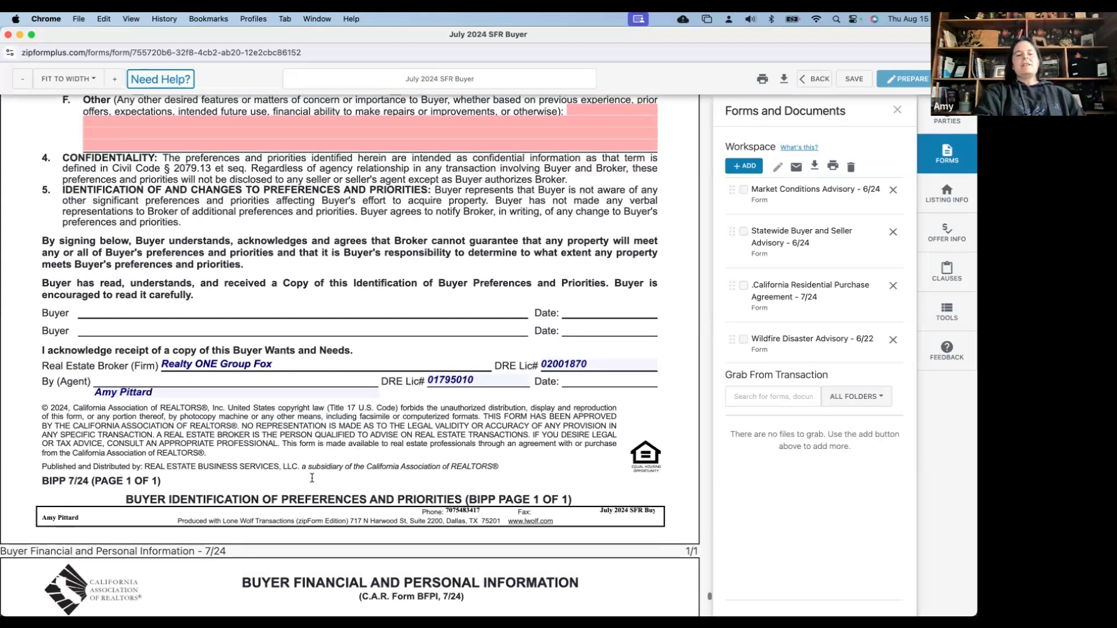
scroll(312, 478, down, 5)
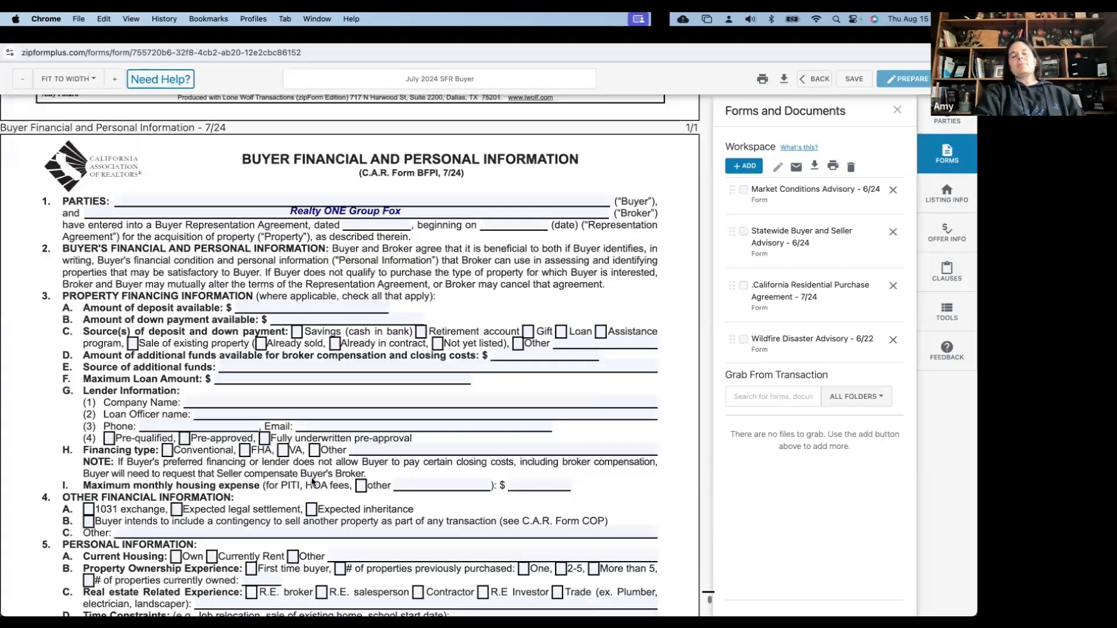
scroll(311, 481, down, 1)
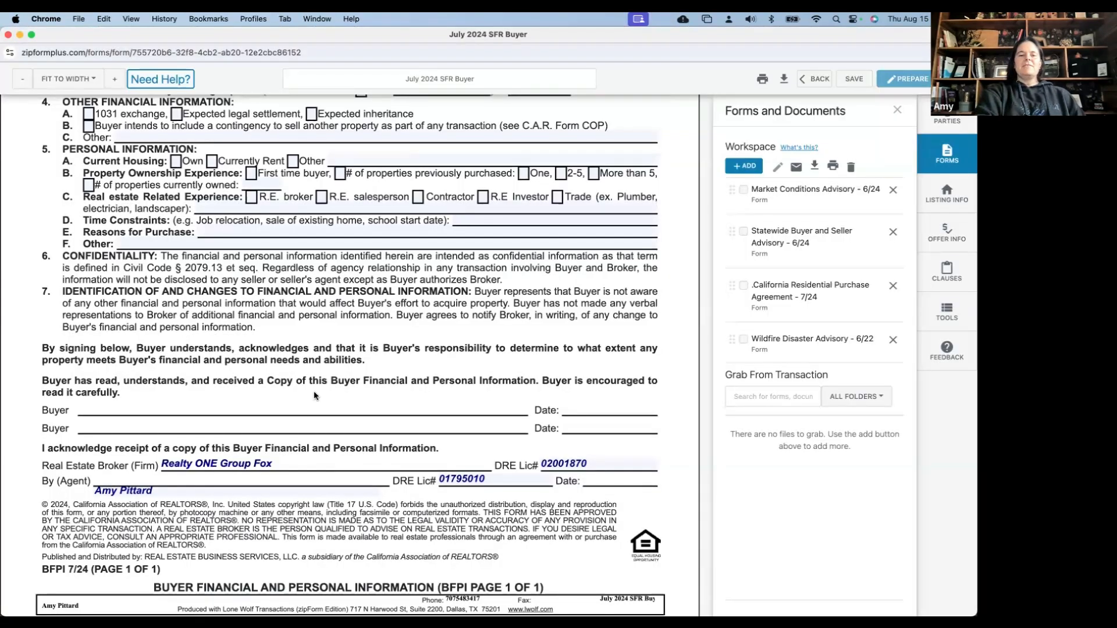
scroll(314, 395, down, 1)
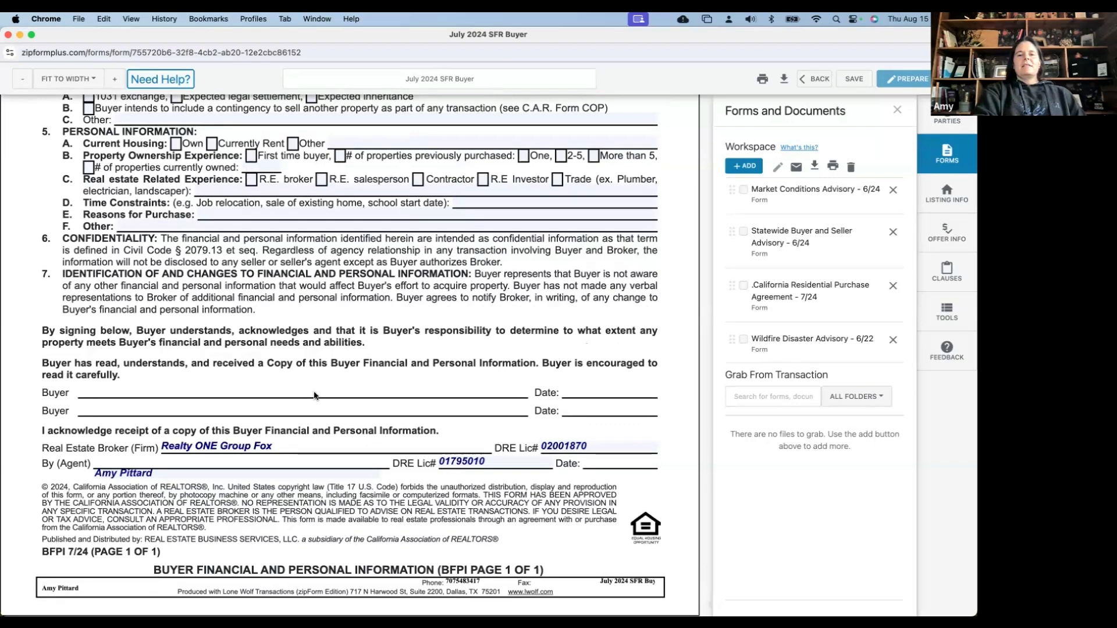
scroll(314, 395, down, 1)
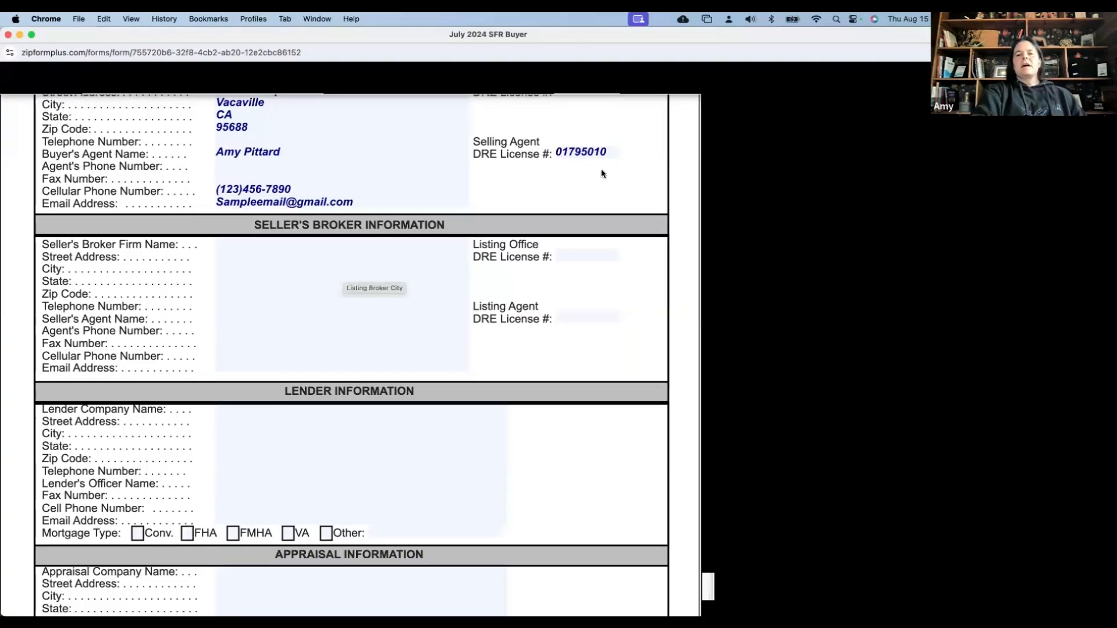
Save the template's form edits and go back to its Documents list
click(854, 83)
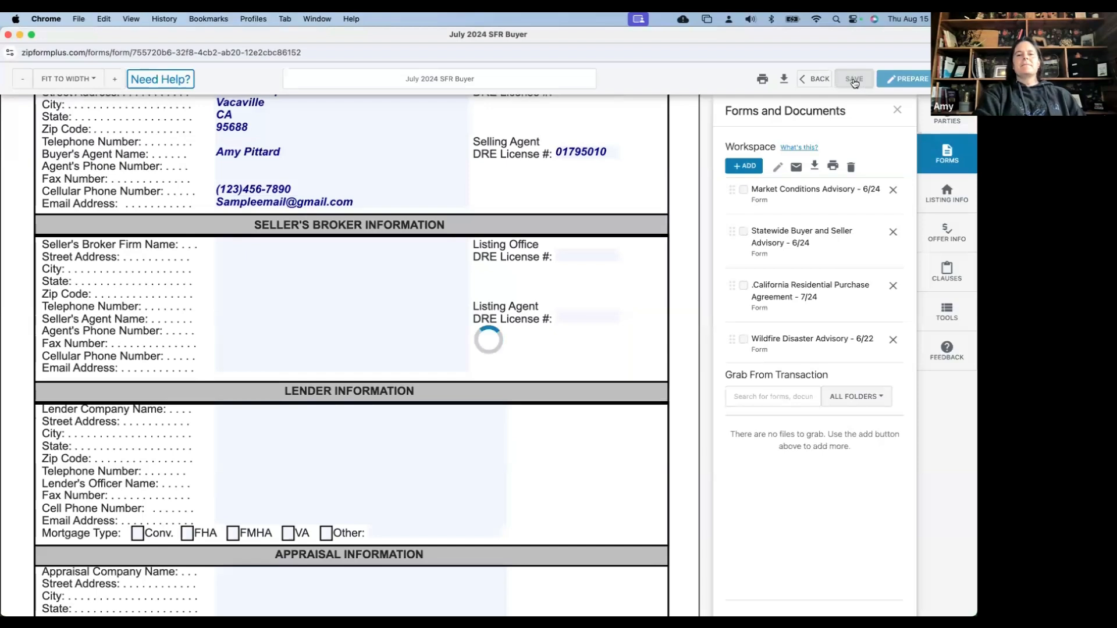
click(819, 80)
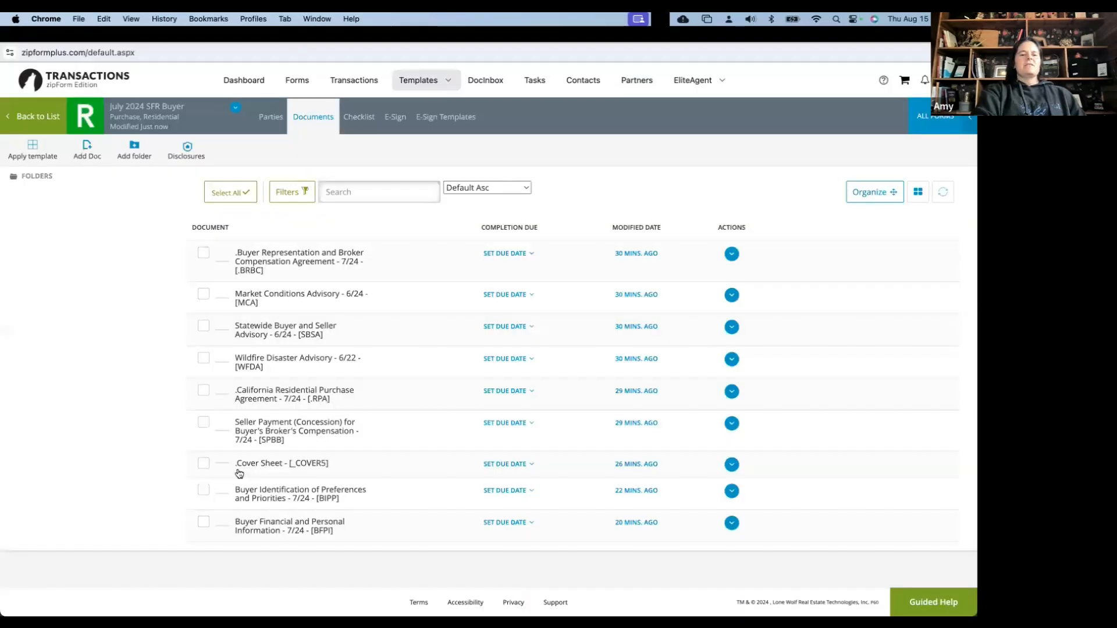
Go back to the list and open the Forms and Checklists templates page
click(295, 523)
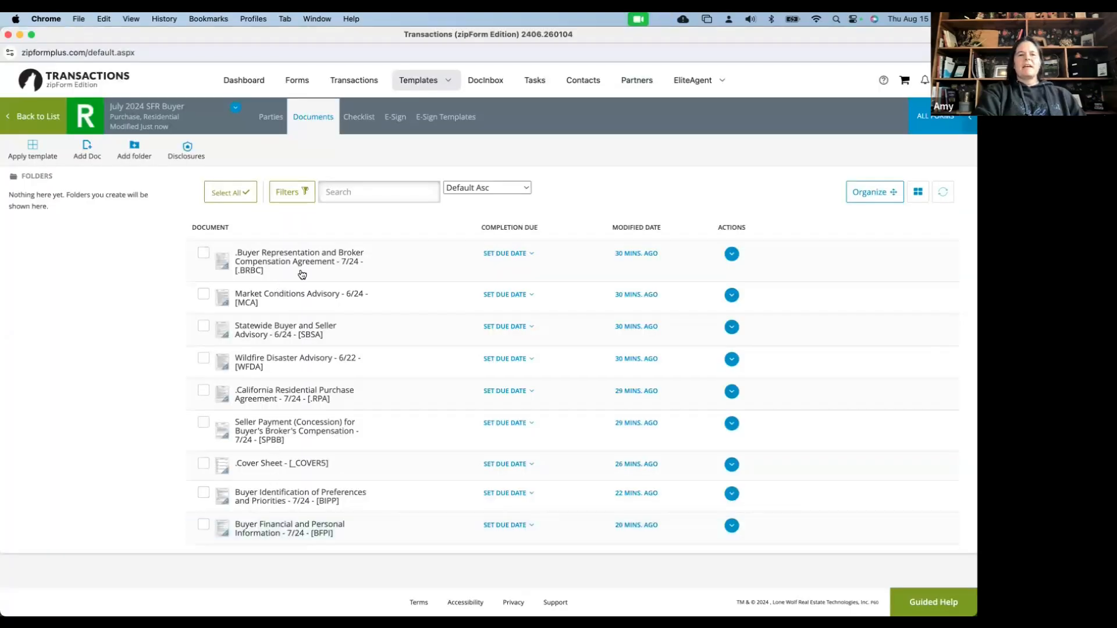
click(48, 118)
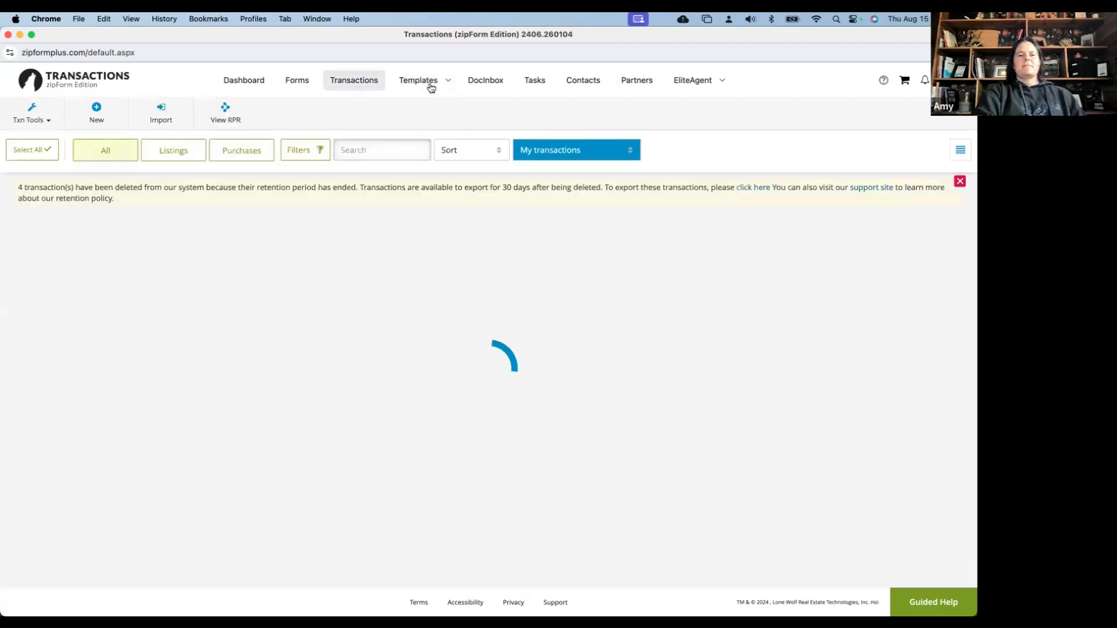
click(425, 86)
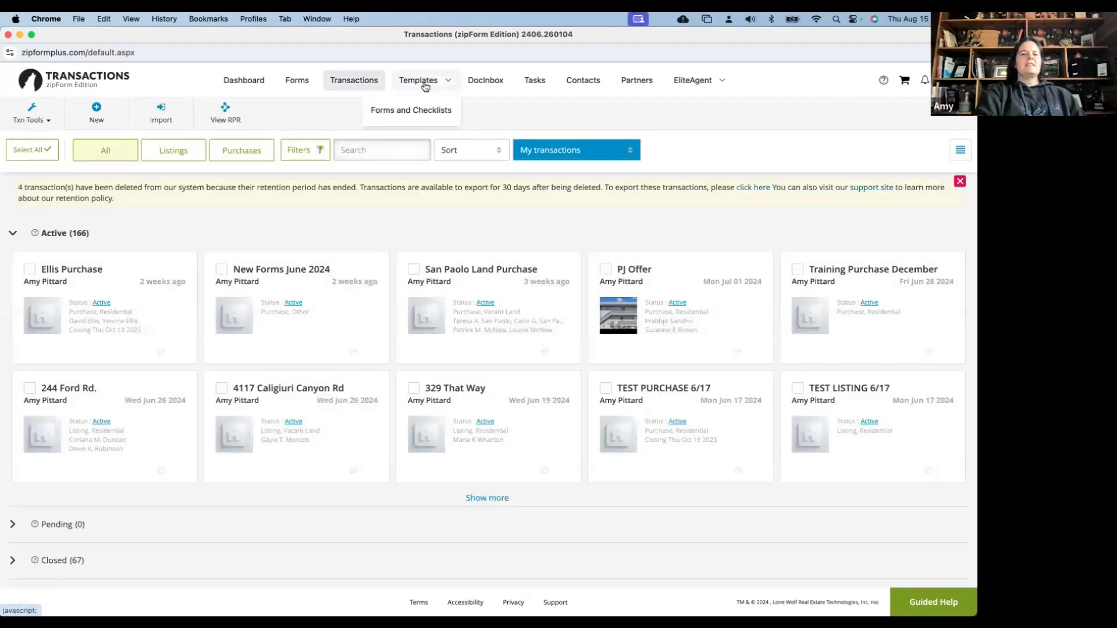
click(410, 111)
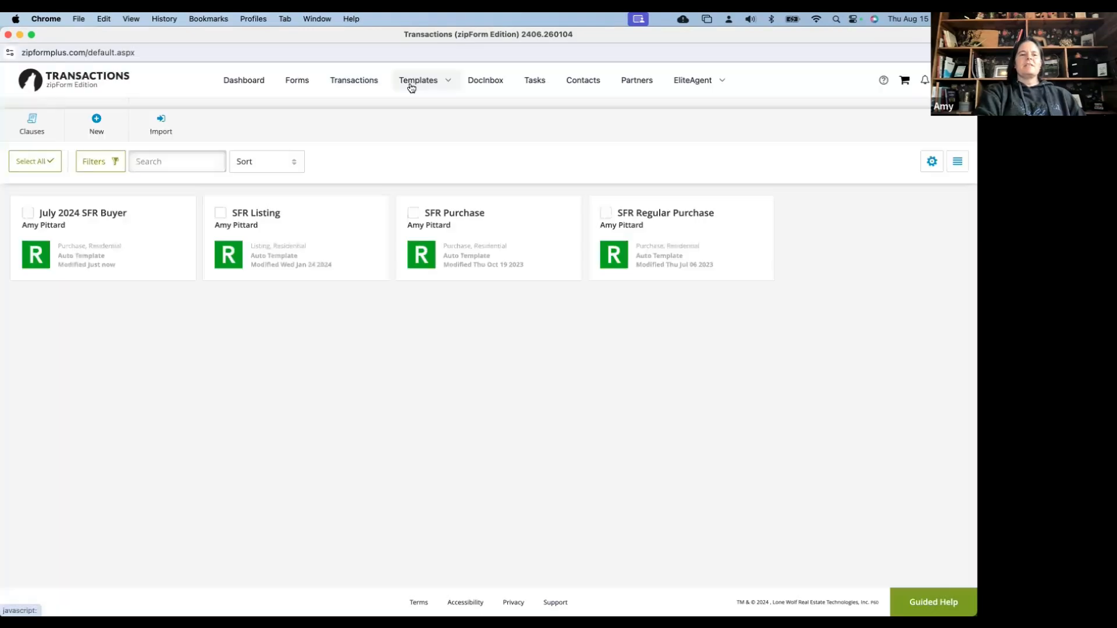
Stop SFR Listing auto-applying and re-save the SFR Purchase template settings
click(378, 209)
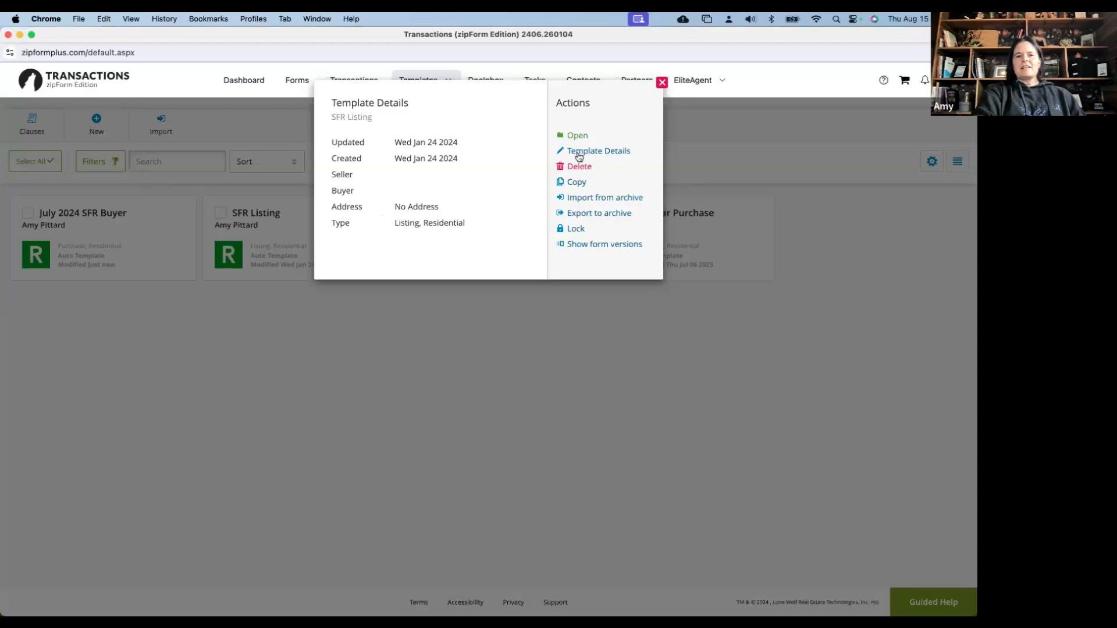
click(579, 155)
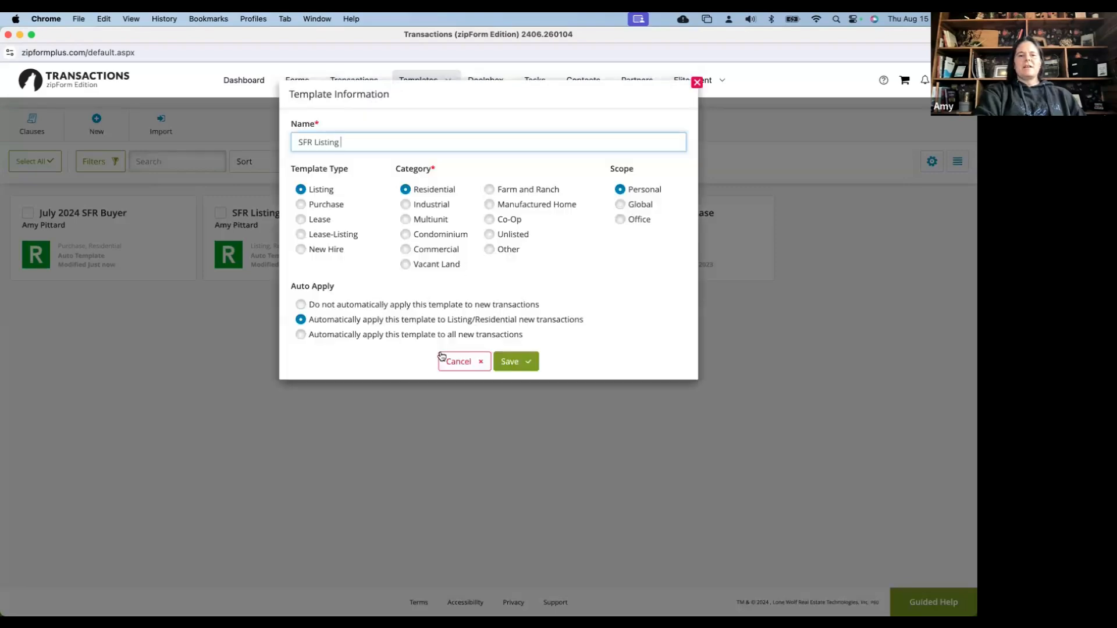
click(521, 365)
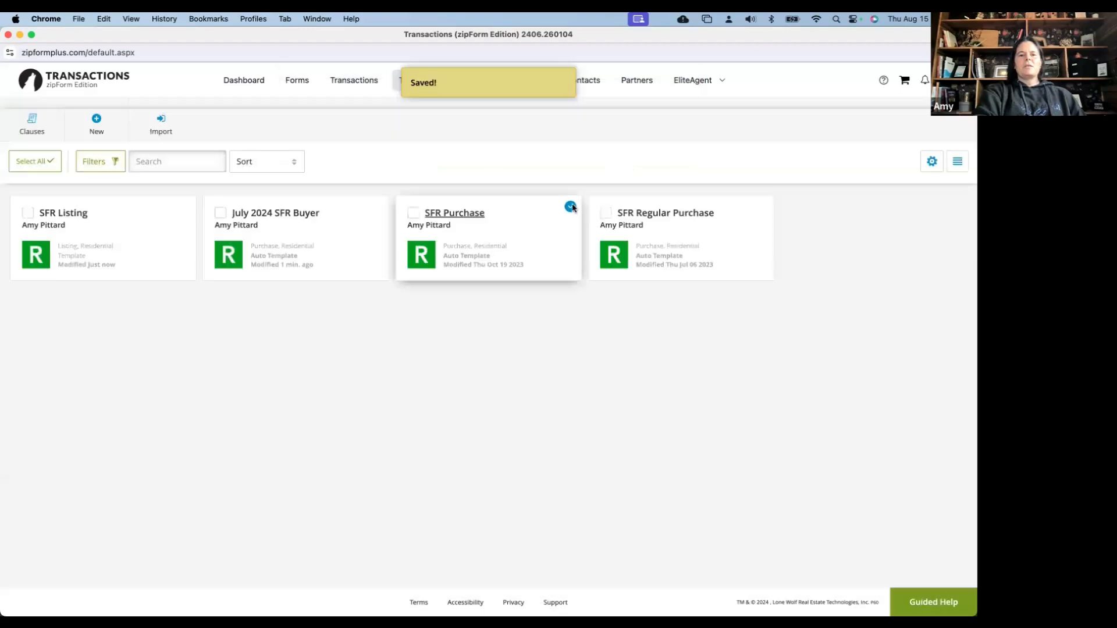
click(571, 207)
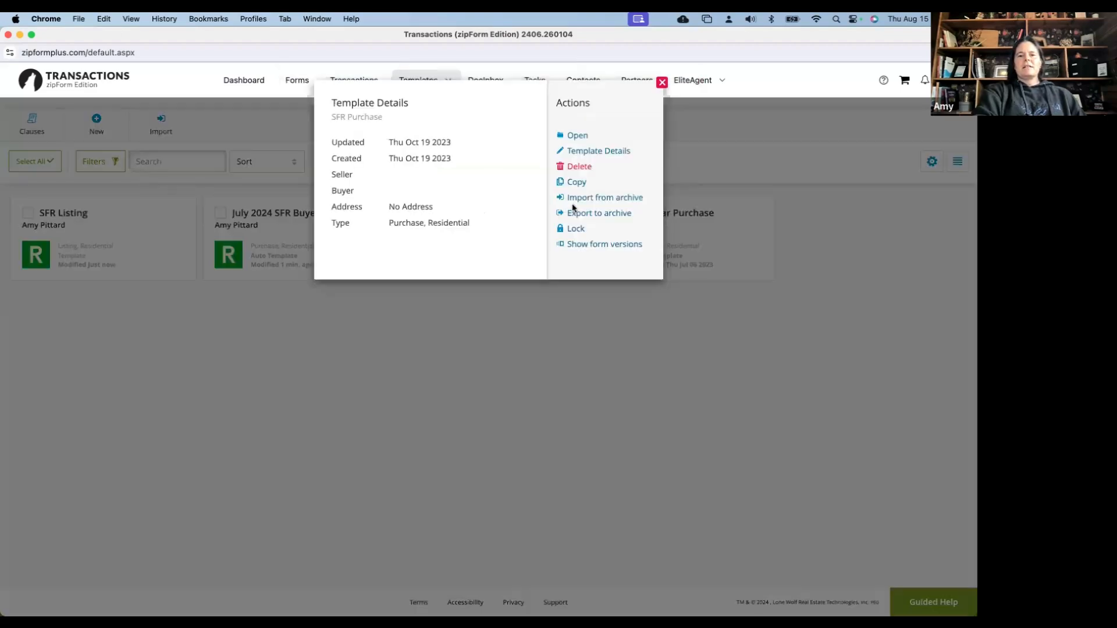
click(581, 152)
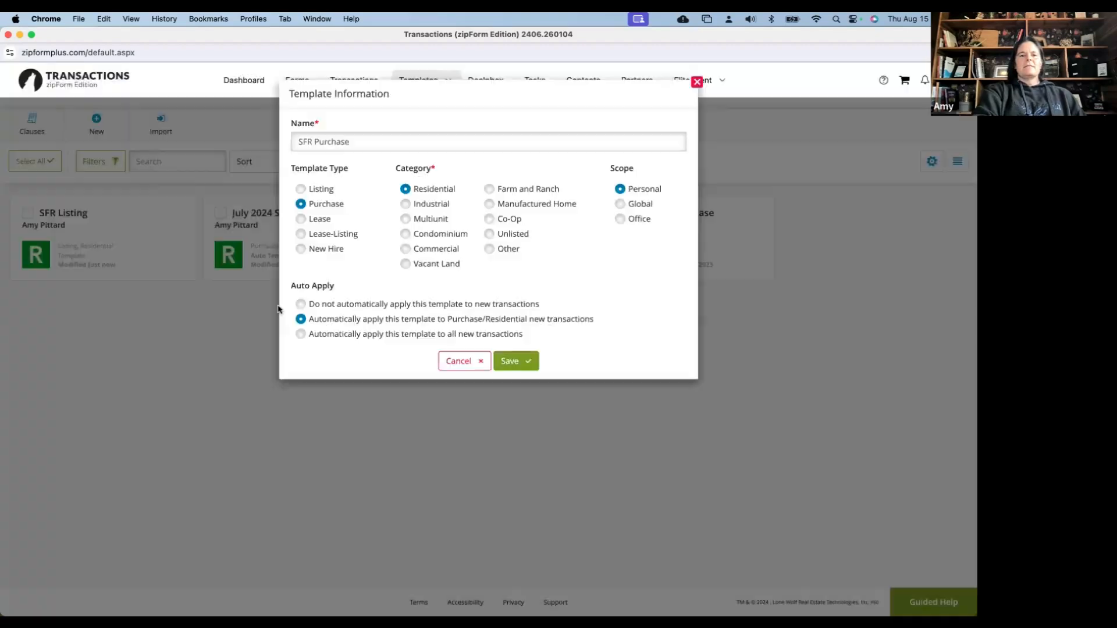
click(520, 361)
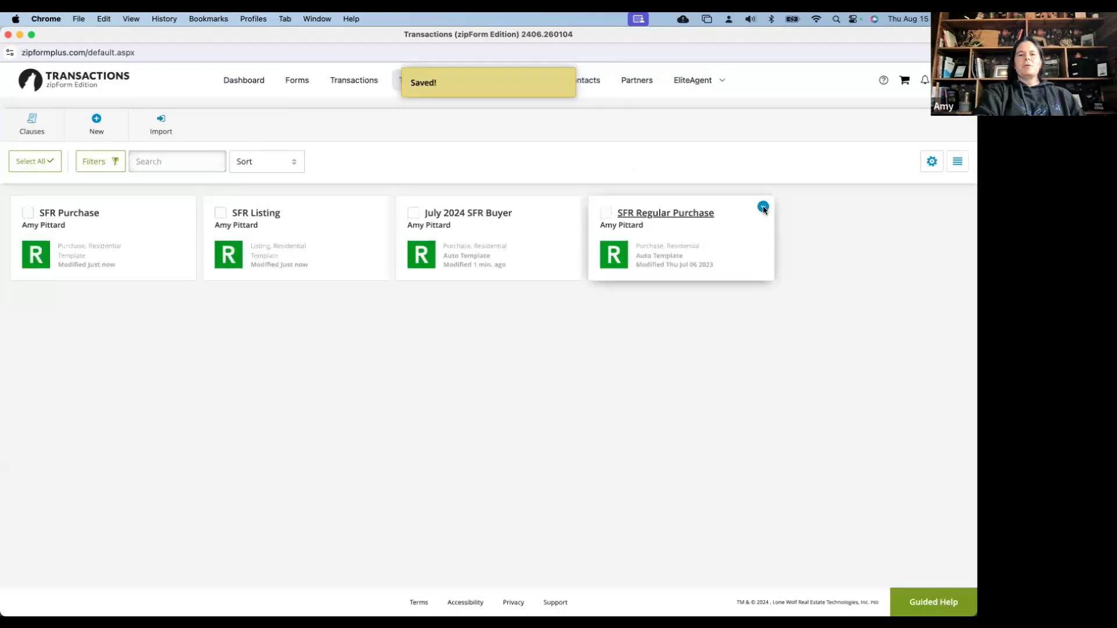
Set SFR Regular Purchase to 'Do not automatically apply this template' and save
click(593, 222)
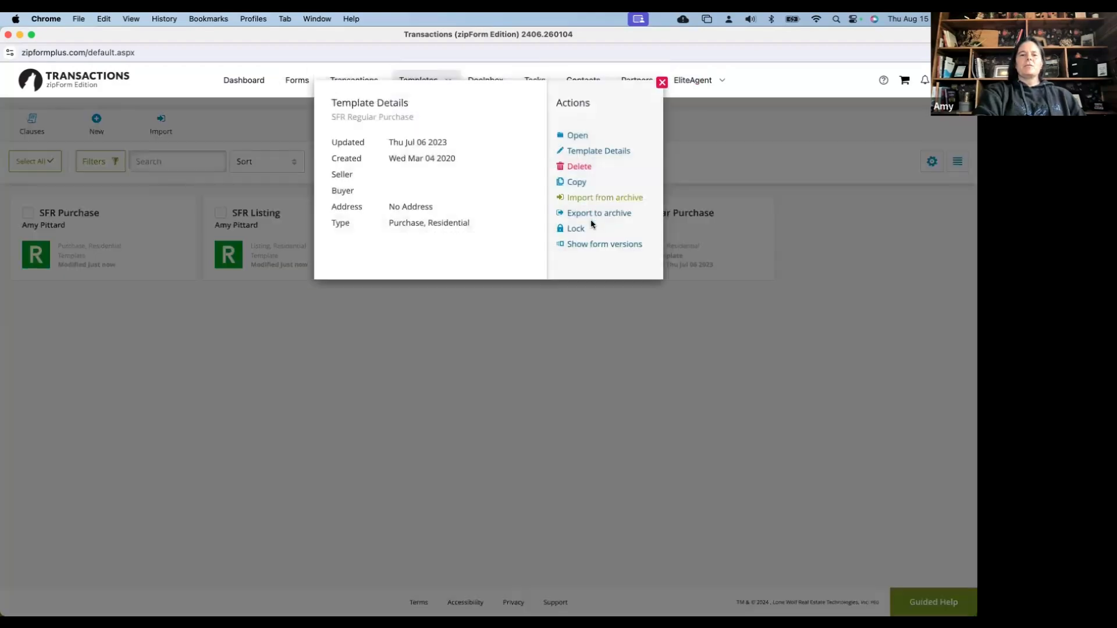
click(592, 152)
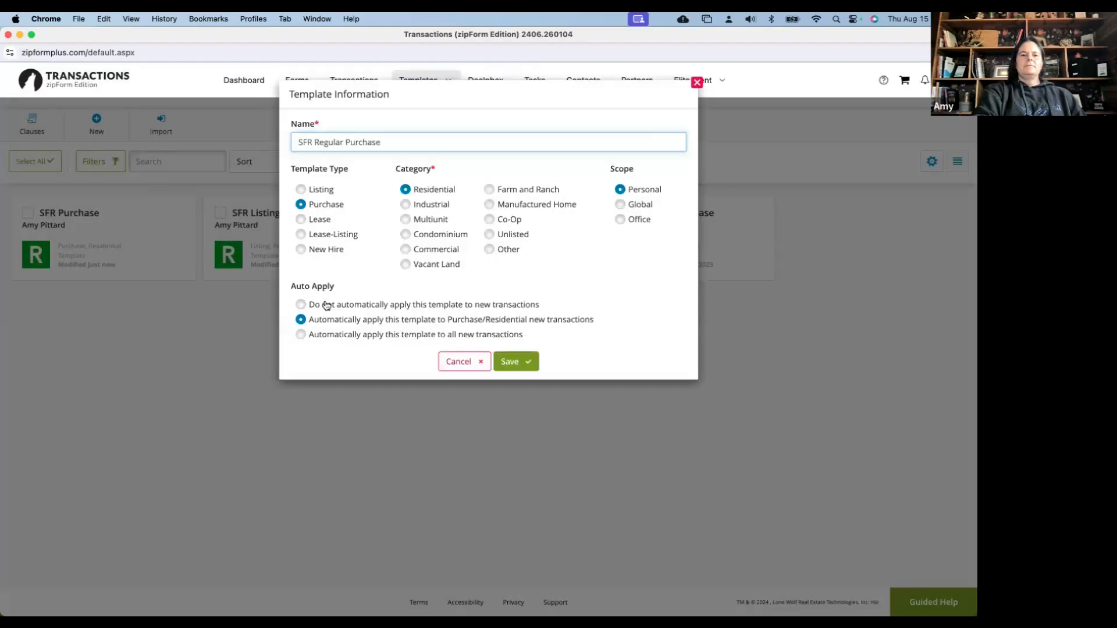
click(326, 304)
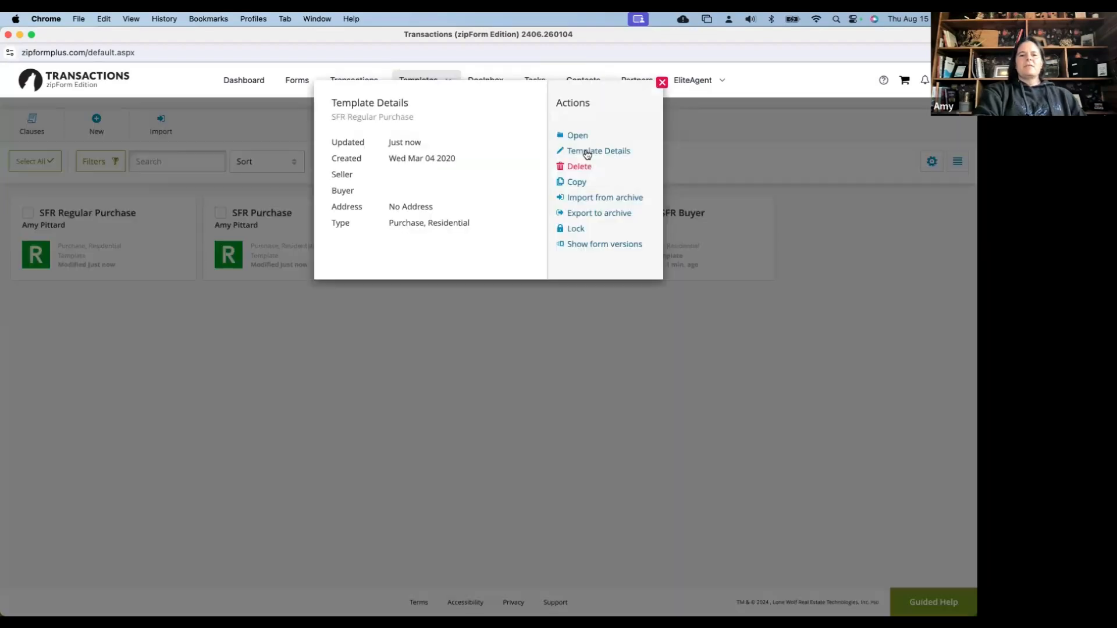
click(586, 152)
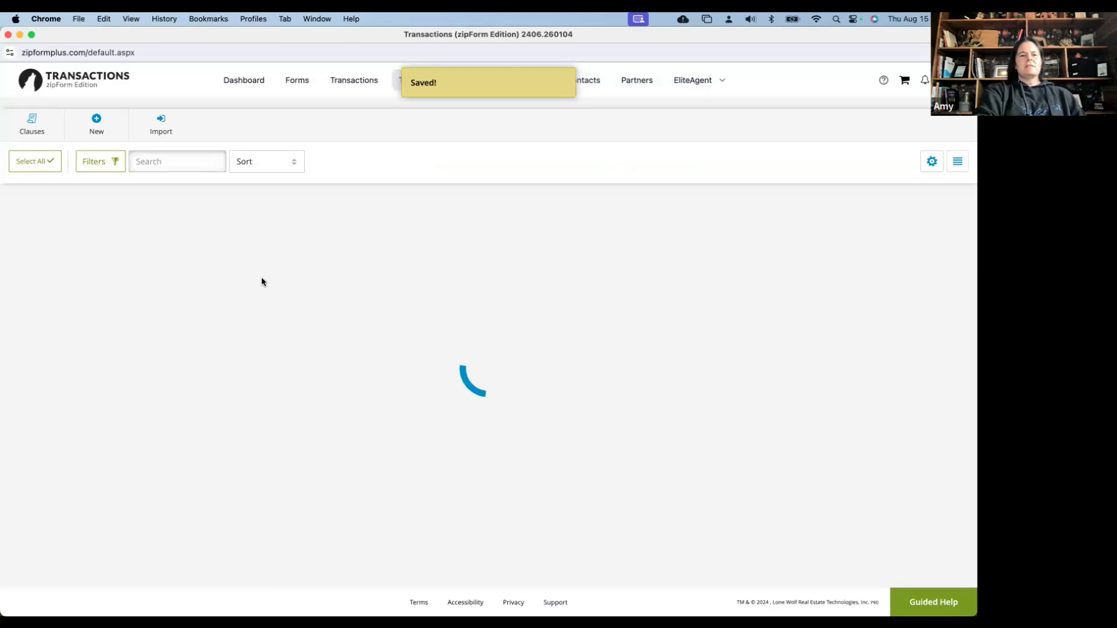
Re-save SFR Regular Purchase's template details without auto-apply
click(184, 210)
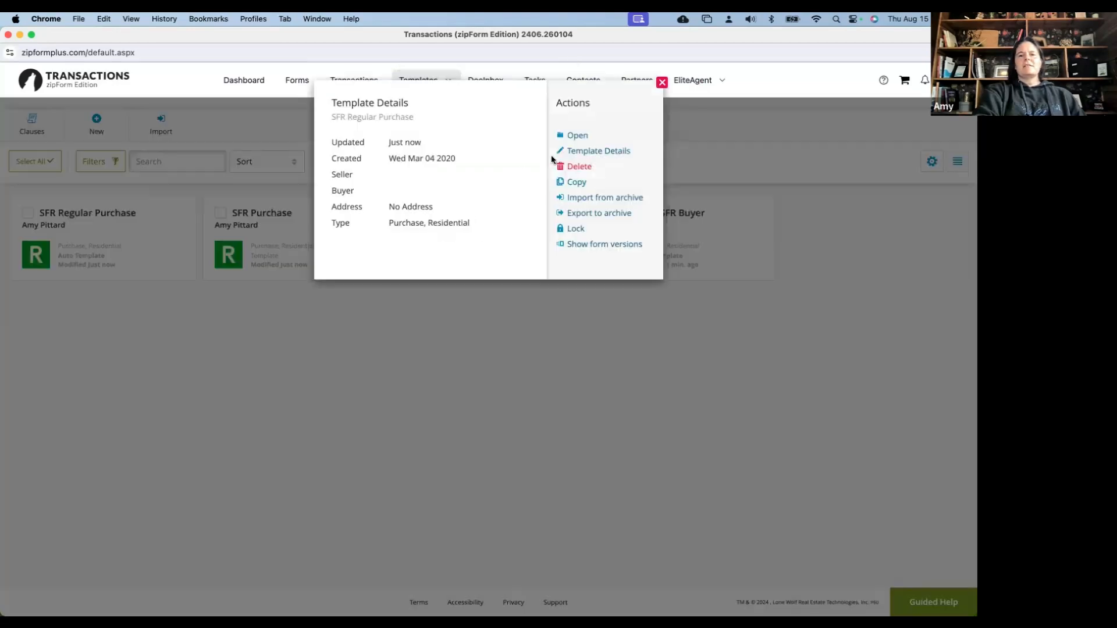
click(582, 152)
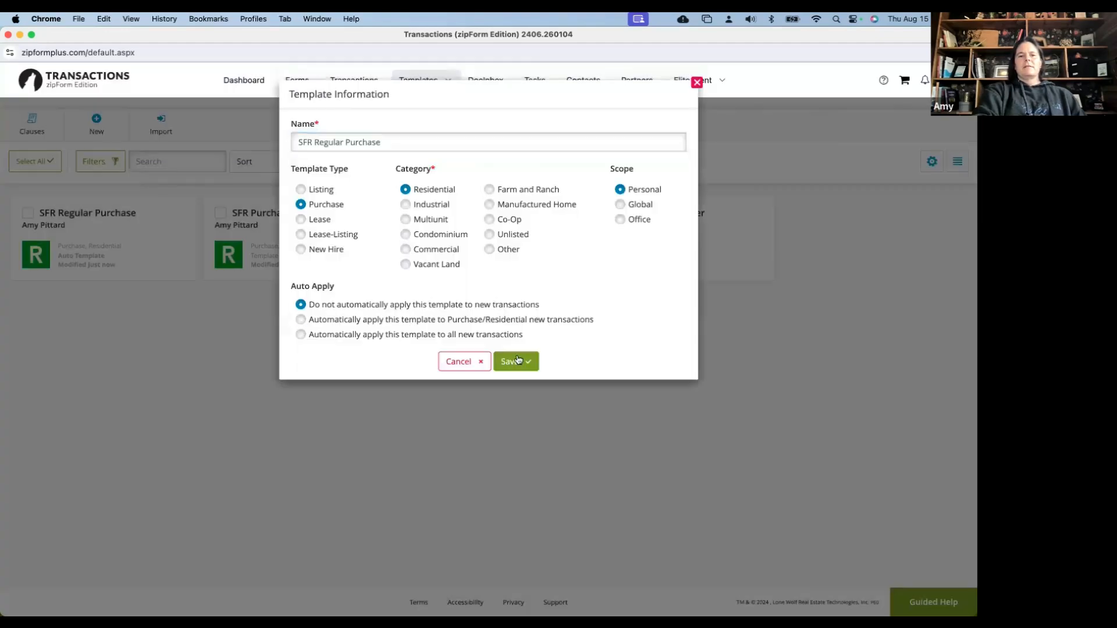
click(516, 361)
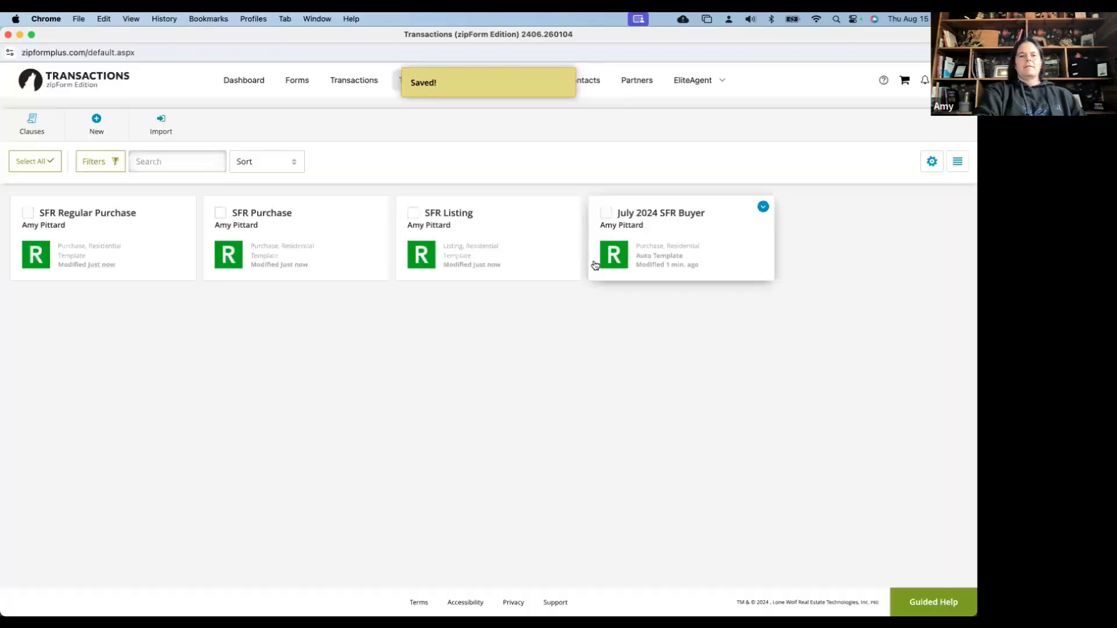
Re-save July 2024 SFR Buyer as the auto-applied template, then go to Transactions
click(696, 207)
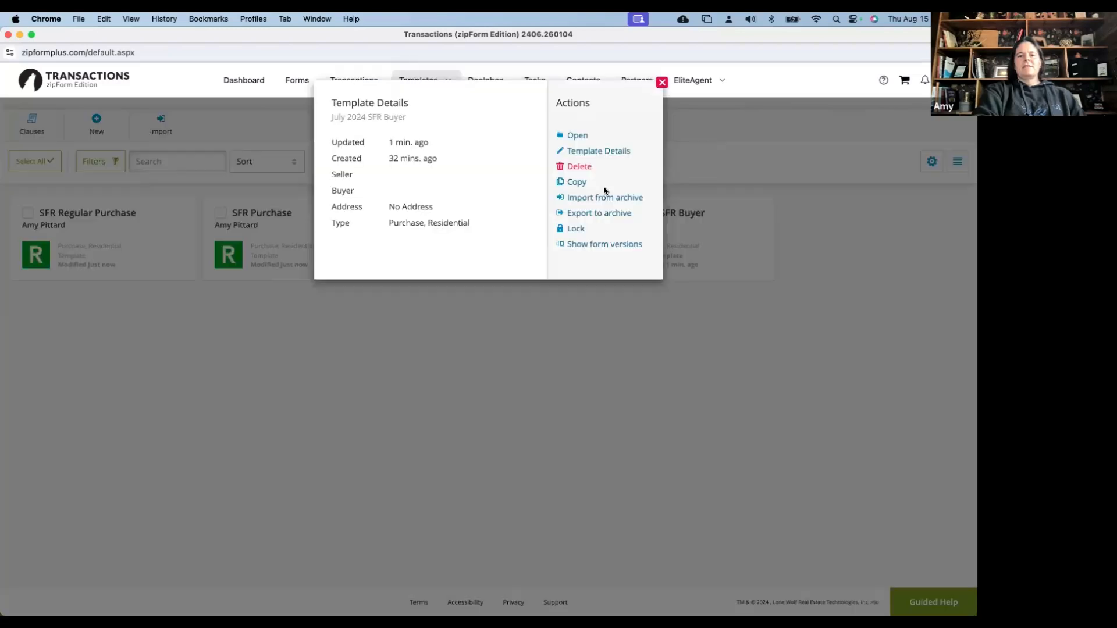
click(596, 152)
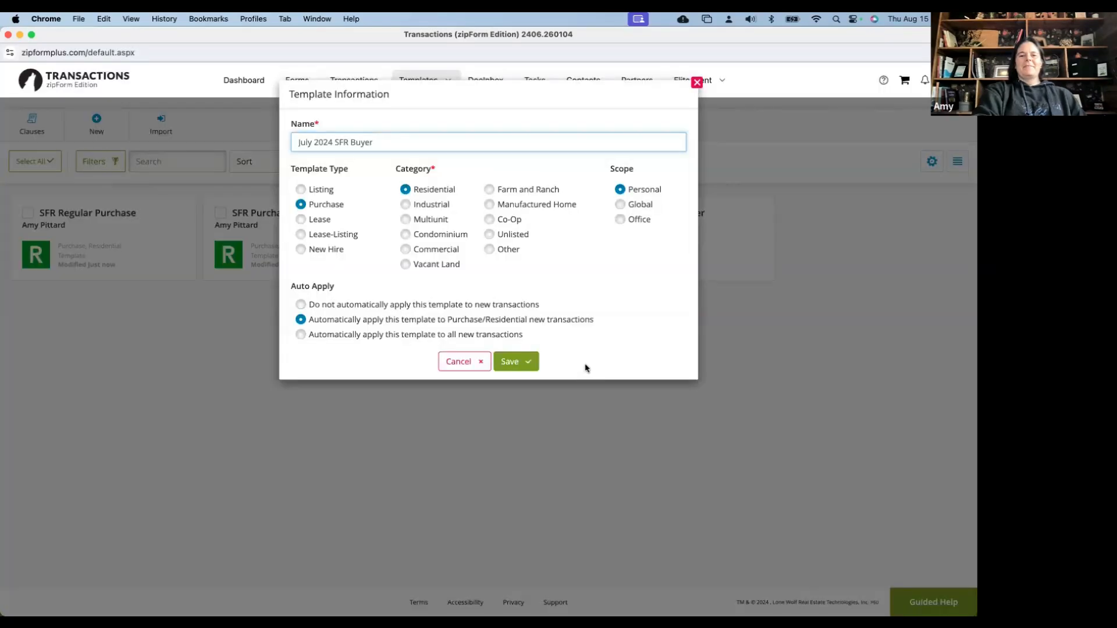
click(531, 363)
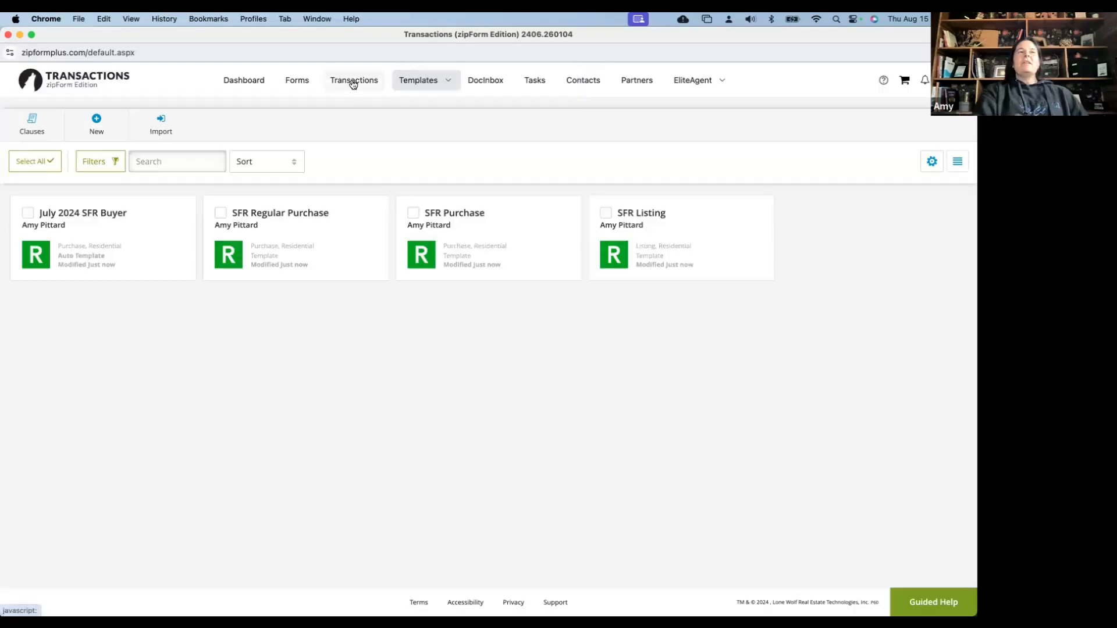
click(353, 83)
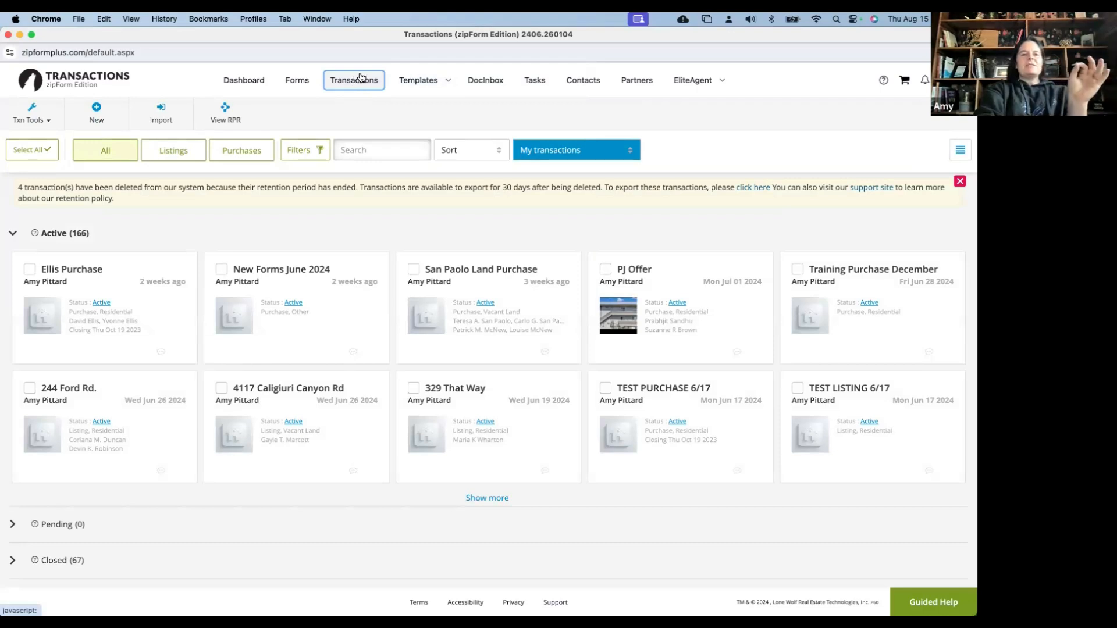
Create a New Purchase or Offer named 'Test Purchase' in the Residential category
click(98, 114)
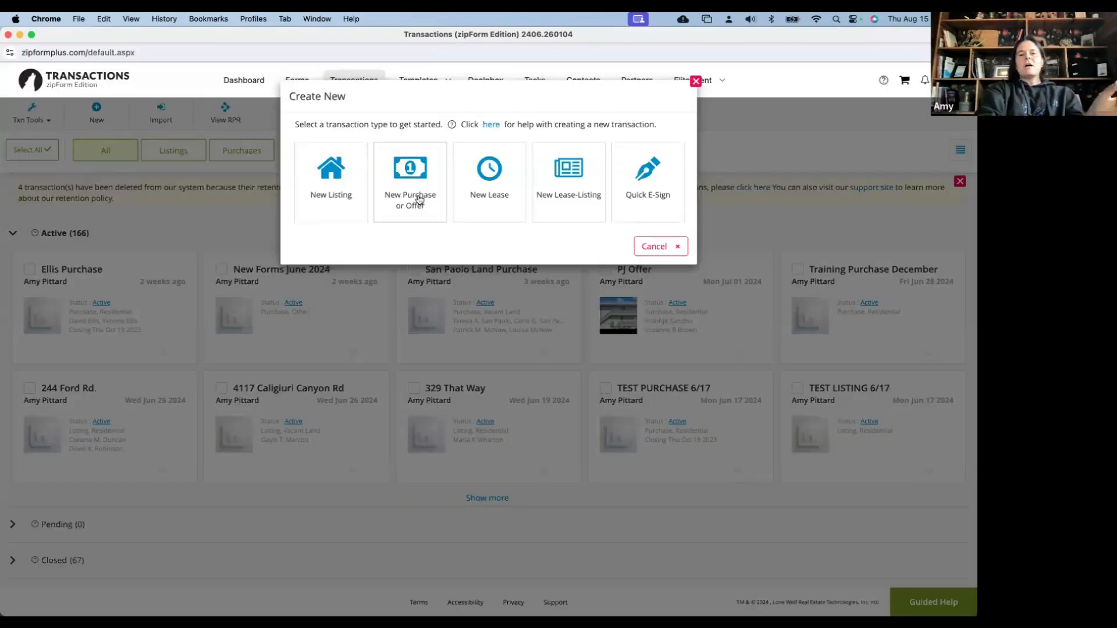
click(419, 199)
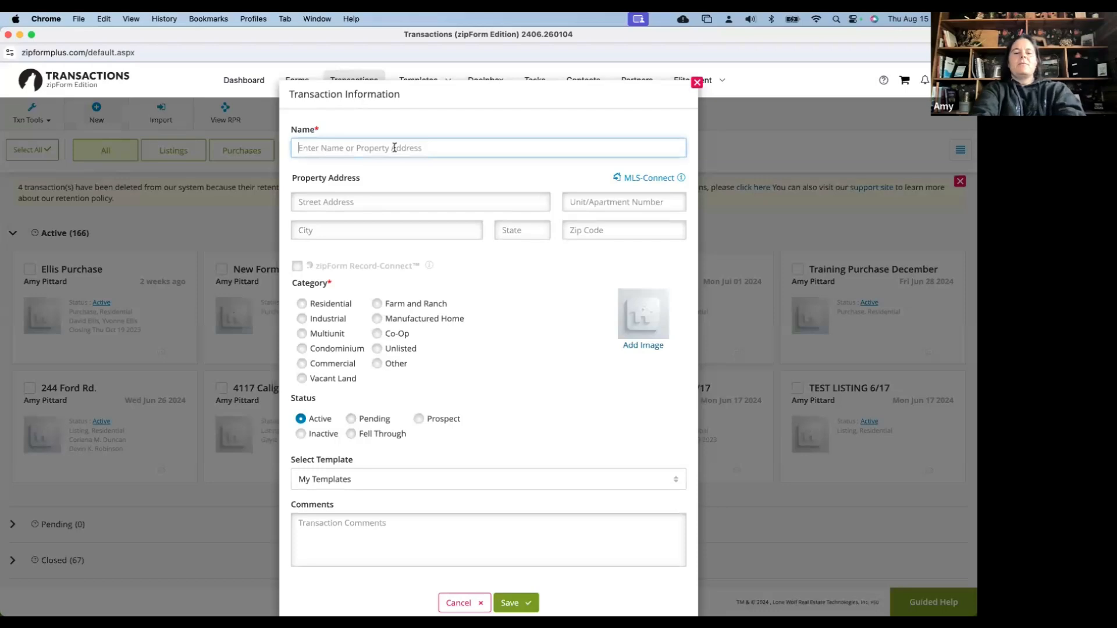
text(Test )
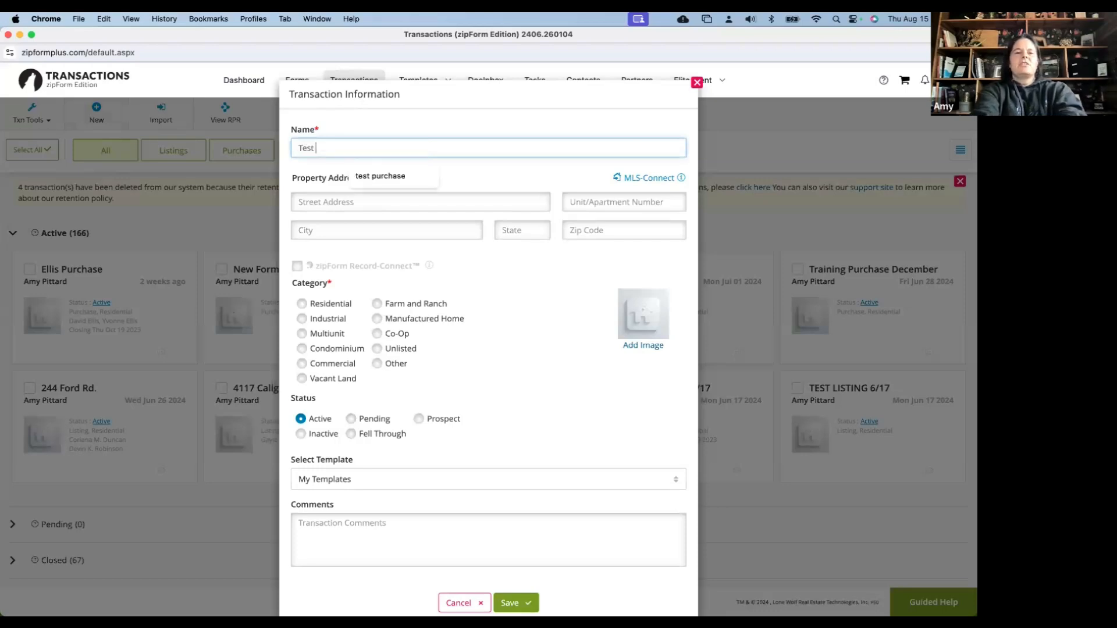
text(Purchase)
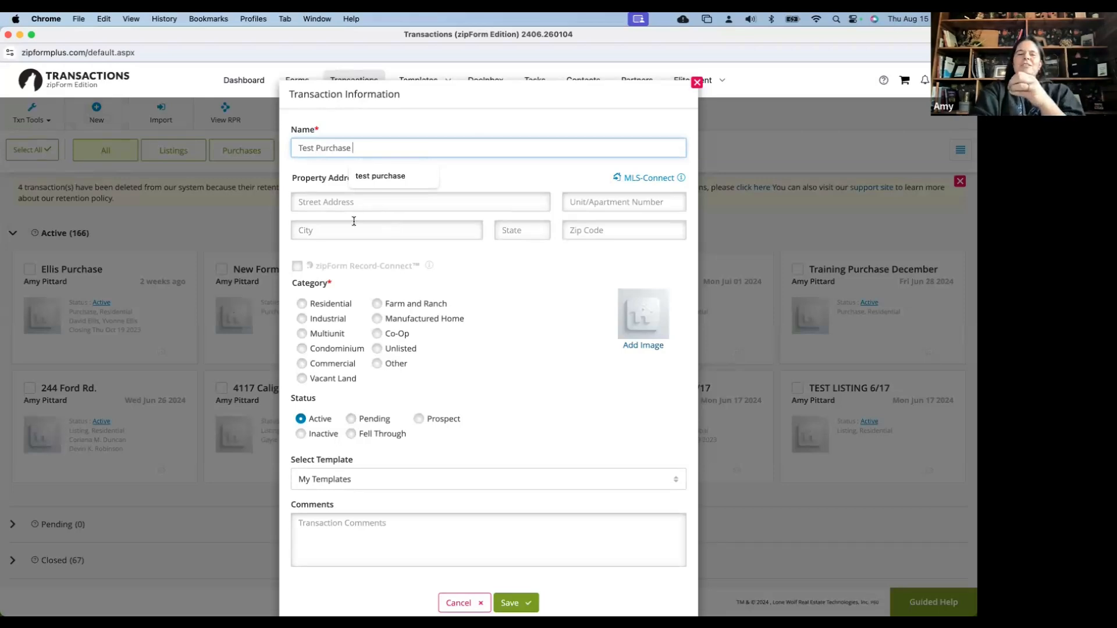
click(303, 309)
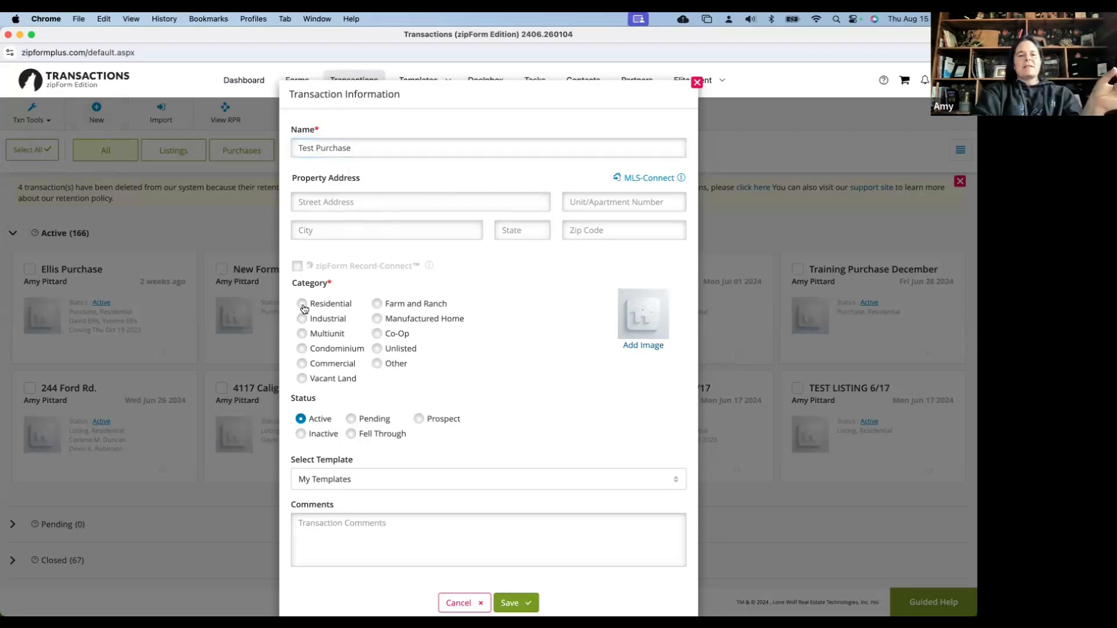
click(303, 306)
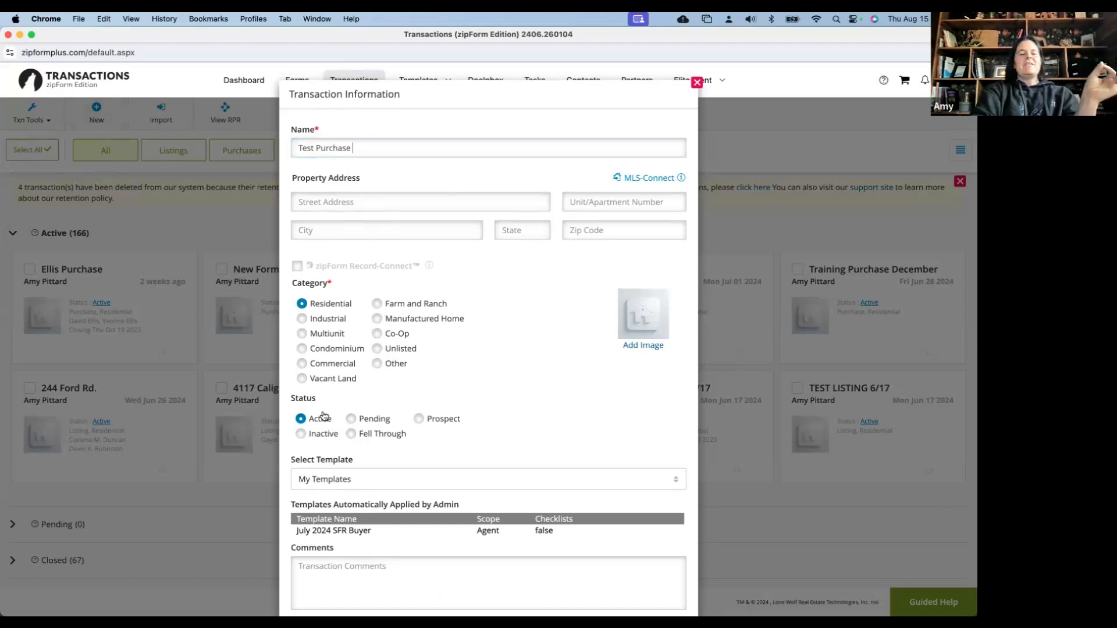
scroll(324, 416, down, 2)
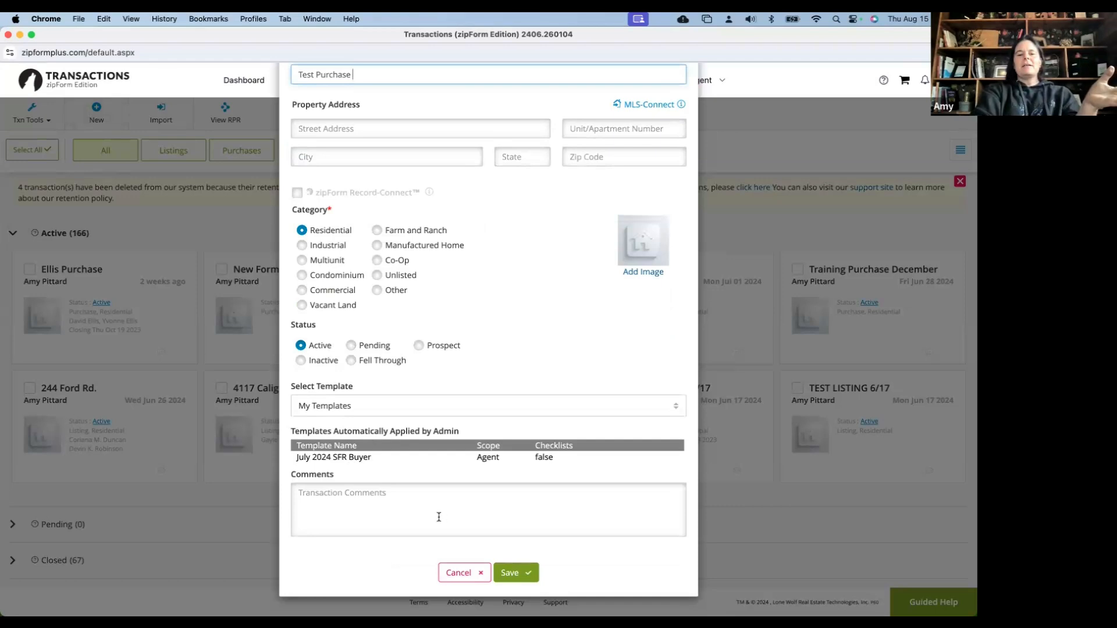
click(513, 573)
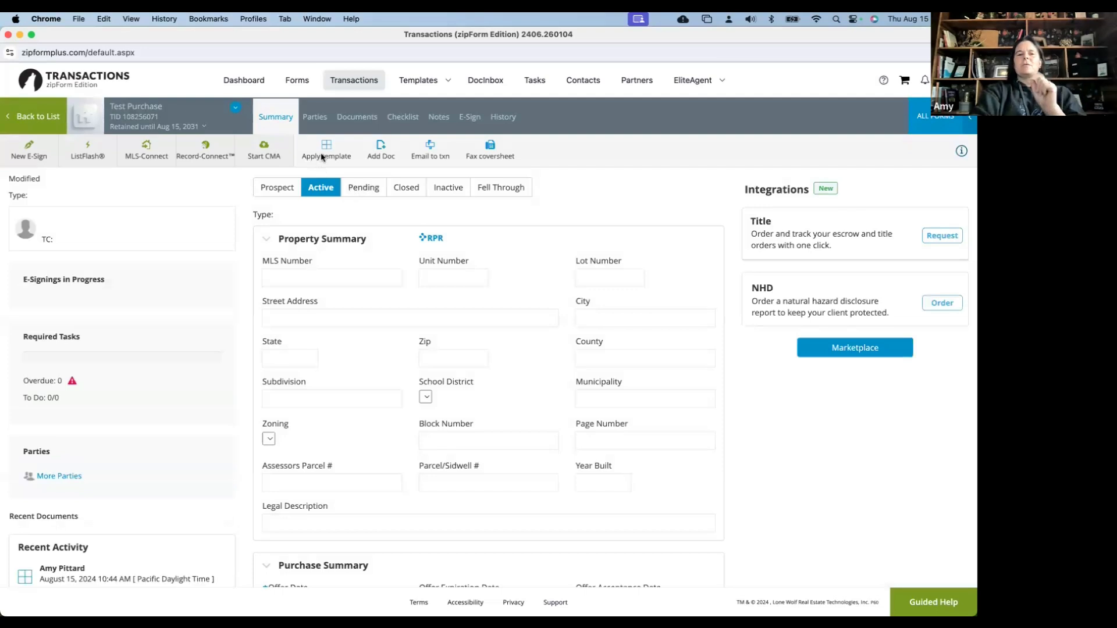
Switch the Test Purchase transaction to its Parties tab
click(314, 120)
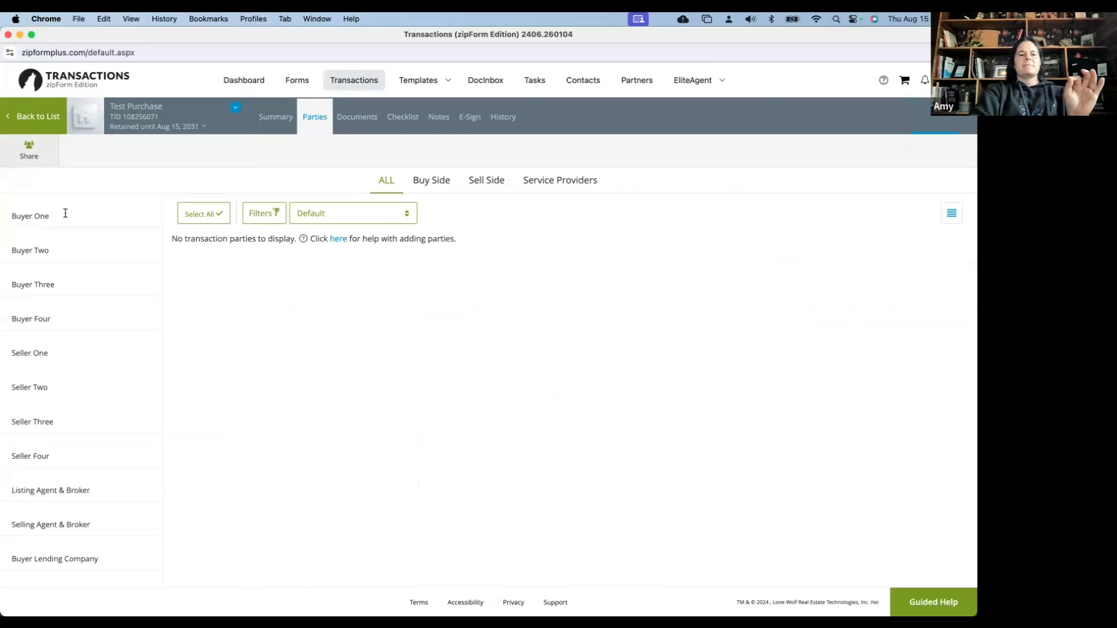
Add the 'Buyer One' party with first name, last name and e-mail, and save it
click(65, 213)
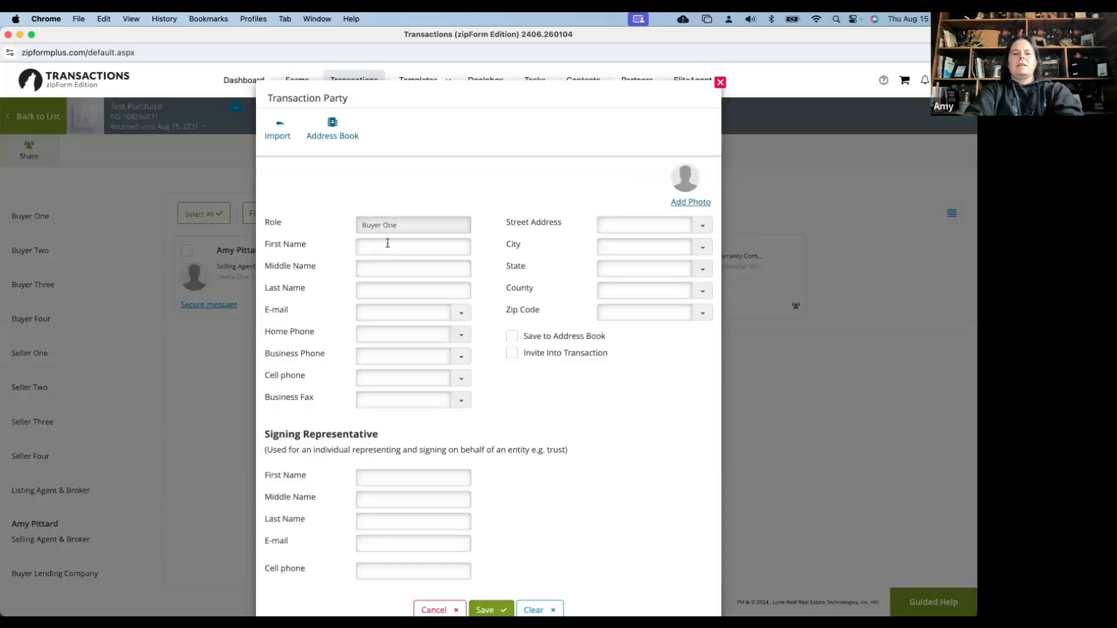
click(387, 244)
text(Buyer)
key(Tab)
key(Tab)
text(One)
click(384, 316)
text(Buyerone@test.com)
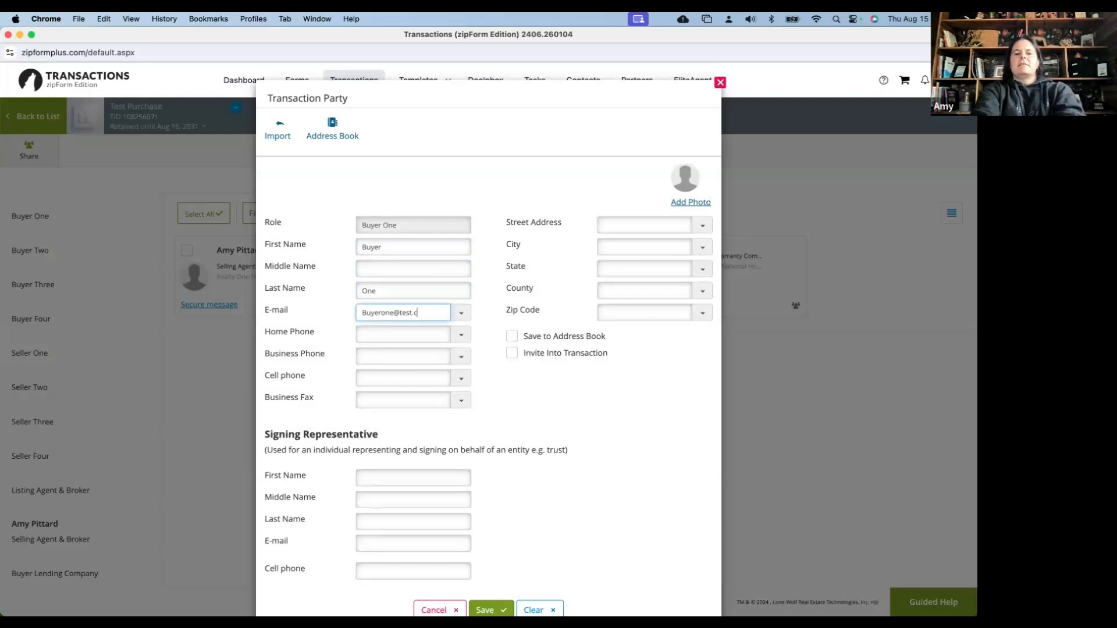
key(Tab)
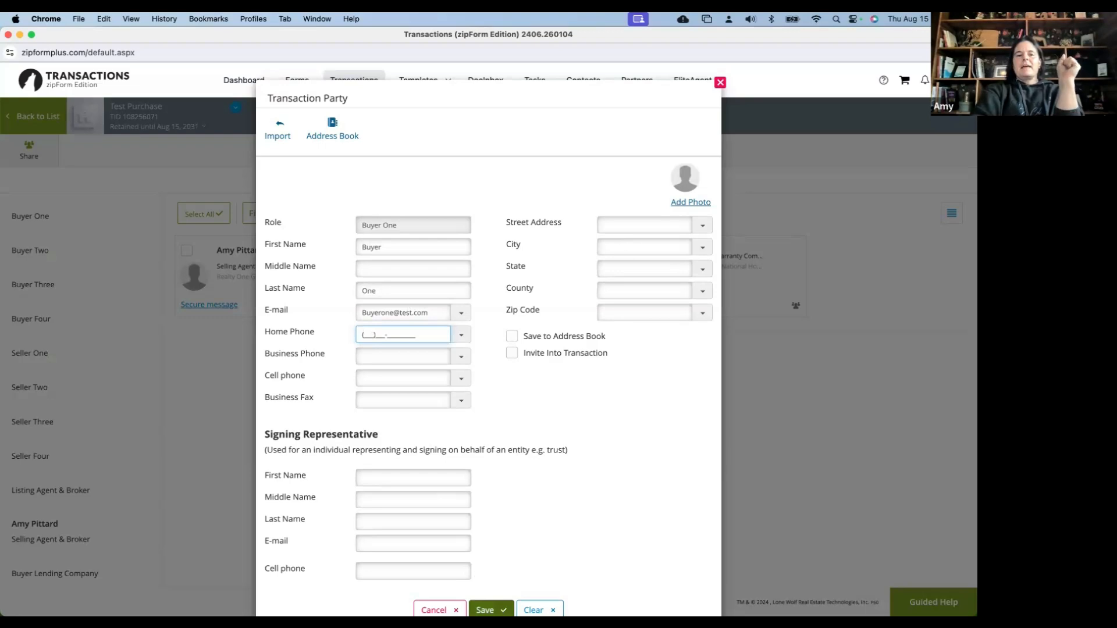
click(491, 610)
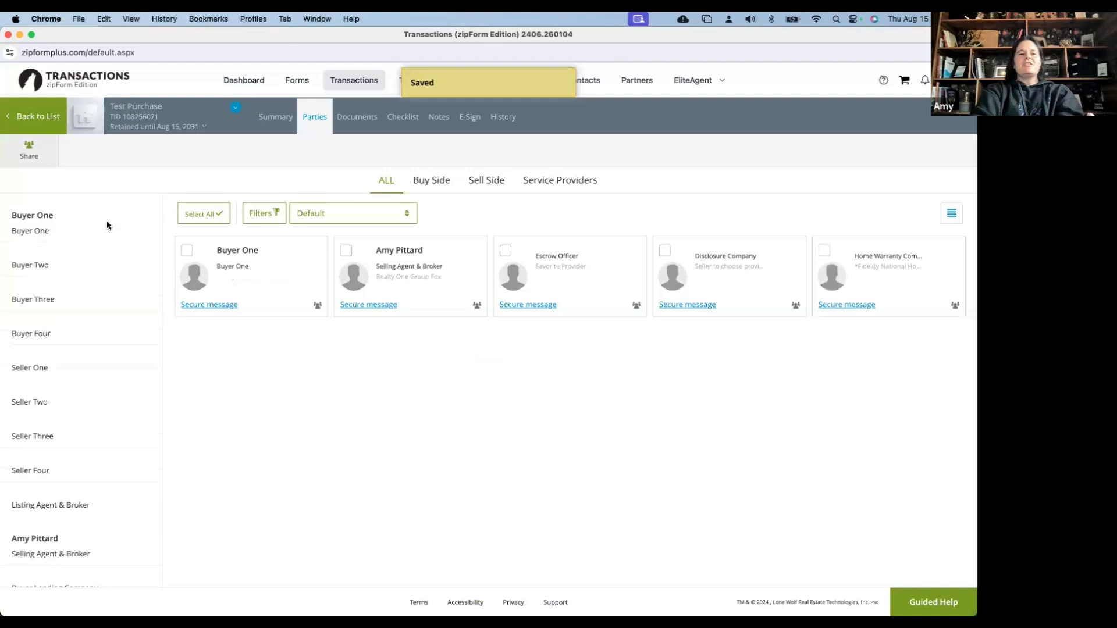
Fill in the second buyer party's first name, last name and e-mail address
click(36, 265)
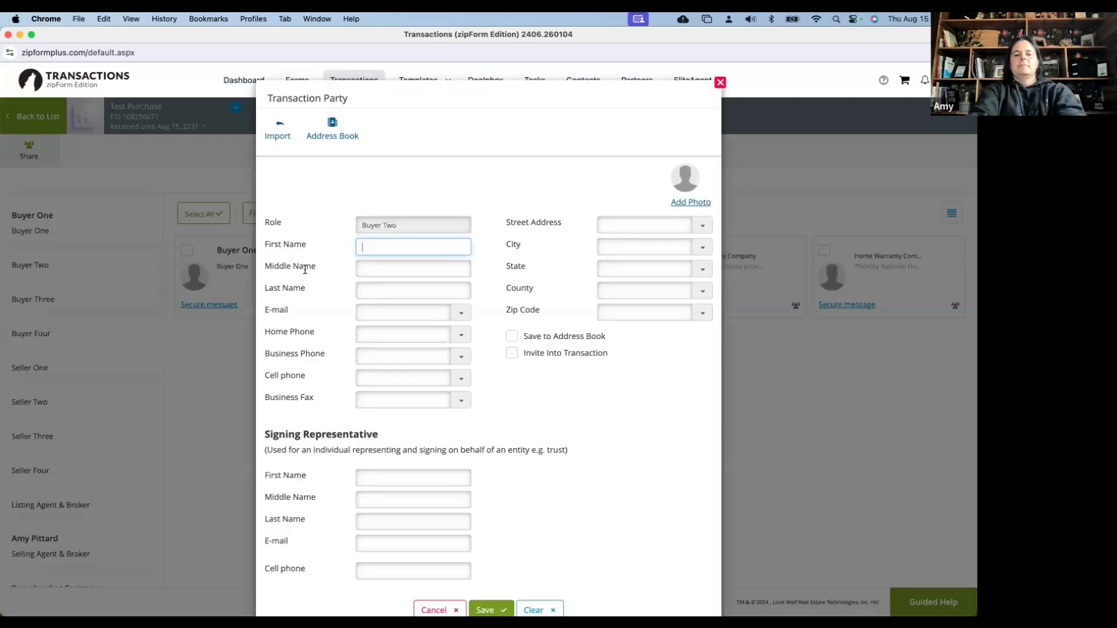
text(Buyer)
key(Tab)
key(Tab)
text(To)
text(w)
key(Tab)
text(buyer)
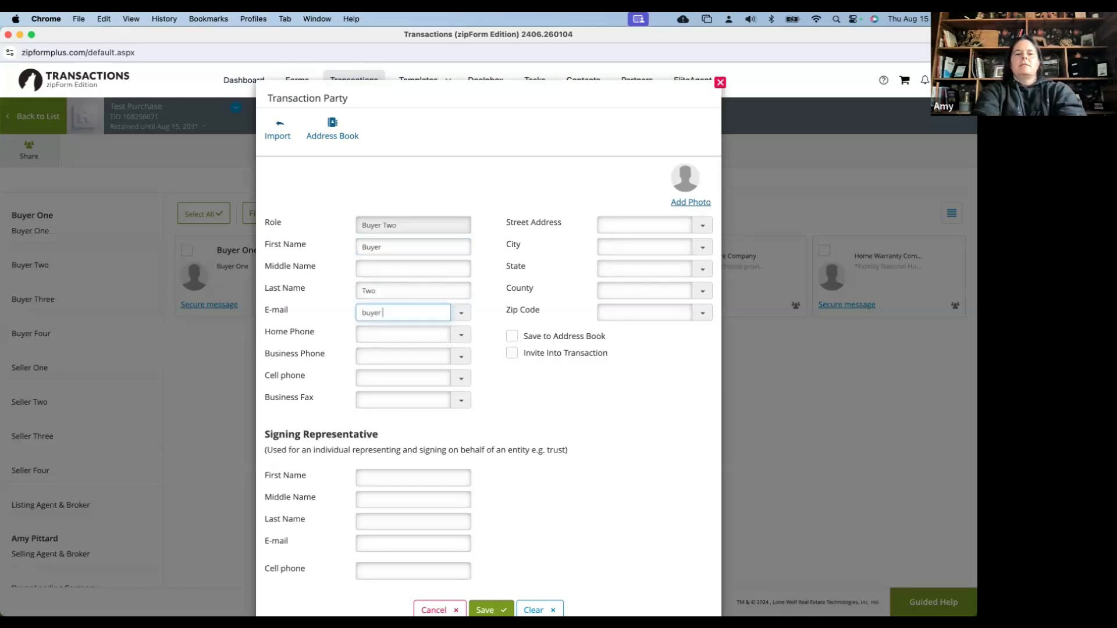
text(two@testcom)
key(BackSpace)
key(BackSpace)
key(BackSpace)
text(.)
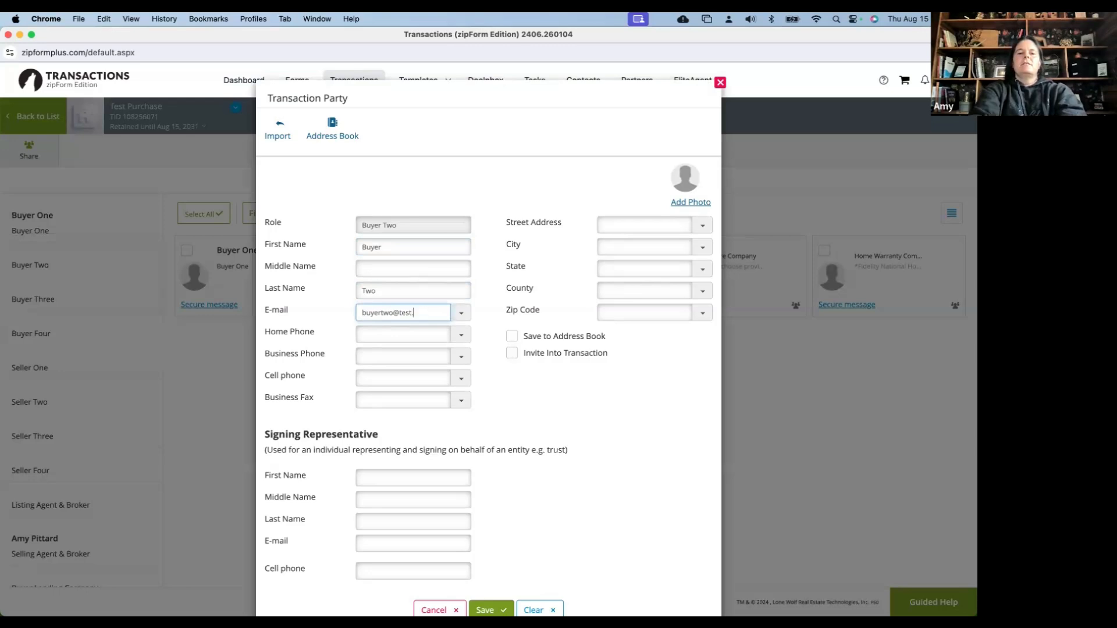
text(com)
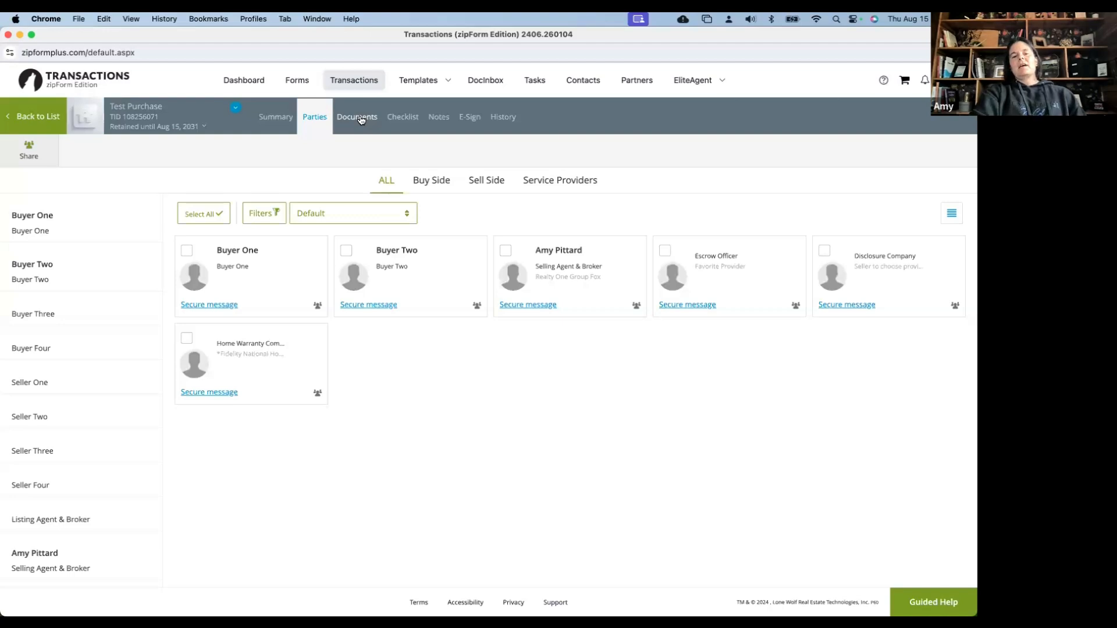
Open the Buyer Representation and Broker Compensation Agreement from the Documents list
click(361, 120)
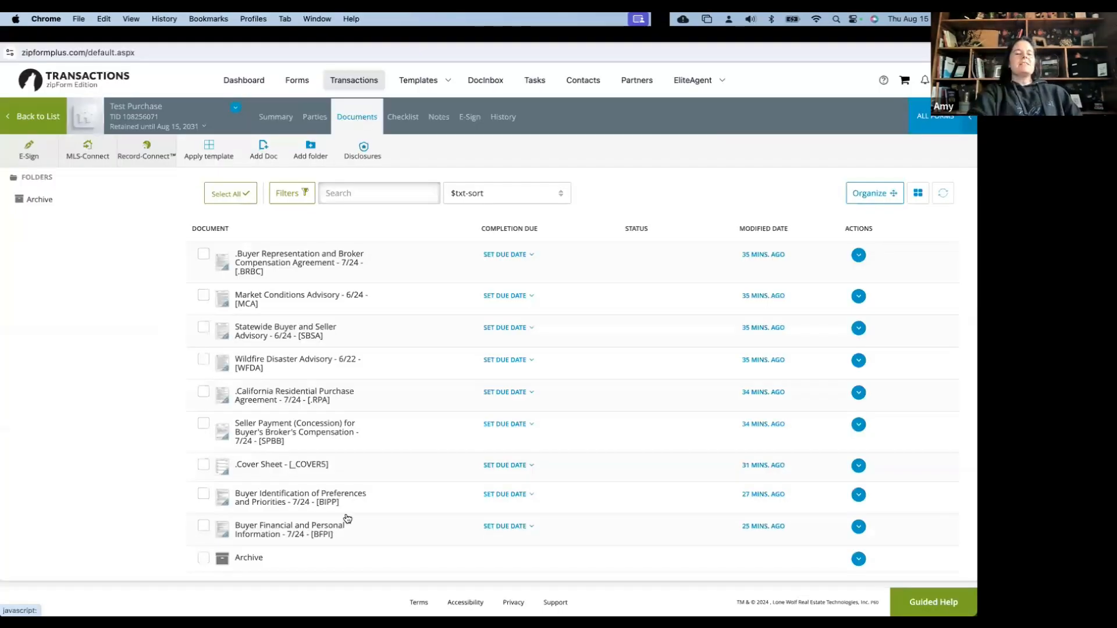
click(348, 518)
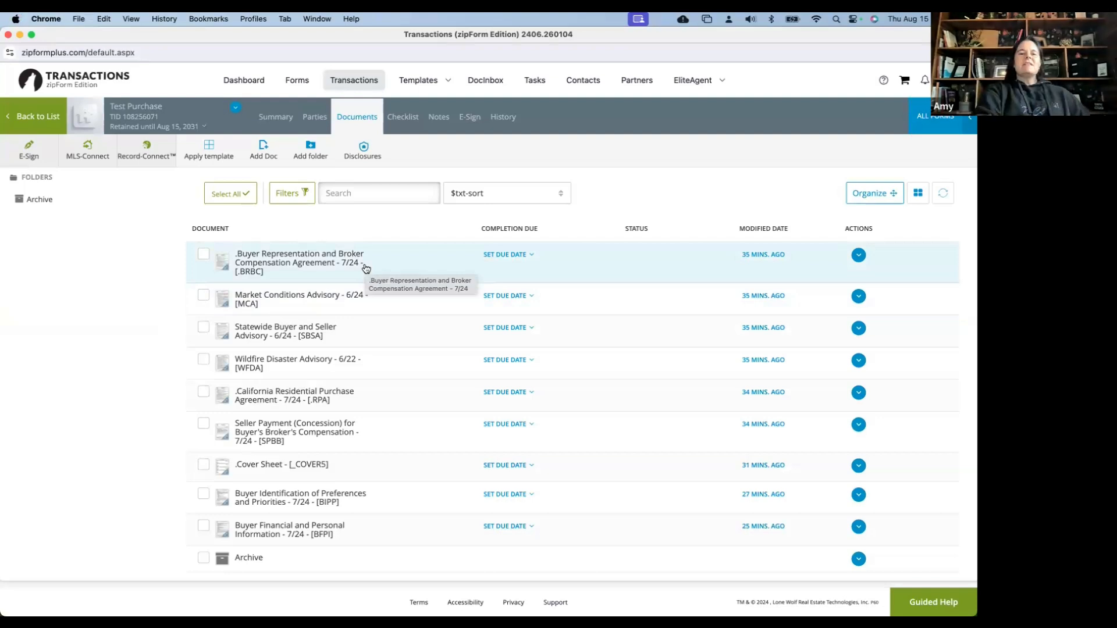
click(365, 268)
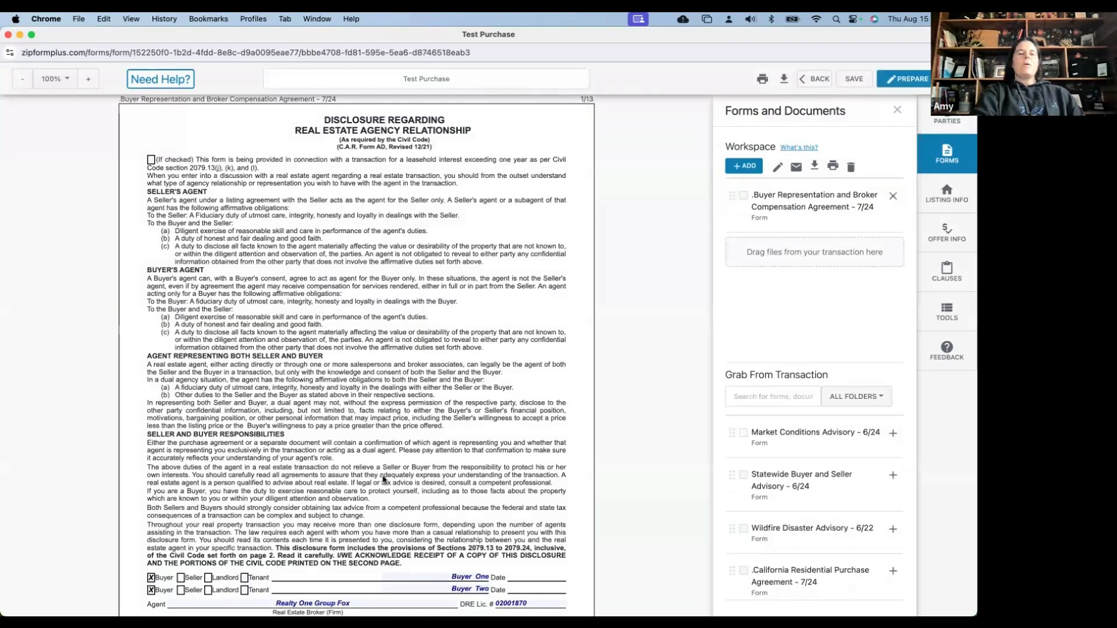
Scroll through the Buyer Representation (BRBC) form pages, then exit the form editor with BACK
key(ctrl+Up)
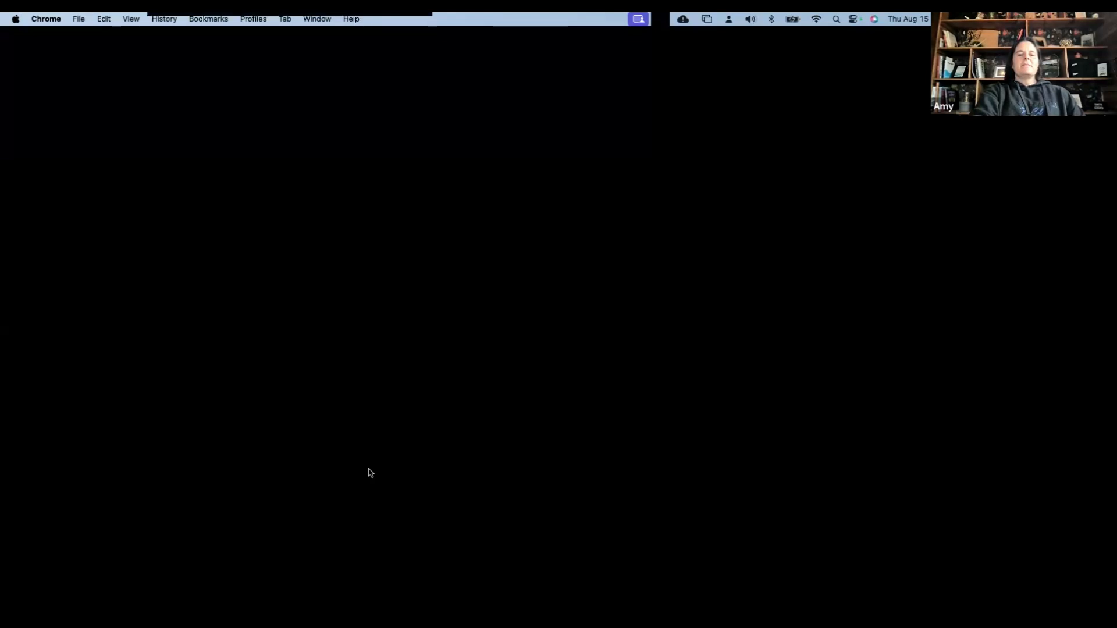
click(538, 285)
scroll(73, 213, down, 5)
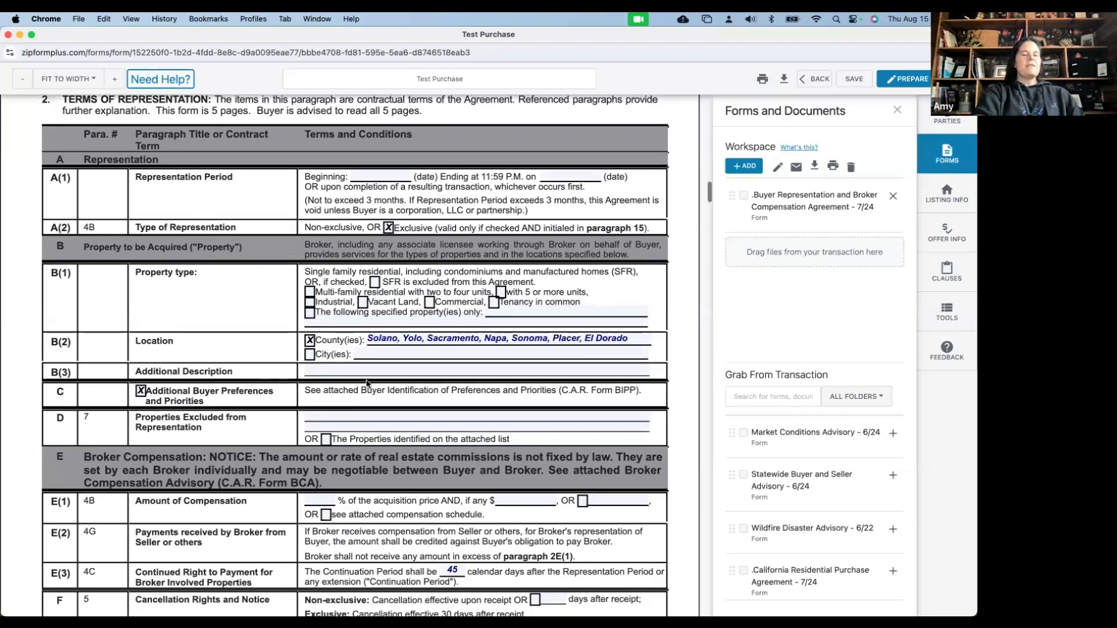
scroll(504, 379, down, 3)
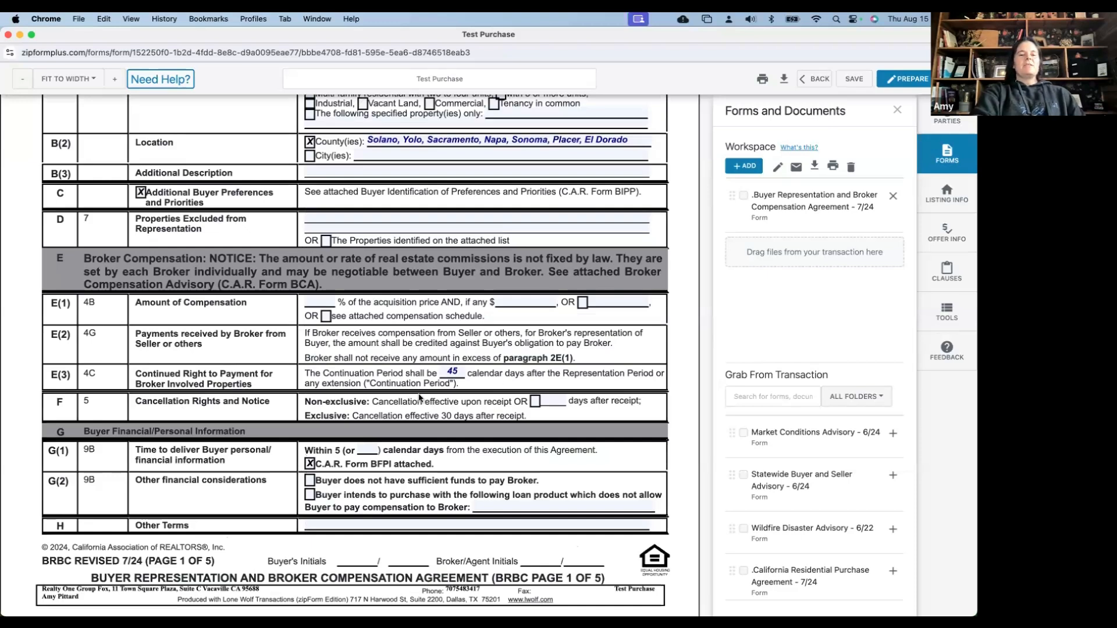
scroll(419, 398, down, 1)
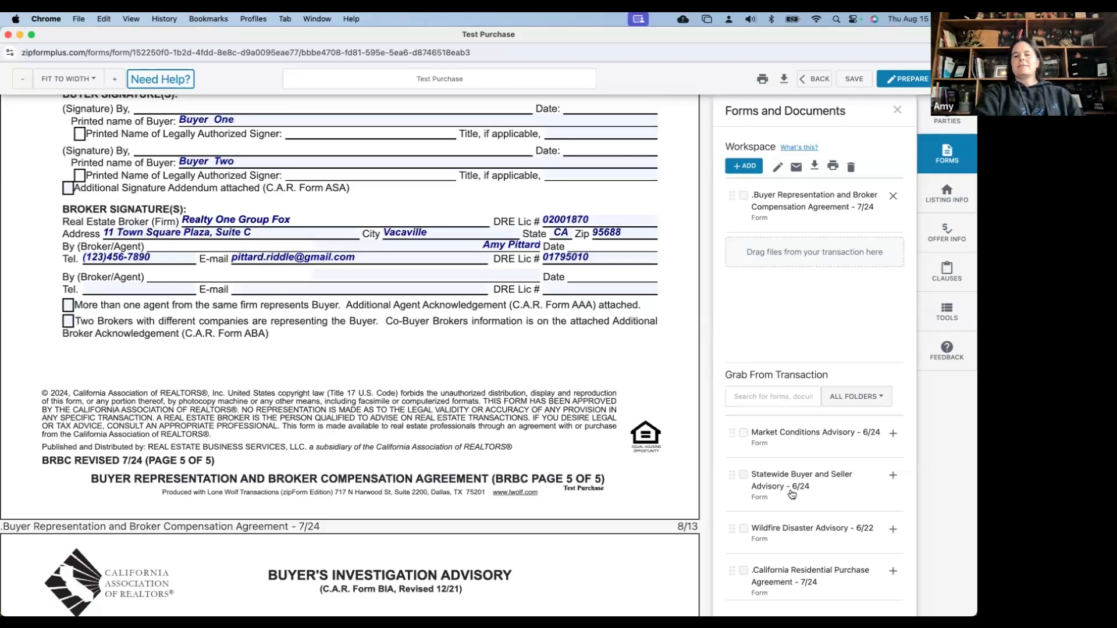
scroll(792, 494, down, 3)
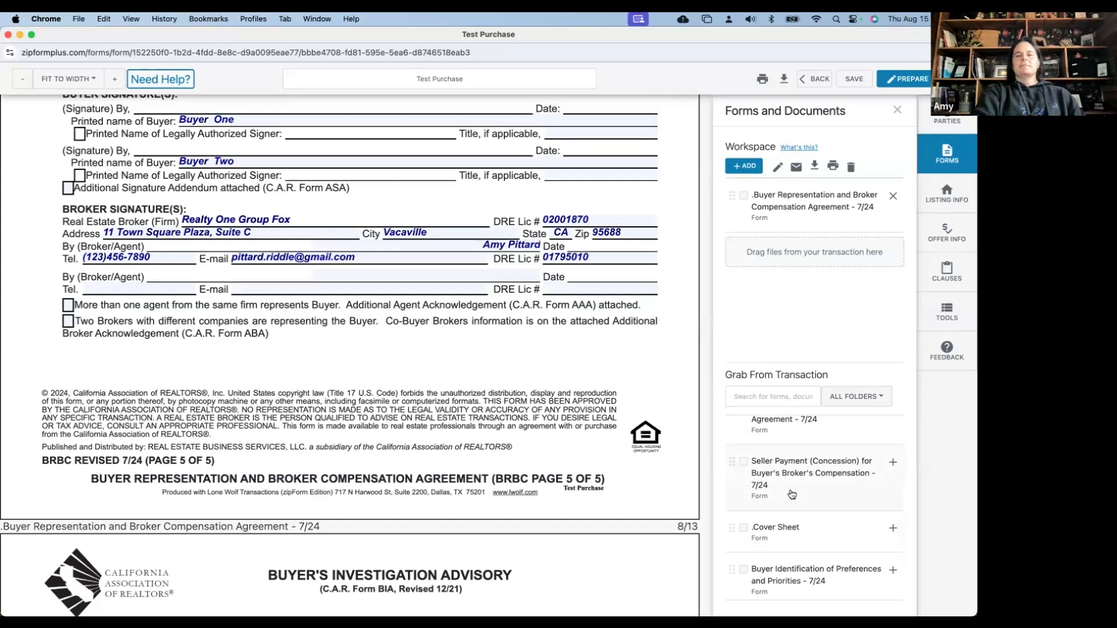
scroll(792, 495, up, 3)
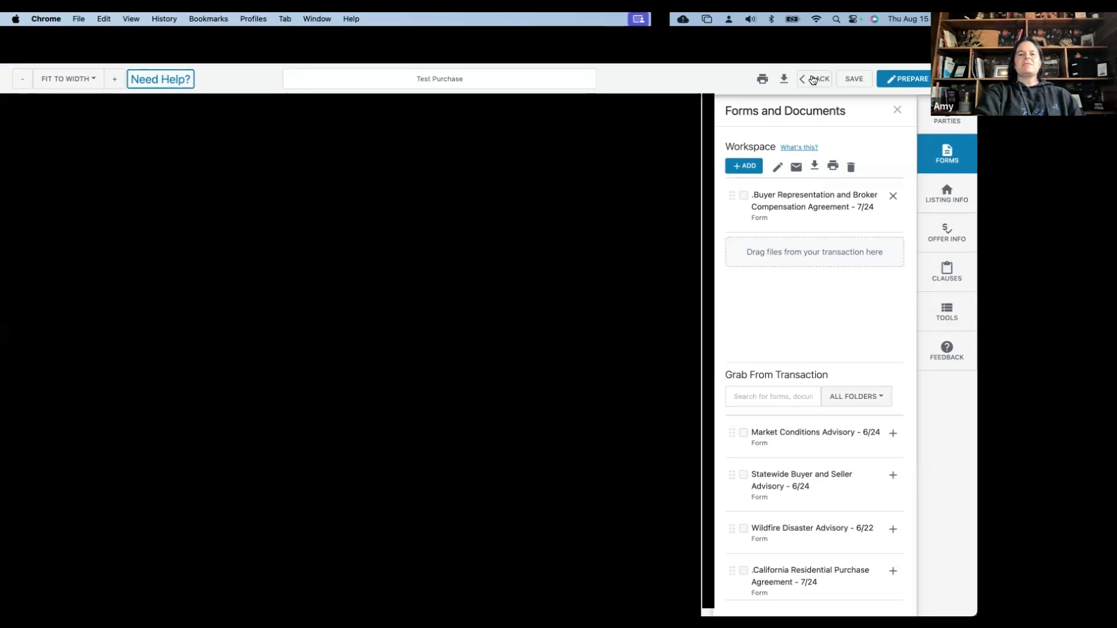
click(812, 80)
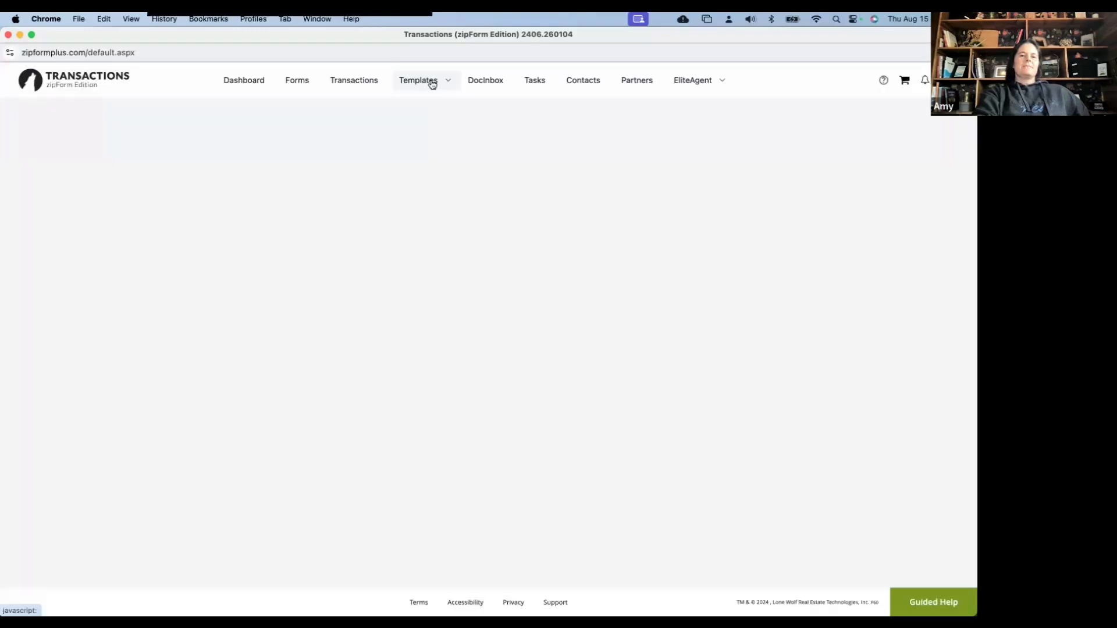
Go to Templates > Forms and Checklists to list the four saved templates
mouse_move(430, 88)
click(423, 113)
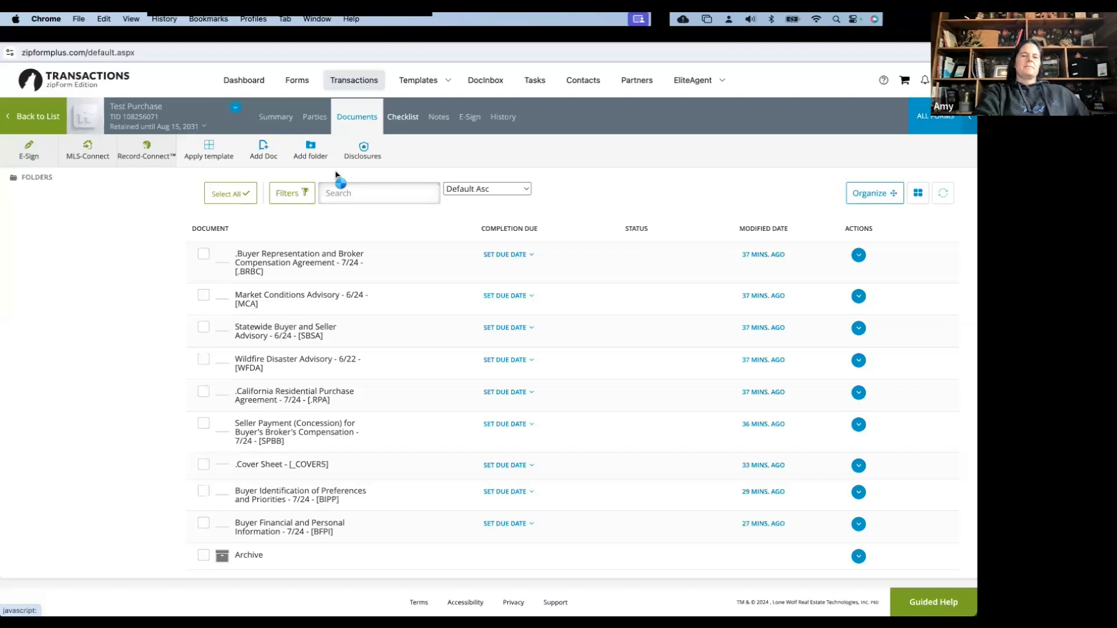
mouse_move(428, 83)
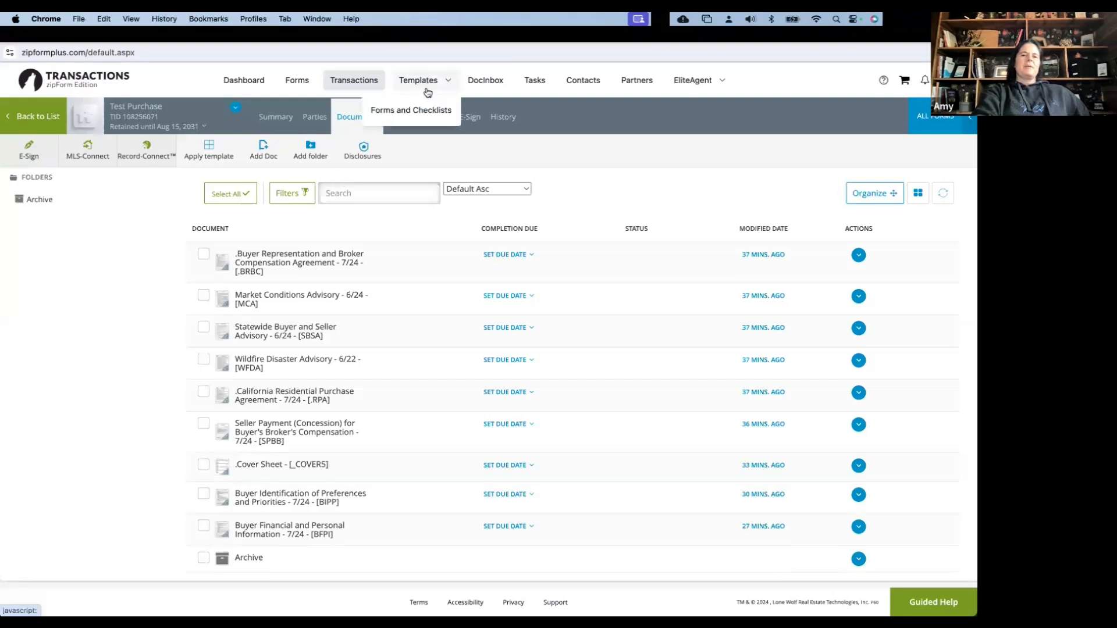
click(426, 113)
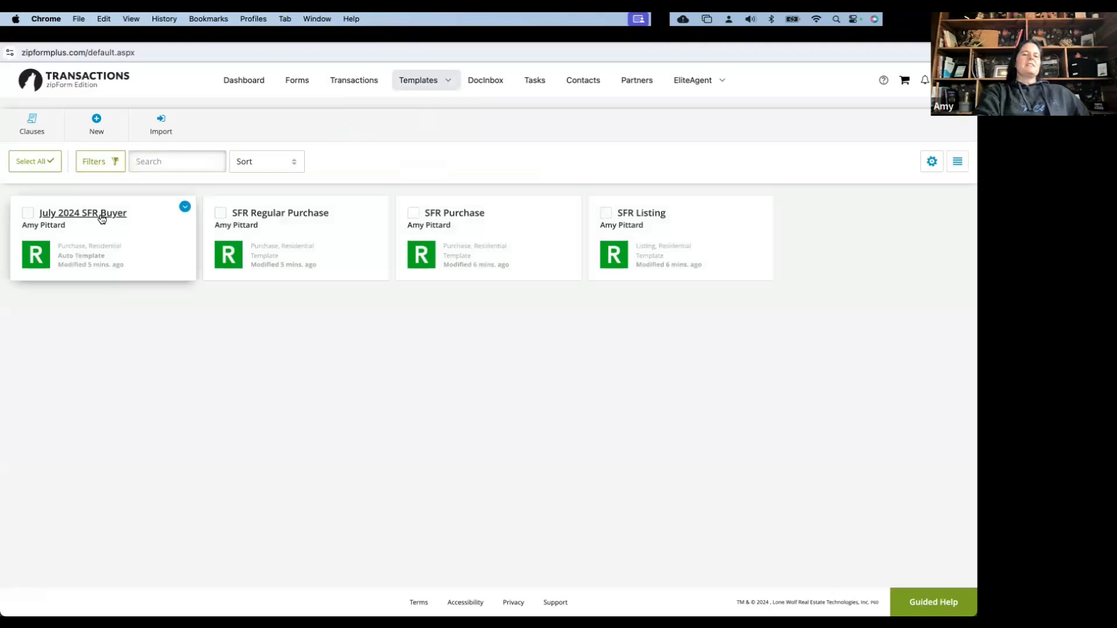
click(101, 218)
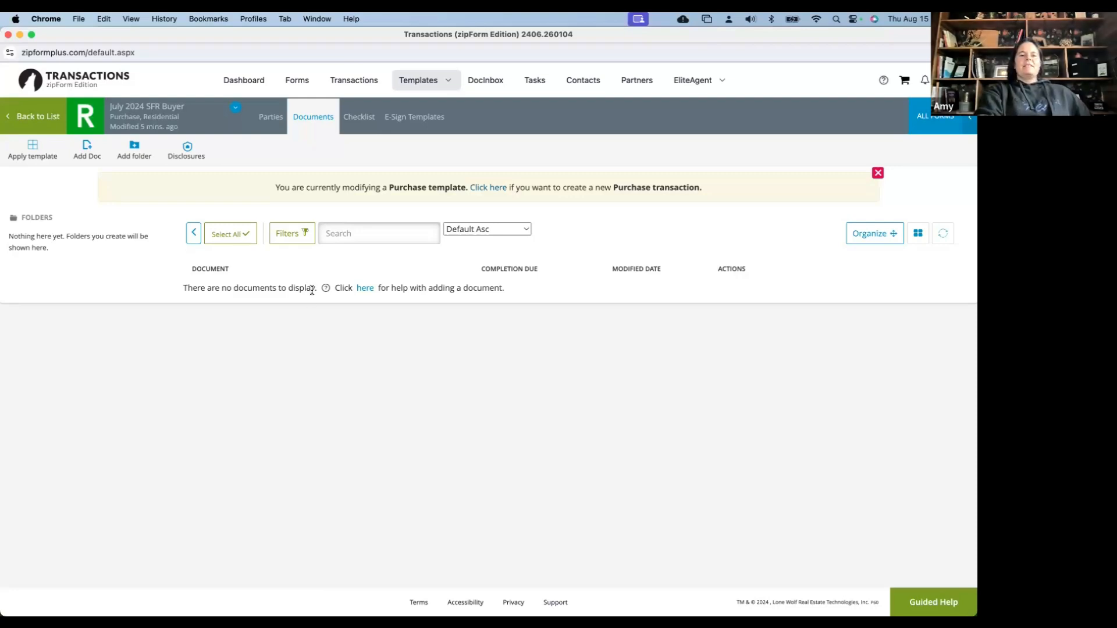
click(362, 121)
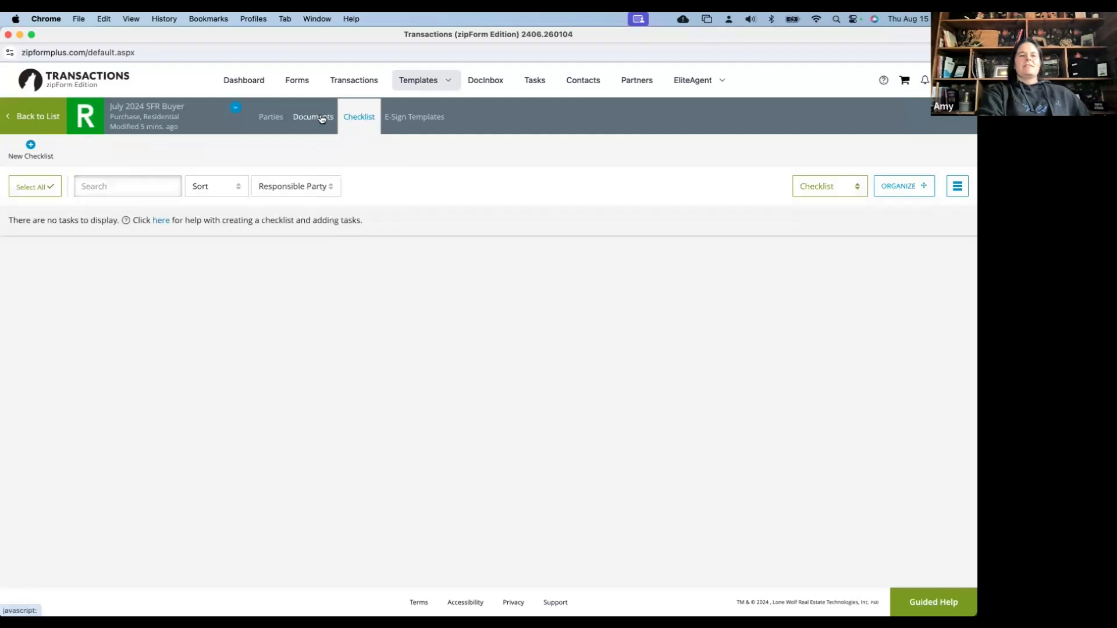
click(321, 118)
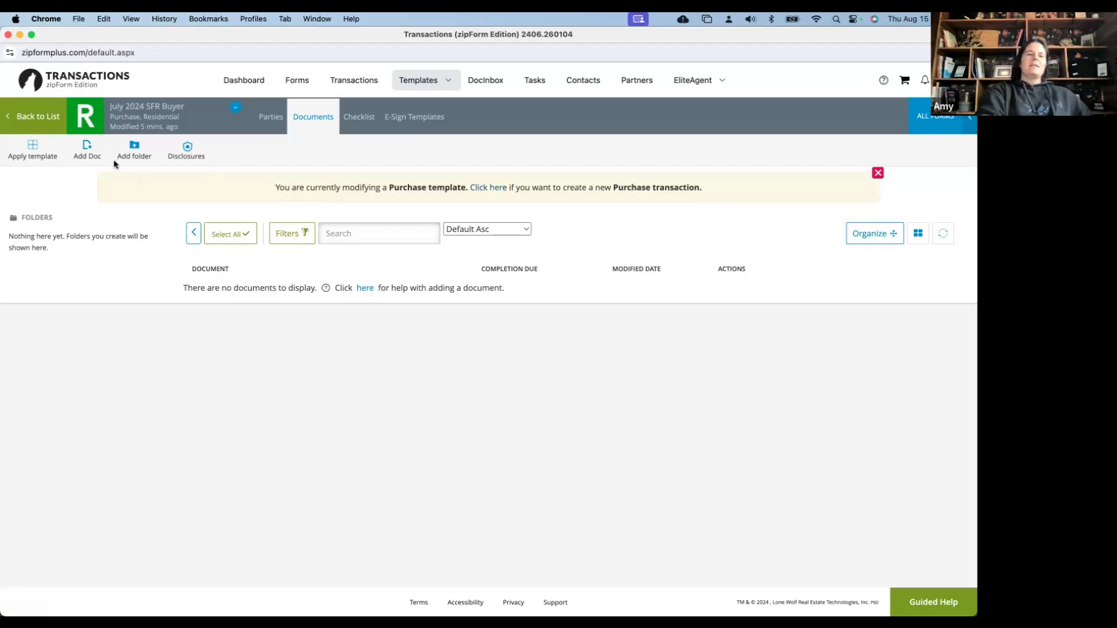
click(38, 120)
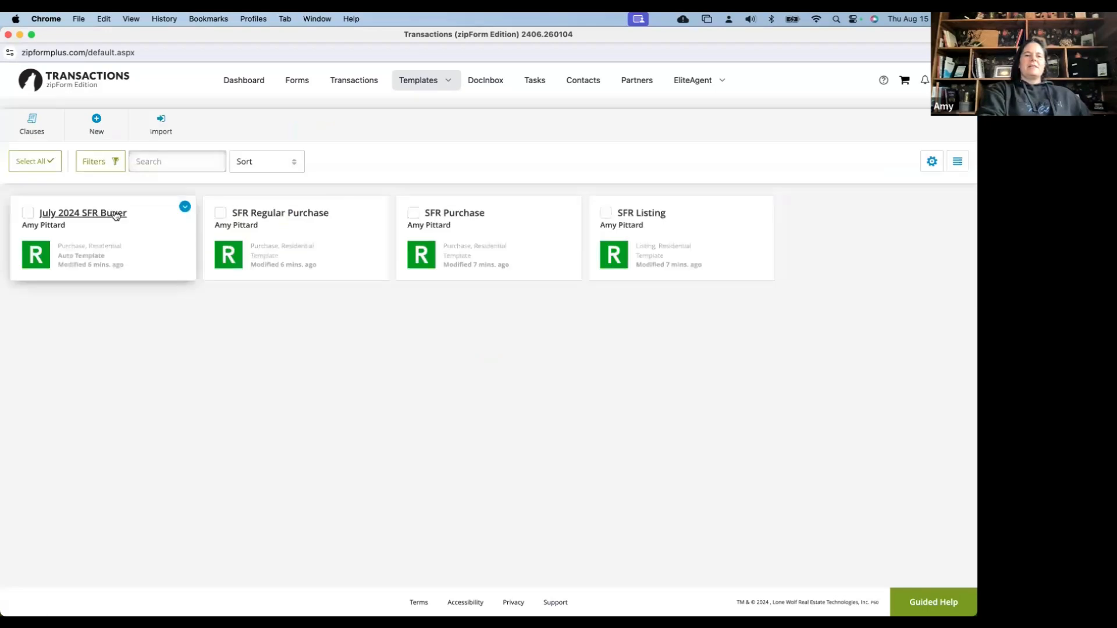
Check the July 2024 SFR Buyer template's documents, then open the SFR Listing template
click(115, 215)
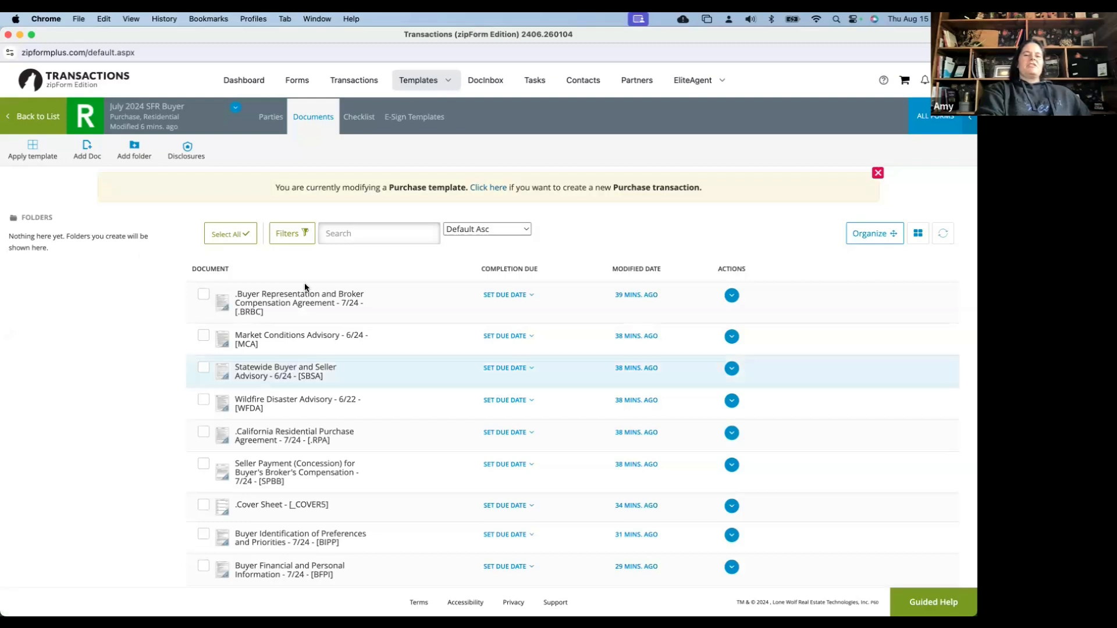
scroll(305, 283, down, 1)
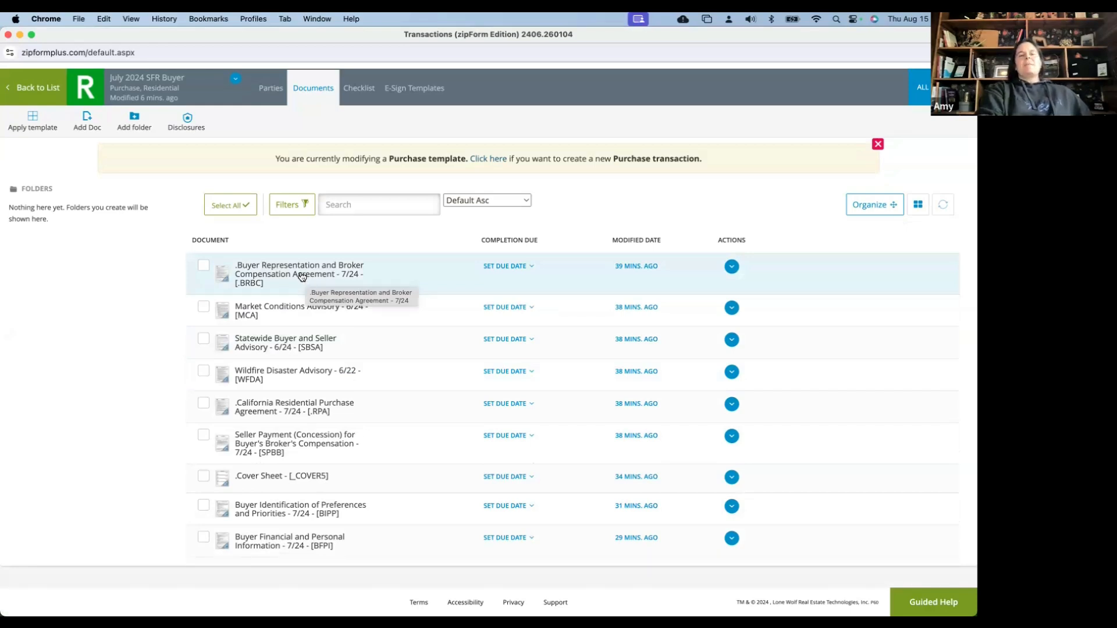
scroll(263, 274, up, 1)
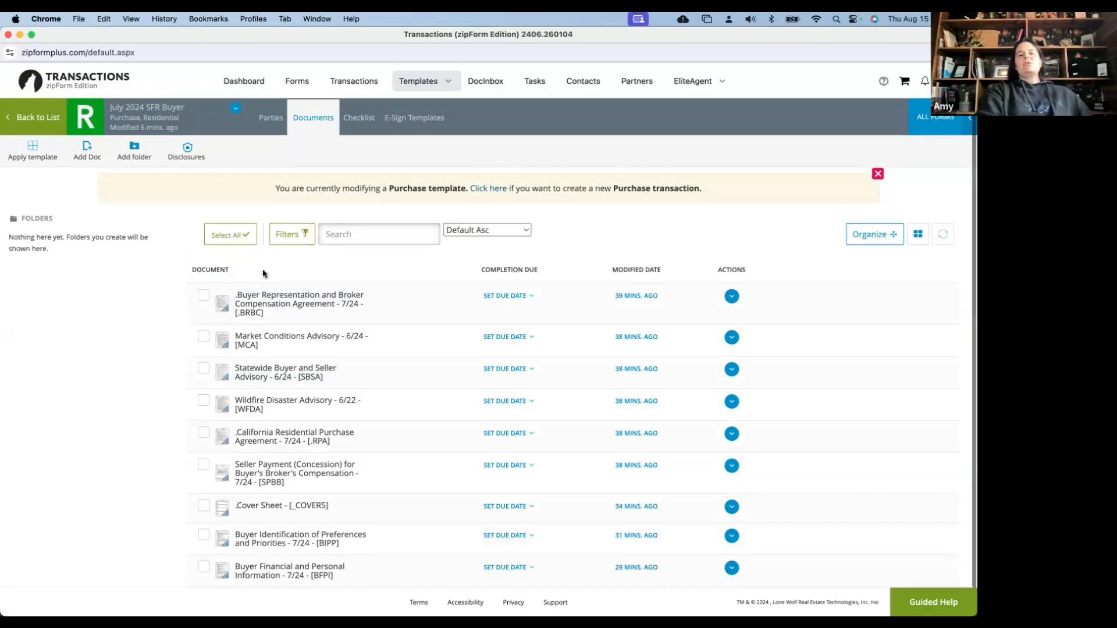
click(39, 118)
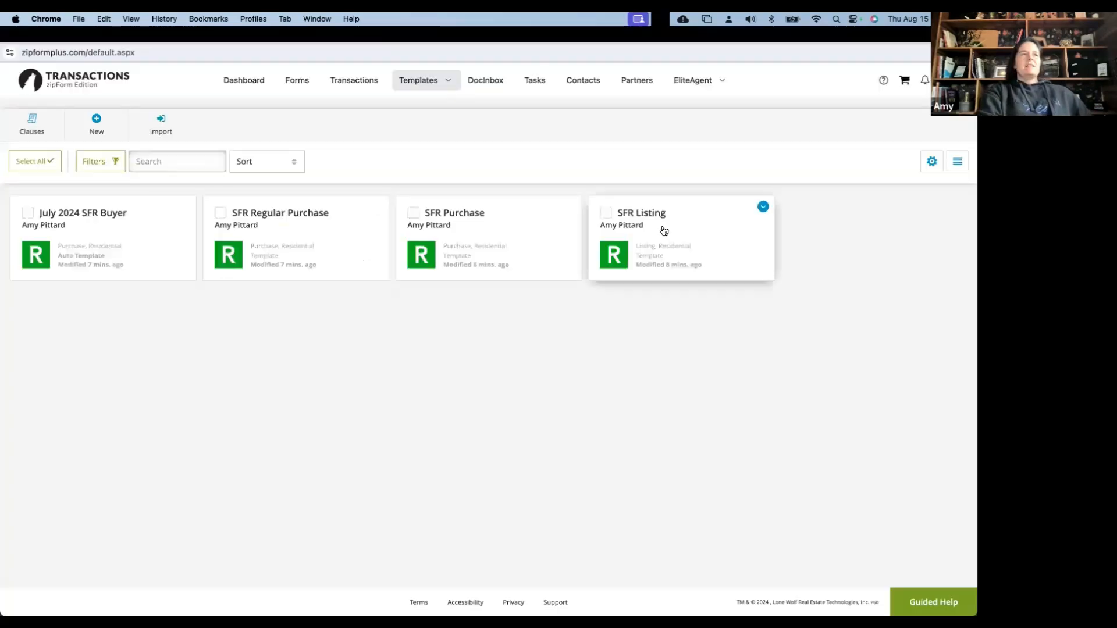
click(639, 236)
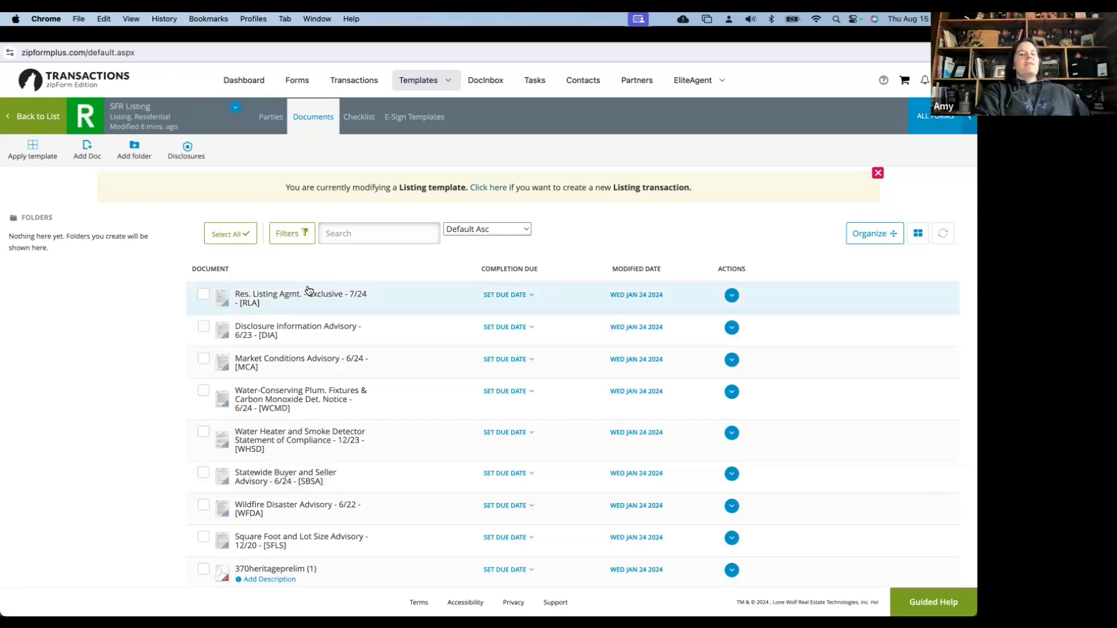
Review the SFR Listing documents list and open the Form Libraries panel via Add Doc
scroll(291, 287, down, 1)
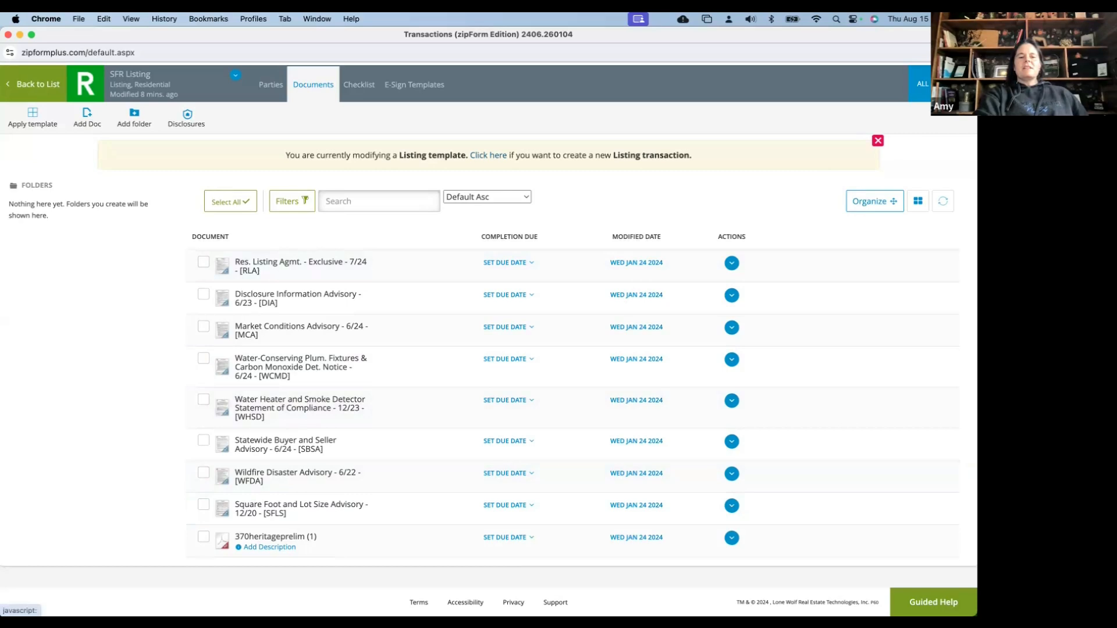
click(87, 117)
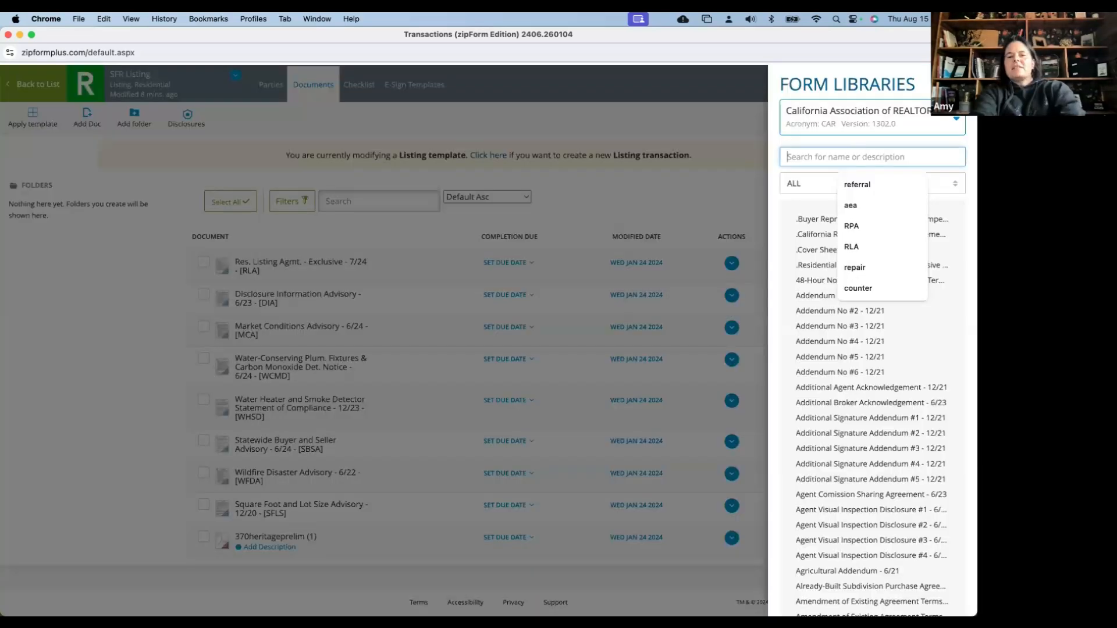
Search the libraries for SELM and add the Seller Instruction to Exclude Listing form
text(SELM)
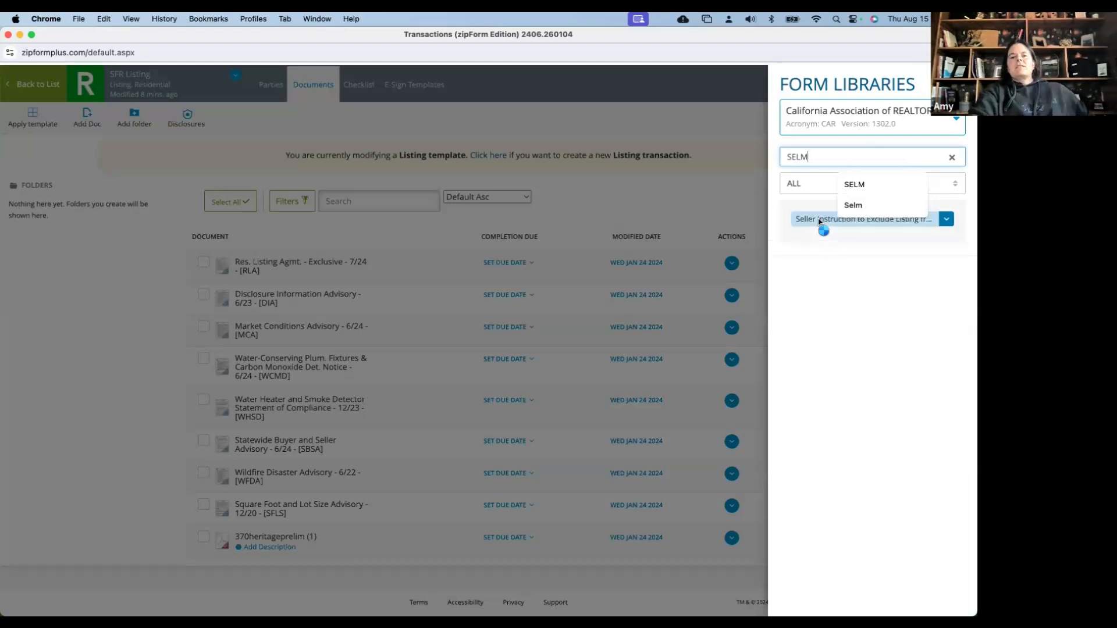
click(819, 221)
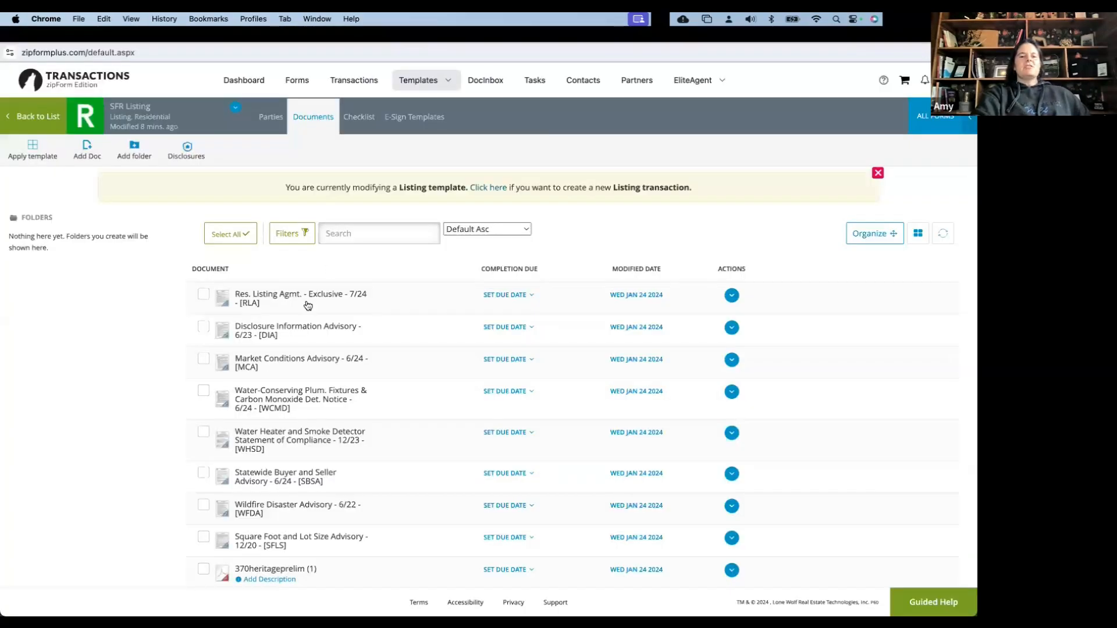
click(307, 302)
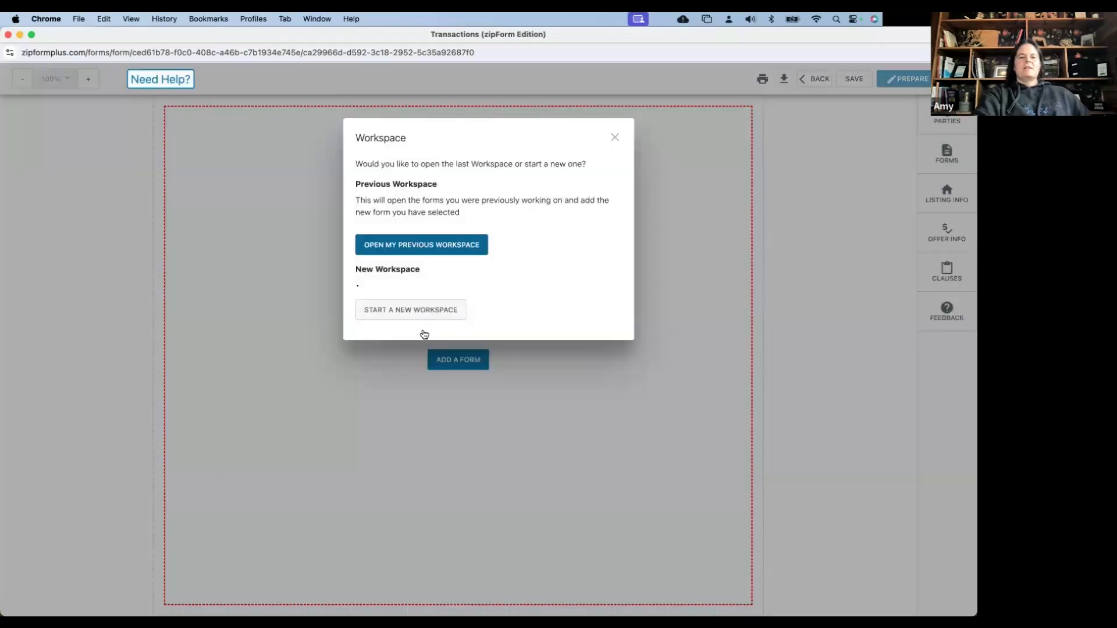
click(425, 334)
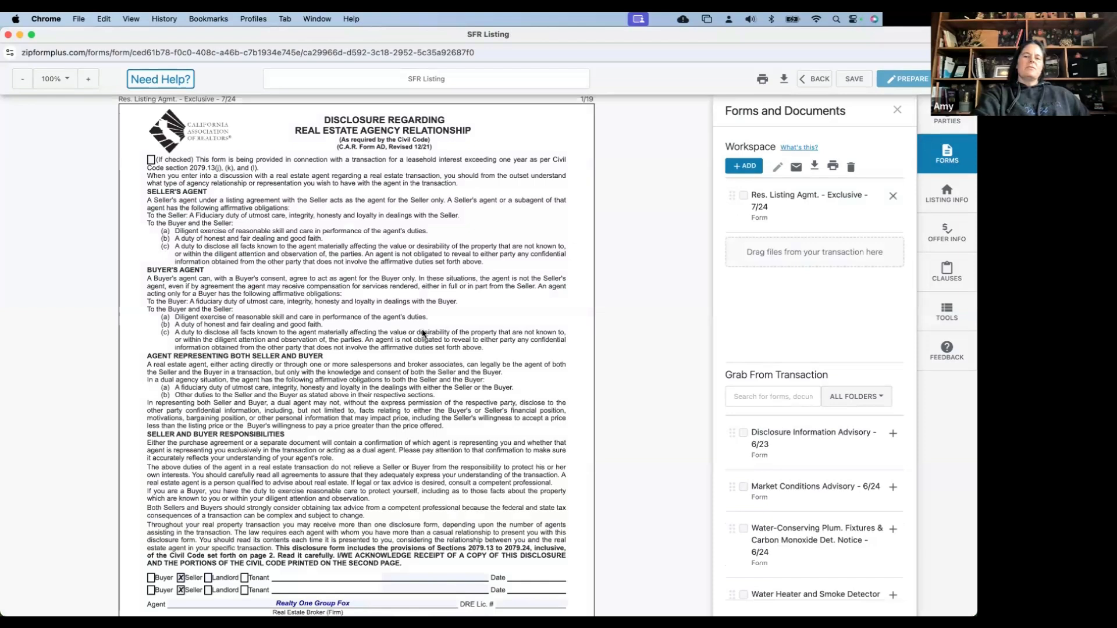
scroll(755, 196, down, 4)
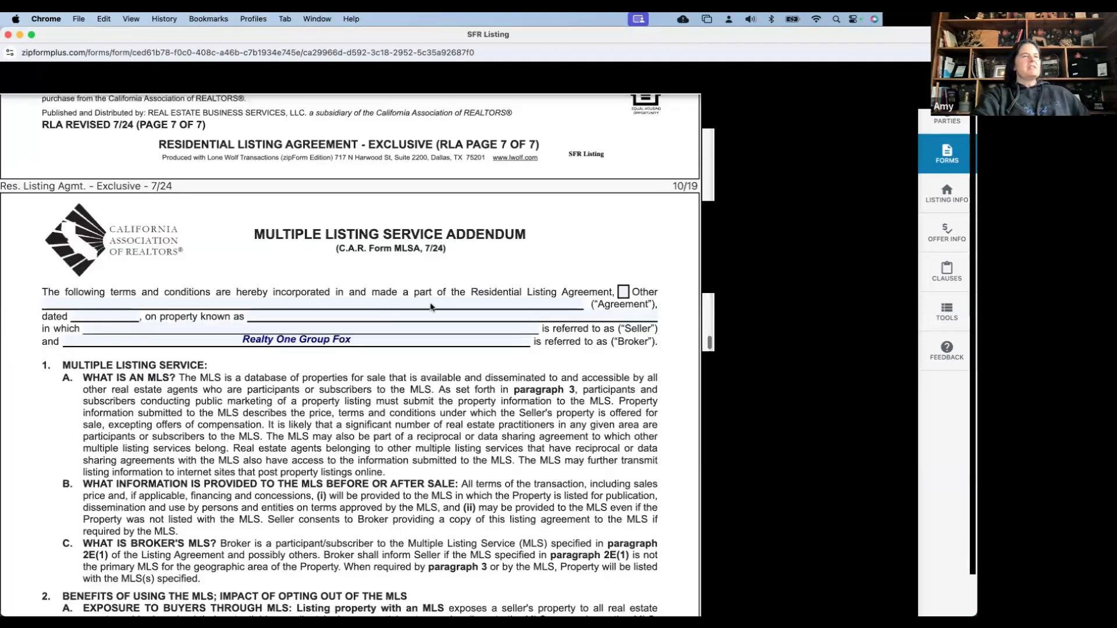
scroll(431, 308, down, 1)
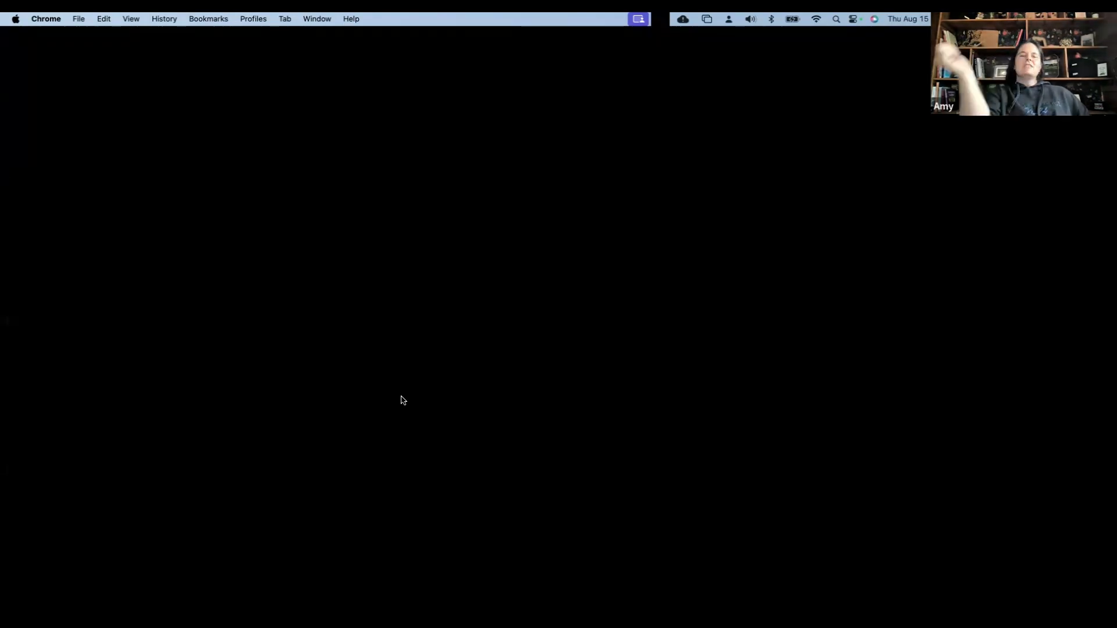
scroll(402, 401, down, 14)
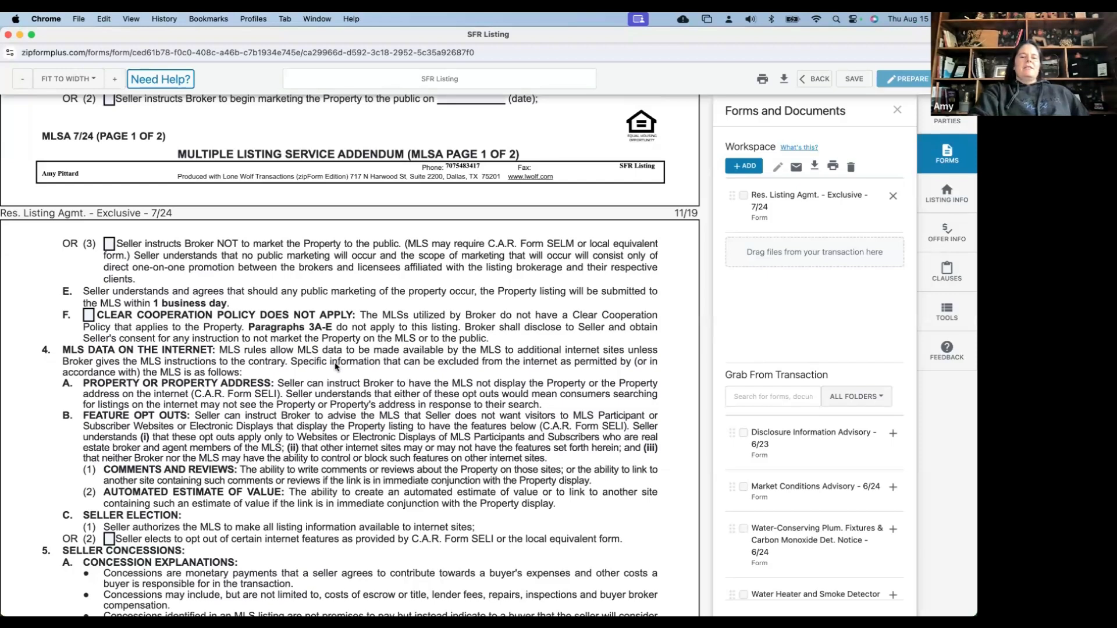
scroll(335, 366, down, 1)
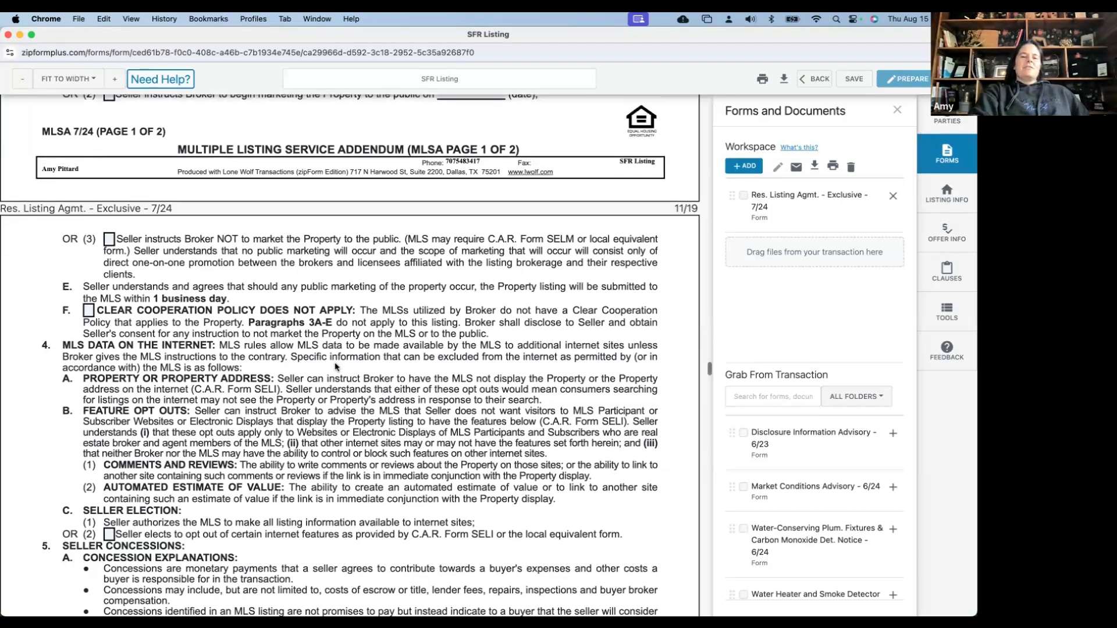
scroll(335, 366, down, 10)
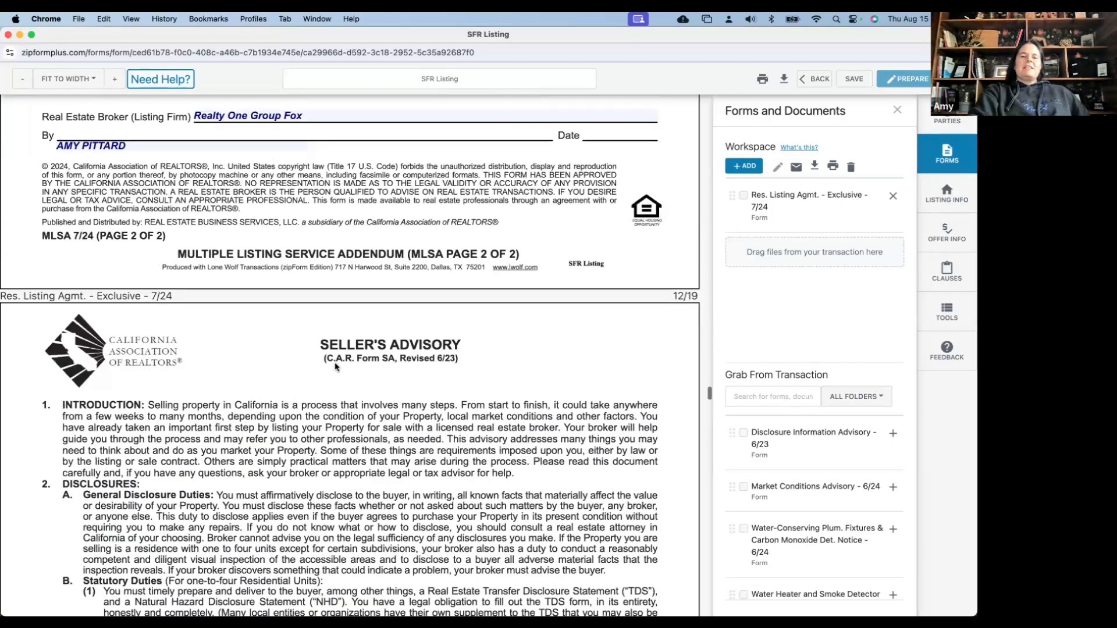
scroll(336, 366, down, 20)
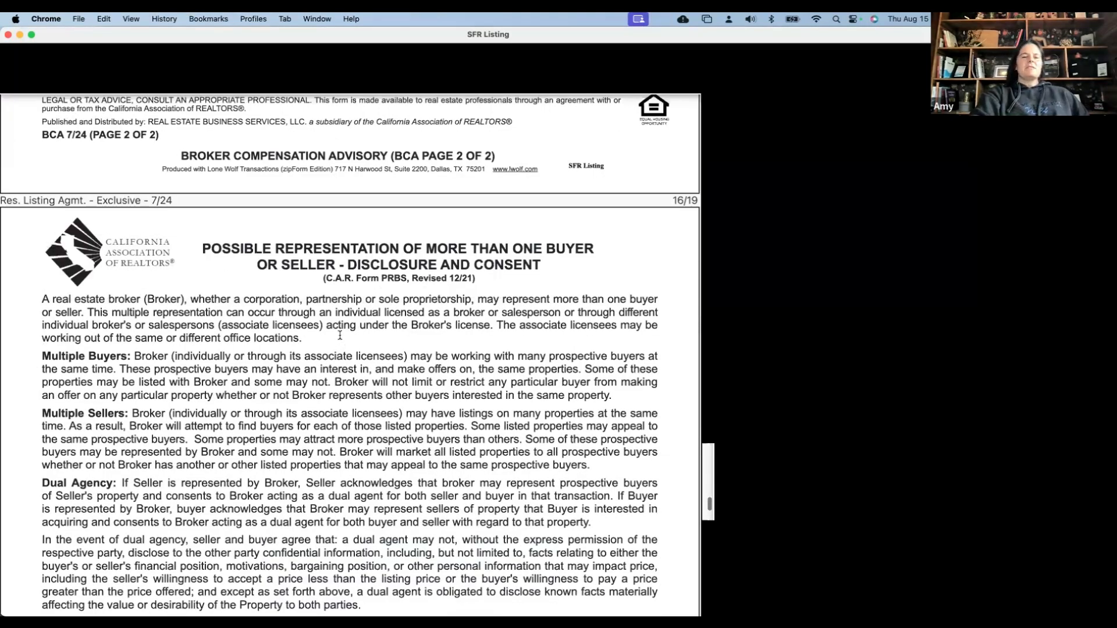
key(super+w)
scroll(340, 338, down, 5)
scroll(341, 338, down, 2)
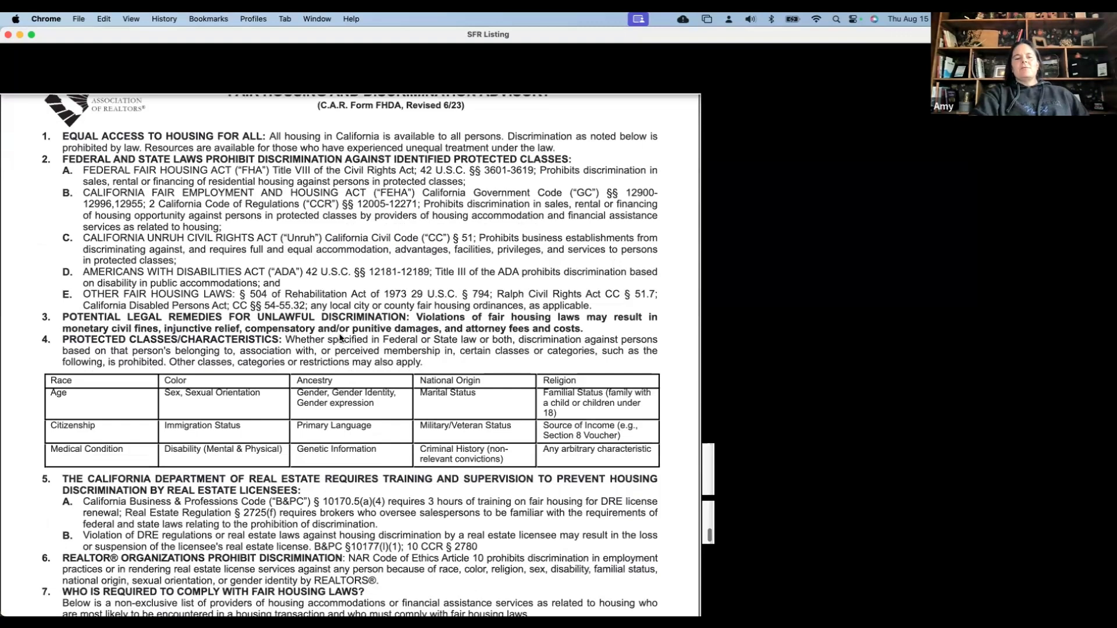
scroll(341, 338, down, 6)
scroll(341, 338, down, 10)
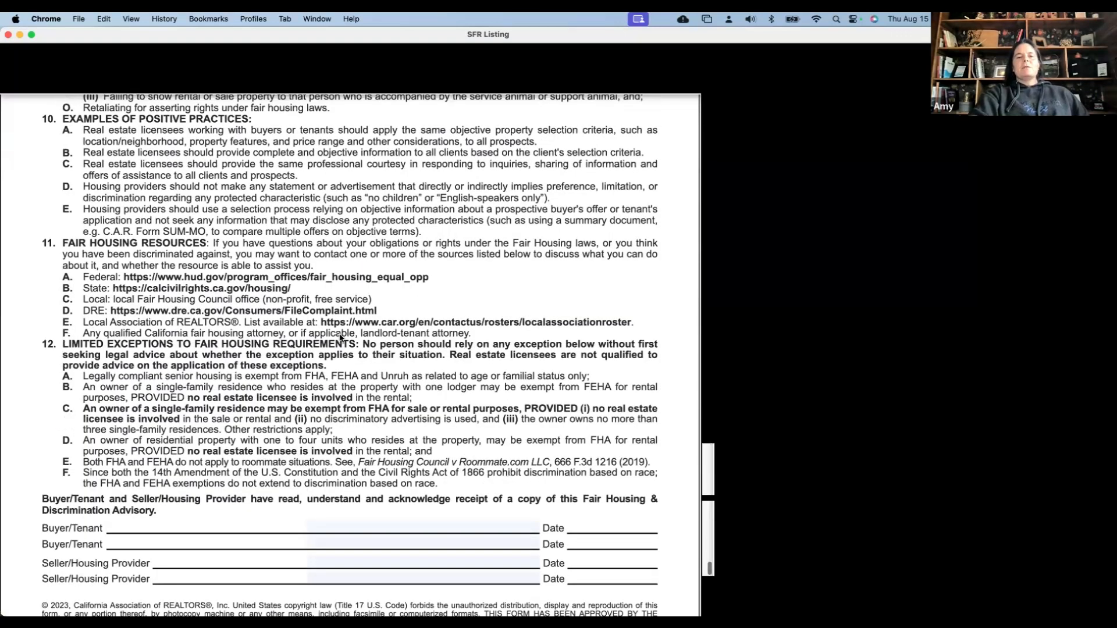
scroll(340, 338, down, 15)
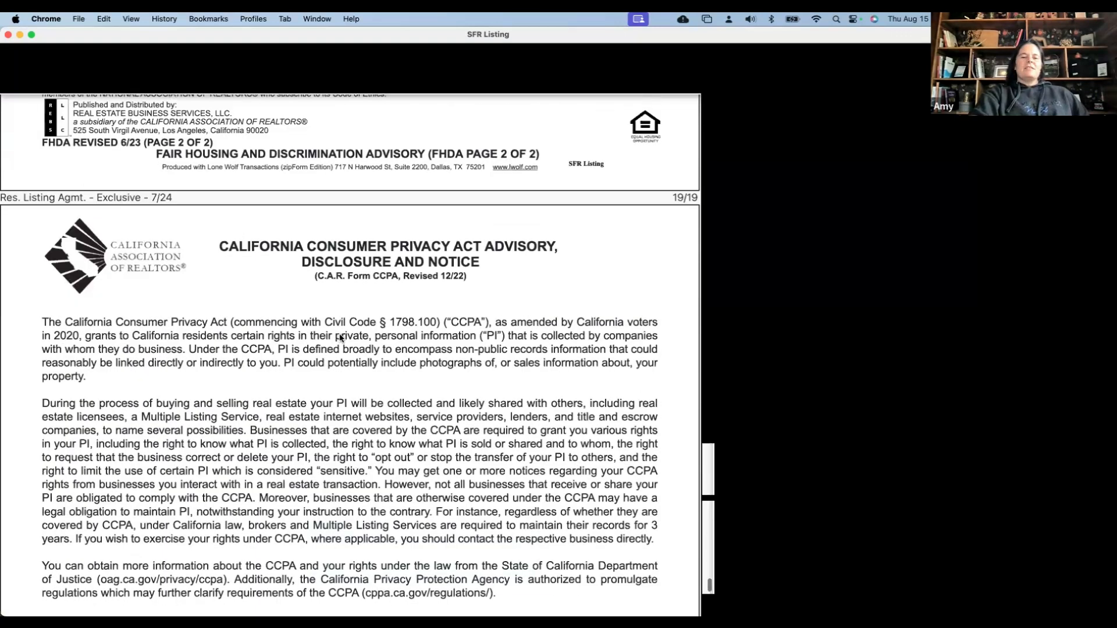
scroll(341, 338, down, 3)
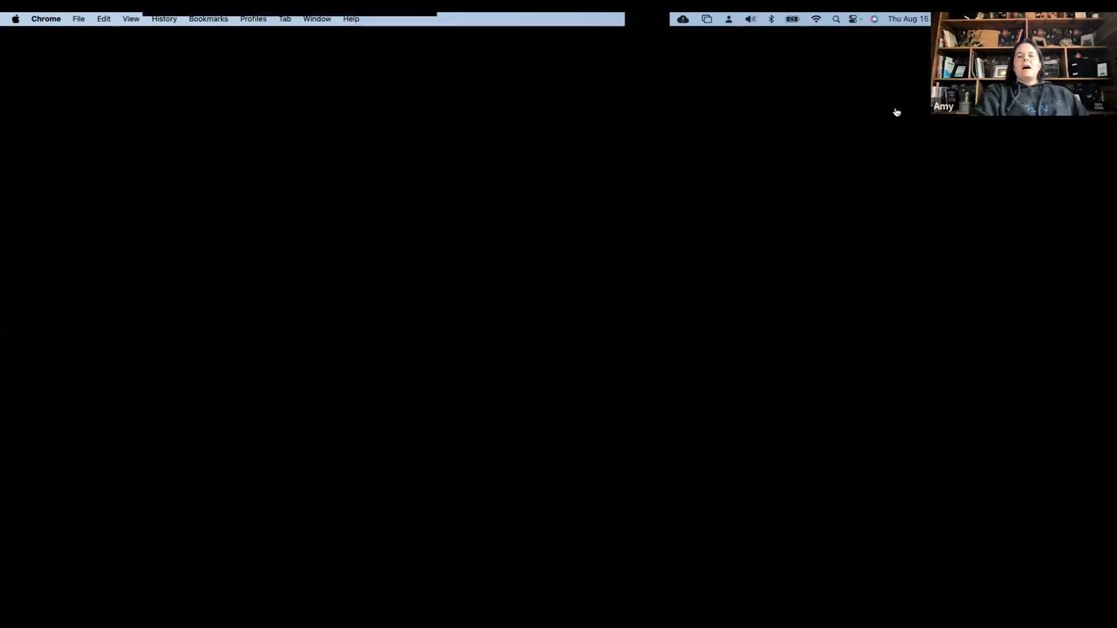
Exit the form editor, answering NO to saving changes
click(811, 83)
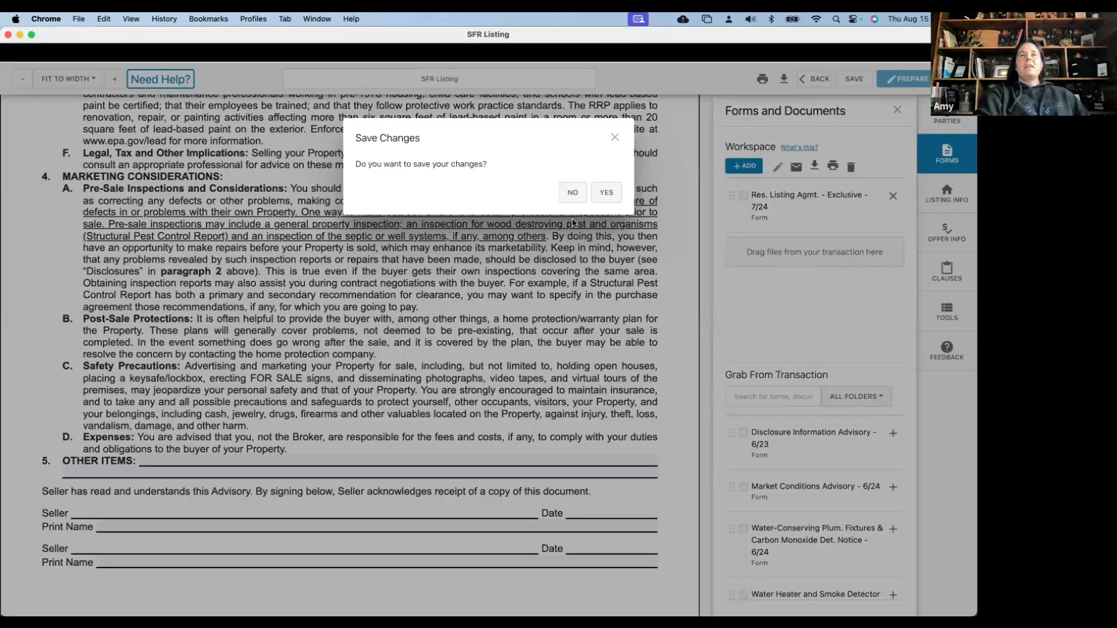
click(574, 196)
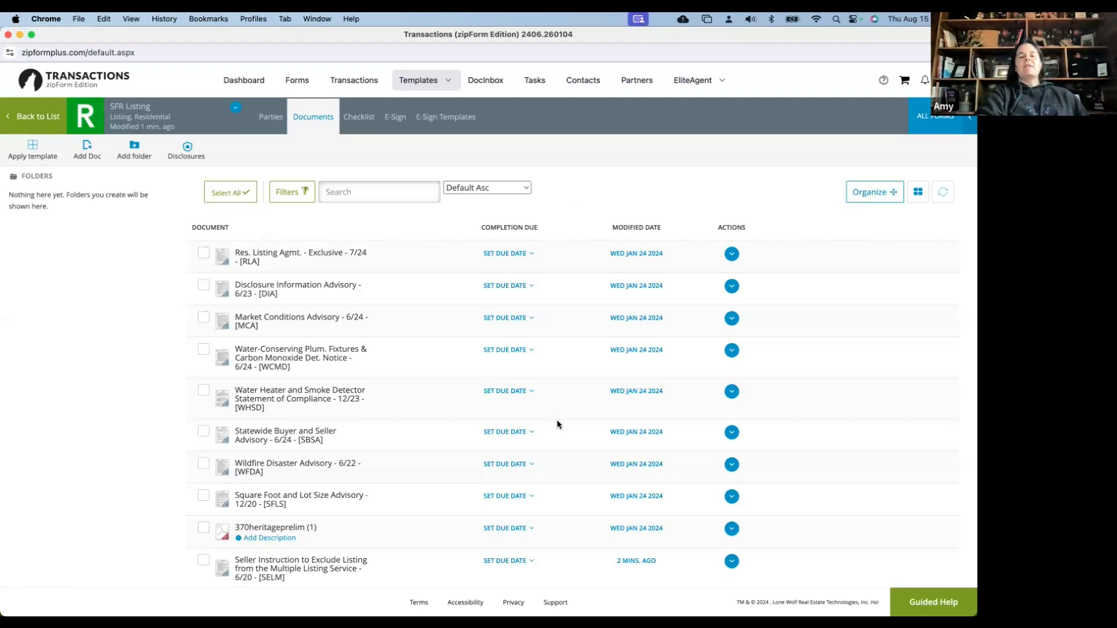
Delete the 370heritageprelim (1) document from the template and confirm with Yes
click(735, 529)
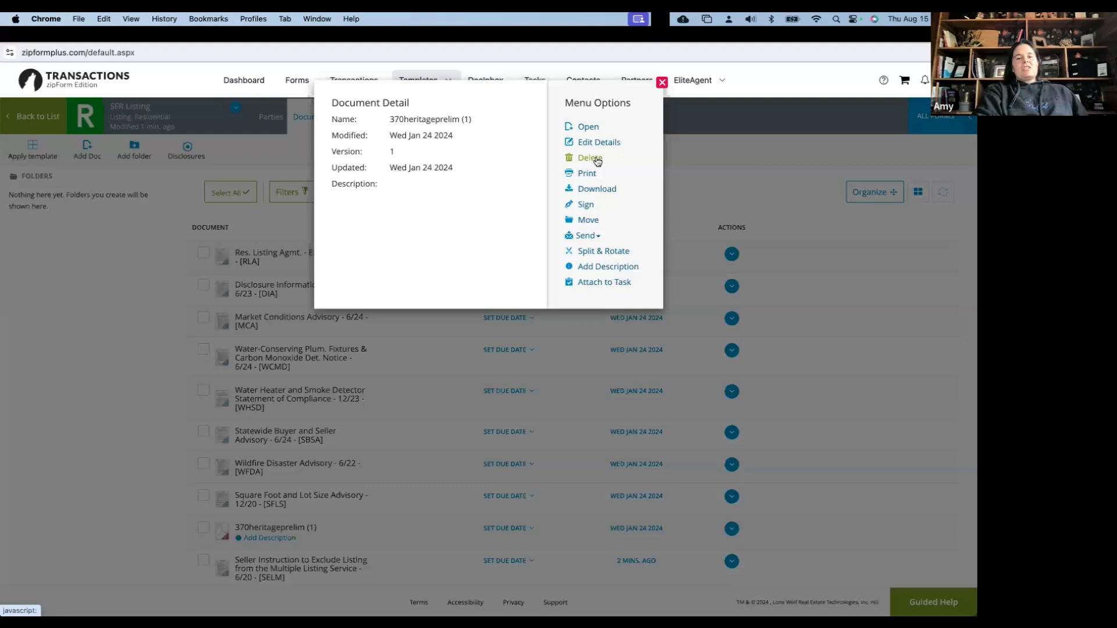
click(589, 158)
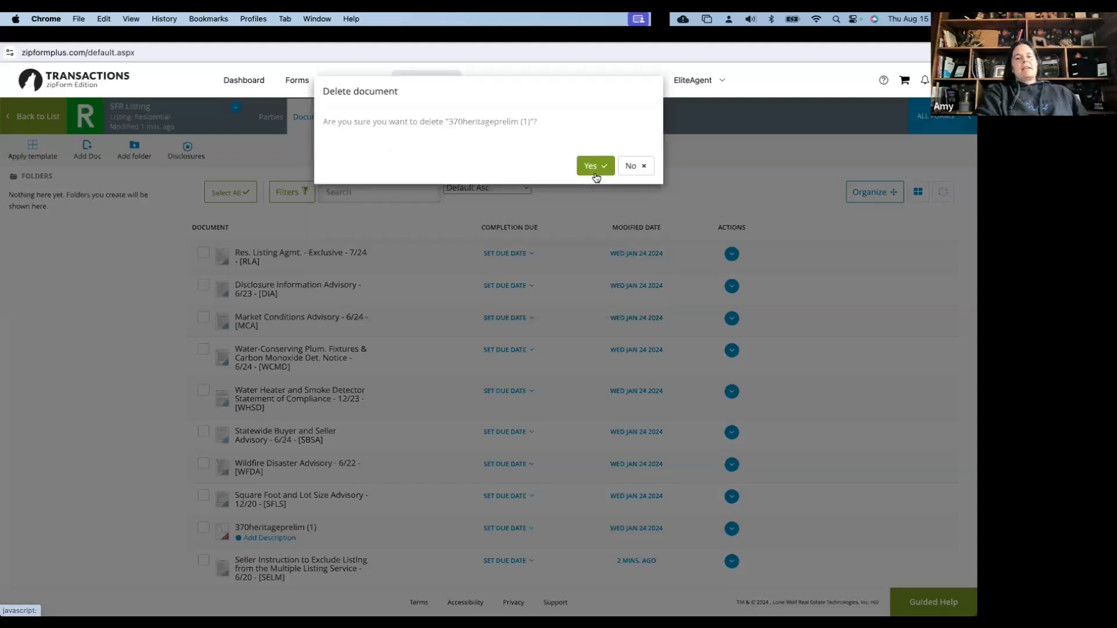
click(595, 173)
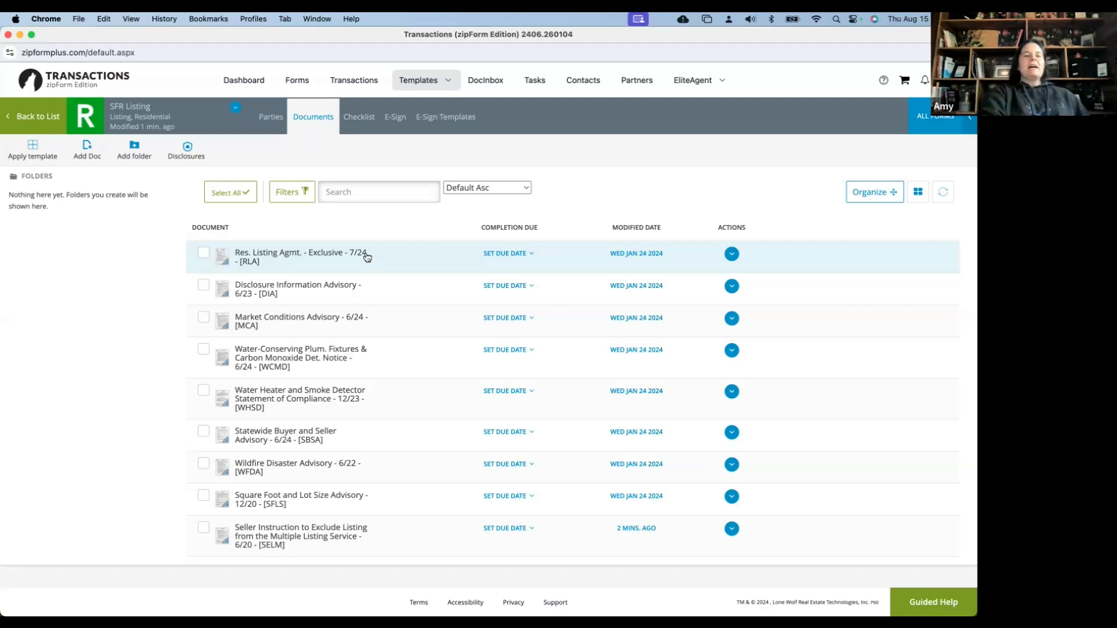
In SFR Listing's Template Details, choose auto-apply to Listing/Residential transactions and save
click(39, 122)
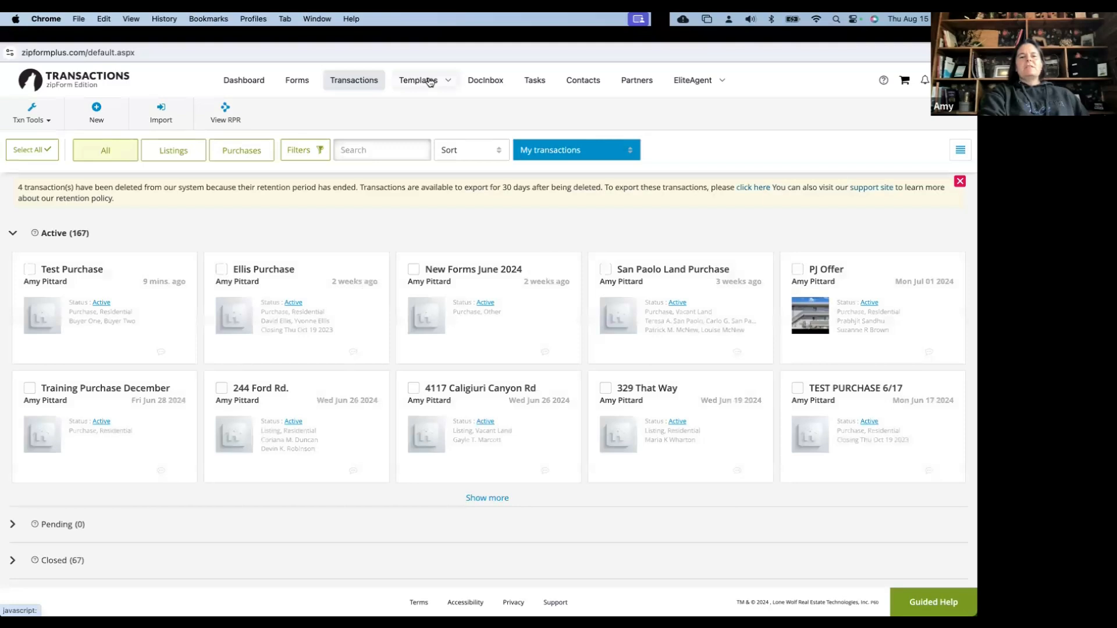
click(413, 112)
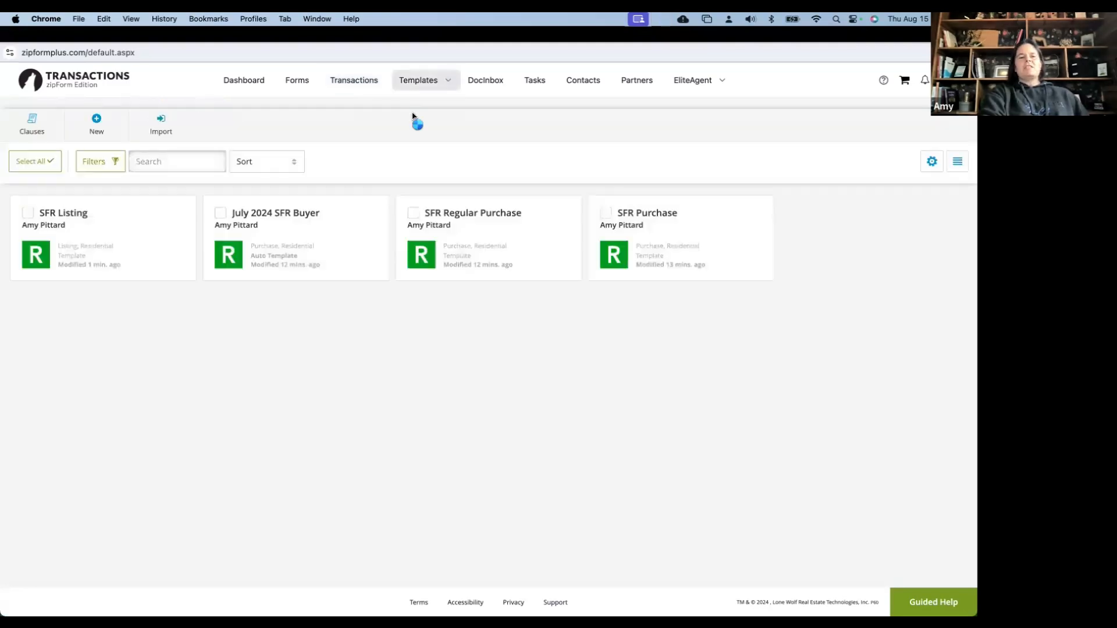
click(185, 209)
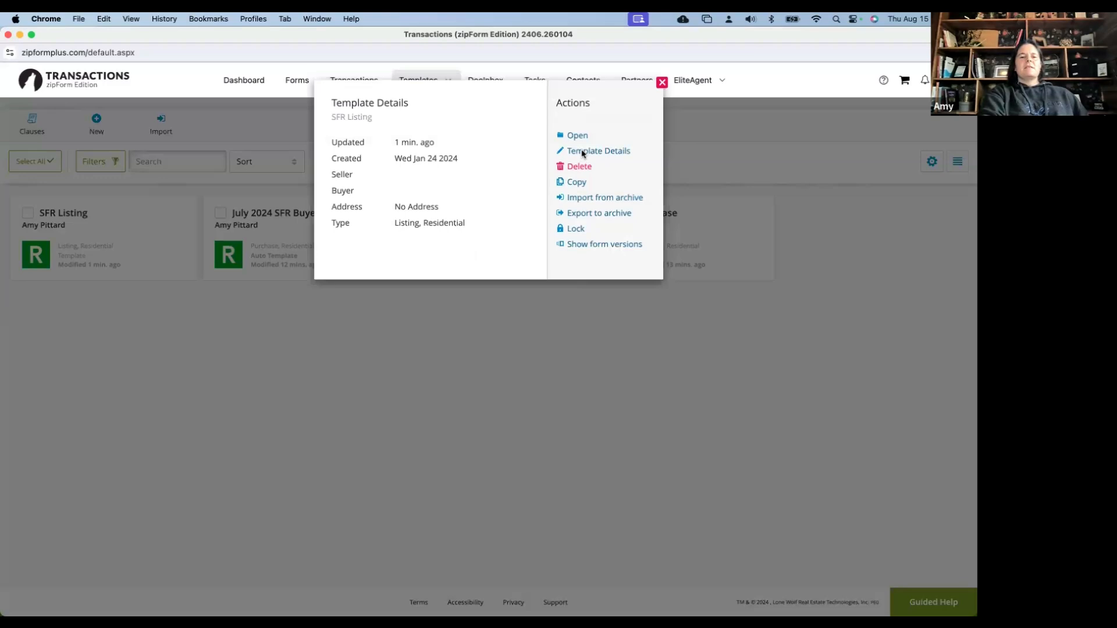
click(581, 148)
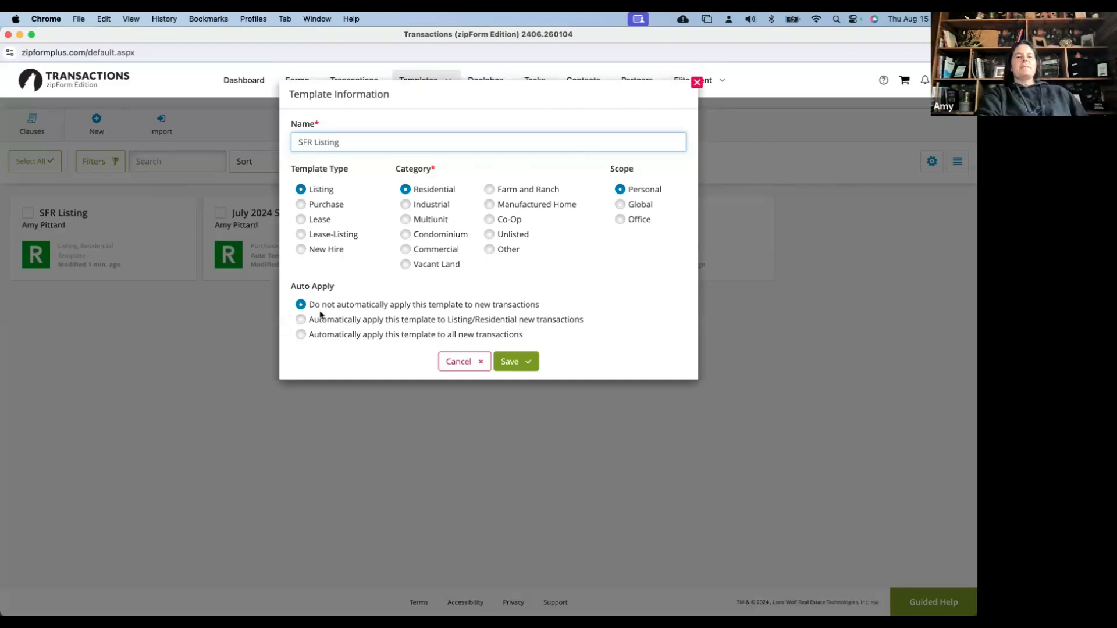
click(303, 321)
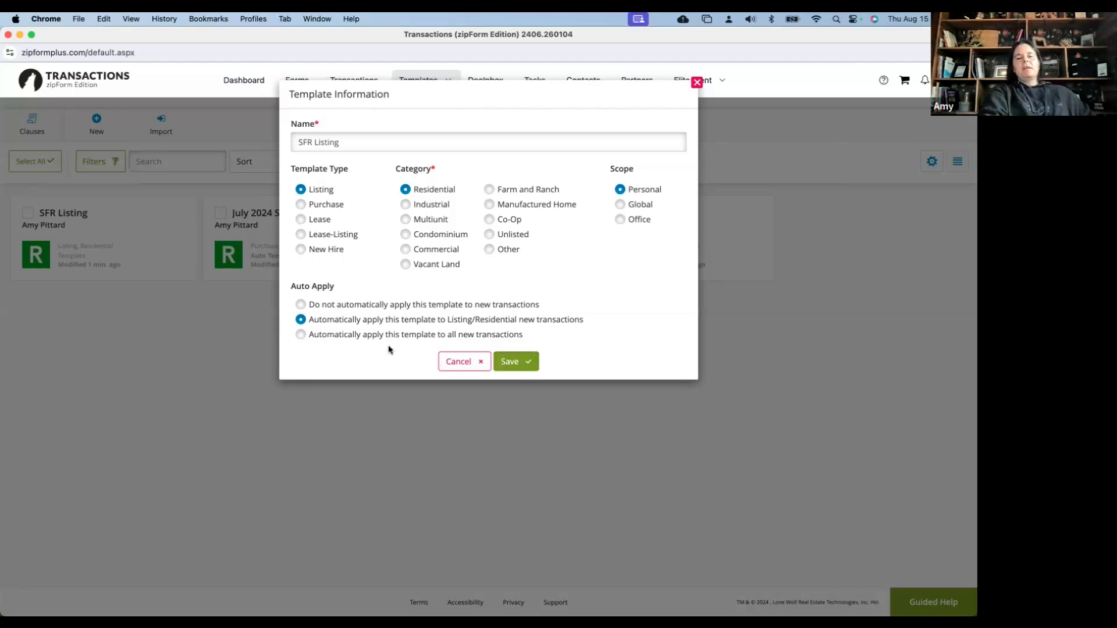
click(513, 363)
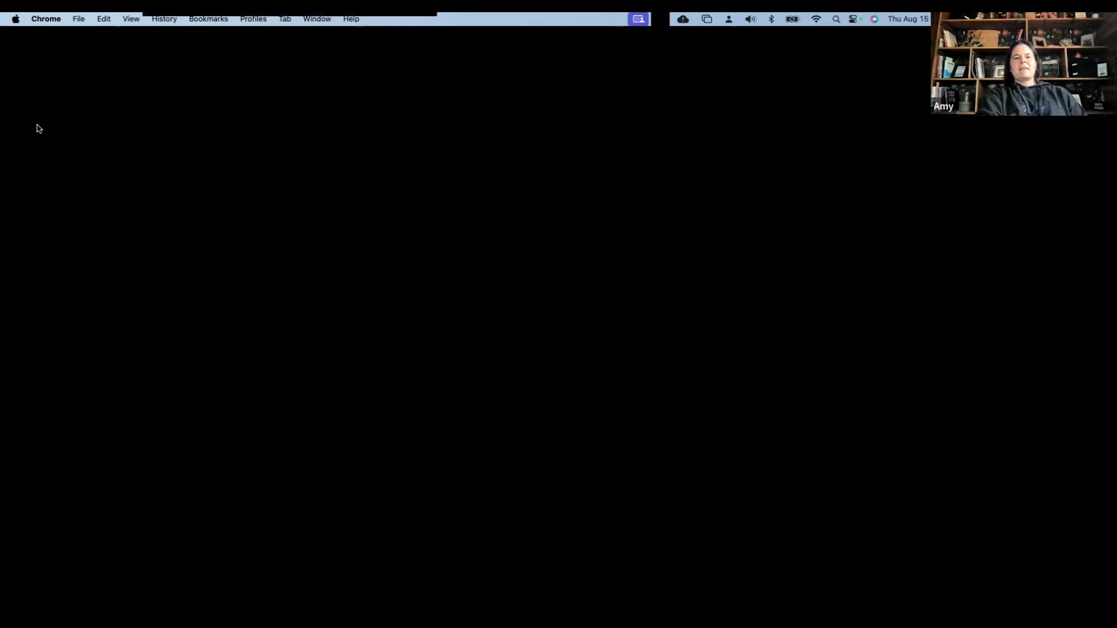
Open the Clause Manager's Personal Clauses and view the Listing Photos/Inspections clause
click(32, 125)
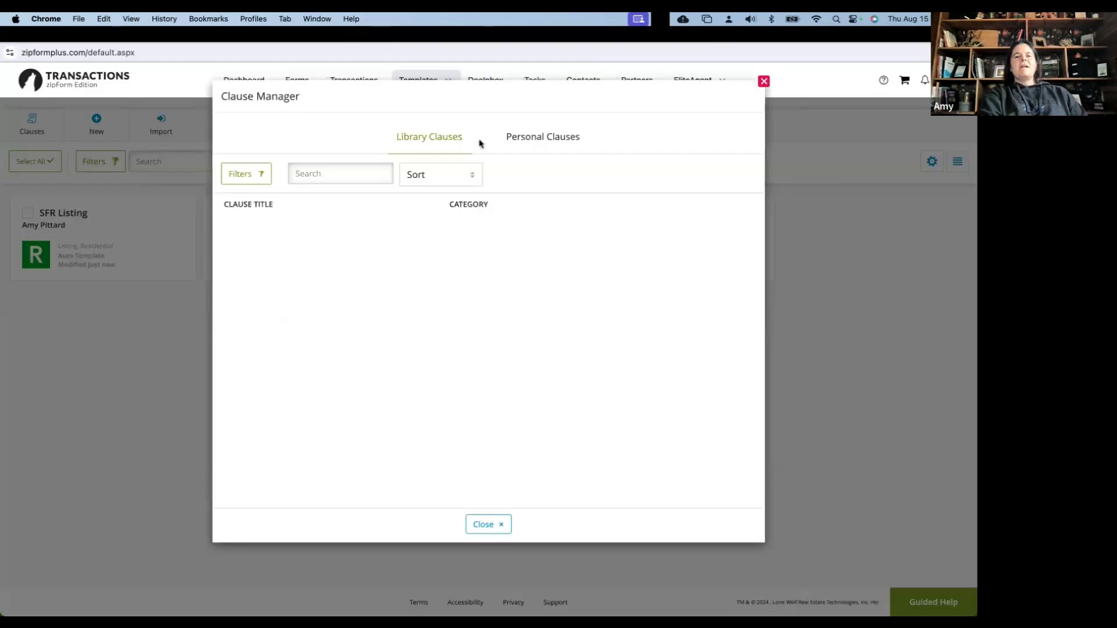
click(543, 142)
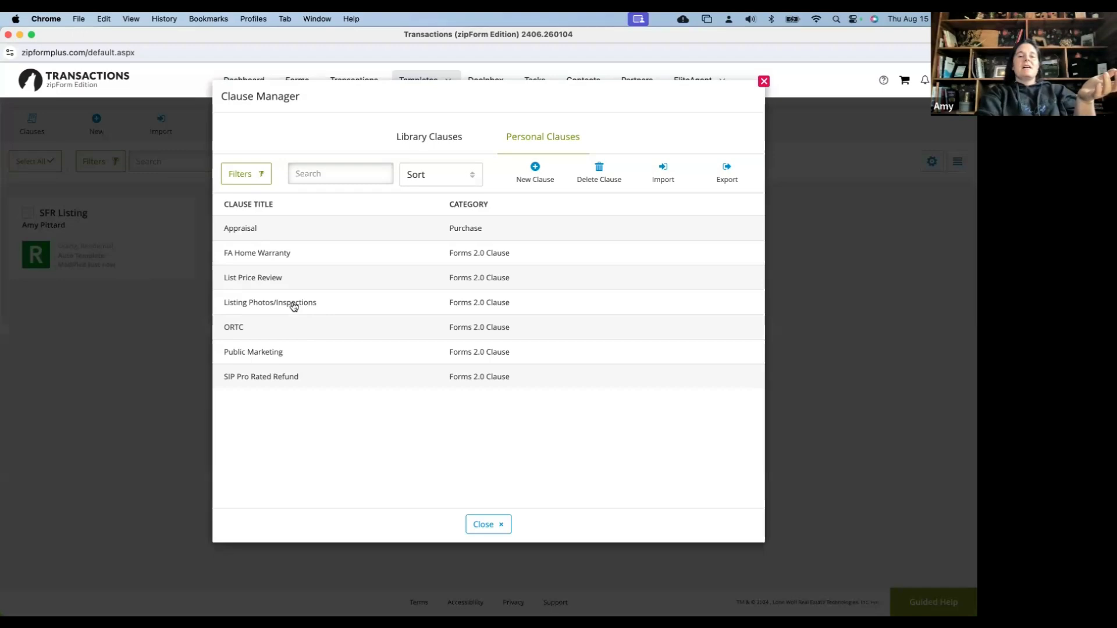
click(294, 303)
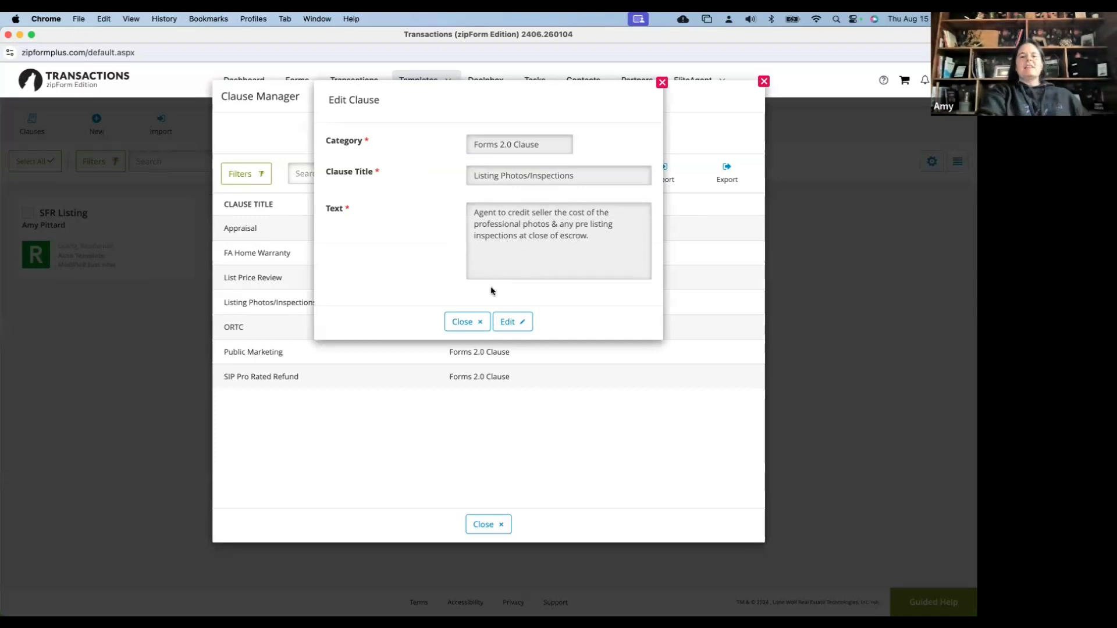
Close Listing Photos/Inspections, then view and close the Public Marketing clause
click(473, 317)
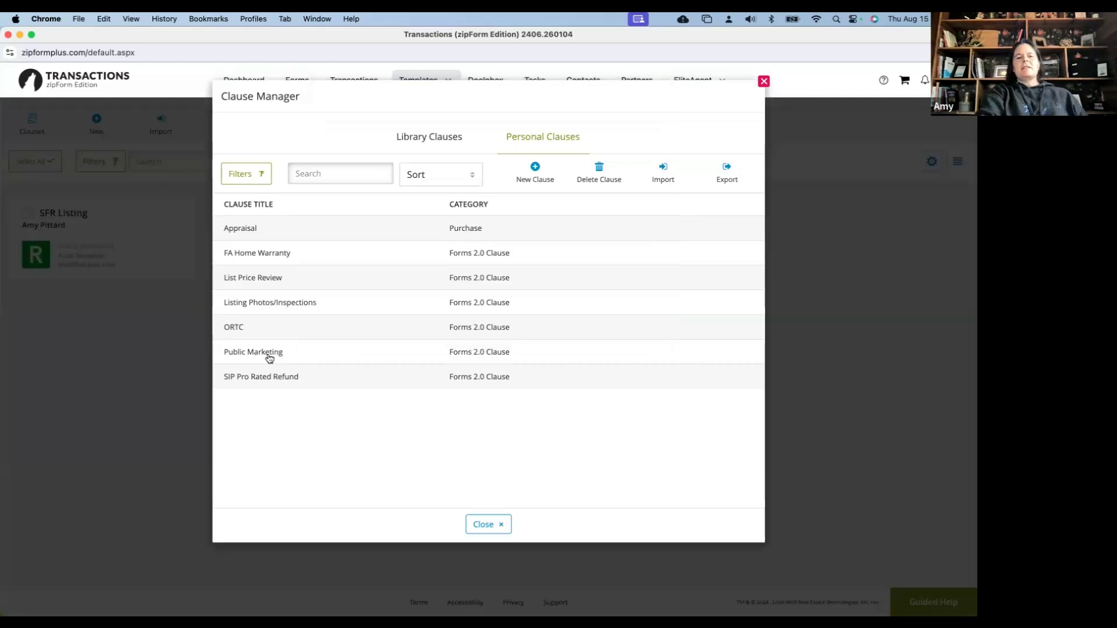
click(269, 358)
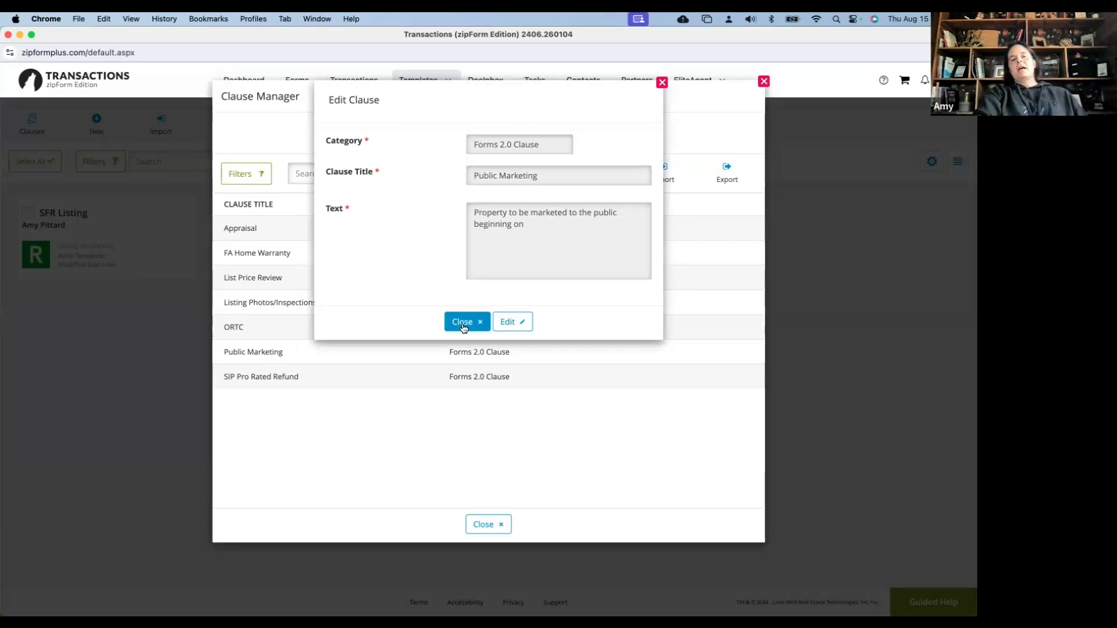
click(303, 378)
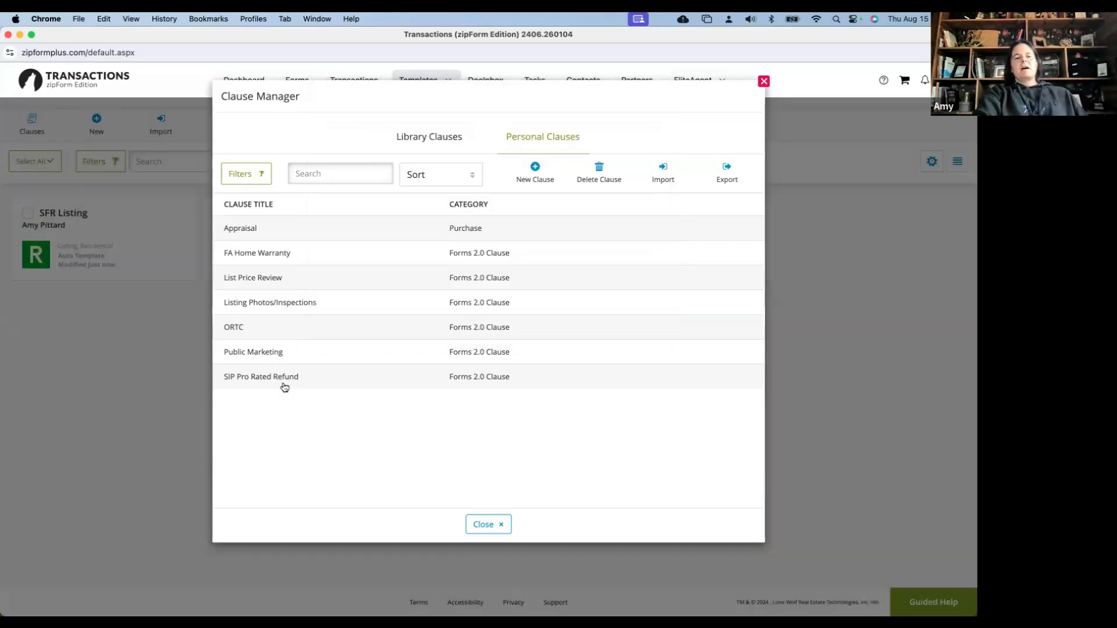
click(282, 378)
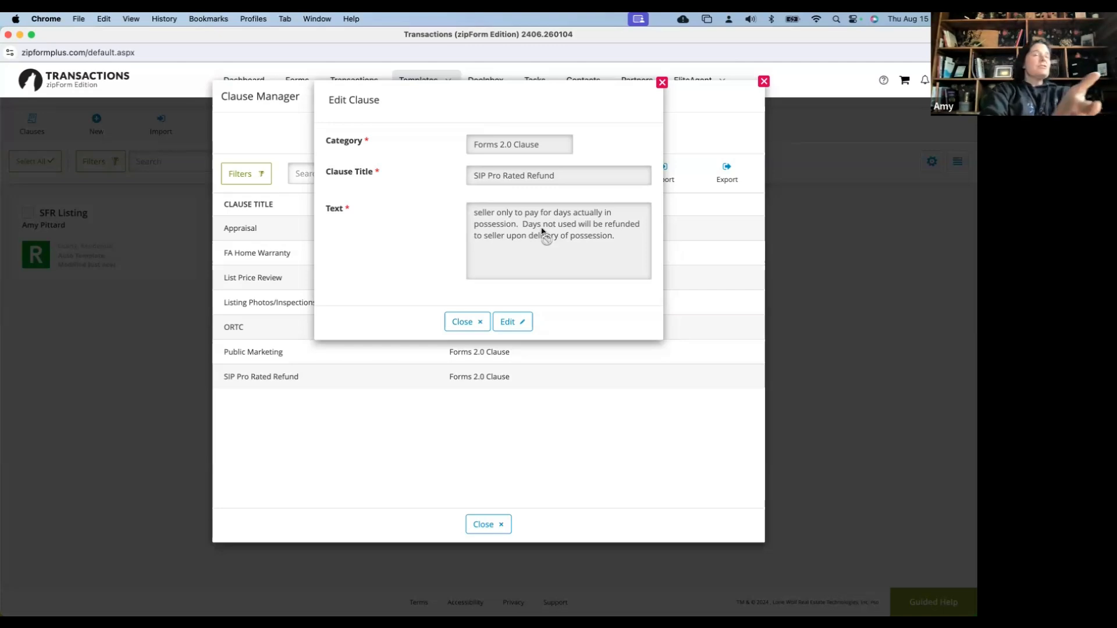
click(481, 330)
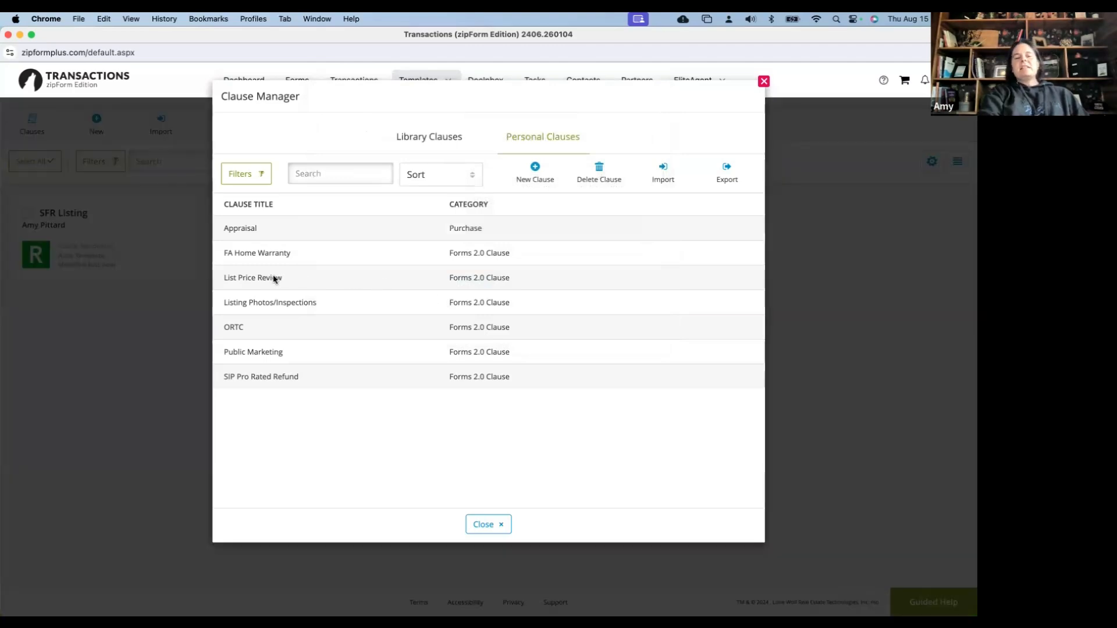
click(275, 280)
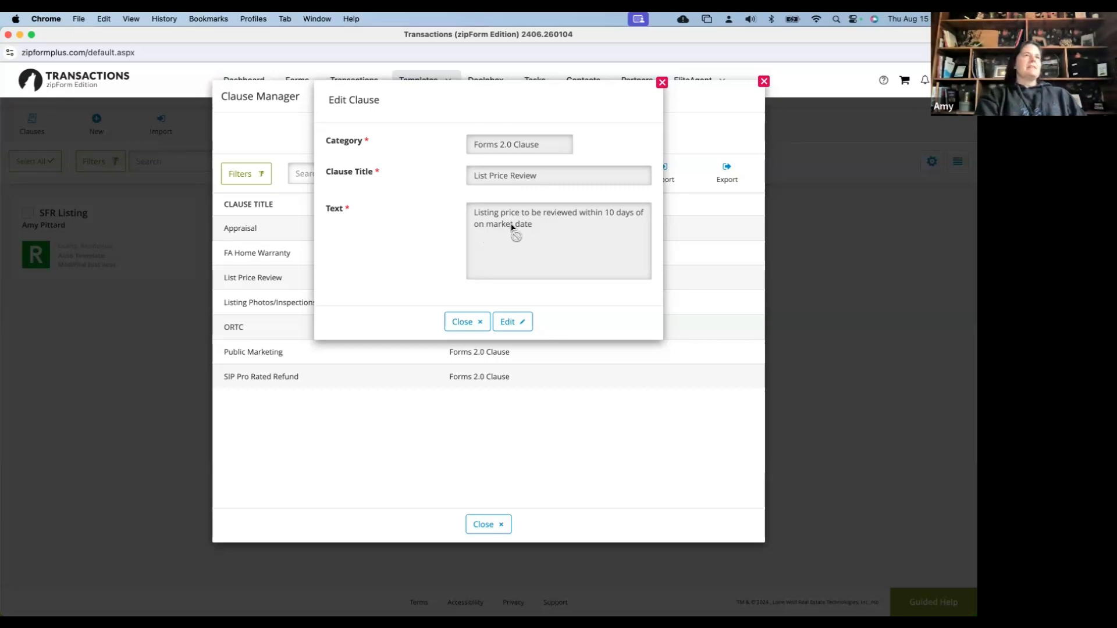
click(475, 326)
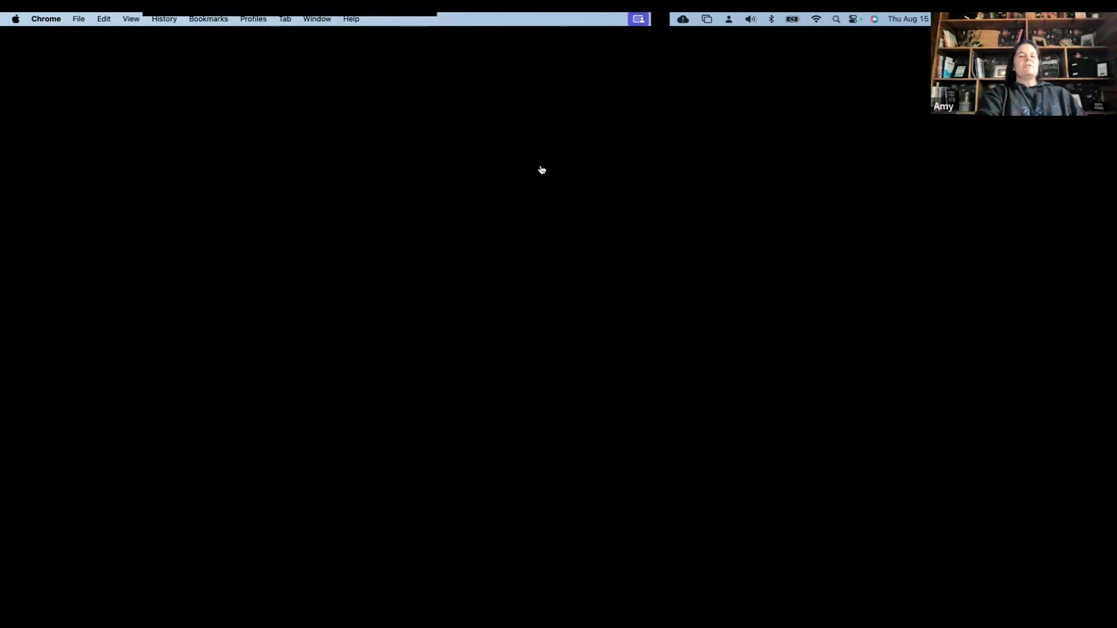
Start a new personal clause and inspect its Category, Title and Text fields, then cancel and close the Clause Manager
click(540, 168)
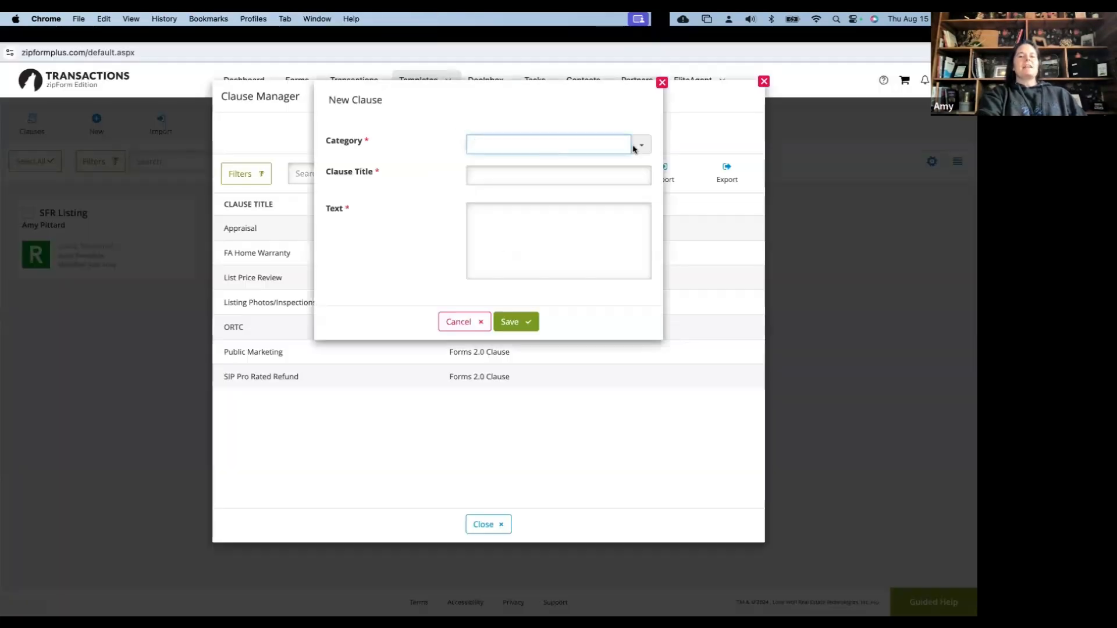
click(634, 148)
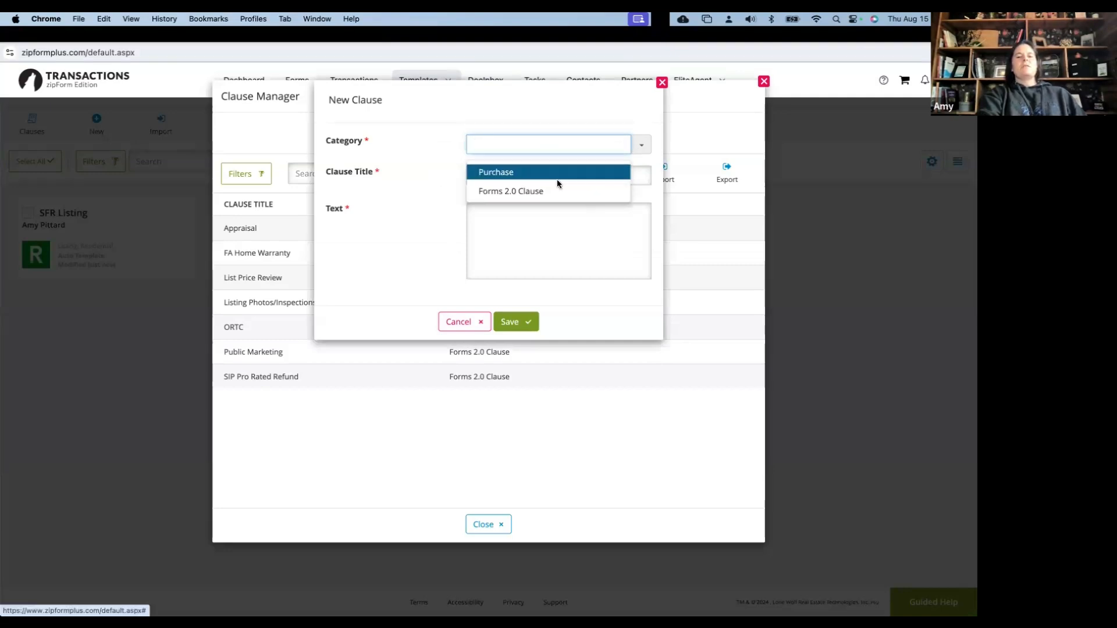
click(511, 172)
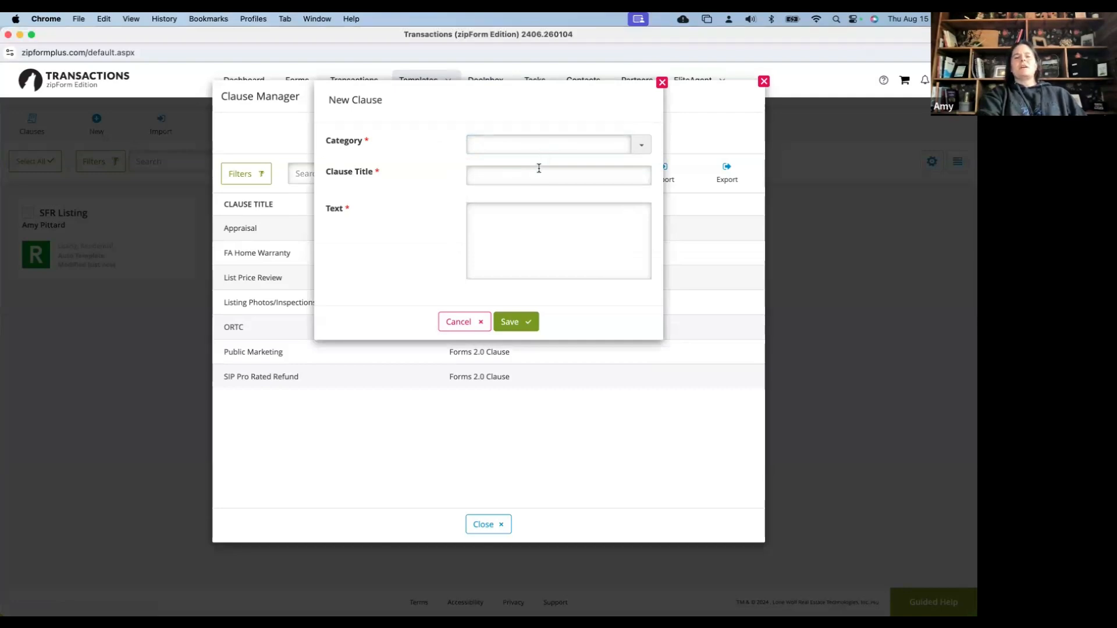
click(538, 173)
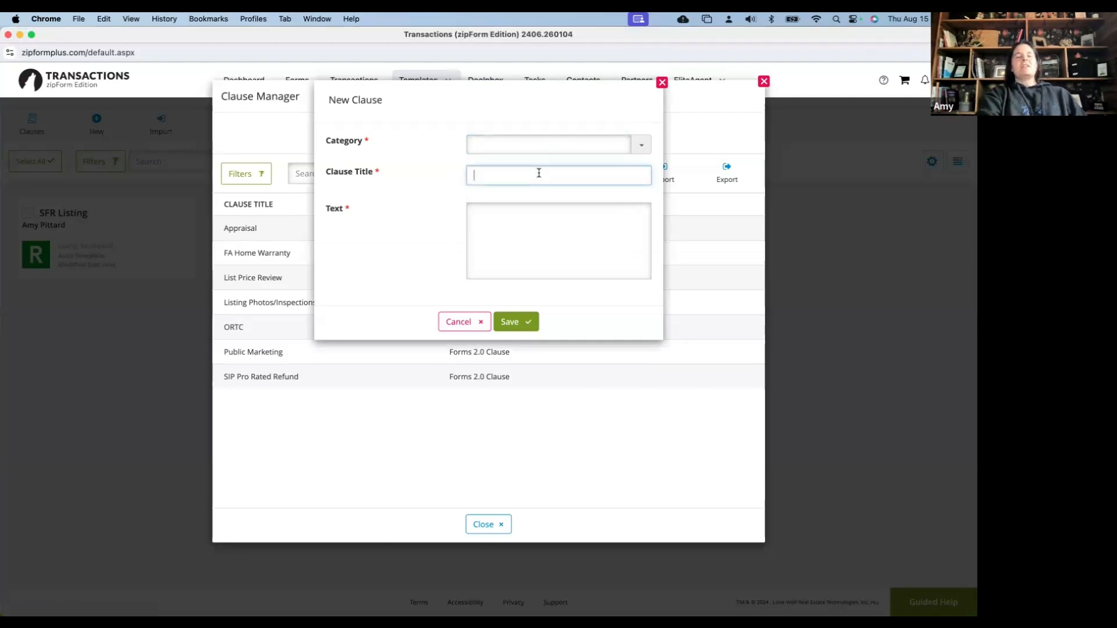
click(529, 224)
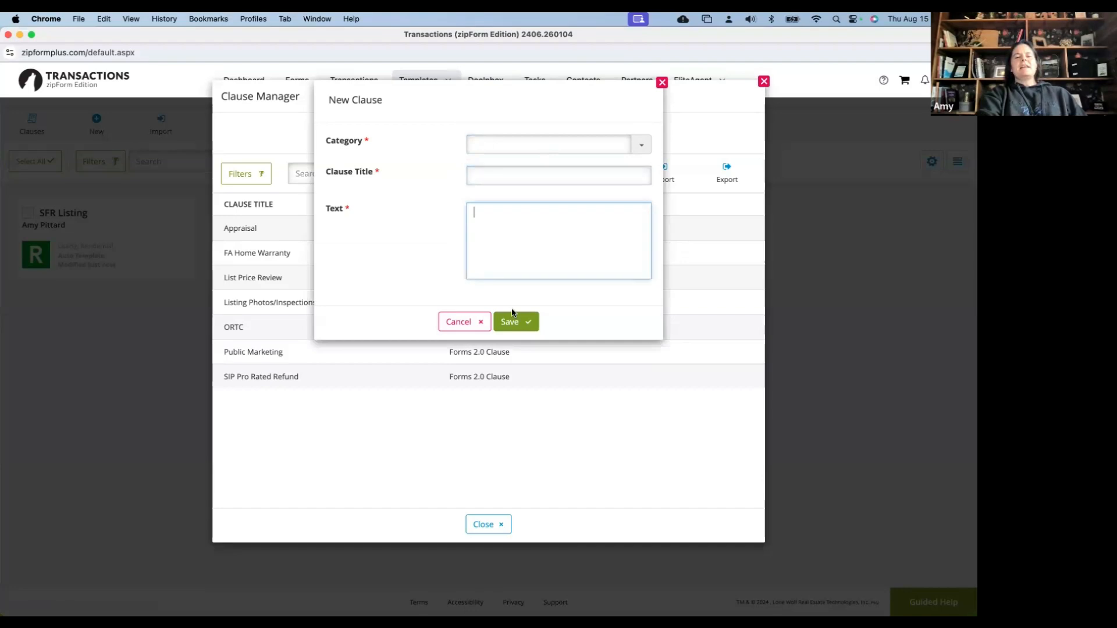
click(467, 322)
click(478, 523)
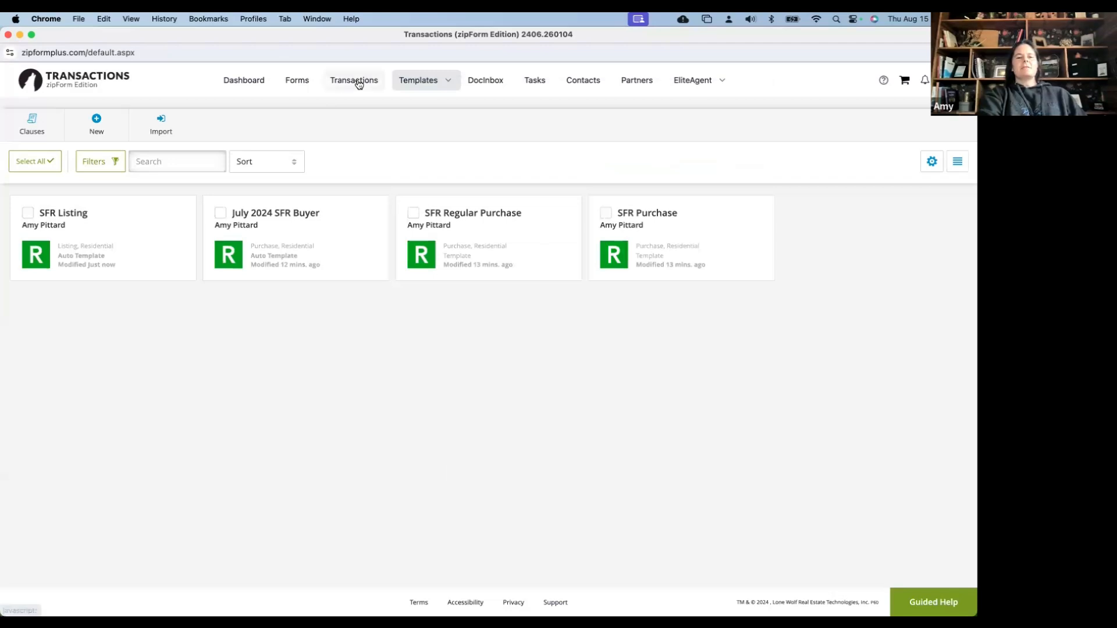
Open Test Purchase from the Transactions list and review its Documents and Checklist tabs
click(359, 83)
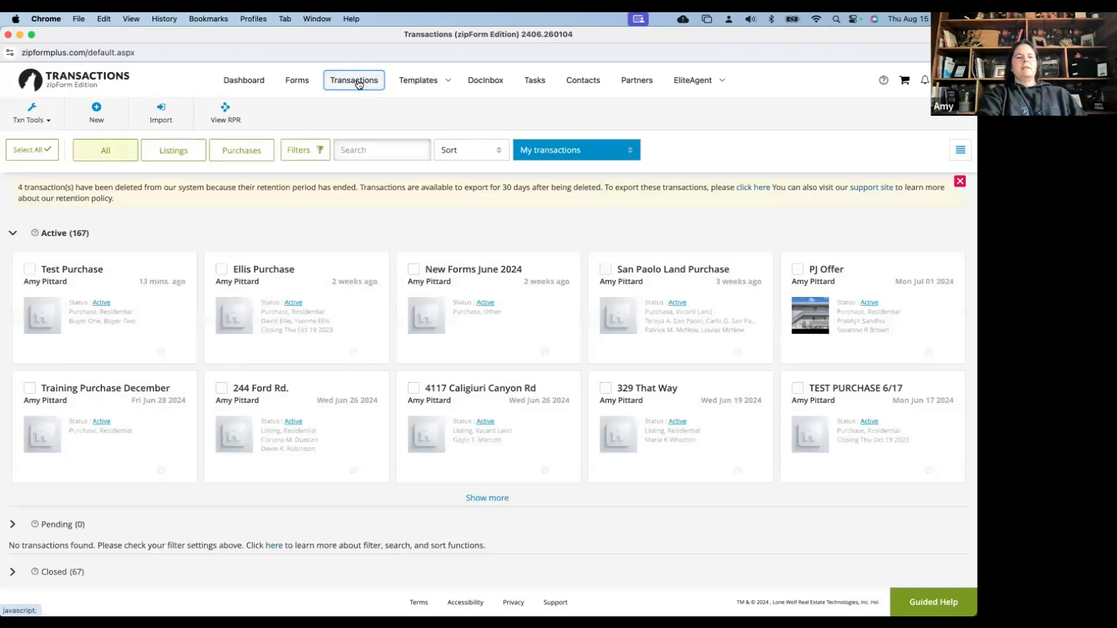
click(87, 277)
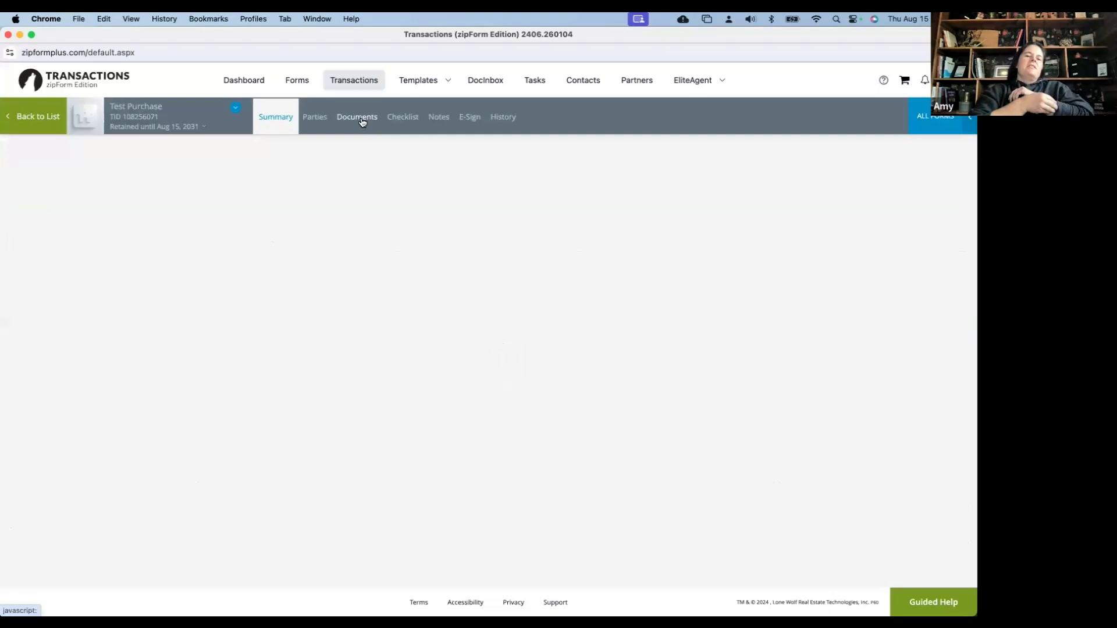
click(361, 121)
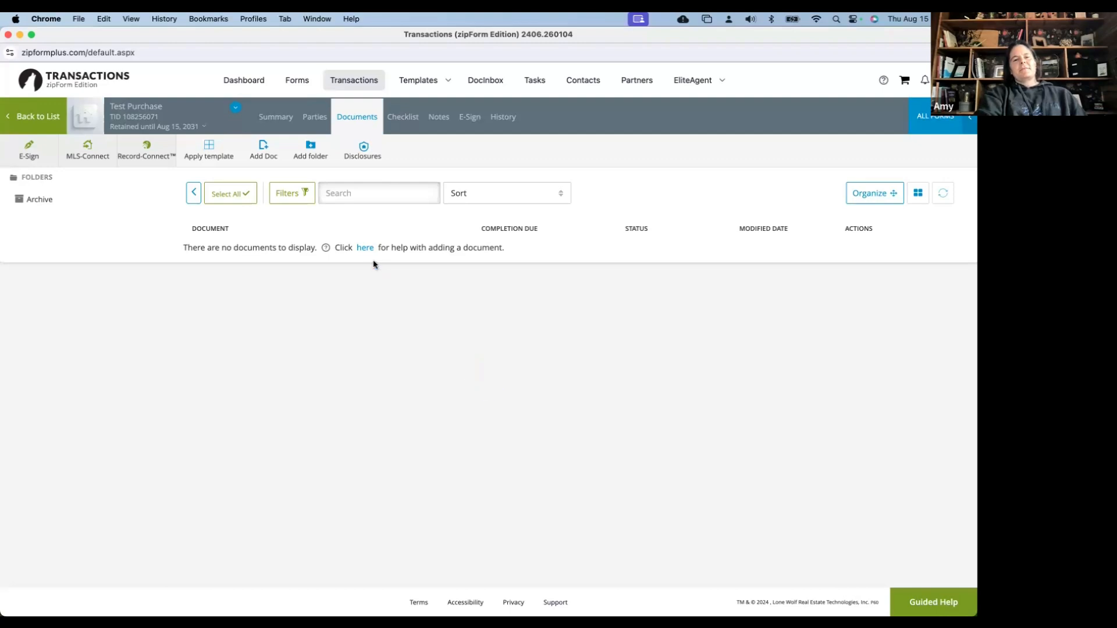
click(405, 119)
click(360, 118)
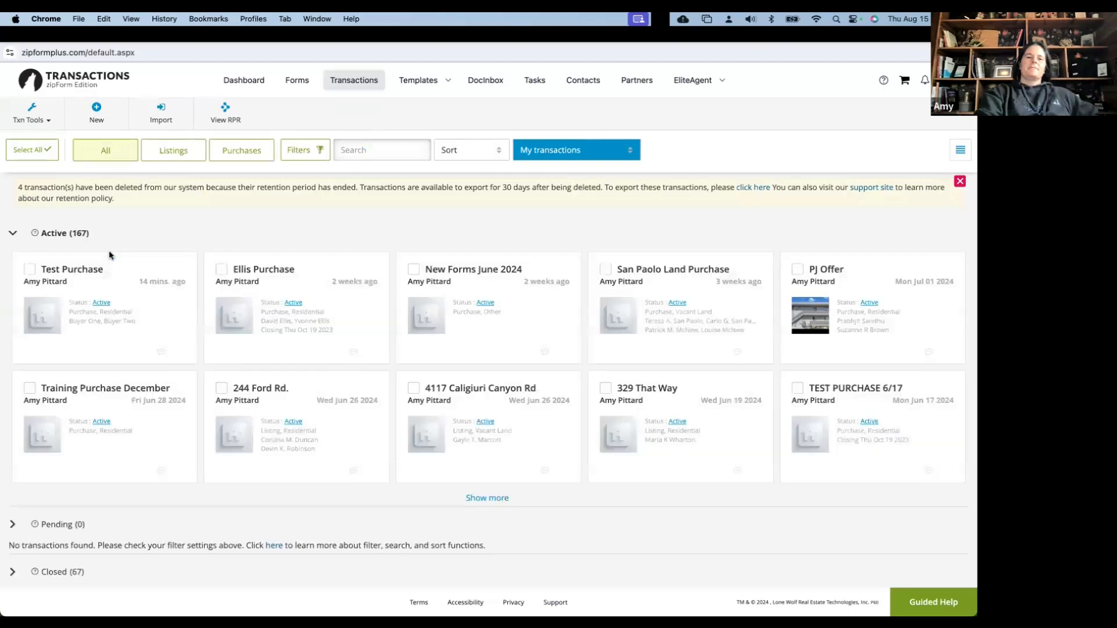
From Test Purchase's Documents, open the Buyer Representation and Broker Compensation Agreement
click(90, 278)
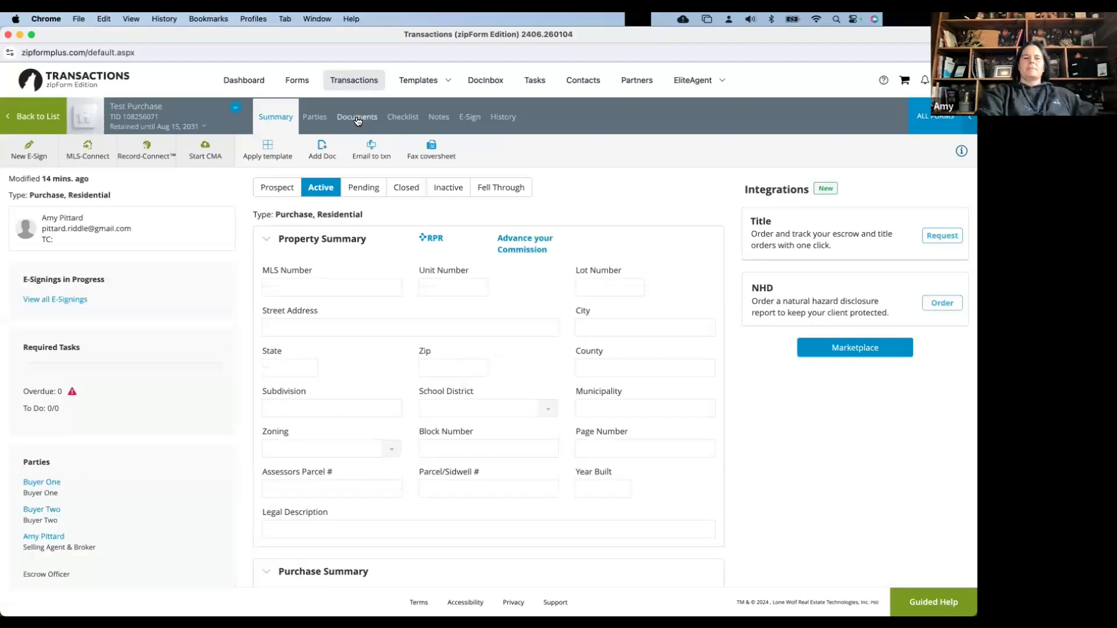
click(316, 117)
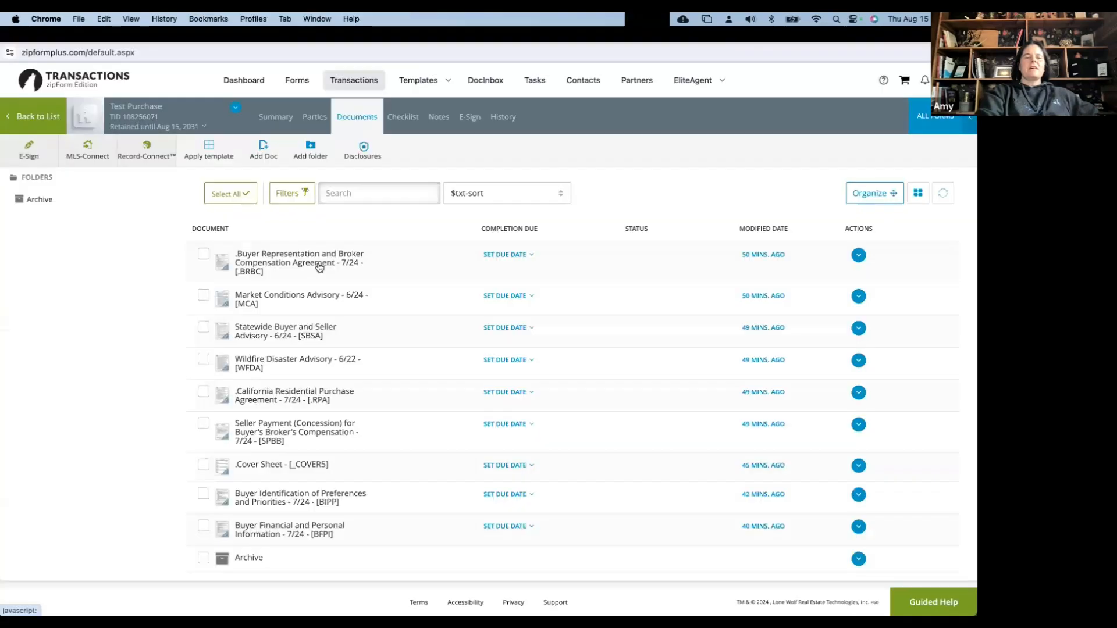
click(319, 267)
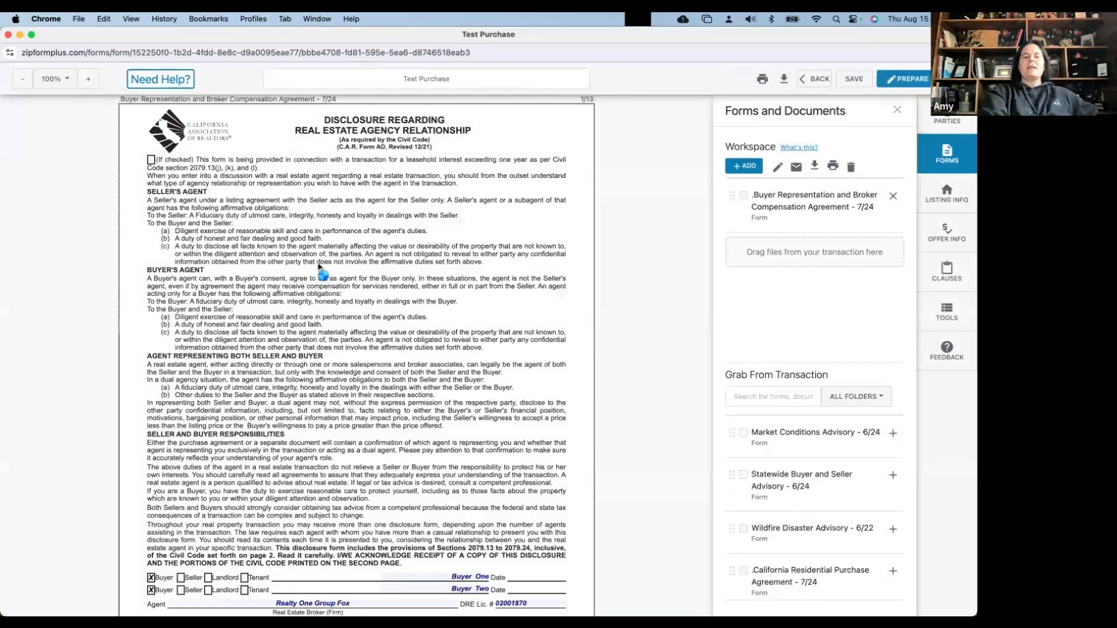
Close the forms and documents panel and show the saved Clauses panel
scroll(319, 302, down, 1)
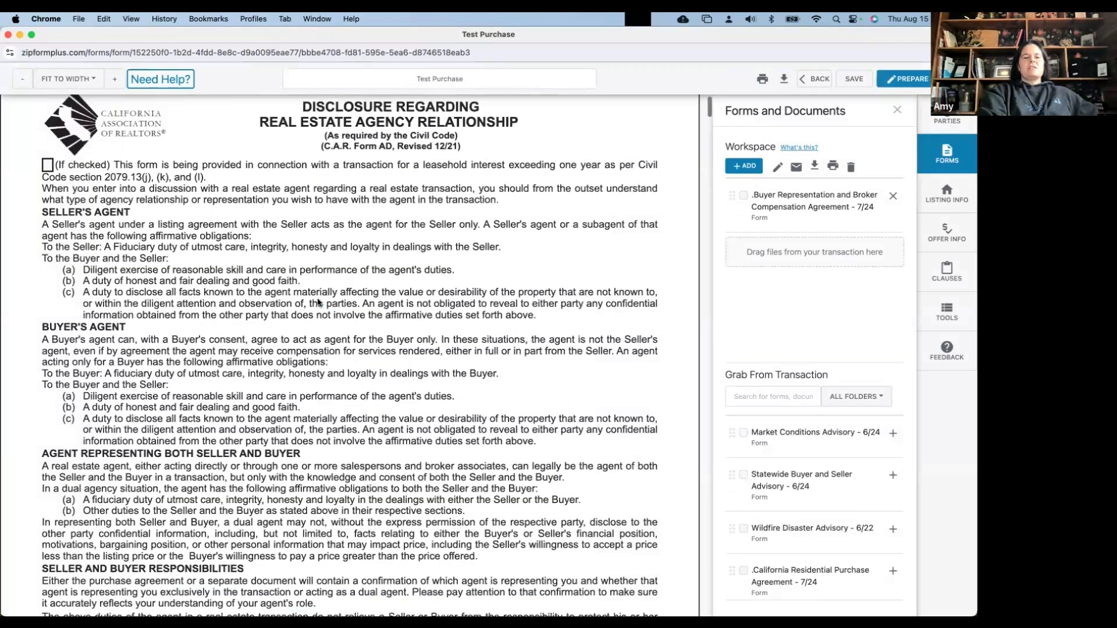
scroll(318, 303, down, 1)
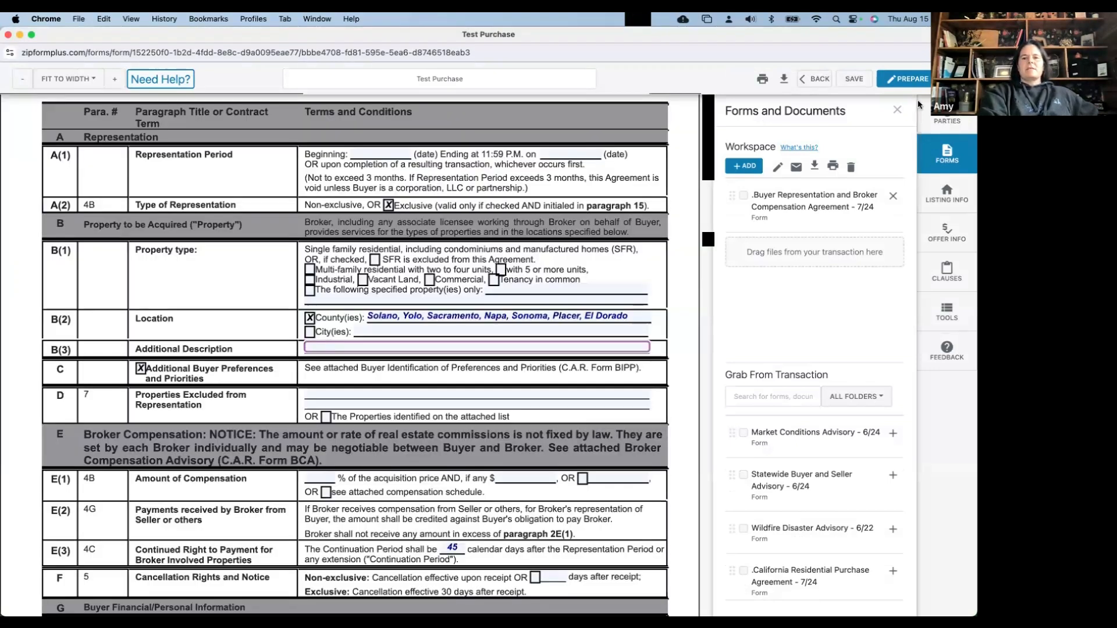
key(Tab)
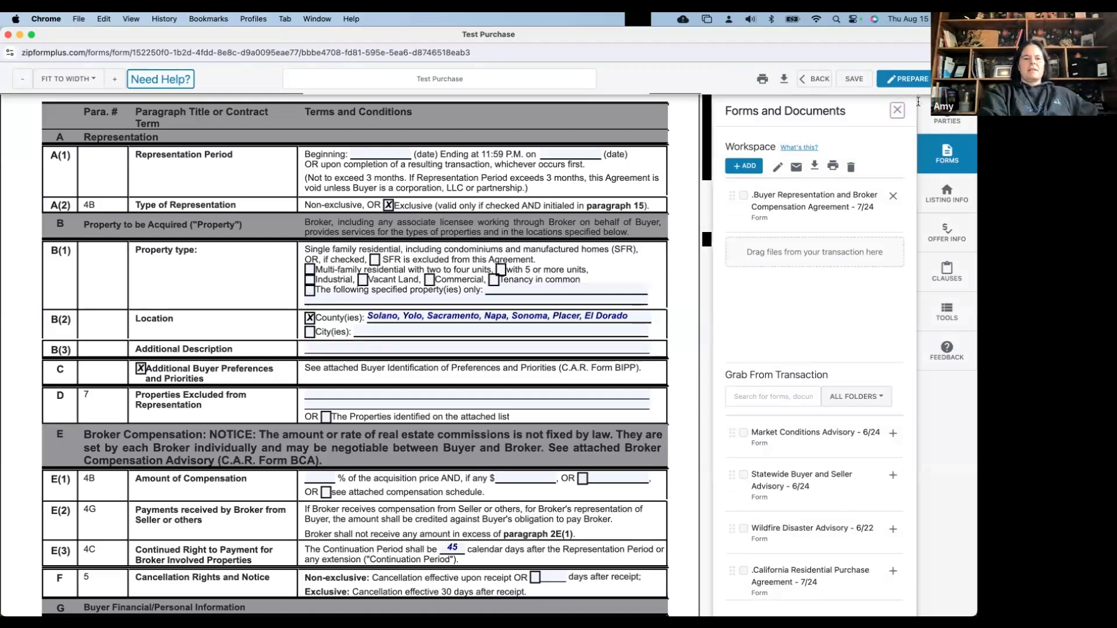
key(Return)
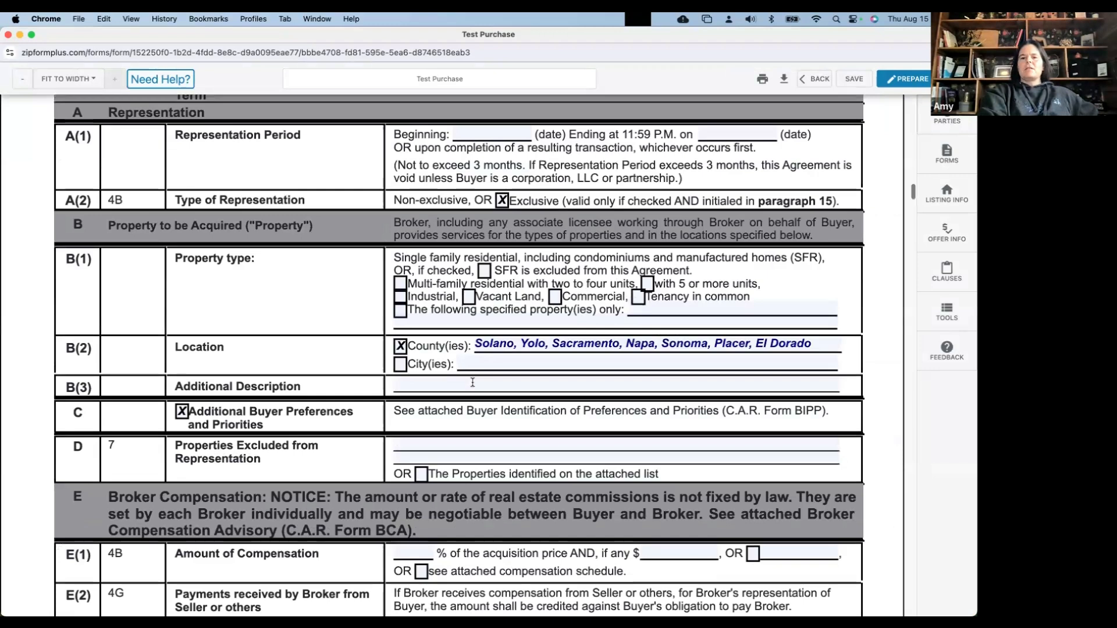
click(946, 273)
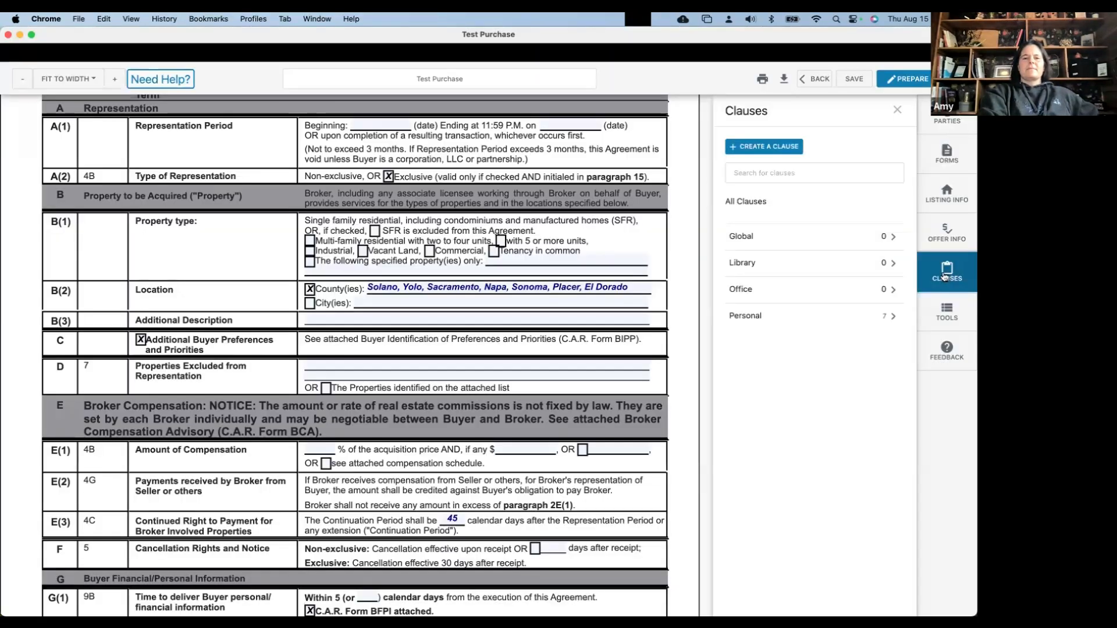
Read the personal Appraisal clause with the B(3) Additional Description field targeted
click(407, 317)
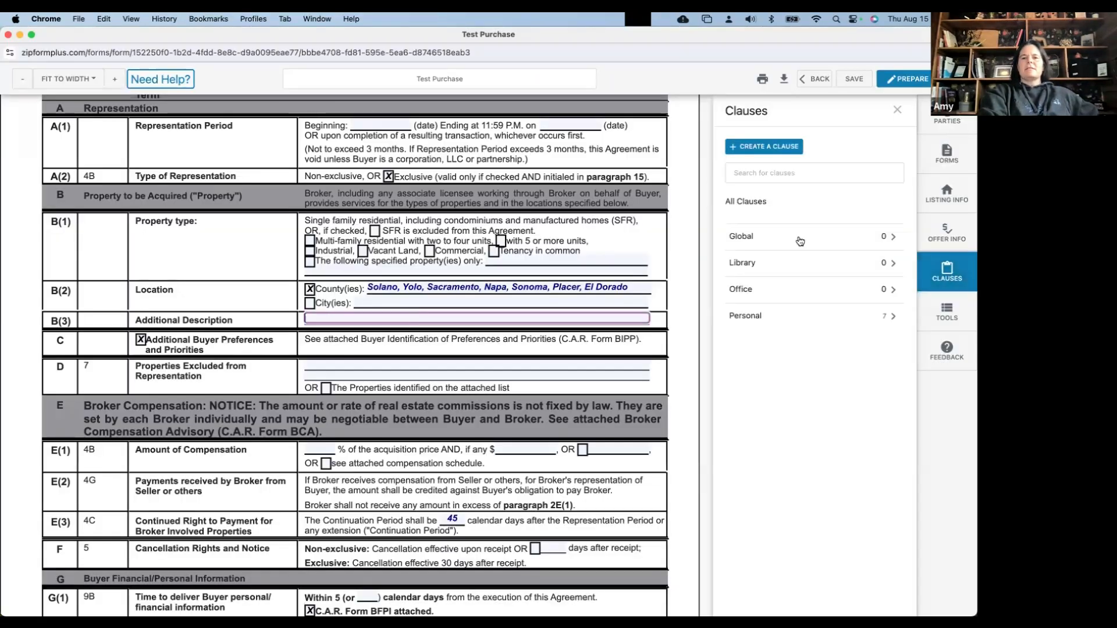
click(794, 325)
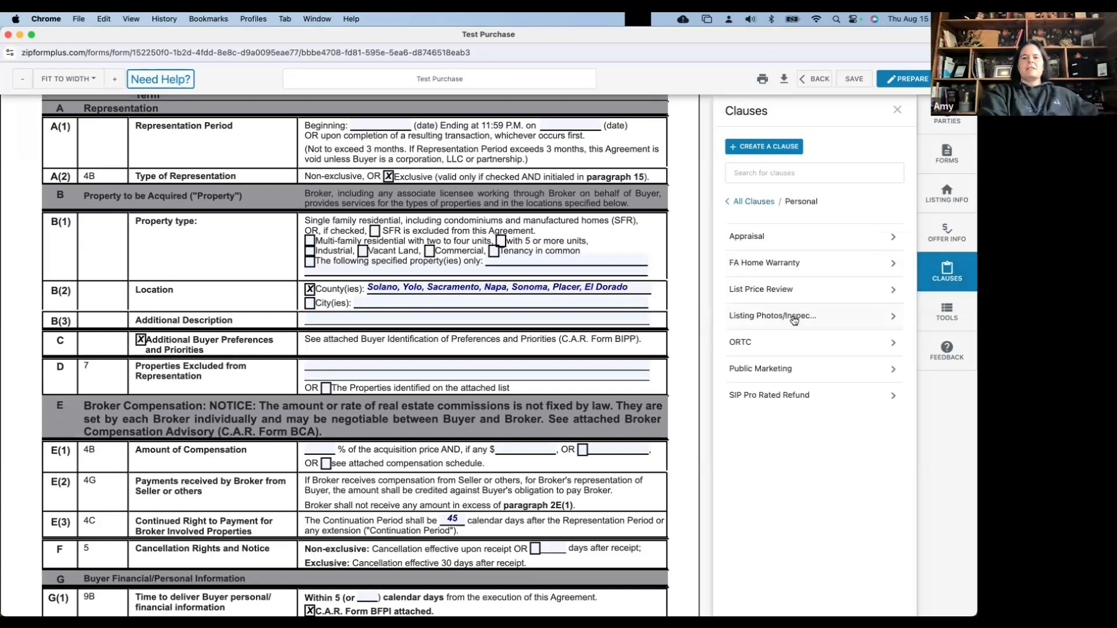
click(756, 235)
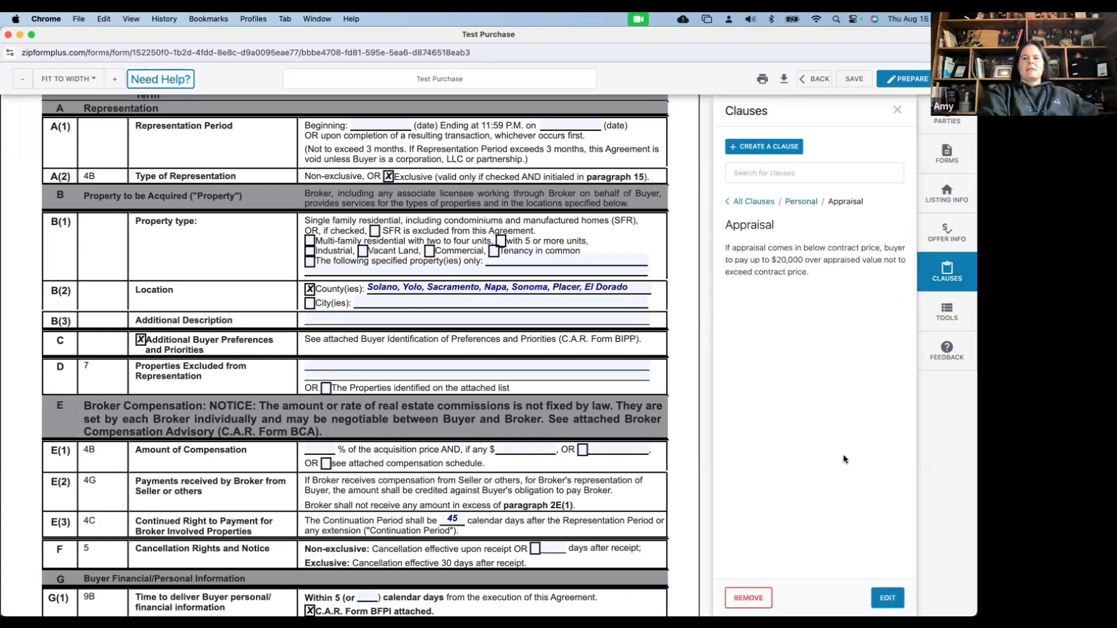
click(423, 316)
Scroll down to the H Other Terms field, then go BACK to leave the agreement
scroll(410, 383, down, 1)
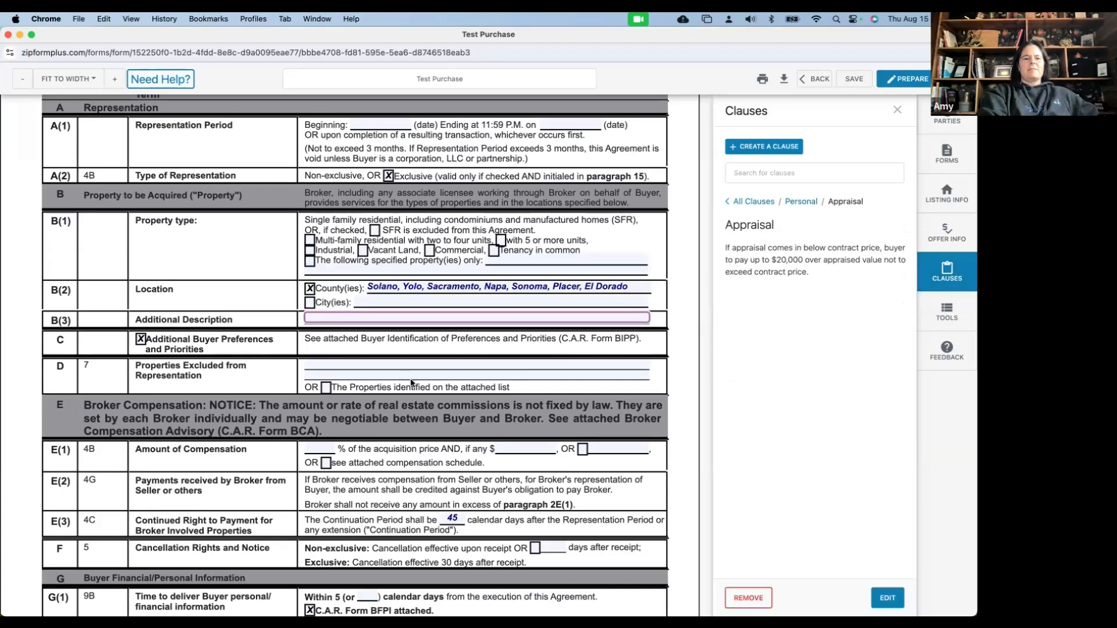
scroll(405, 403, down, 5)
click(405, 403)
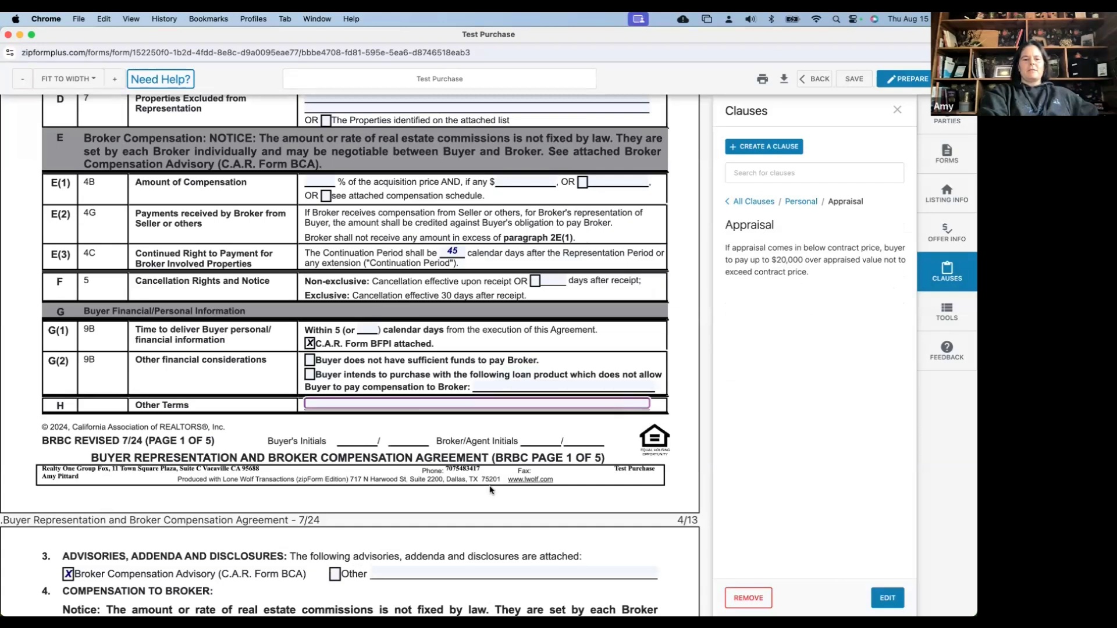
scroll(490, 490, down, 1)
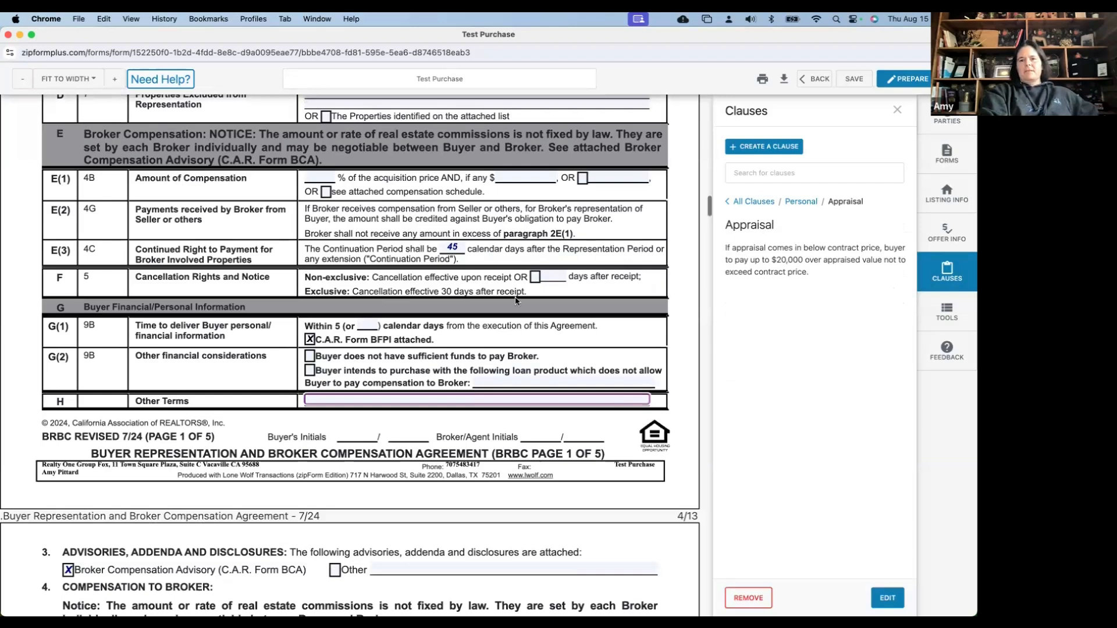
scroll(517, 301, down, 10)
scroll(516, 302, down, 8)
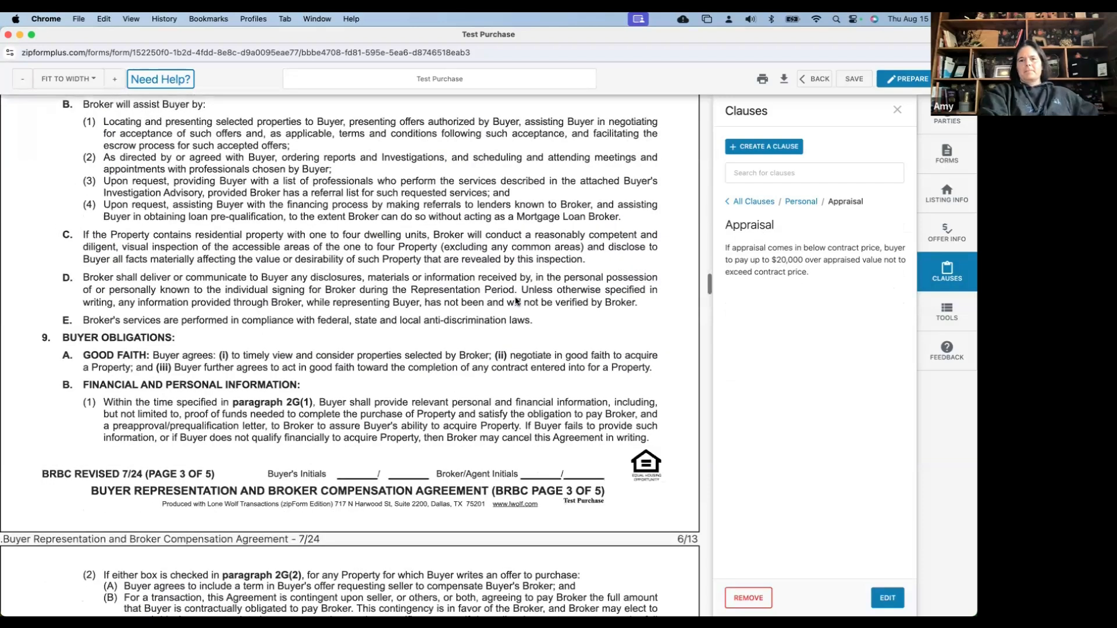
click(819, 79)
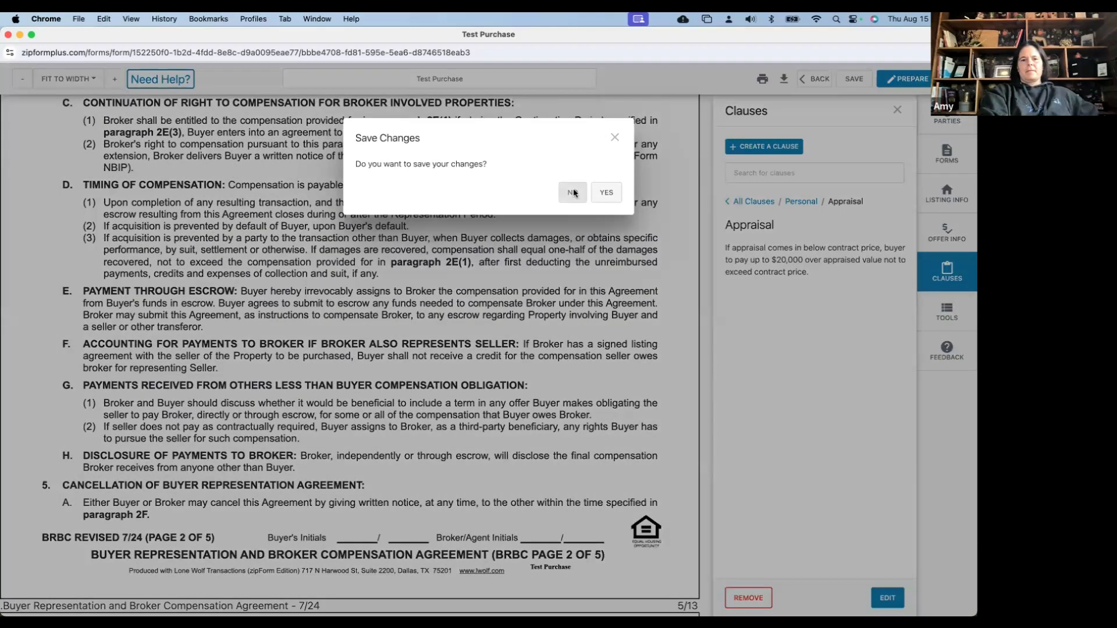
Decline saving changes, then open and scroll the California Residential Purchase Agreement
click(575, 193)
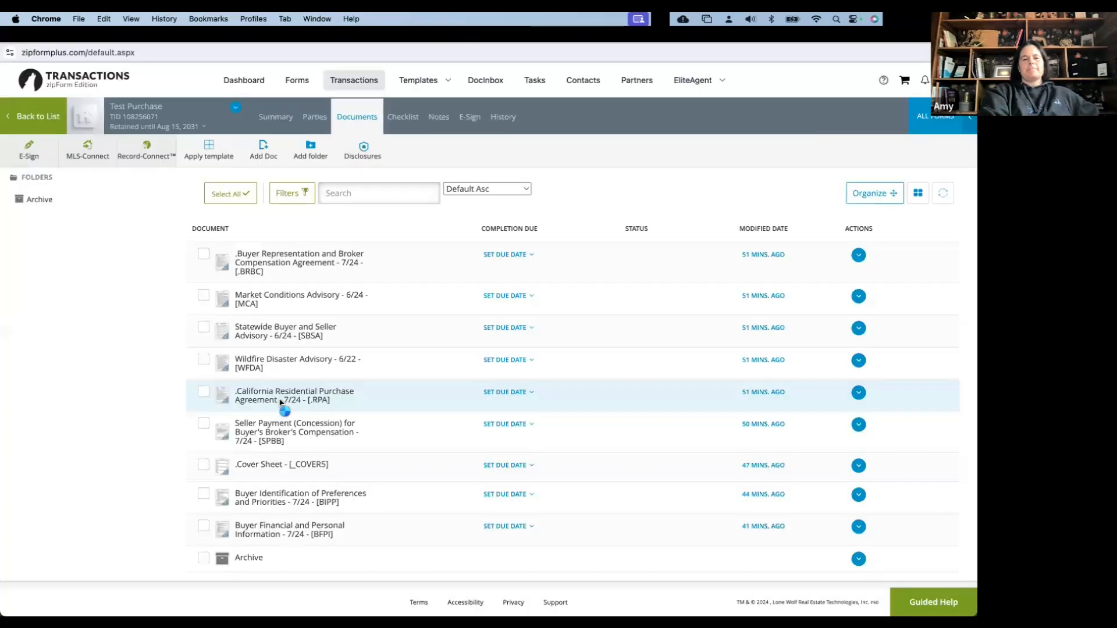
click(280, 401)
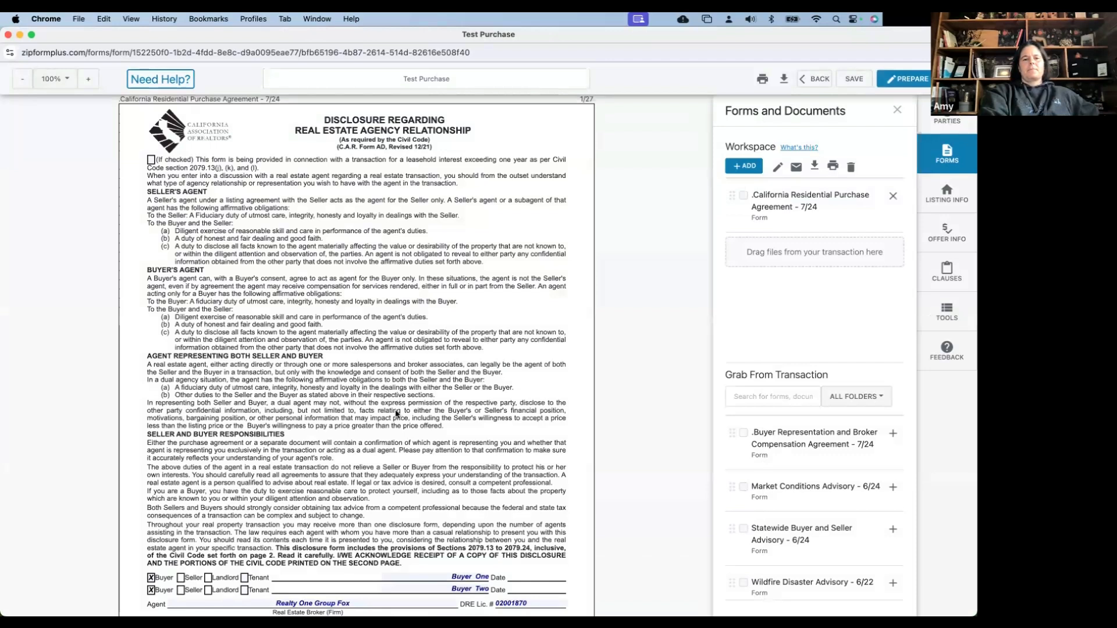
scroll(396, 414, down, 8)
scroll(383, 466, down, 1)
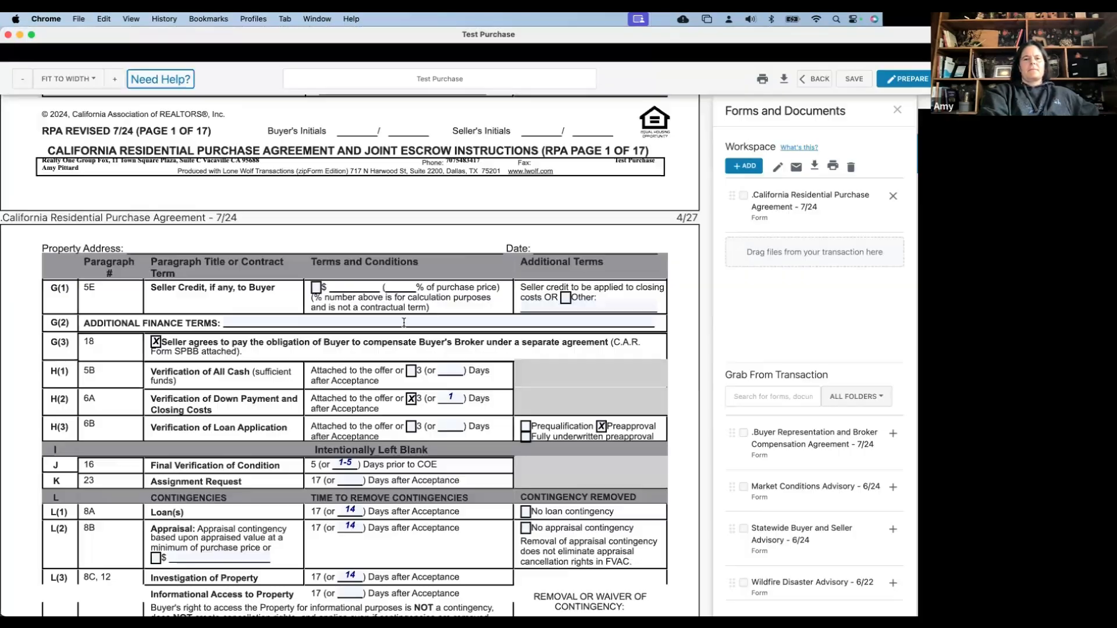
Look over the G(2) finance terms, FHA/VA repairs, and provider choices without changing them
click(610, 320)
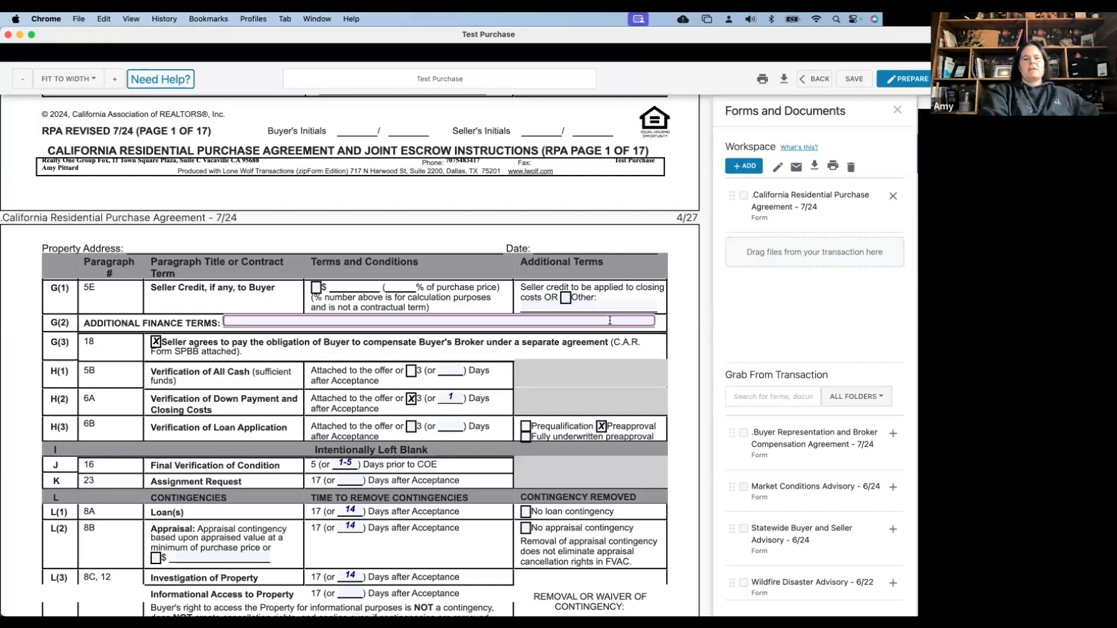
scroll(609, 320, up, 5)
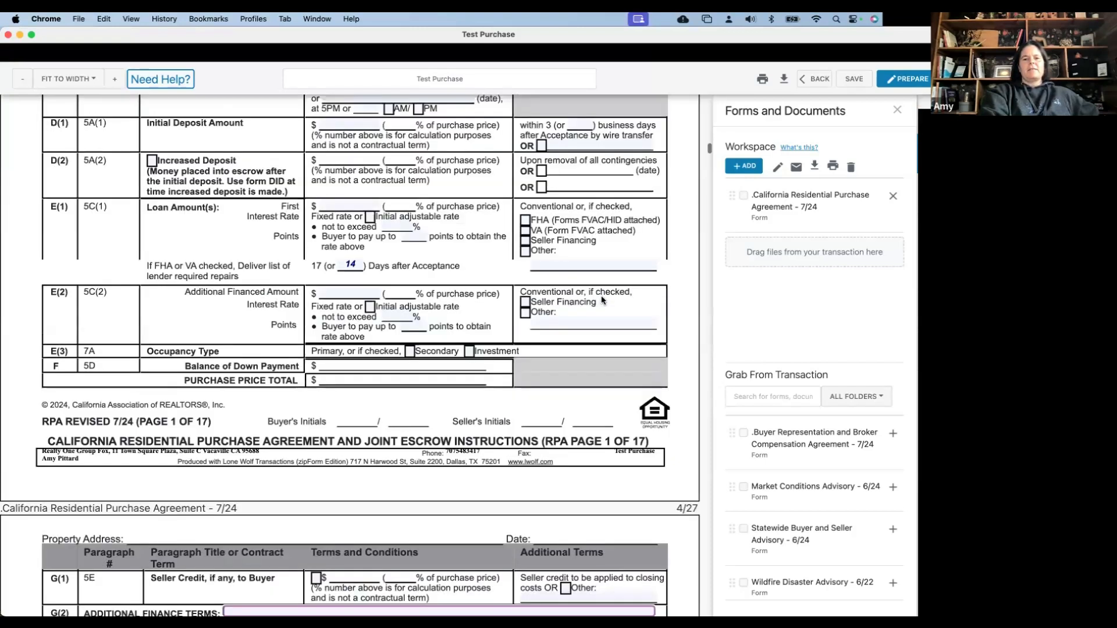
scroll(610, 379, up, 2)
click(611, 378)
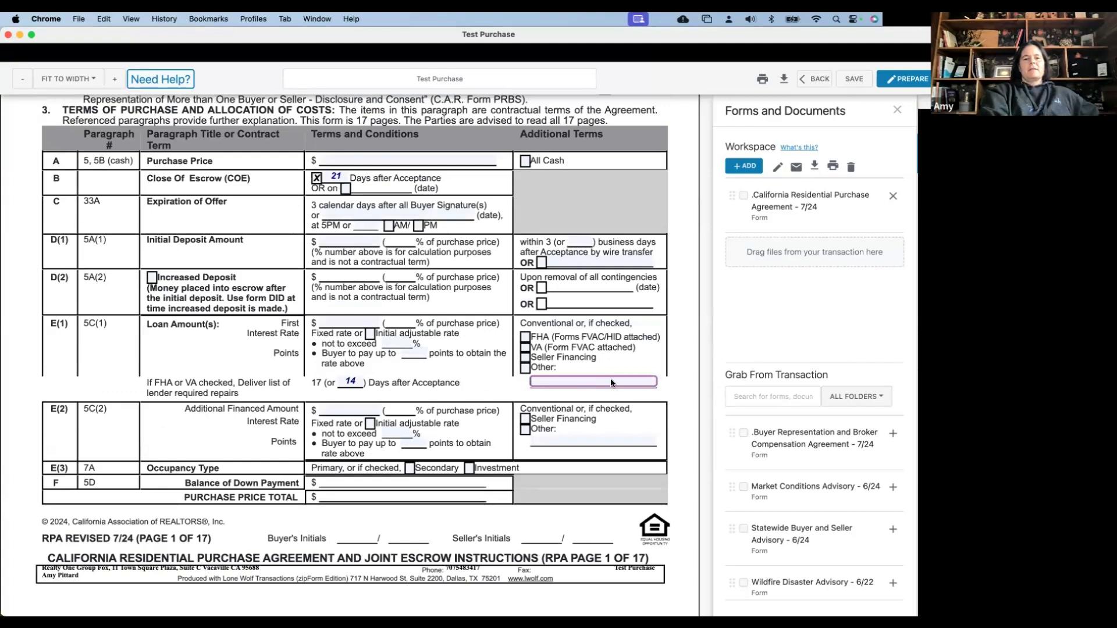
scroll(610, 378, up, 1)
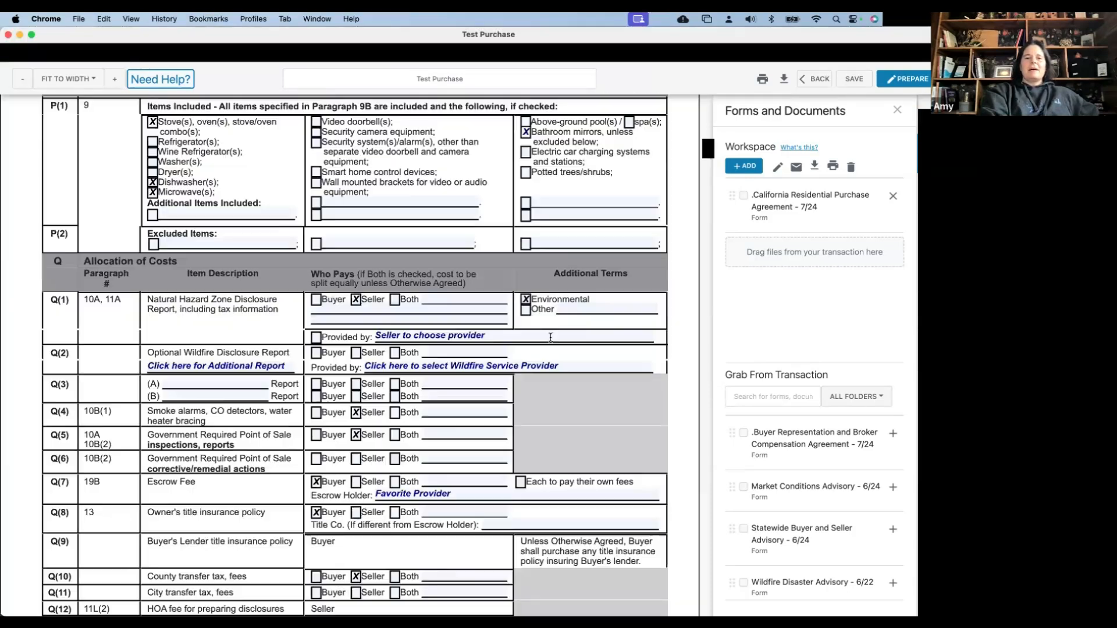
click(550, 337)
click(581, 319)
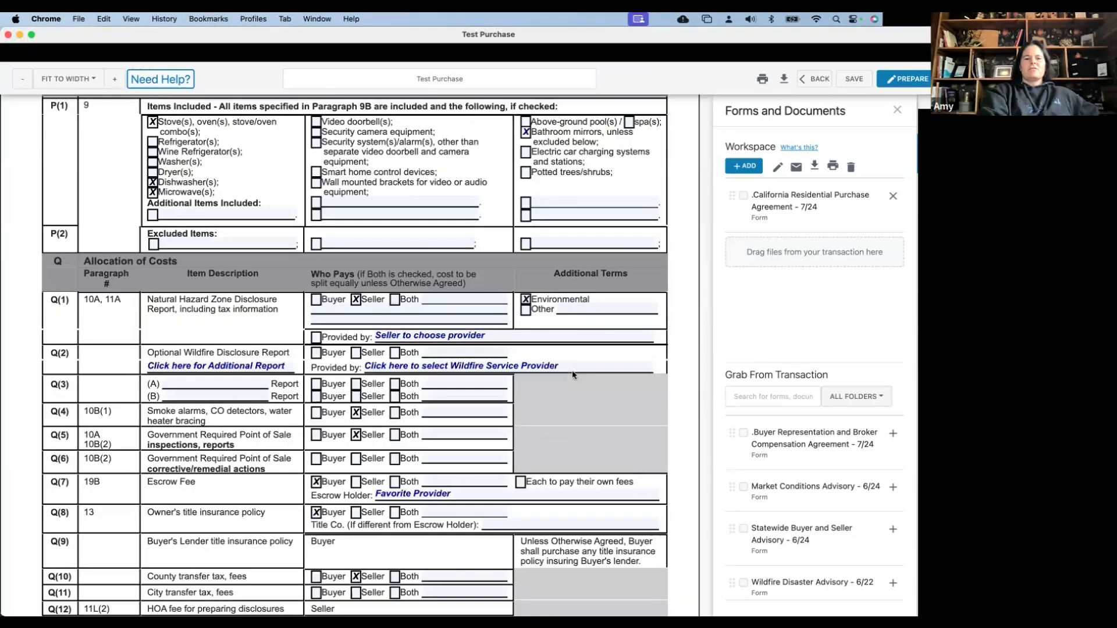
scroll(553, 420, down, 3)
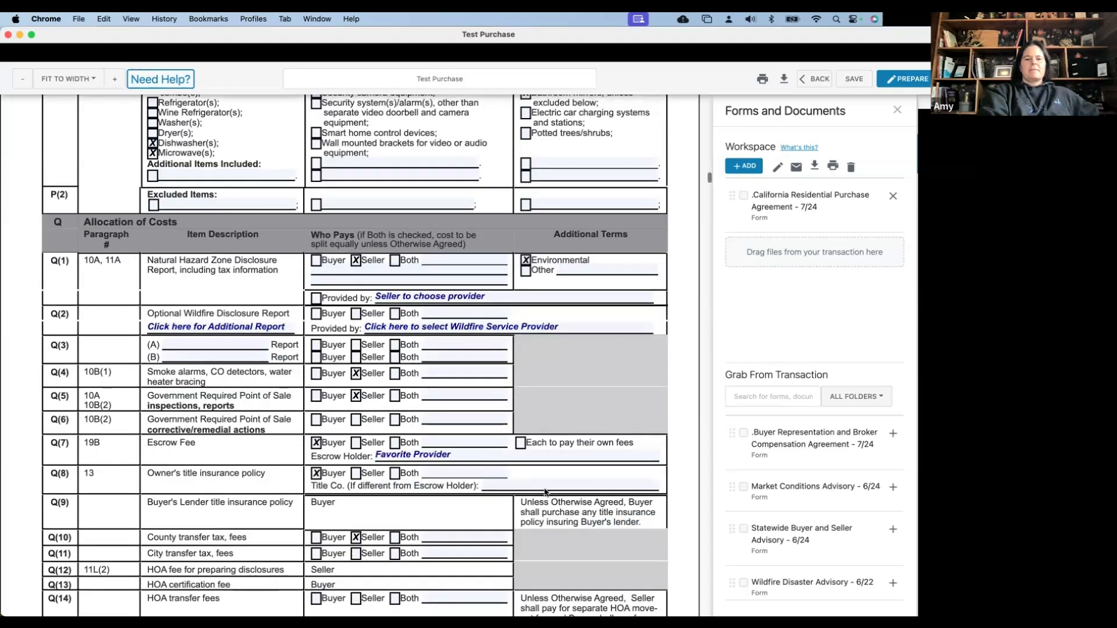
click(547, 481)
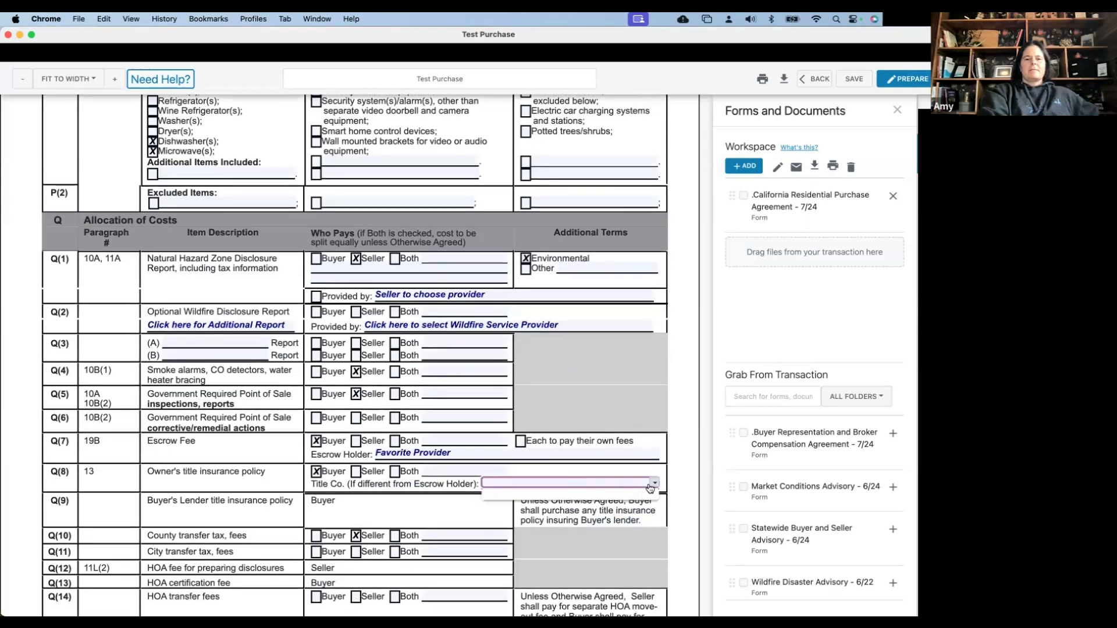
Delete 'Favorite Provider' from the Q(7) Escrow Holder field
click(596, 452)
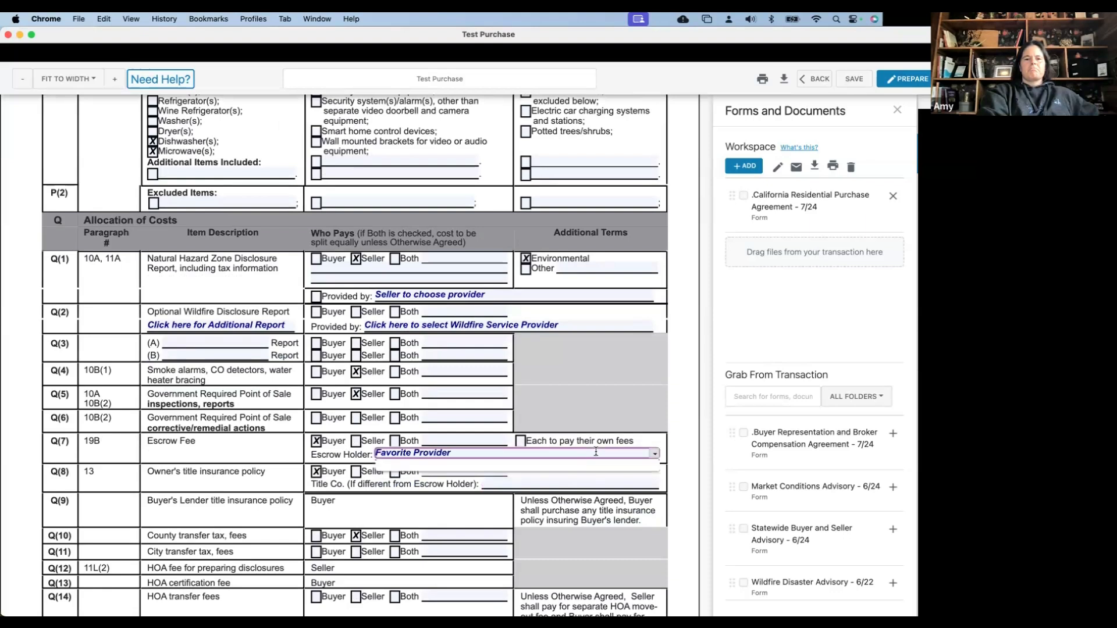
drag(555, 453, 378, 455)
key(BackSpace)
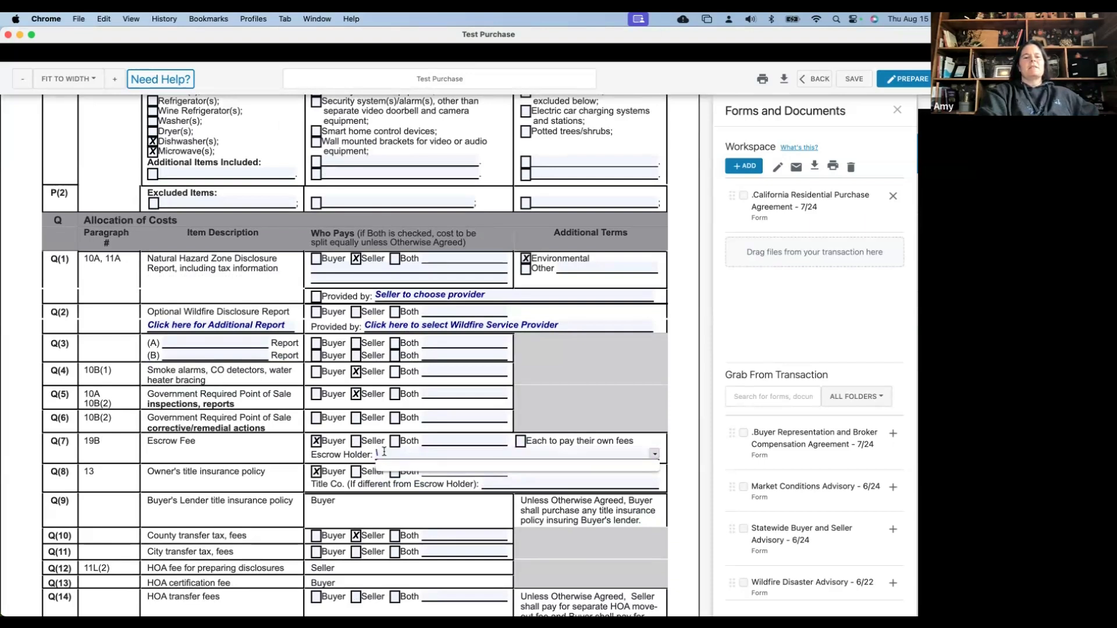
key(BackSpace)
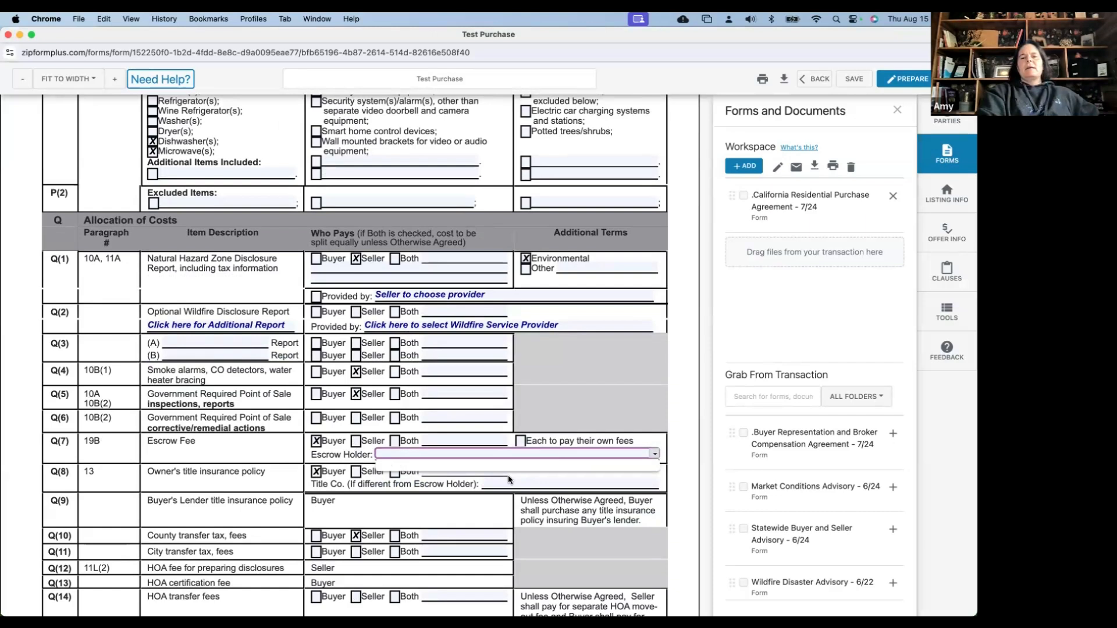
Show the saved clauses panel and activate the R Other Terms field
scroll(819, 360, down, 5)
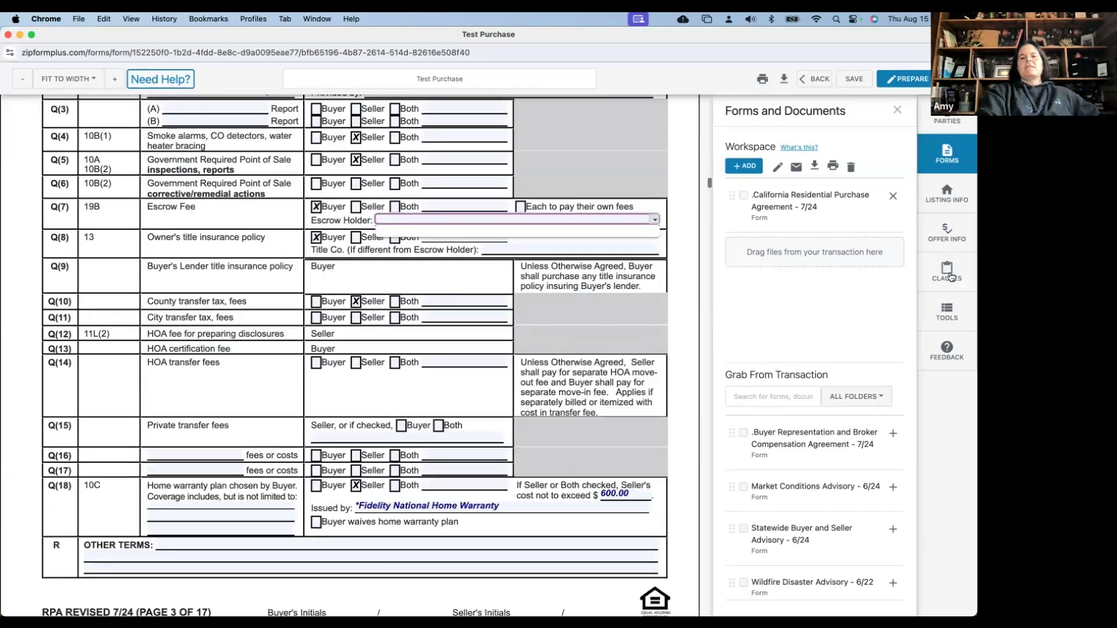
click(948, 274)
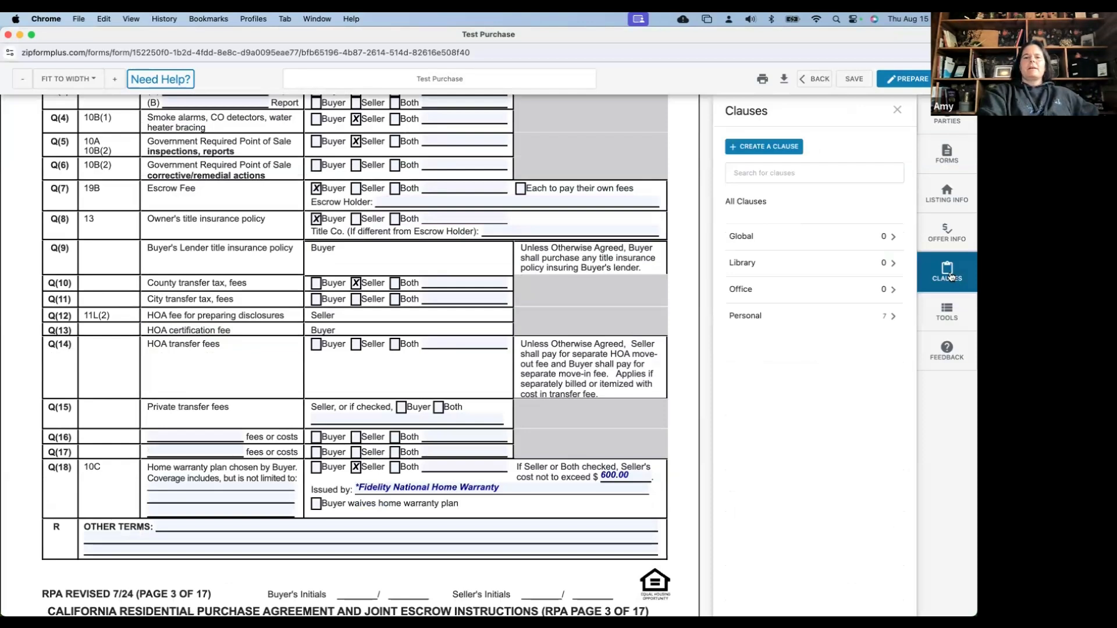
click(392, 526)
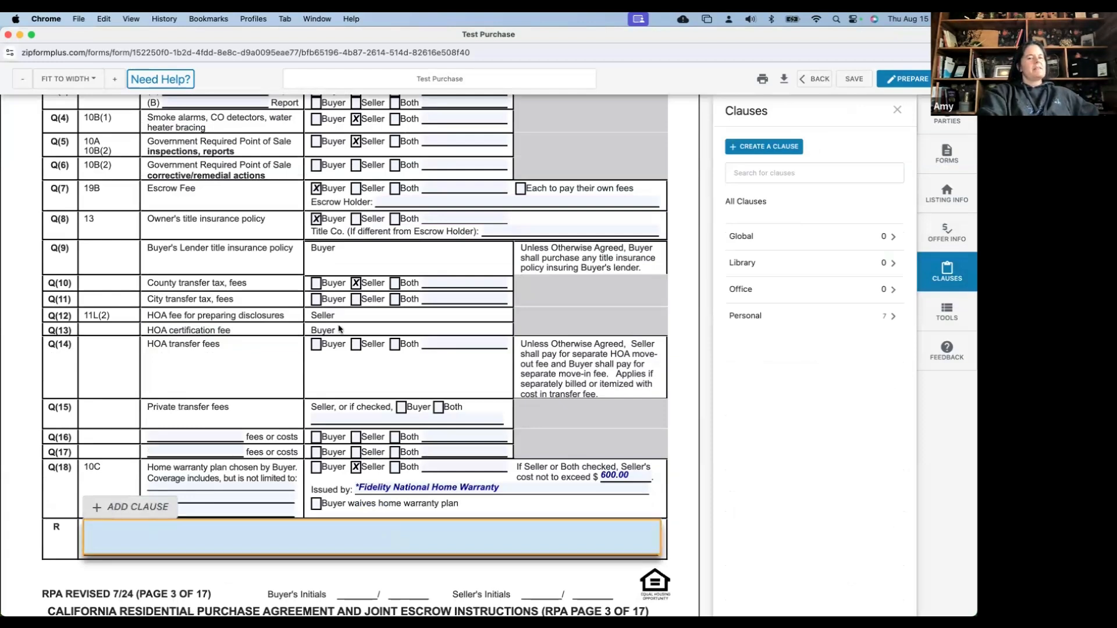
Dismiss the first clause chooser and reactivate the Other Terms field
click(151, 502)
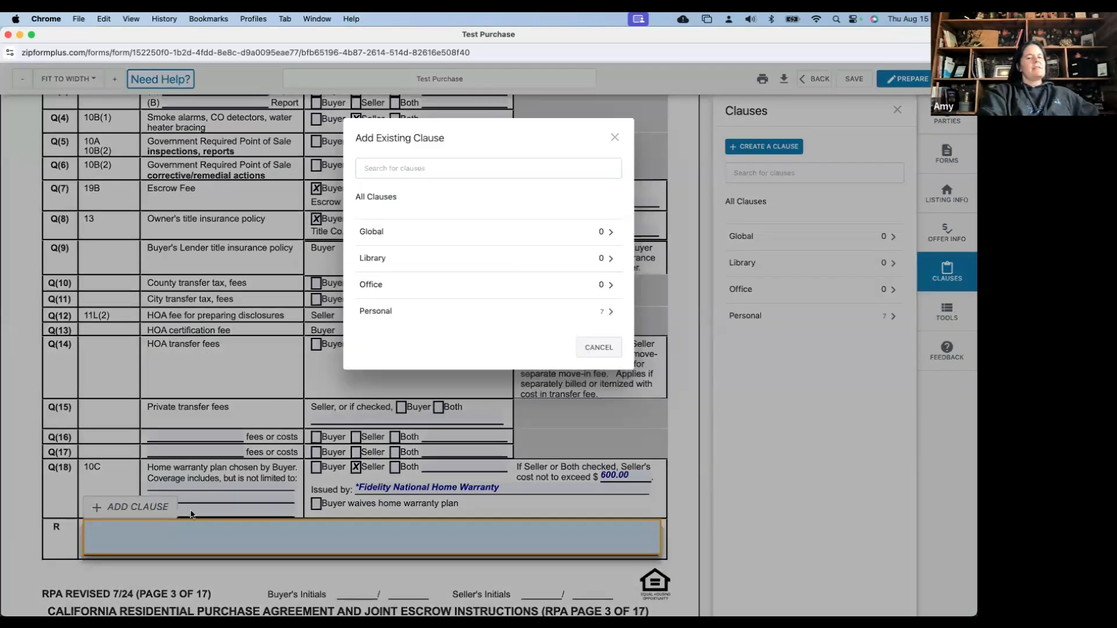
click(615, 137)
scroll(442, 374, down, 2)
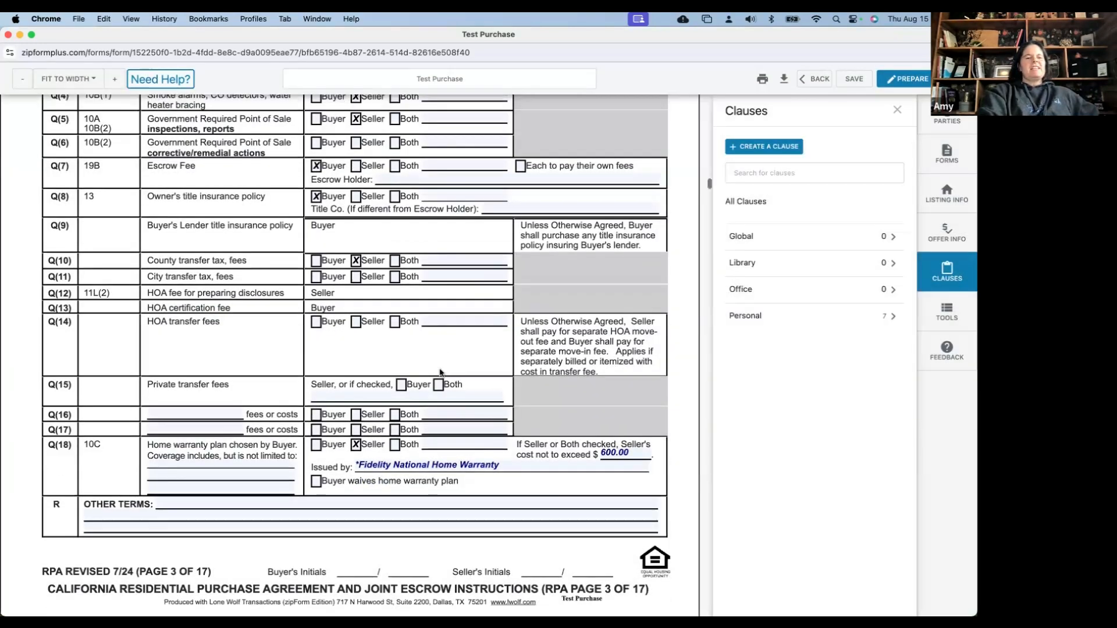
click(200, 454)
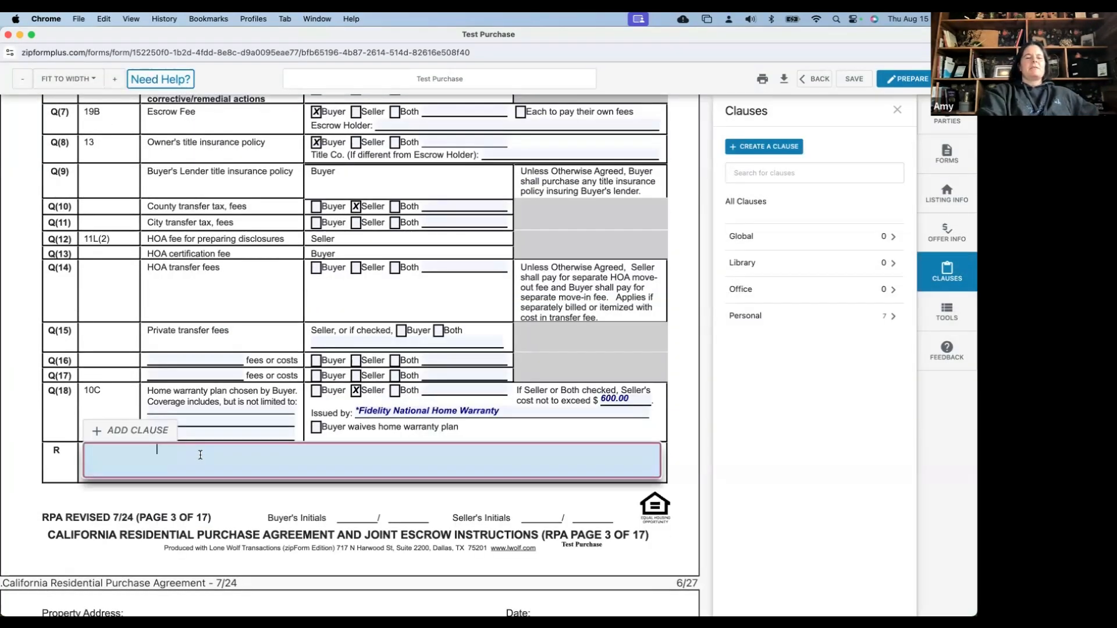
scroll(146, 404, down, 1)
Browse the Personal saved clauses and open the FA Home Warranty clause for Other Terms
click(146, 402)
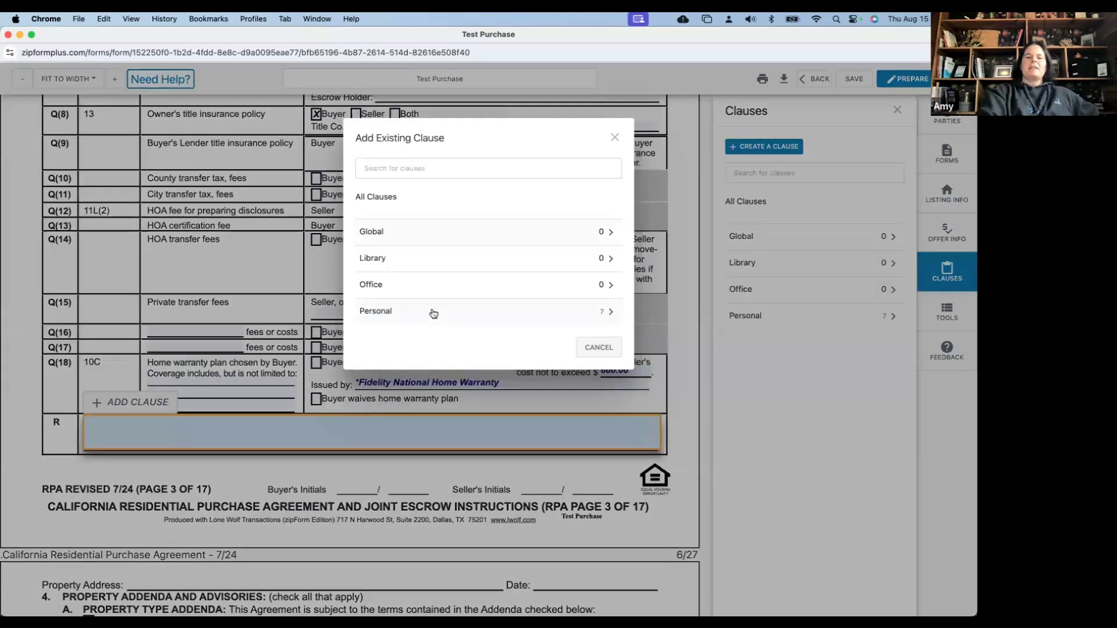
click(433, 314)
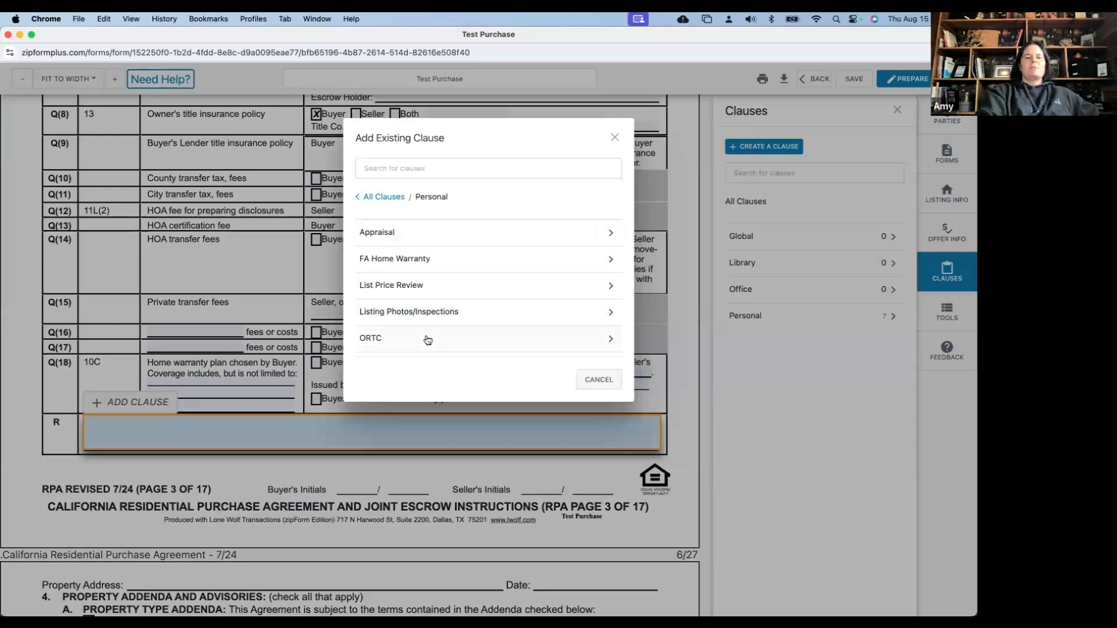
click(430, 266)
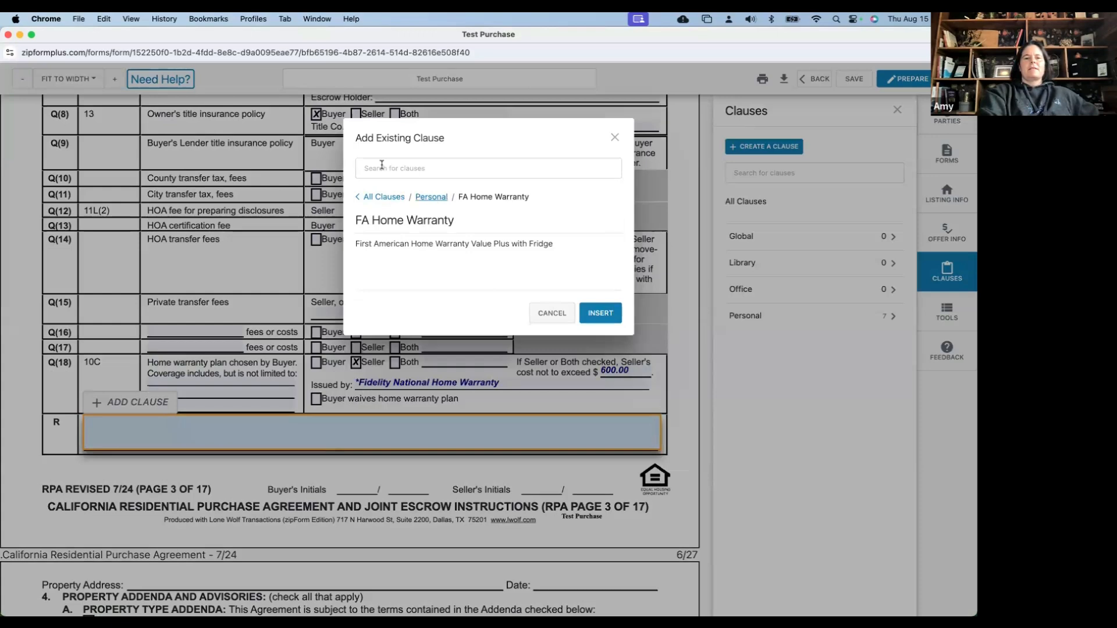
click(422, 198)
click(413, 259)
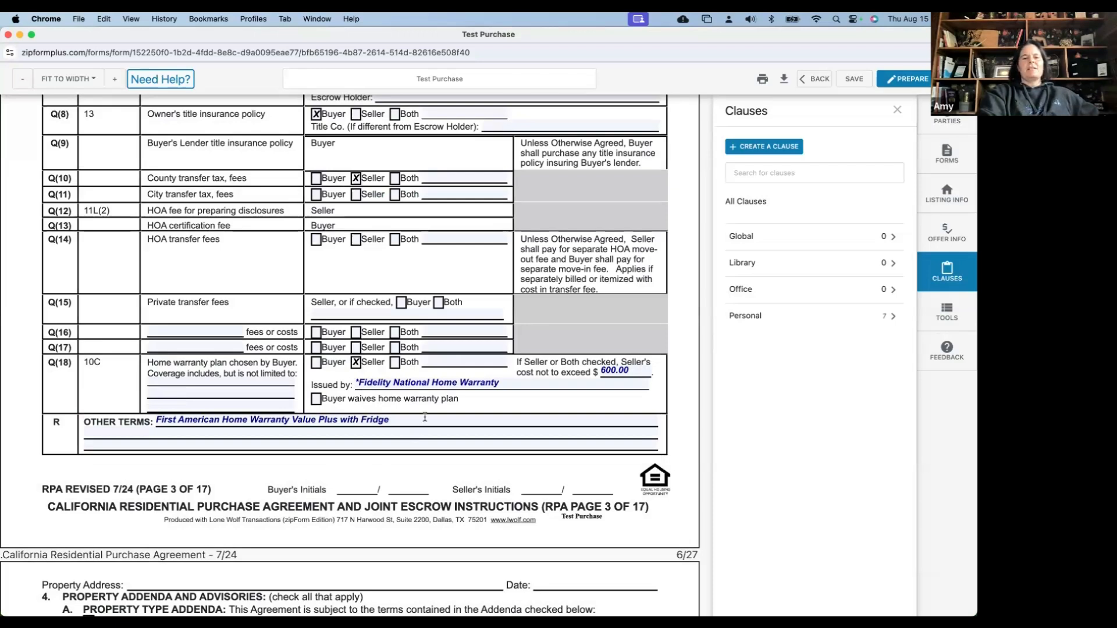
Check the warranty company list, then insert the Personal FA Home Warranty clause into Q(18) coverage
click(441, 382)
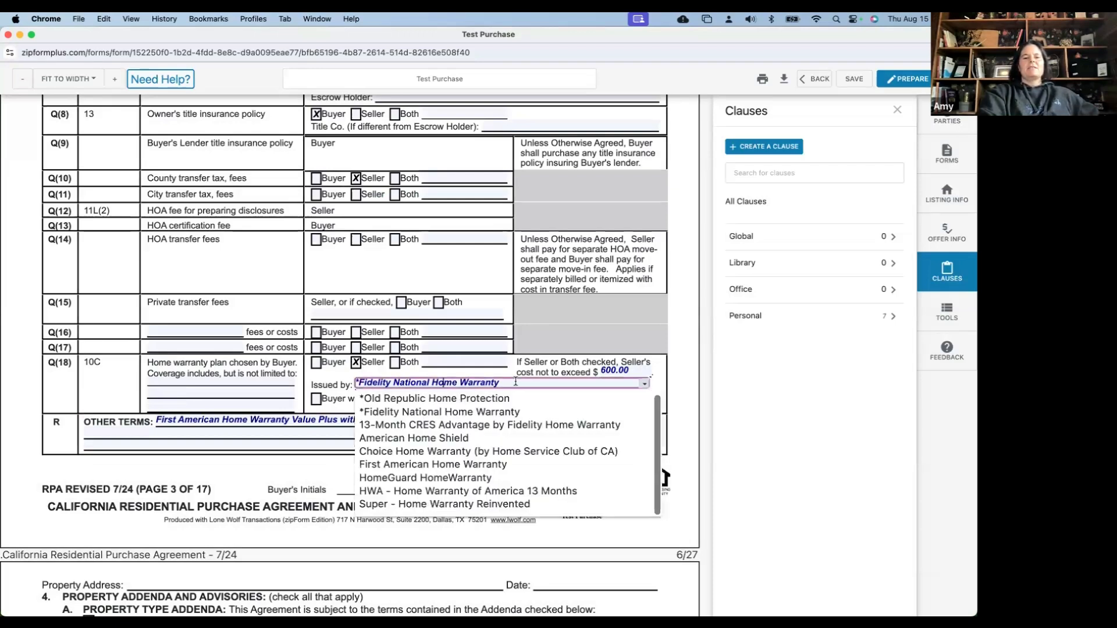
click(468, 372)
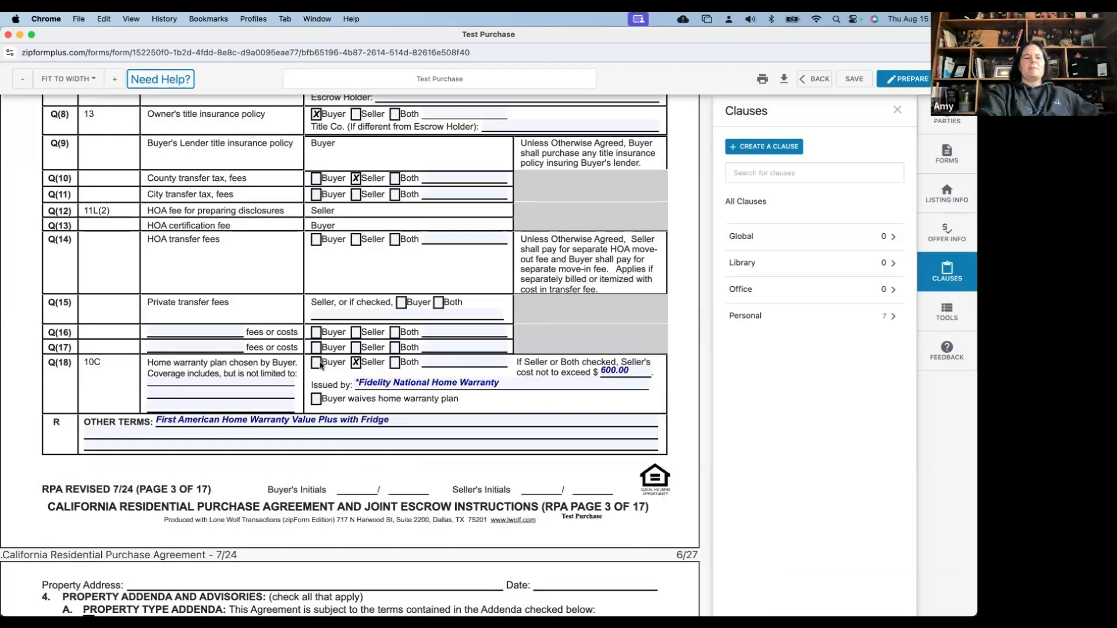
click(225, 382)
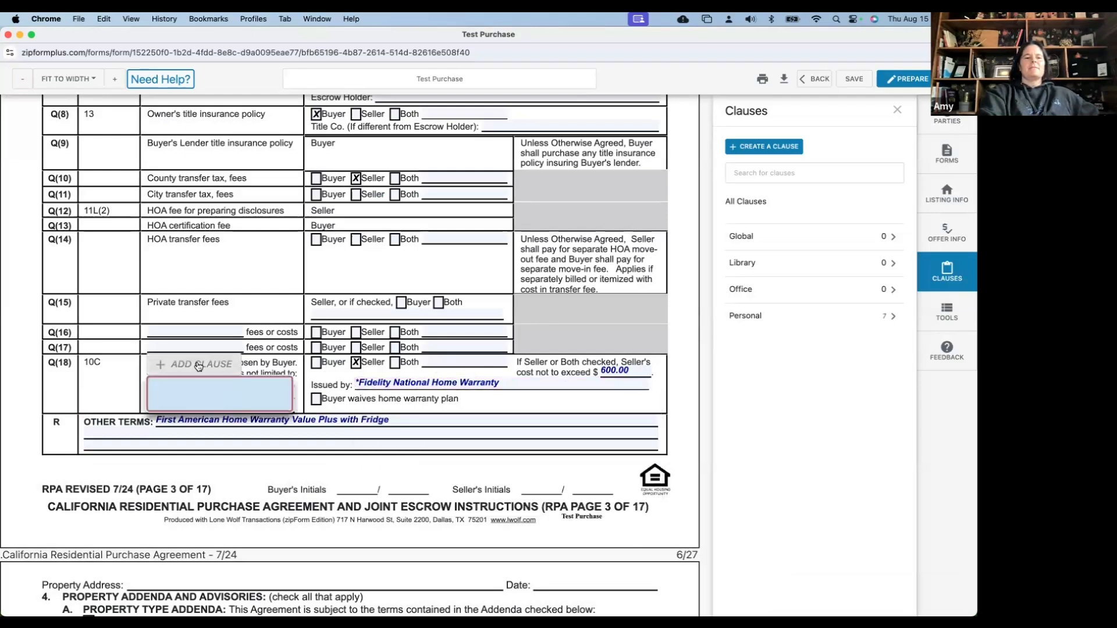
click(197, 363)
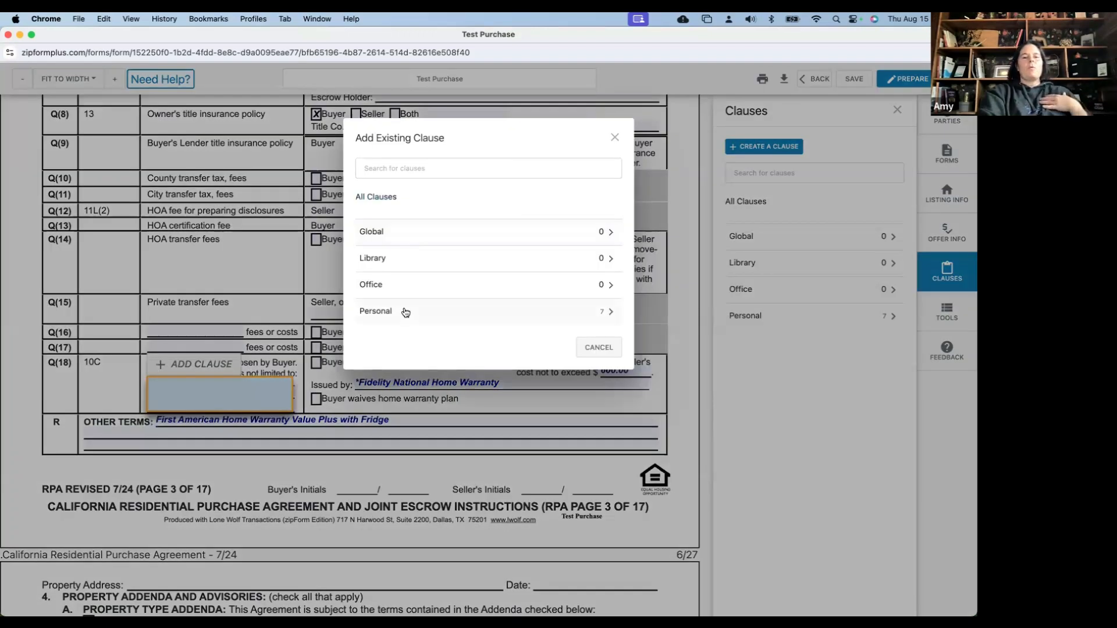
click(406, 313)
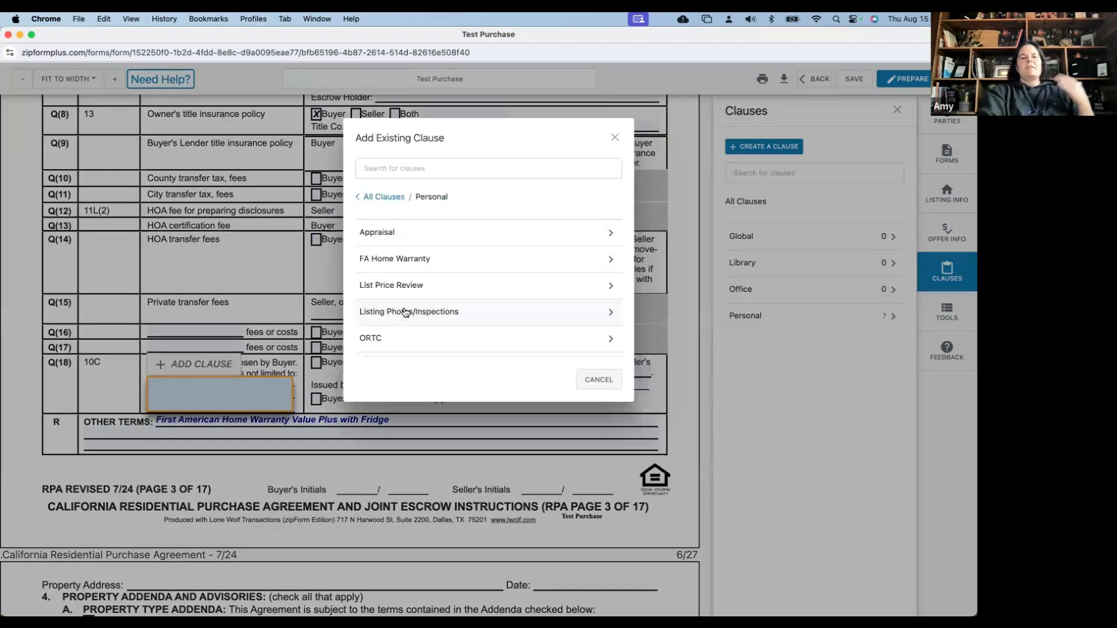
click(408, 258)
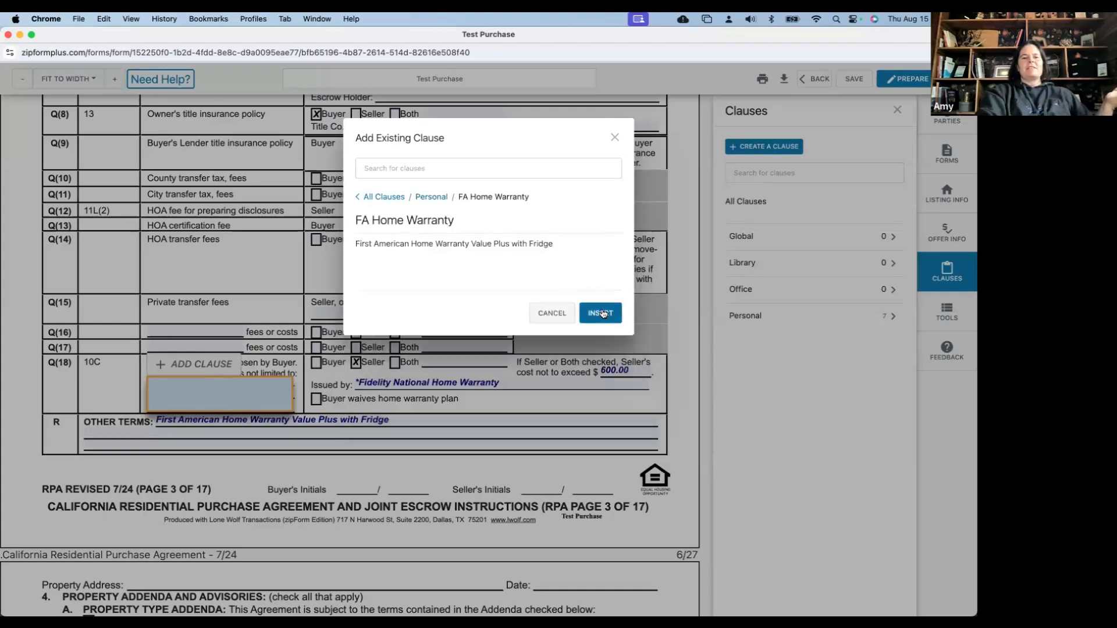
click(602, 313)
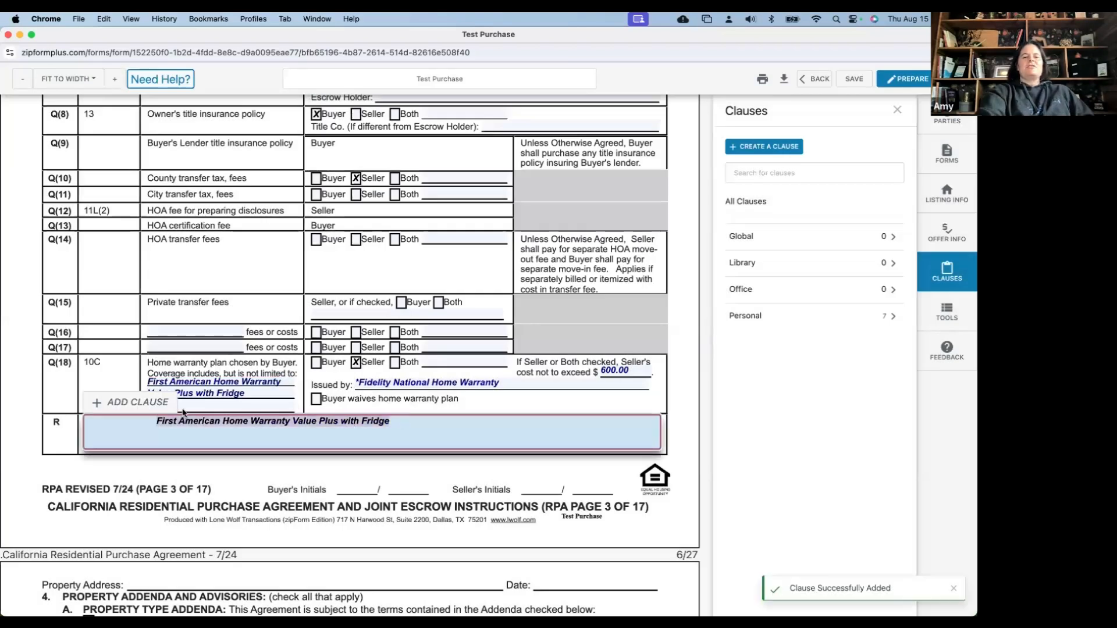
click(143, 405)
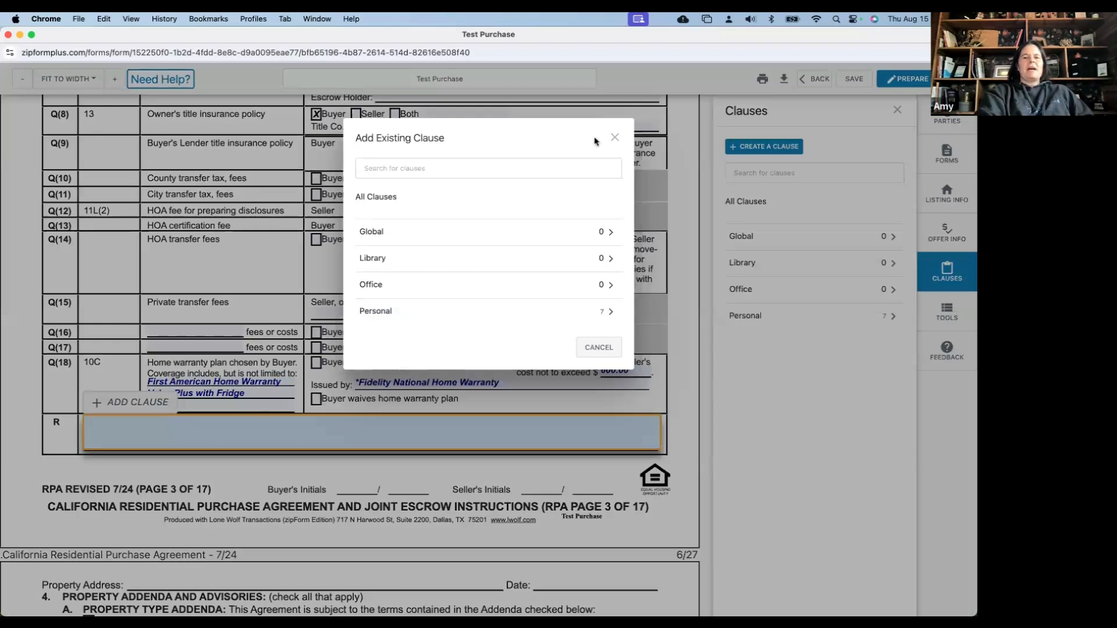
click(615, 138)
click(752, 126)
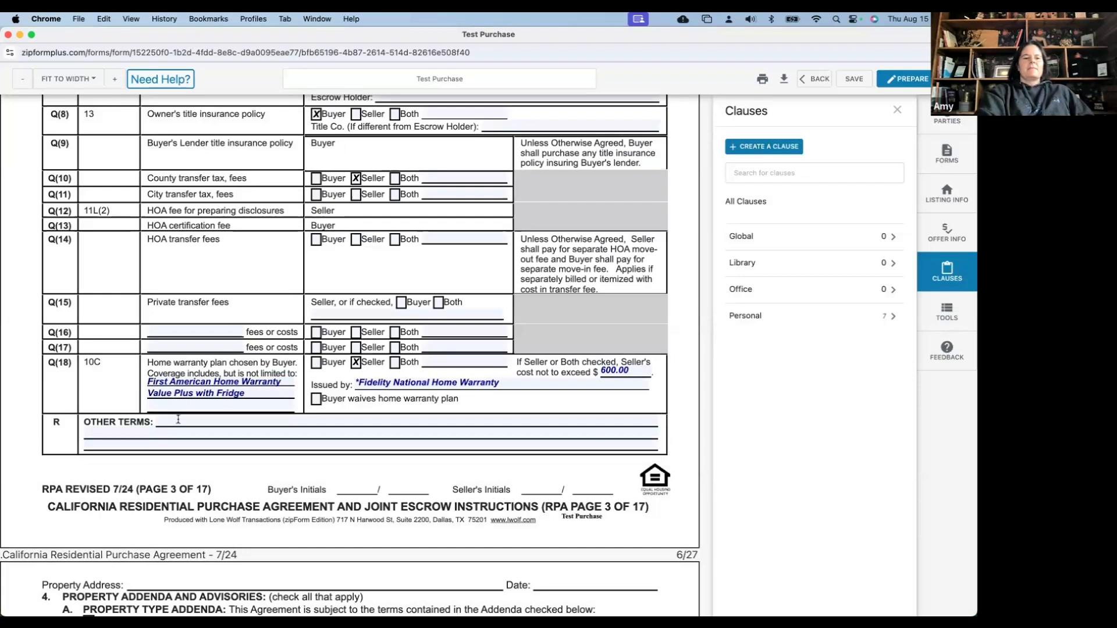
click(99, 401)
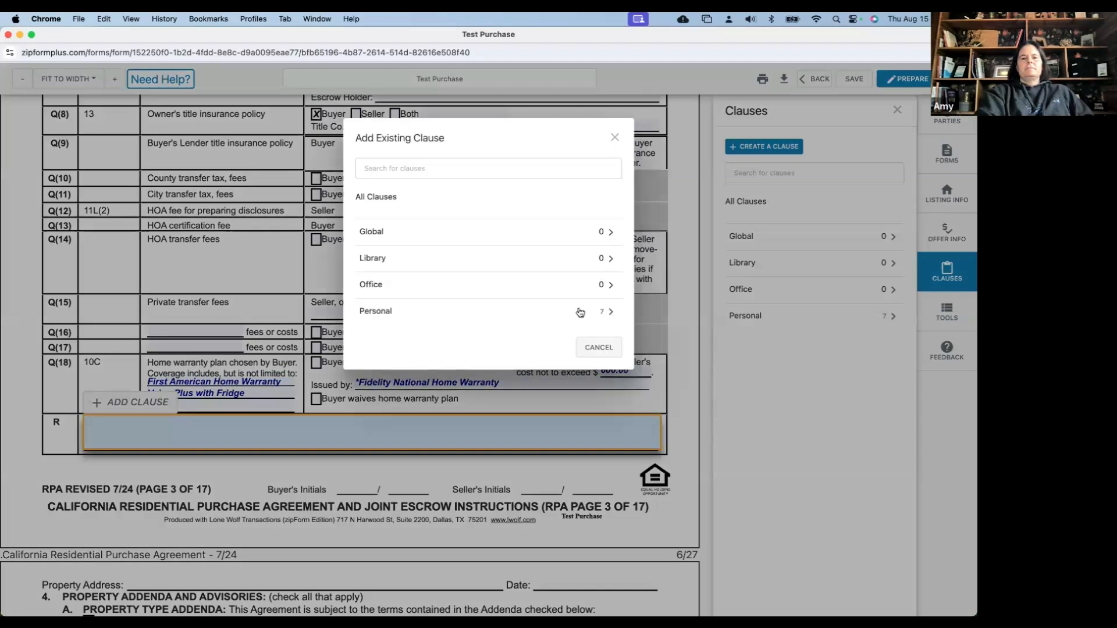
click(555, 308)
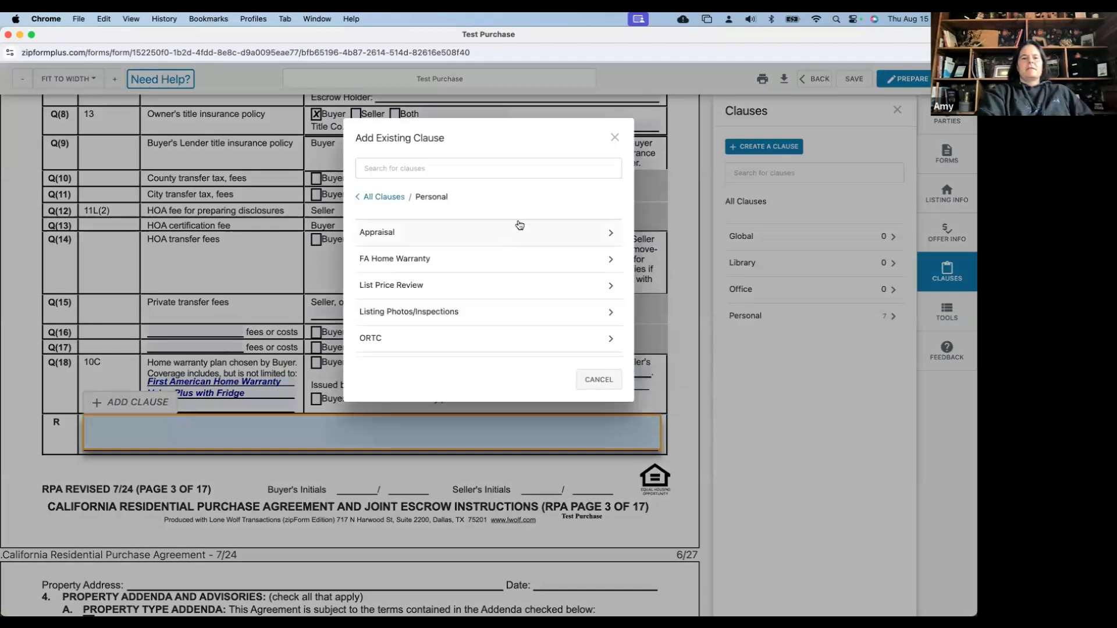
click(533, 237)
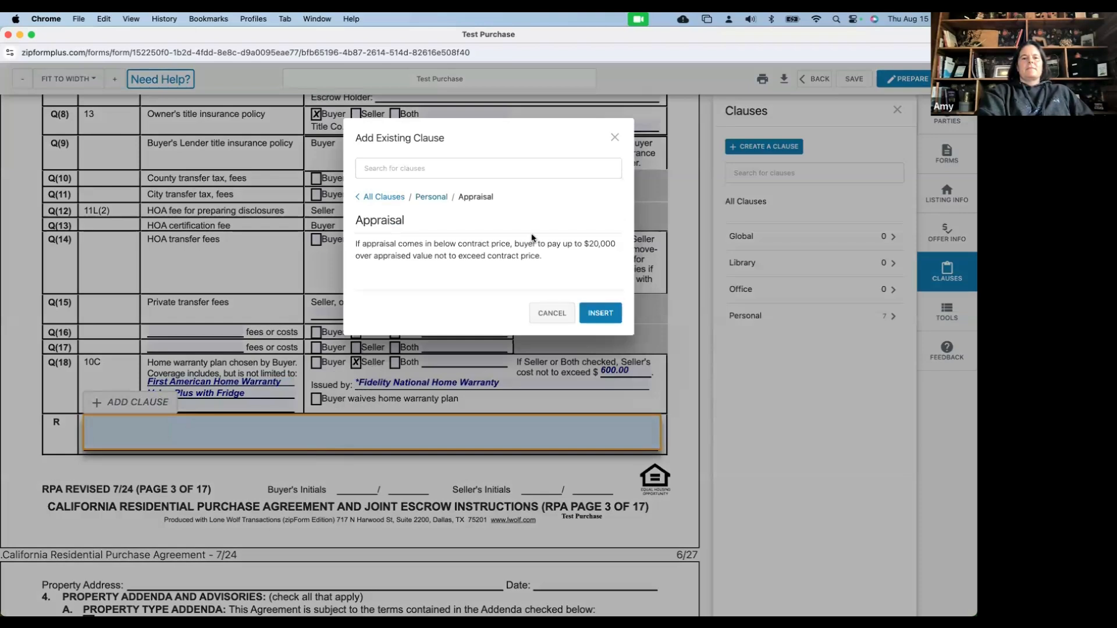
click(675, 142)
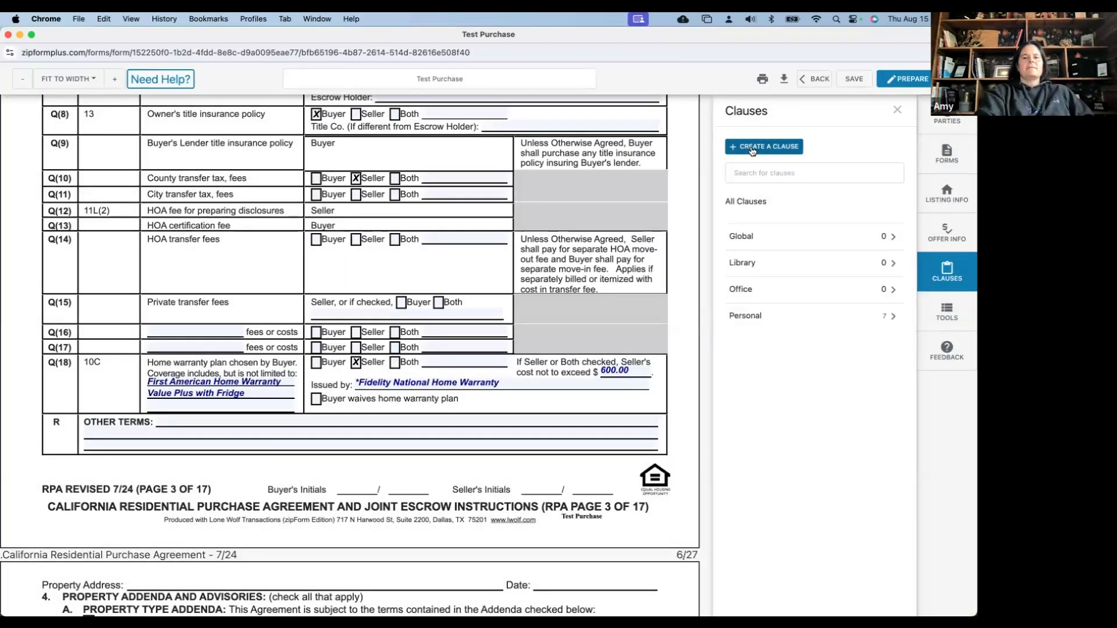
click(752, 151)
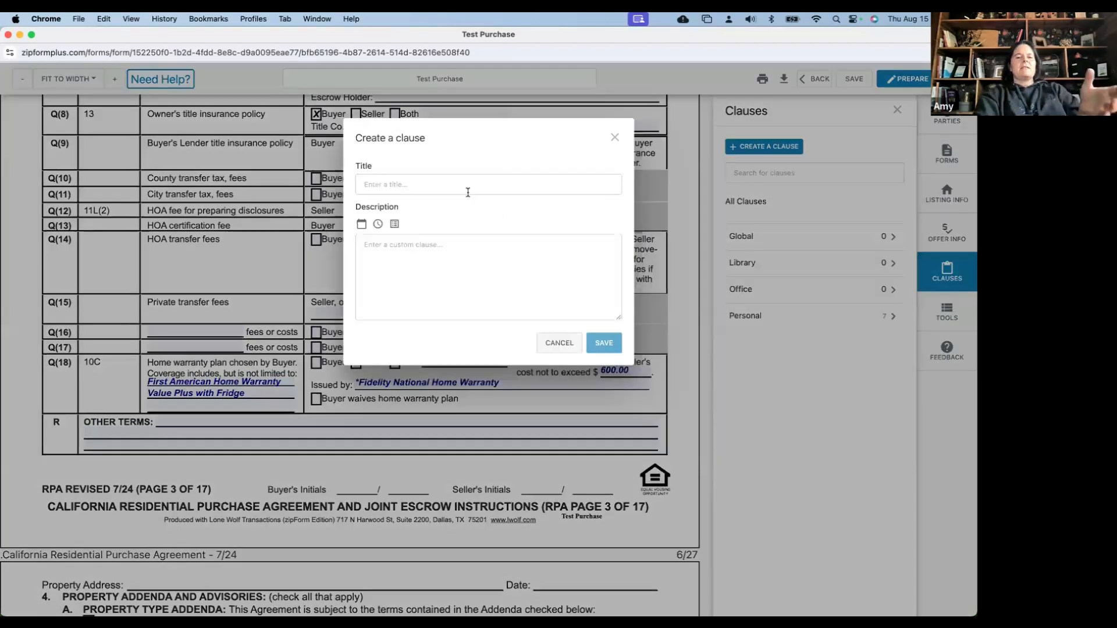
click(468, 186)
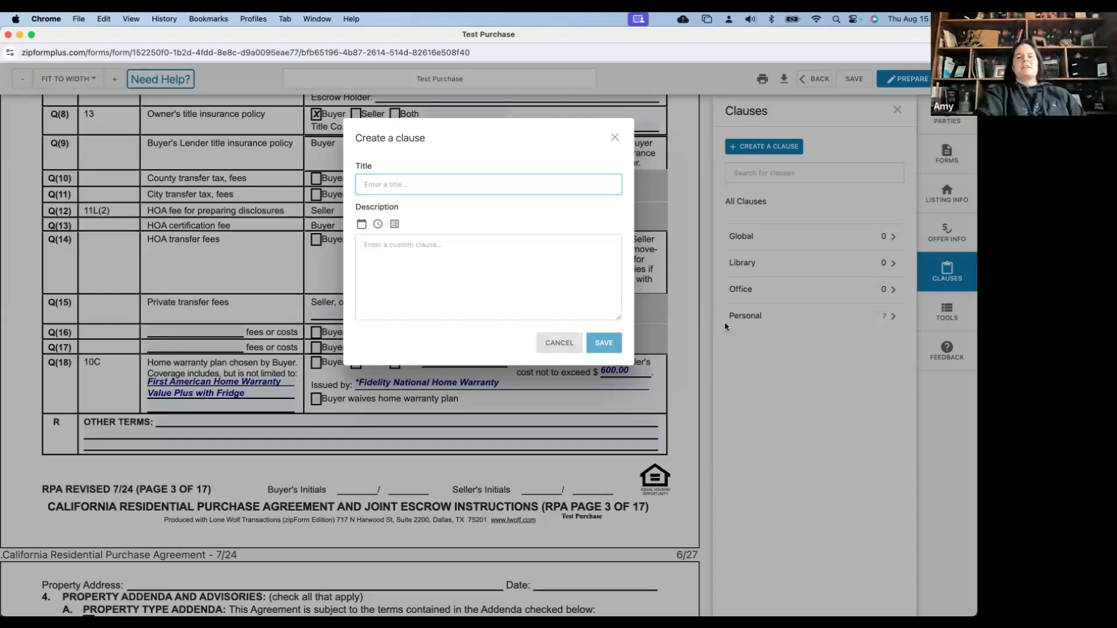
click(694, 302)
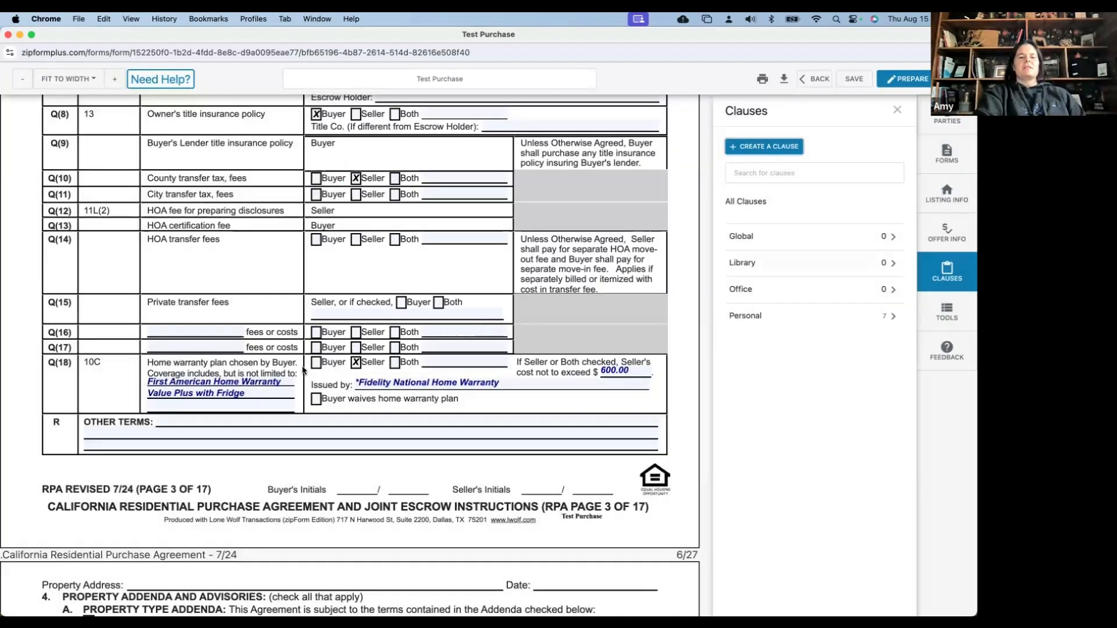
click(171, 420)
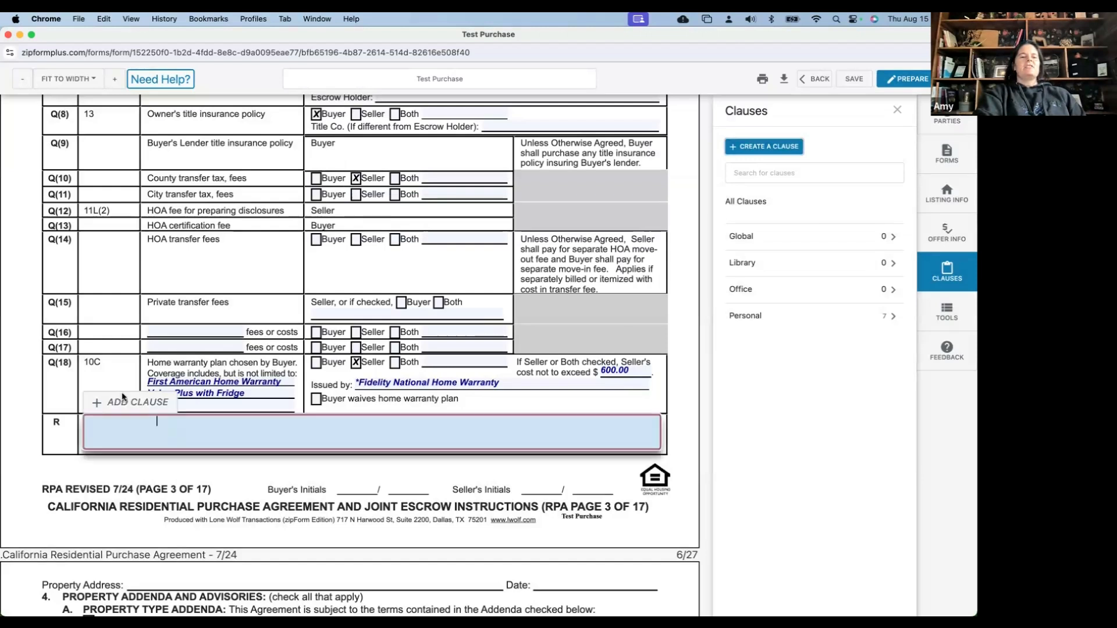
click(123, 396)
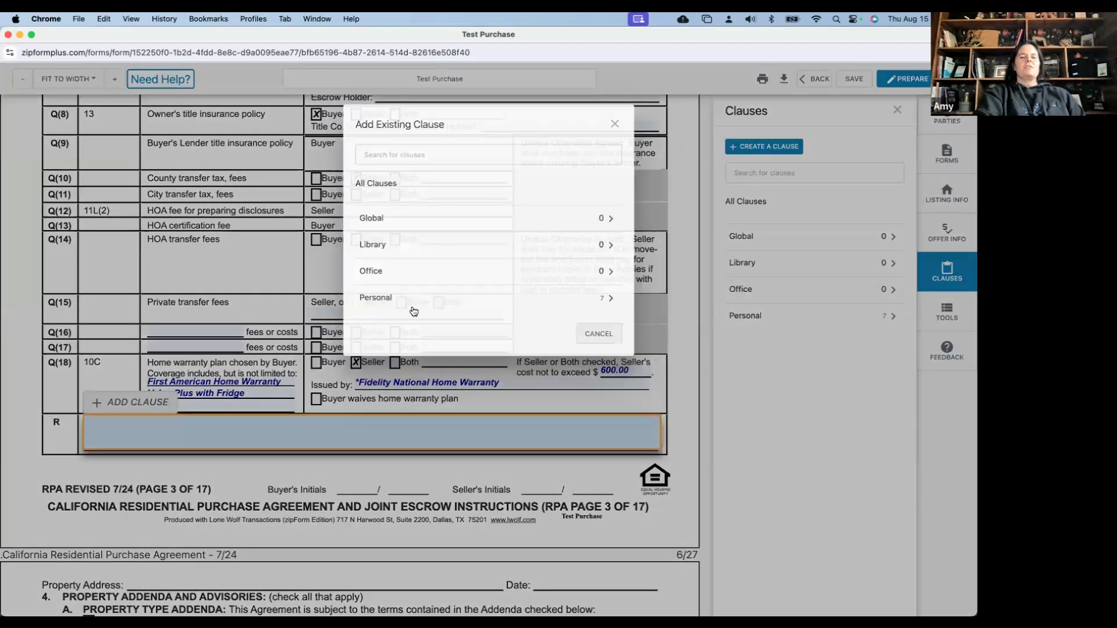
click(413, 304)
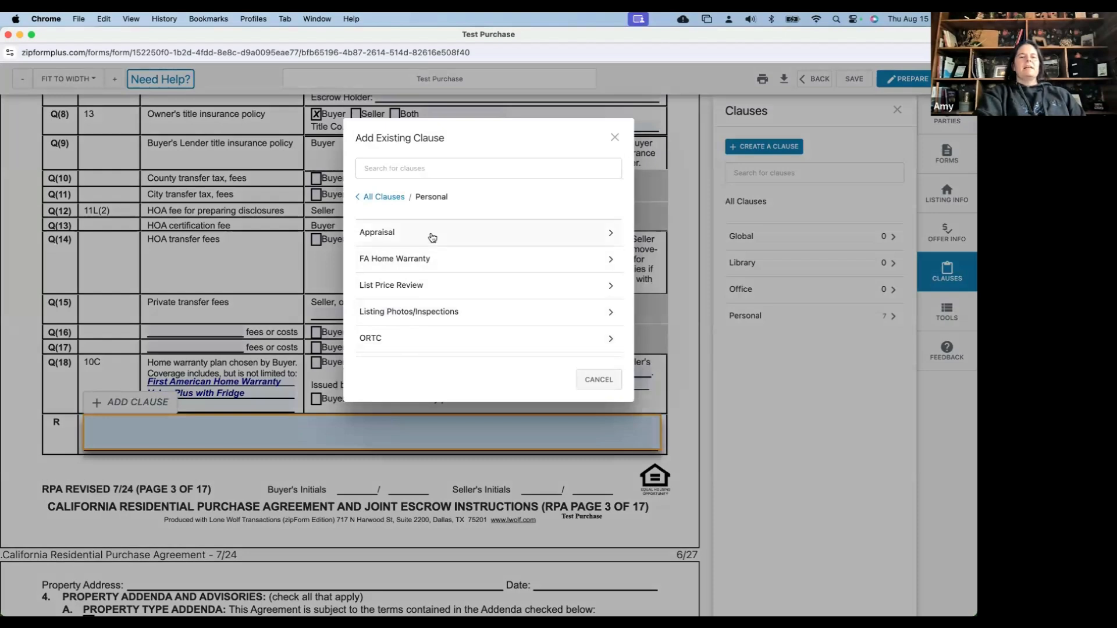
click(615, 138)
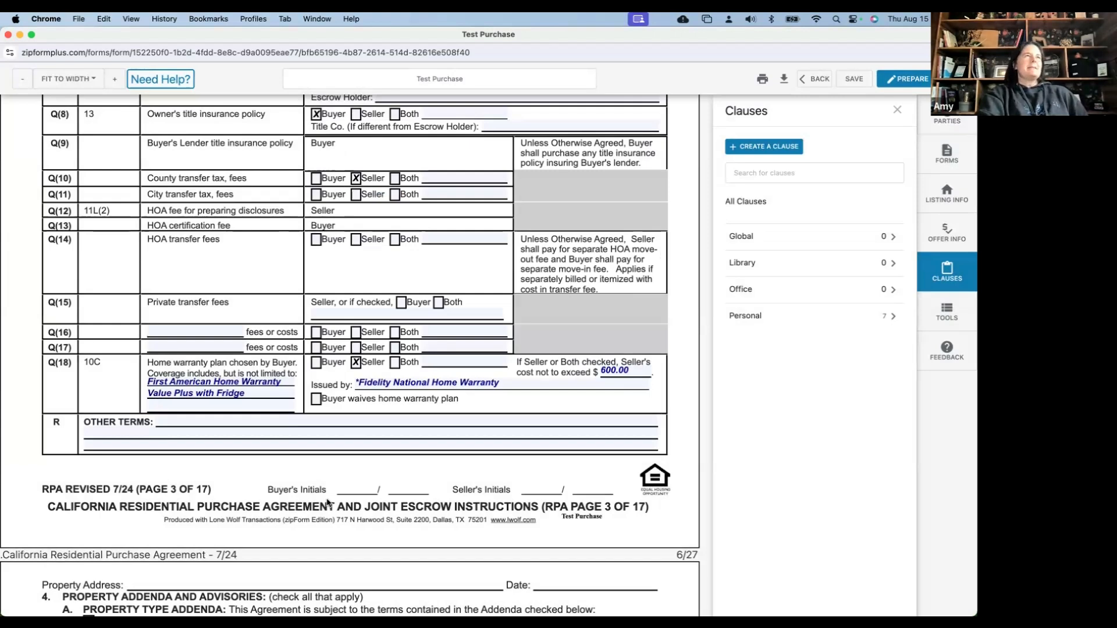
Open the Personal Listing Photos/Inspections clause and select its full paragraph text
scroll(328, 503, down, 1)
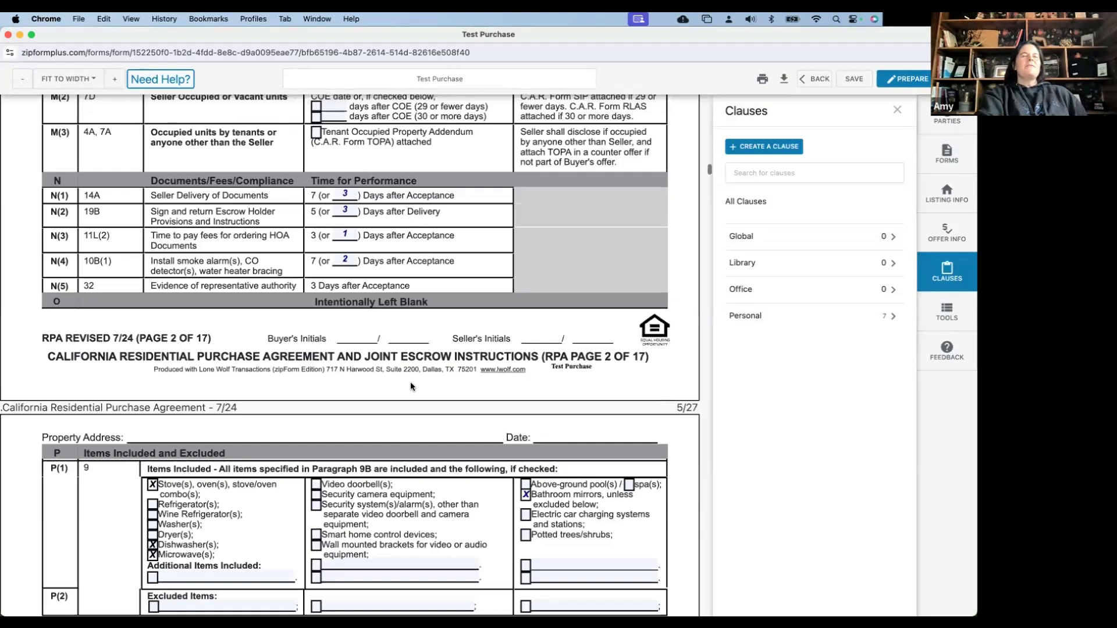
scroll(410, 387, up, 14)
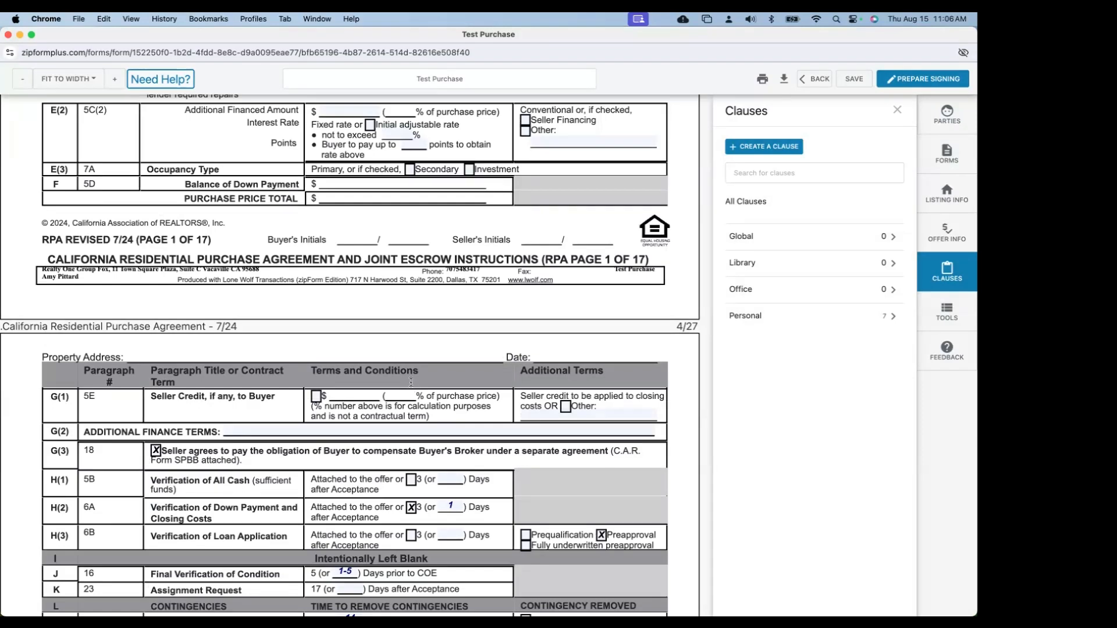
scroll(409, 407, down, 1)
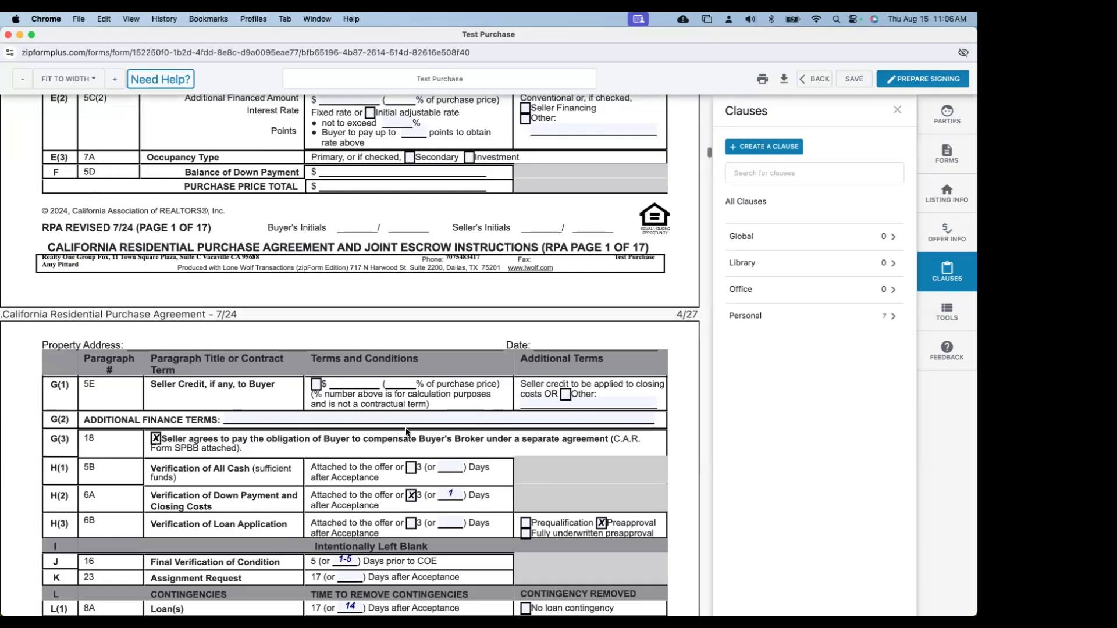
scroll(406, 431, down, 1)
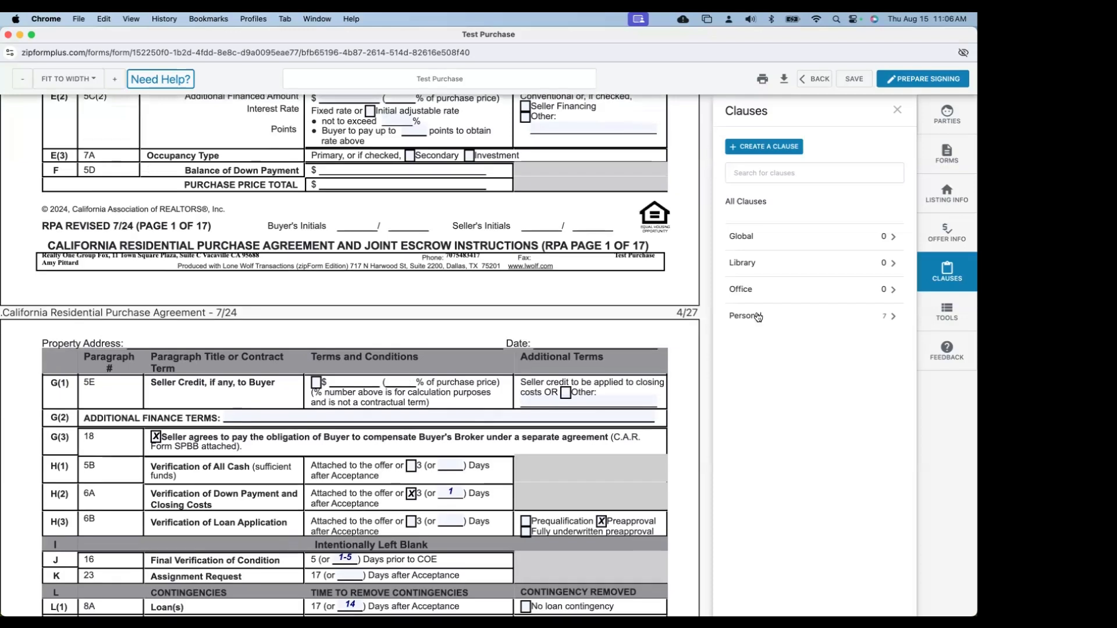
click(757, 317)
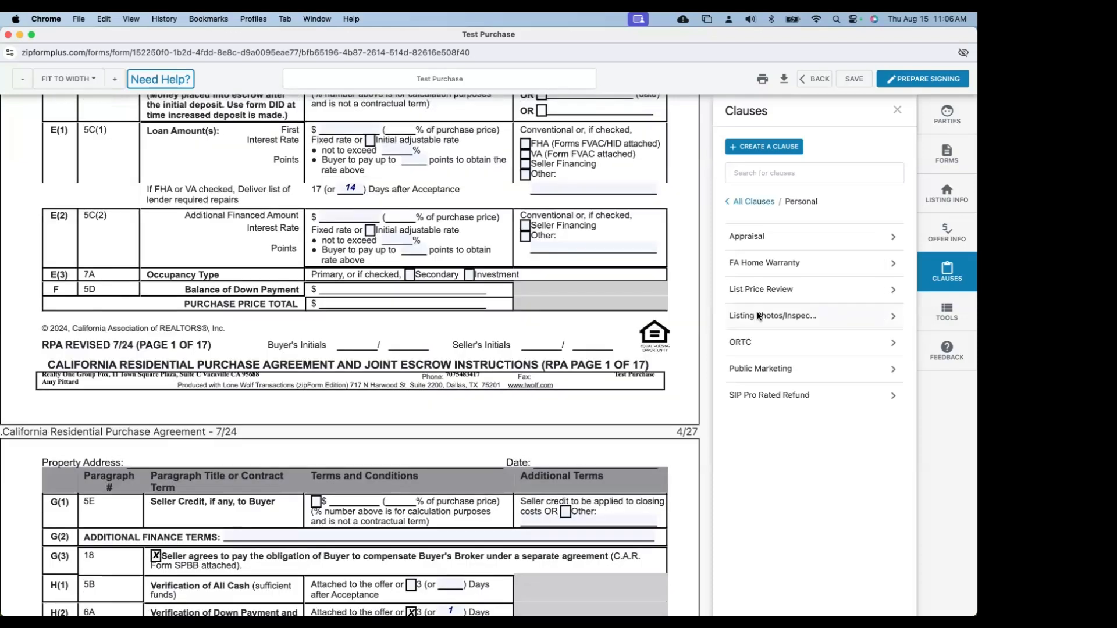
click(758, 316)
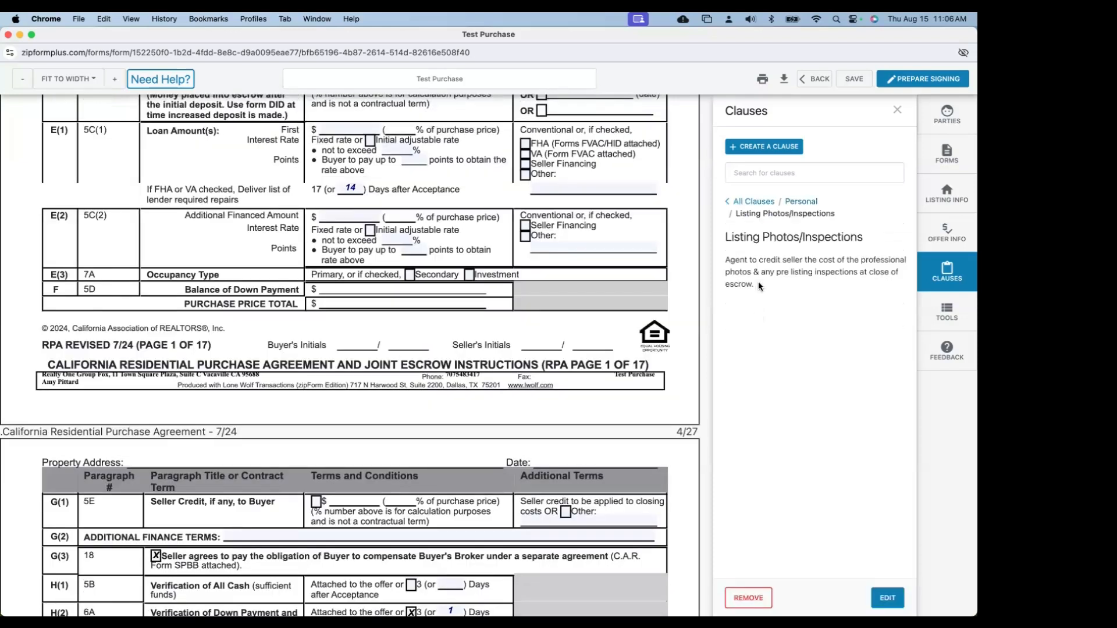
triple_click(715, 270)
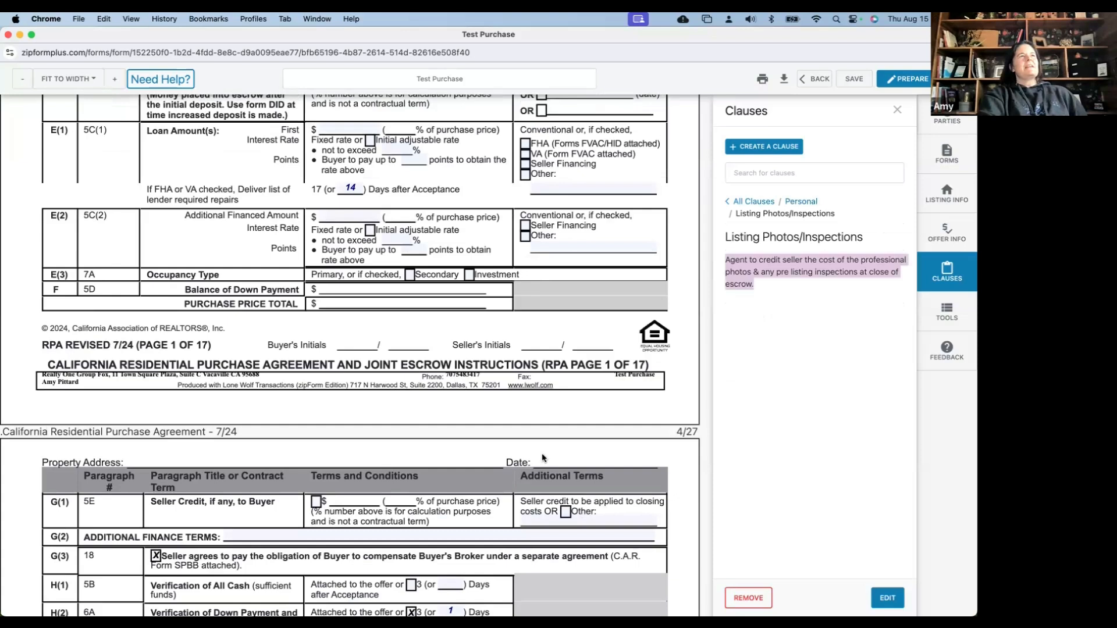
scroll(543, 456, up, 1)
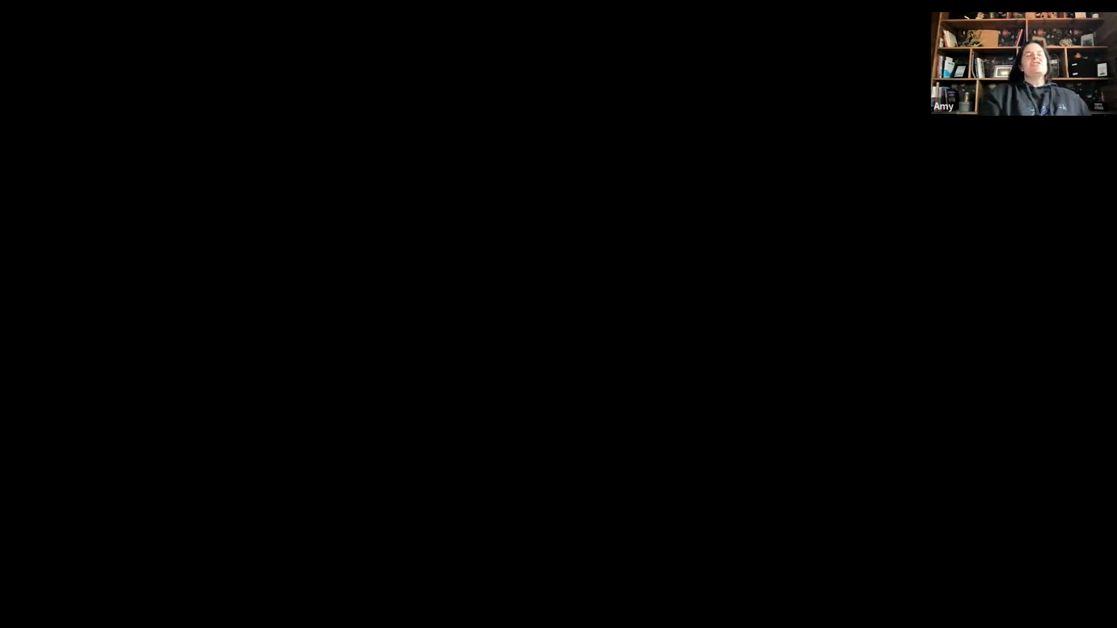